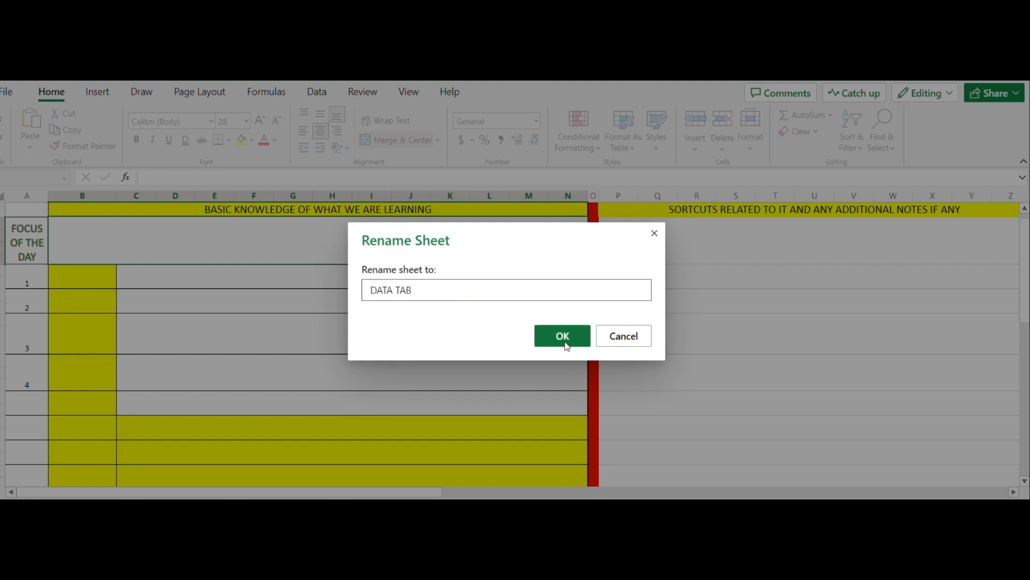
# Rename the sheet to DATA TAB
pyautogui.click(564, 341)
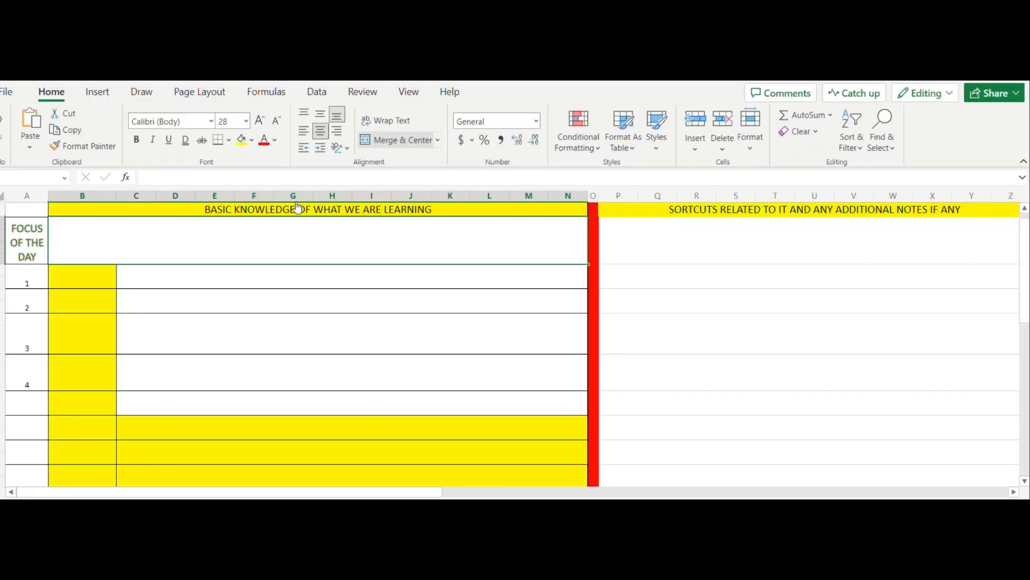
pyautogui.click(294, 196)
pyautogui.click(225, 211)
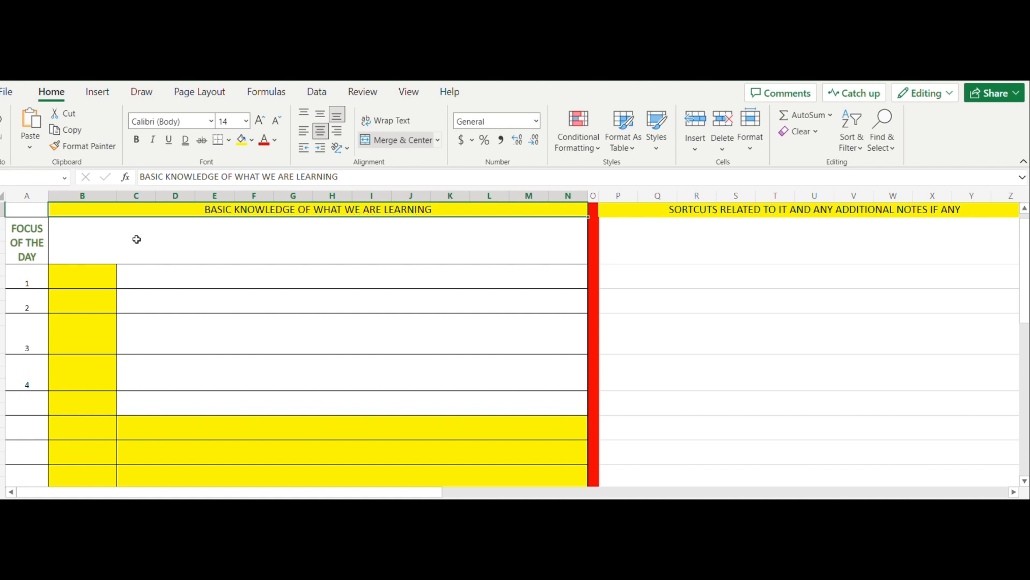
pyautogui.click(30, 247)
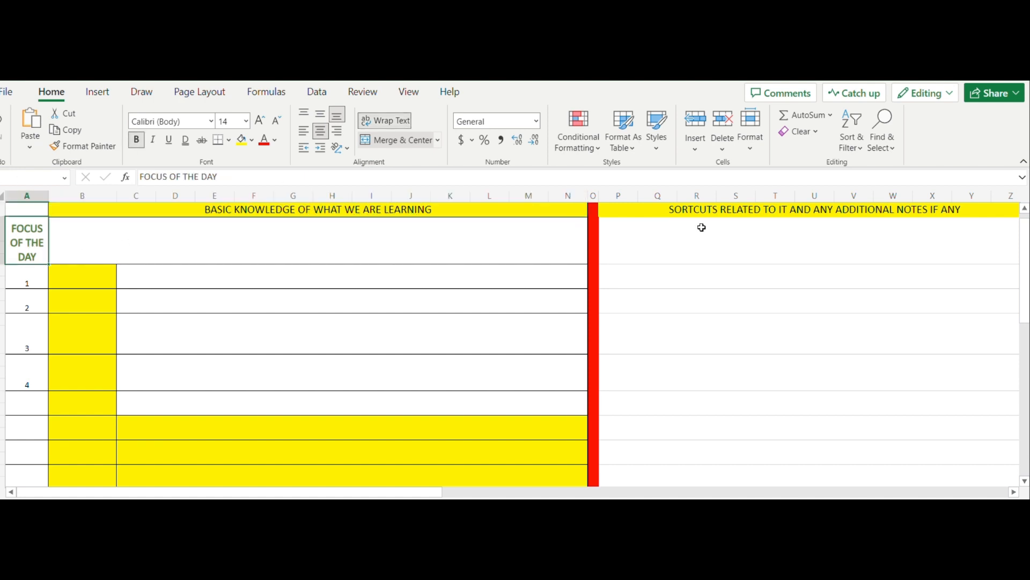
pyautogui.click(727, 211)
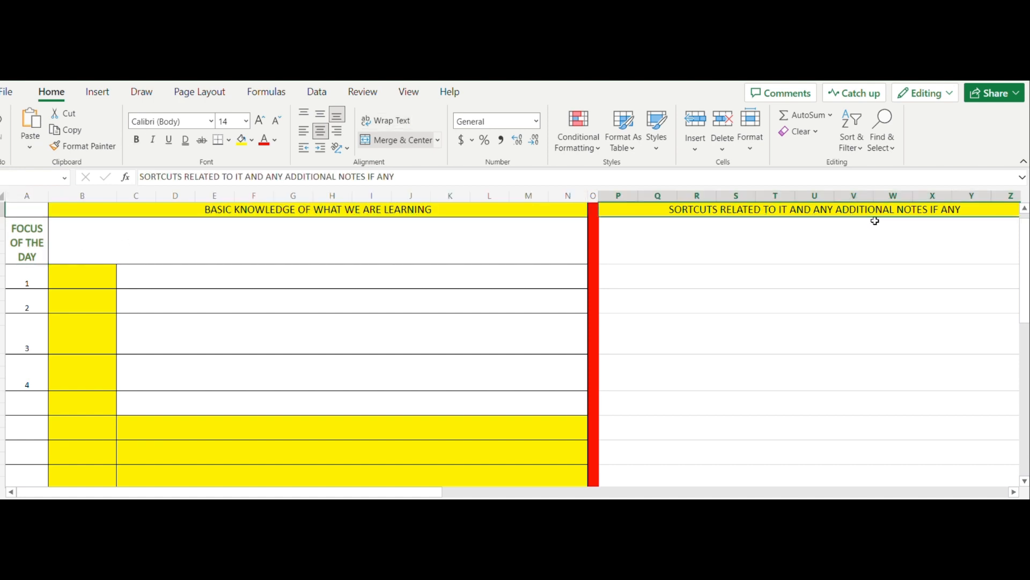
# Enter DATA TAB as the focus of the day in the merged cell under the basic knowledge heading
pyautogui.click(524, 259)
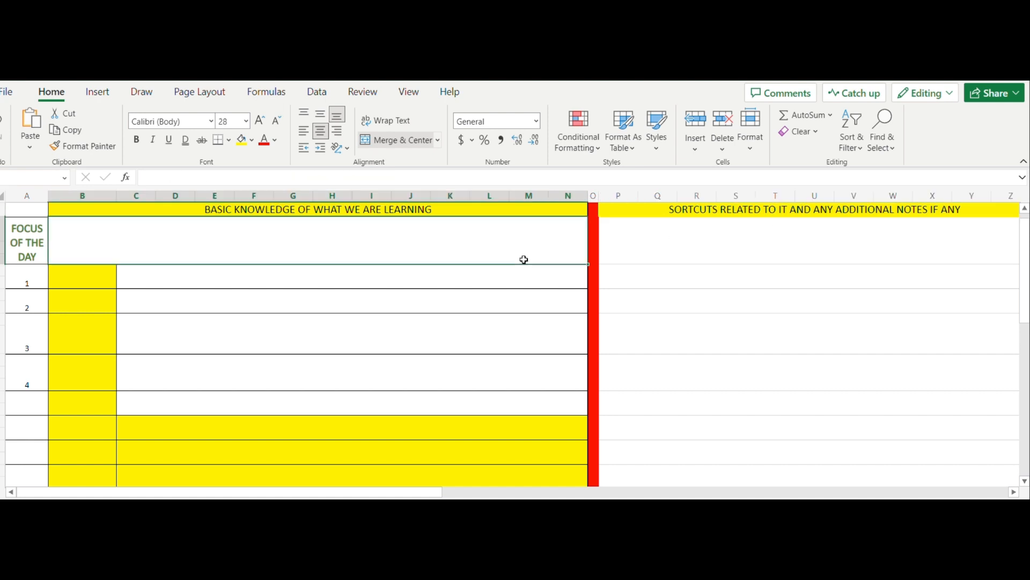
pyautogui.write('DATA')
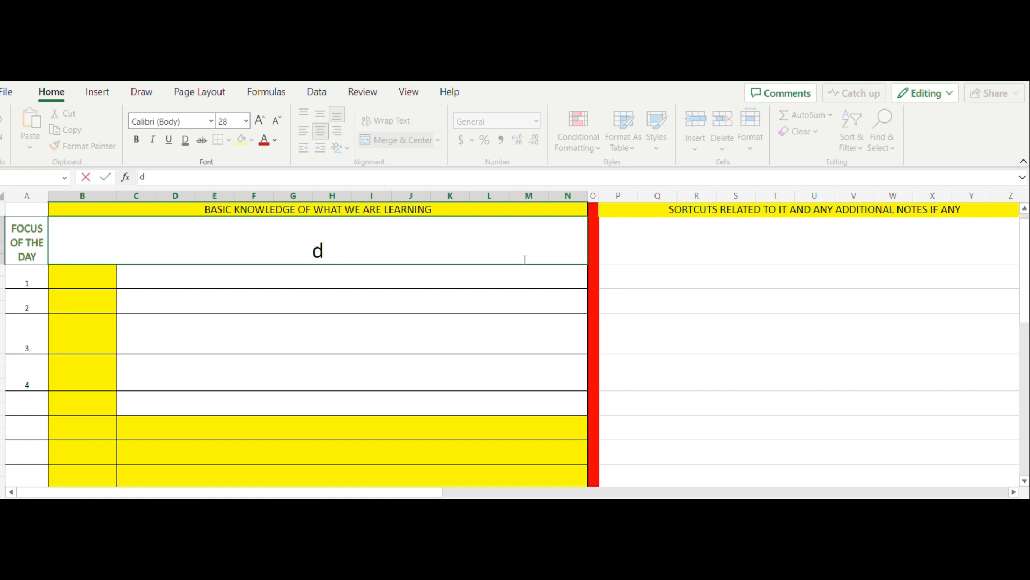
pyautogui.write(' TAB')
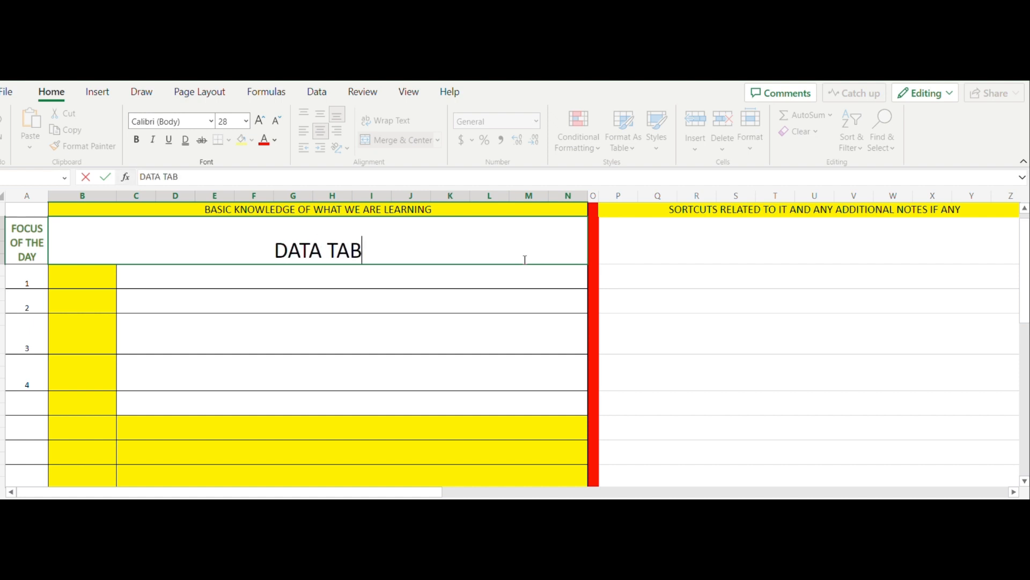
pyautogui.press('Tab')
# In the notes cell beside DATA TAB, write "This tab is very useful in excel which is used to transform the data as per the"
pyautogui.press('Tab')
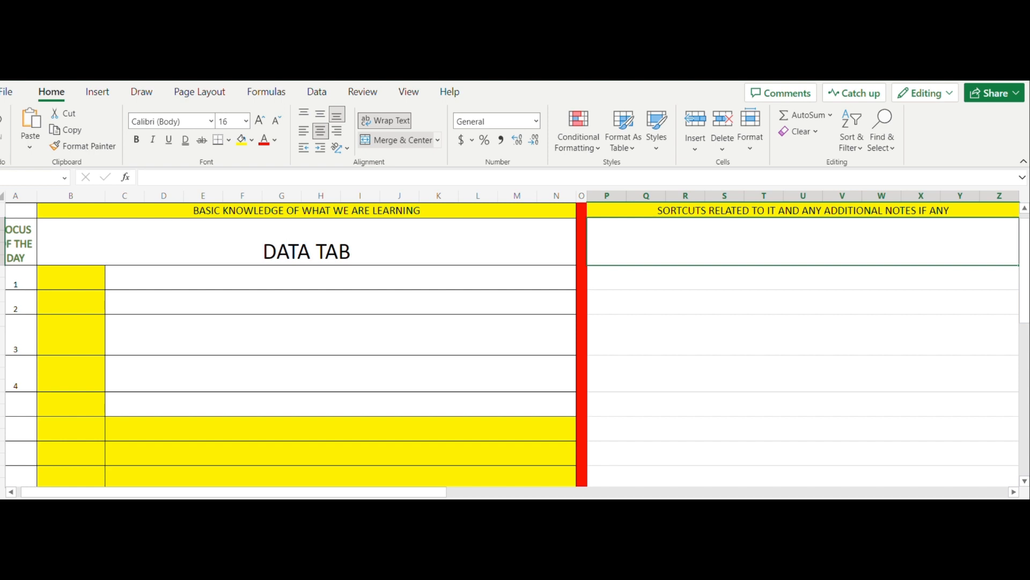
pyautogui.write('This tab')
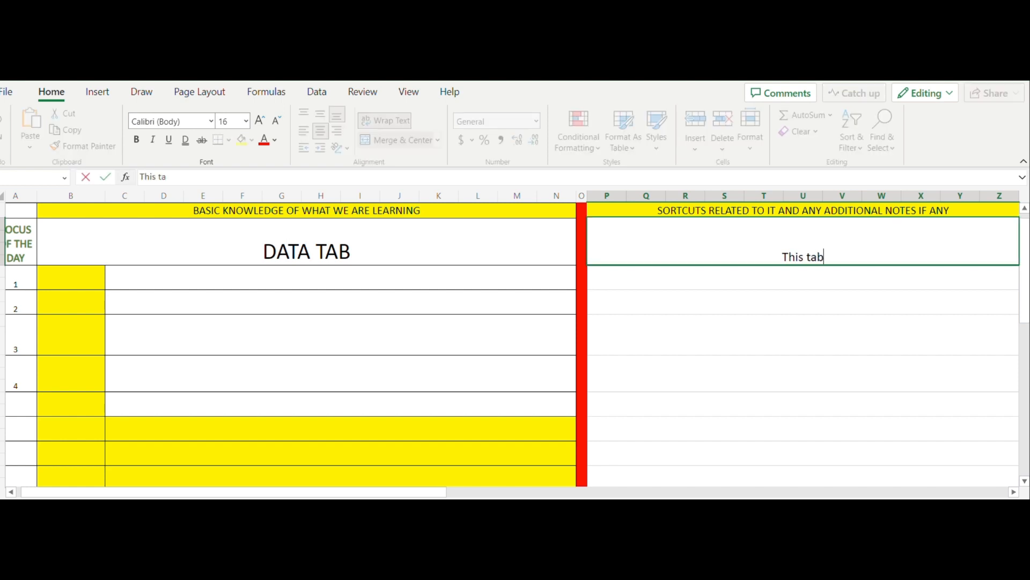
pyautogui.write(' is very us')
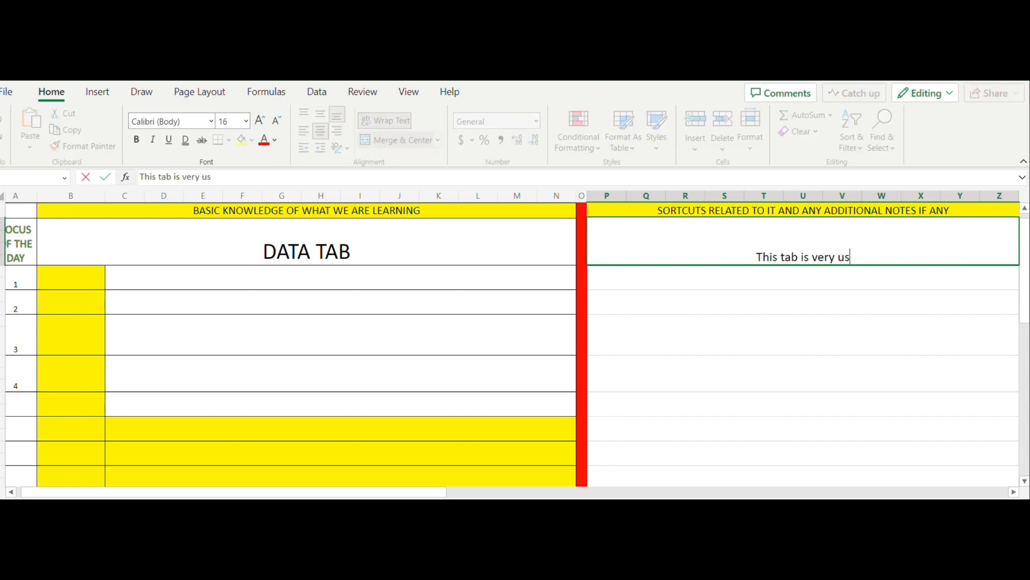
pyautogui.write('eful in exc')
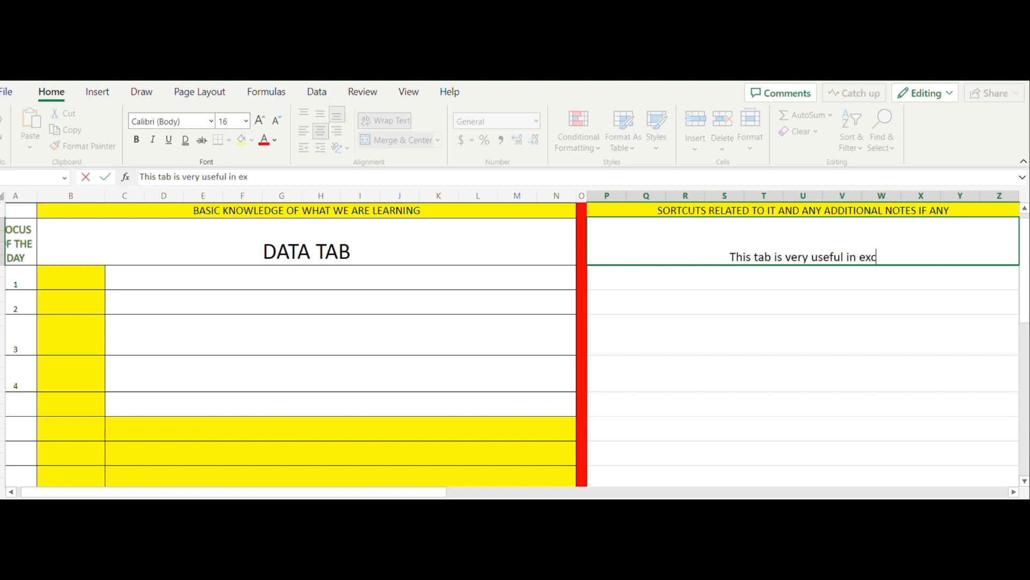
pyautogui.write('el whic')
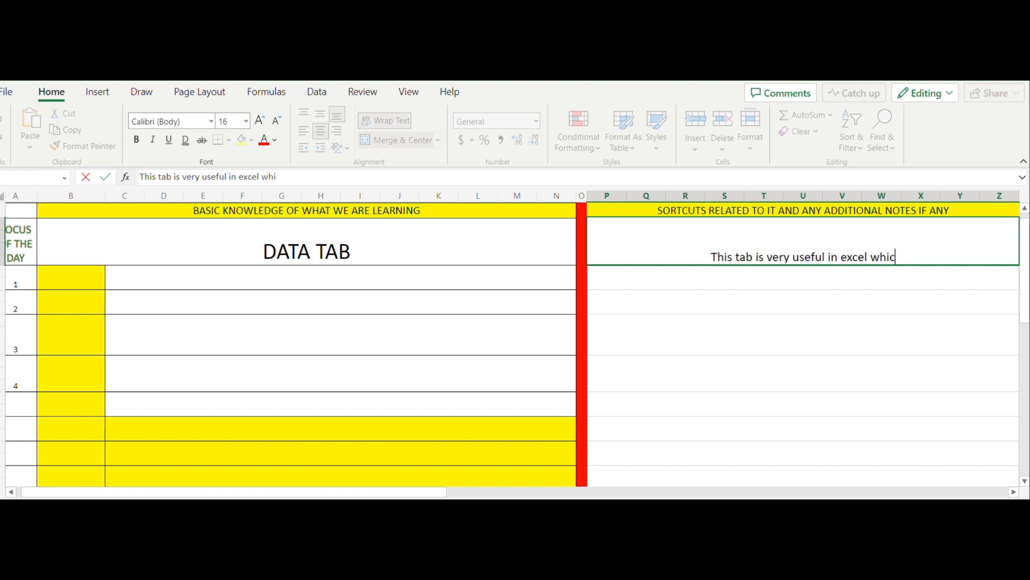
pyautogui.write('h is used to ')
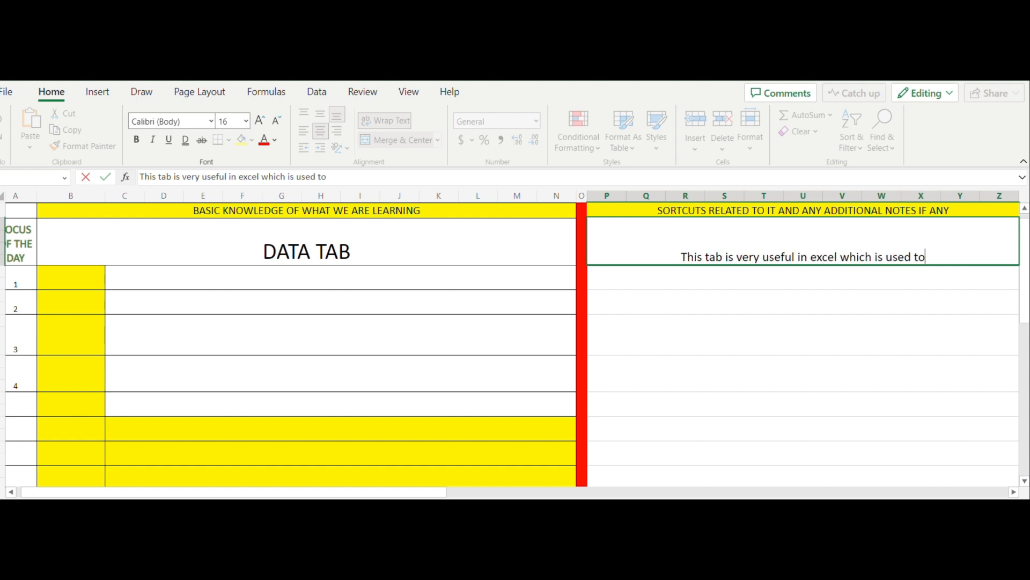
pyautogui.write('transfer')
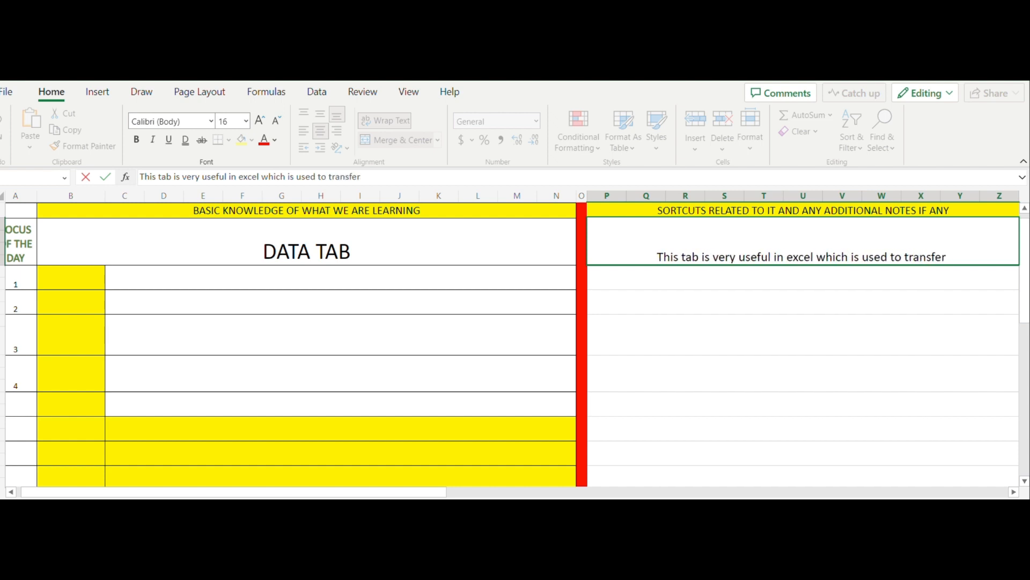
pyautogui.press('BackSpace')
pyautogui.press('BackSpace')
pyautogui.press('BackSpace')
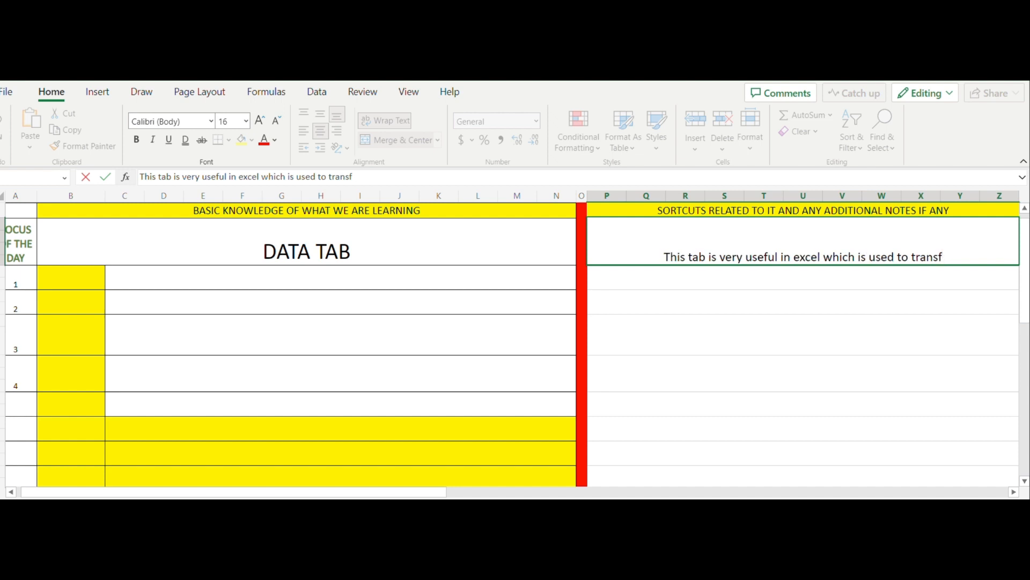
pyautogui.write('orm the dat')
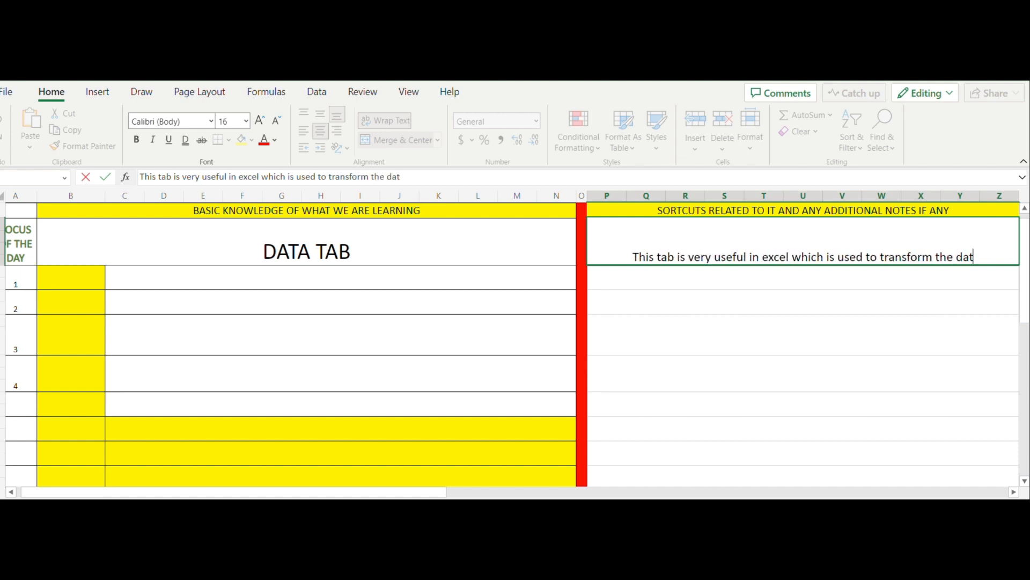
pyautogui.write('a as per th')
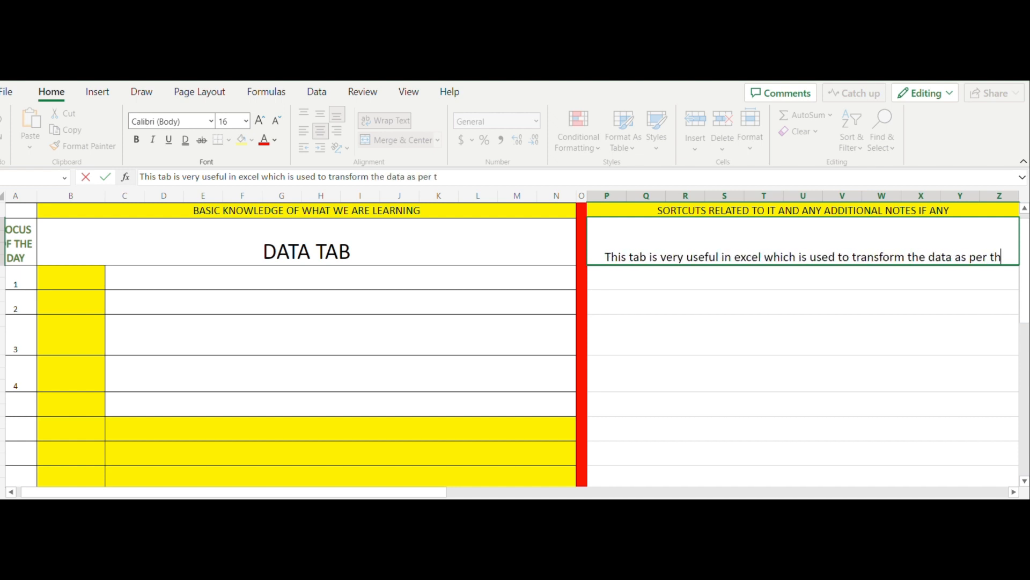
# Continue the DATA TAB note with "need or extract data from different modes in excel."
pyautogui.write('e need or ex')
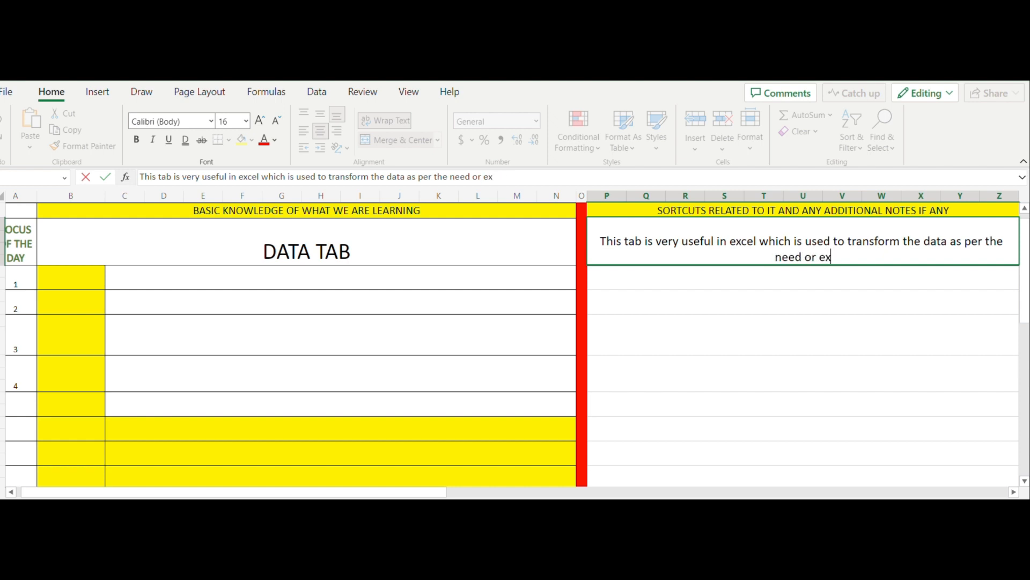
pyautogui.write('tract data from')
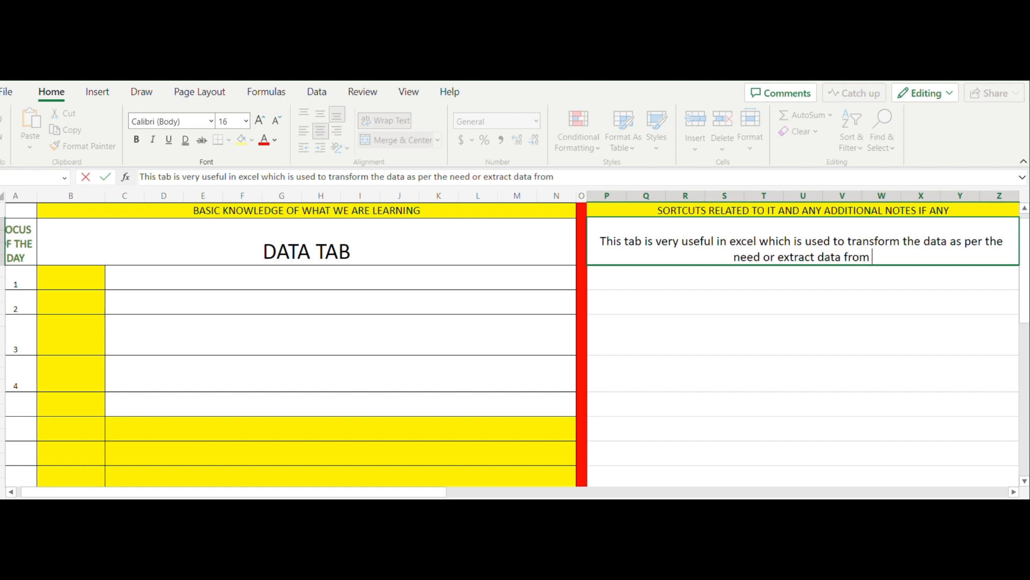
pyautogui.write(' diffe')
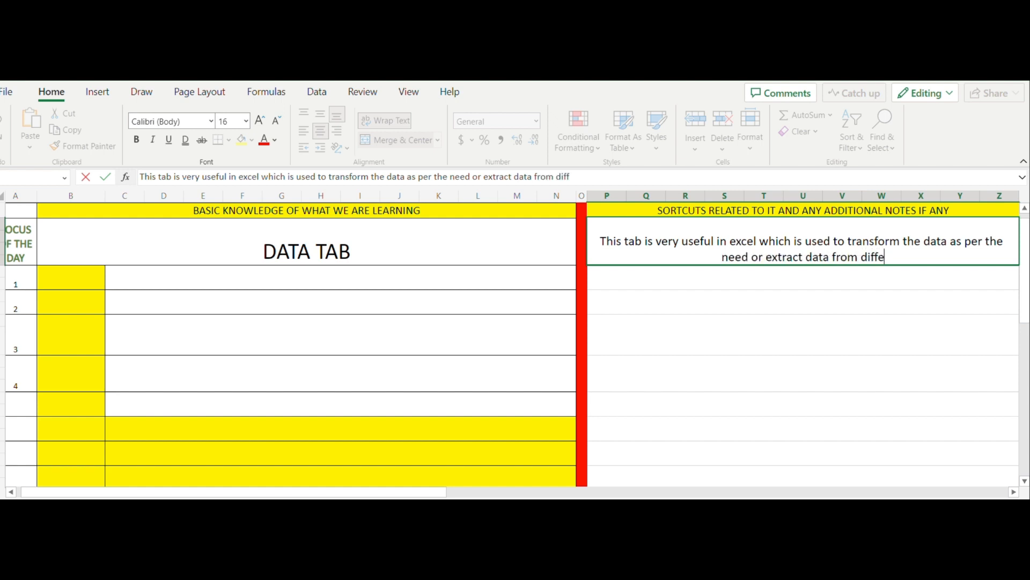
pyautogui.write('rent modes')
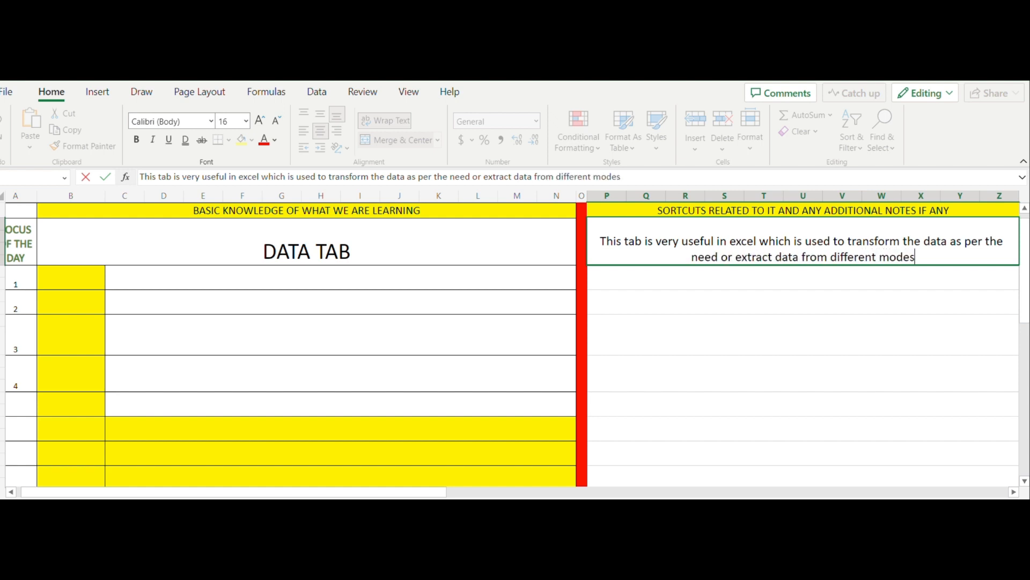
pyautogui.write(' in excel.')
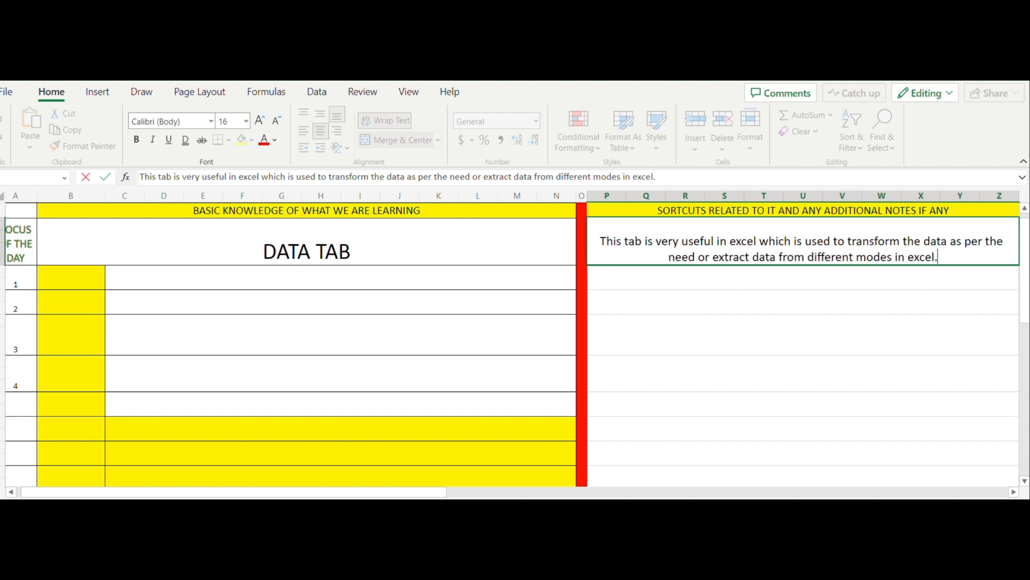
# Finish the note with "We have important functions in it which is text to column, data validation, remove duplicates etc."
pyautogui.write(' We ha')
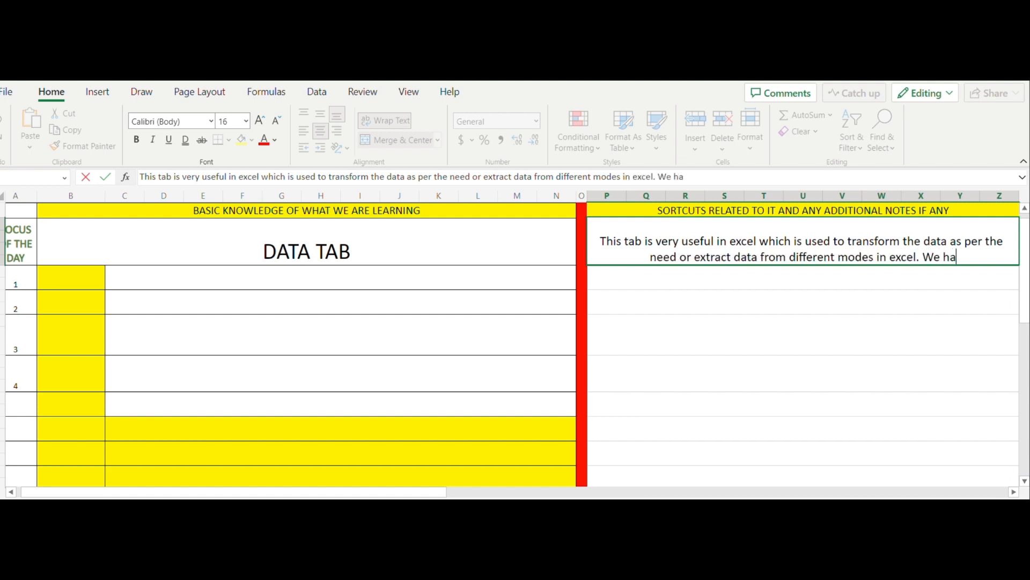
pyautogui.write('ve impor')
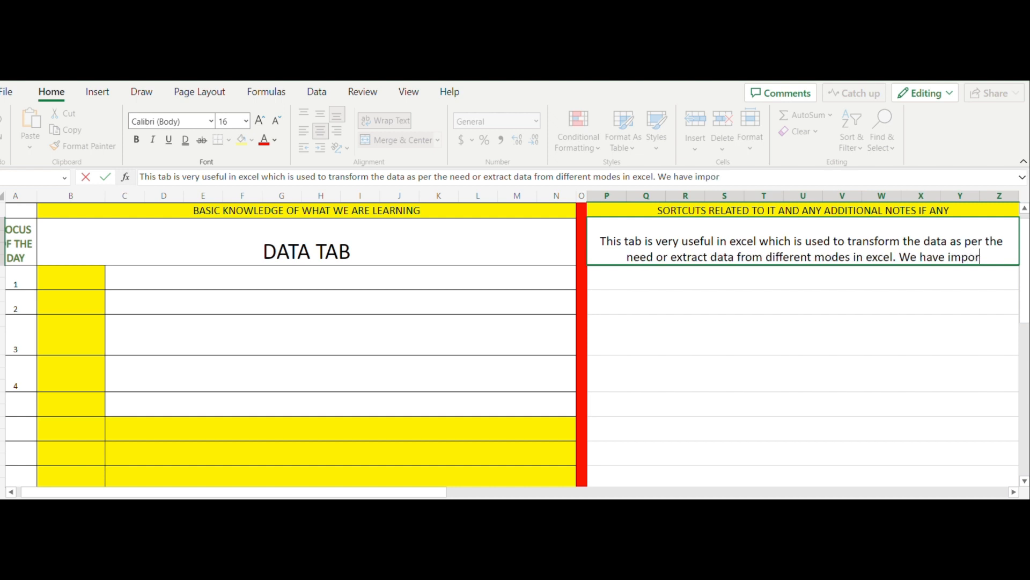
pyautogui.write('tant funct')
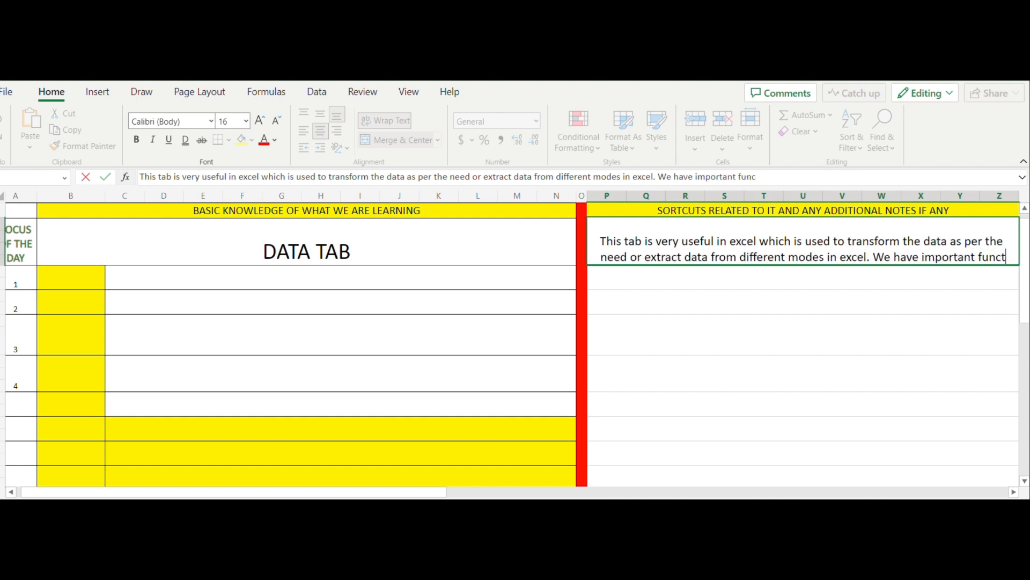
pyautogui.write('ions in it w')
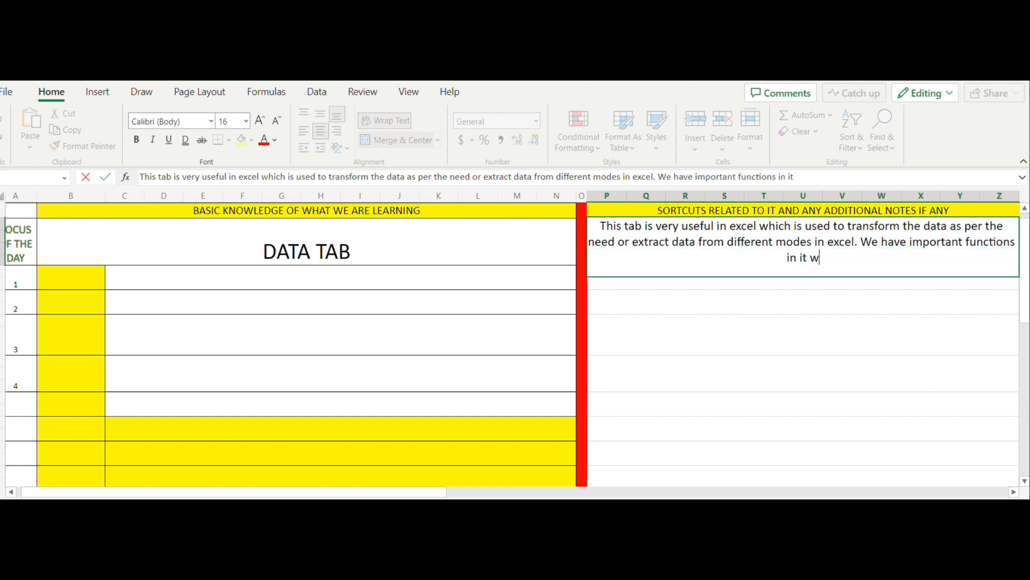
pyautogui.write('hich is')
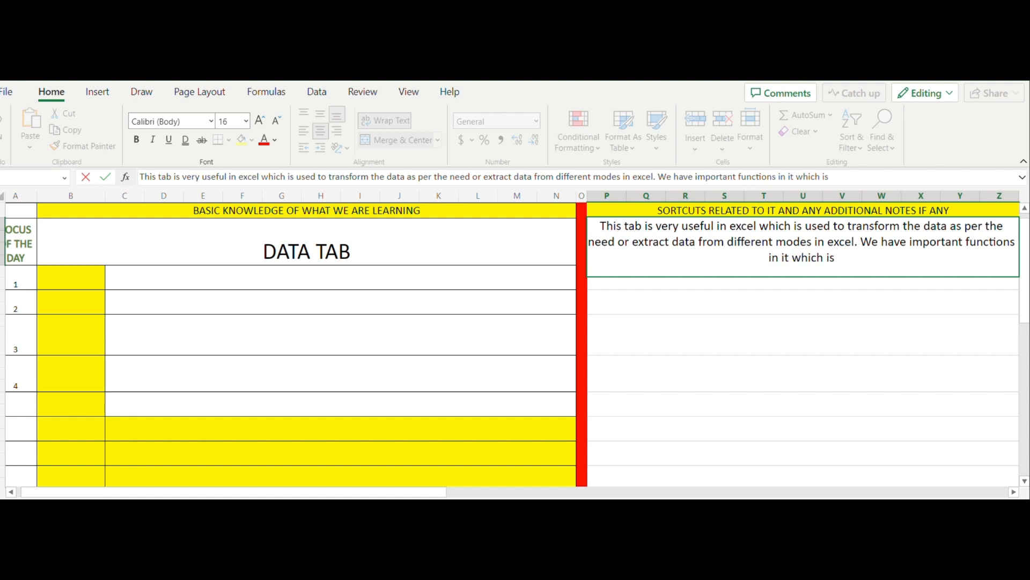
pyautogui.write(' text to')
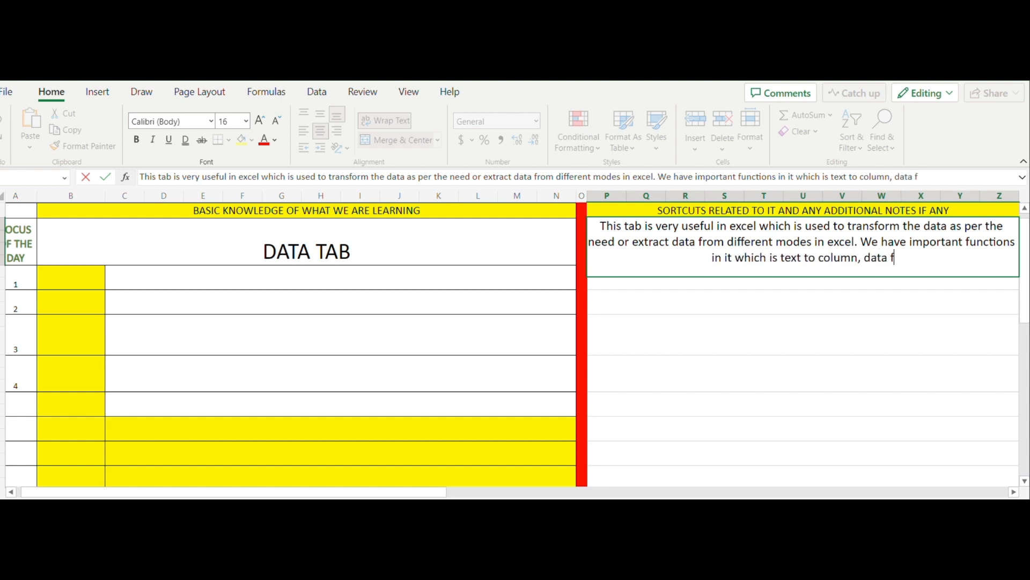
pyautogui.write('column, data validation,')
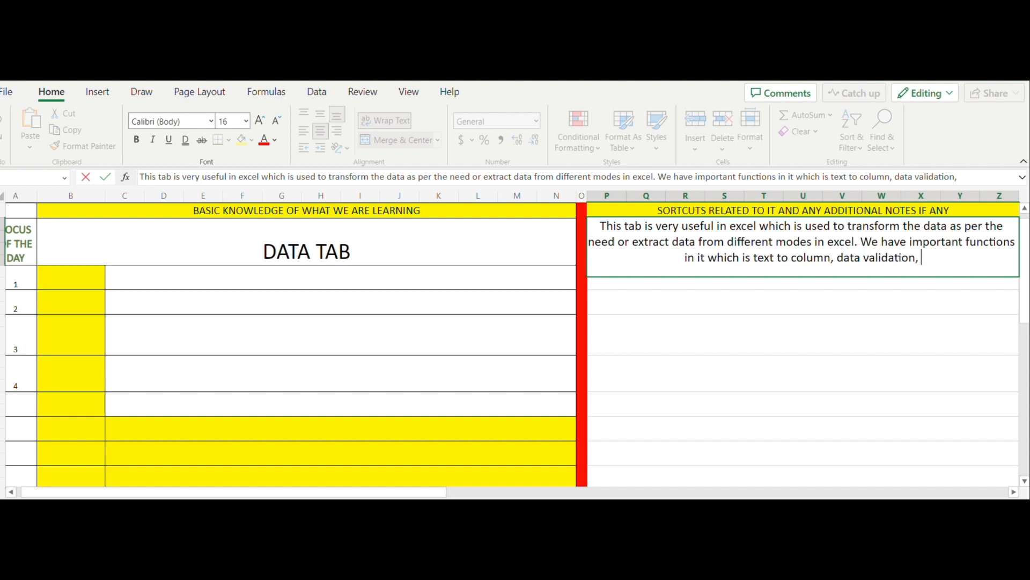
pyautogui.write('remove')
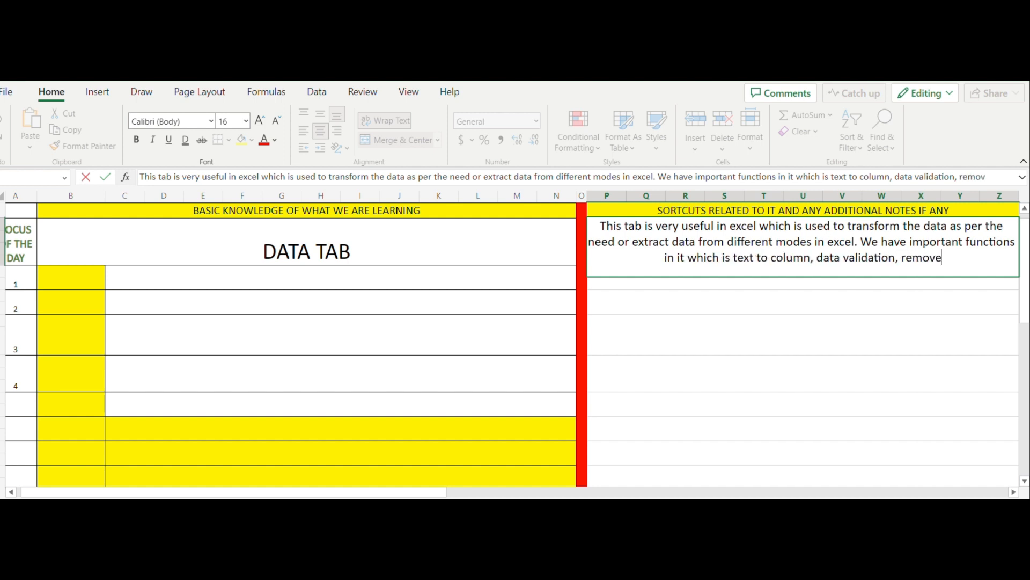
pyautogui.write(' duplicate')
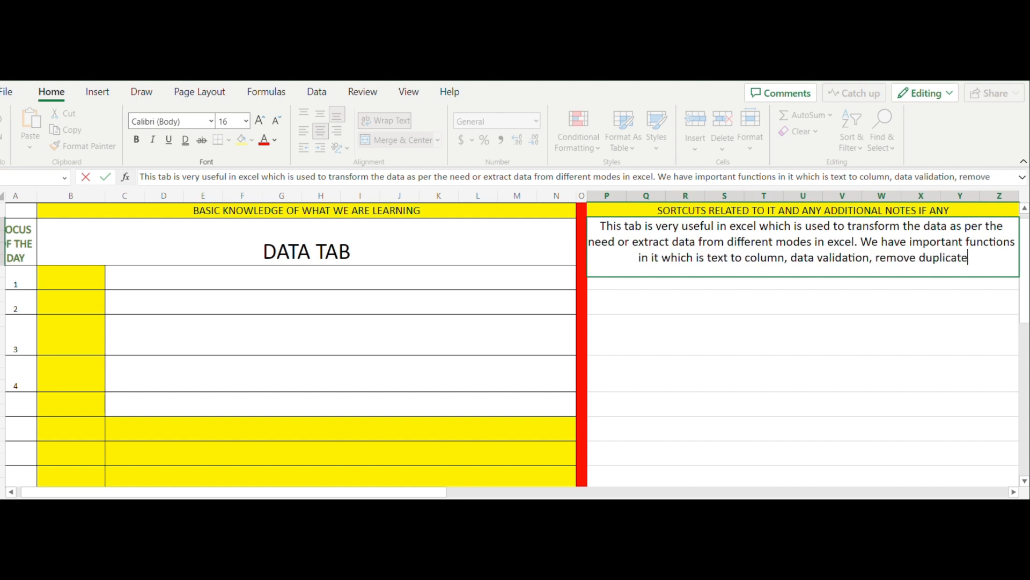
pyautogui.write('s etc.')
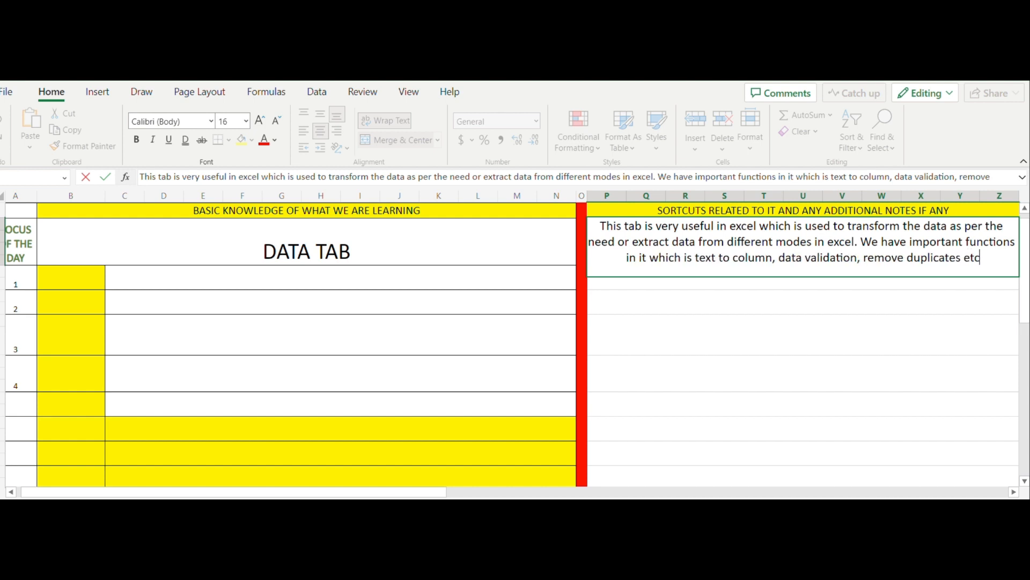
pyautogui.press('Return')
# Enter "Get & Trasnform Data" as the label for entry 1 in column B
pyautogui.press('Left')
pyautogui.press('Left')
pyautogui.press('Left')
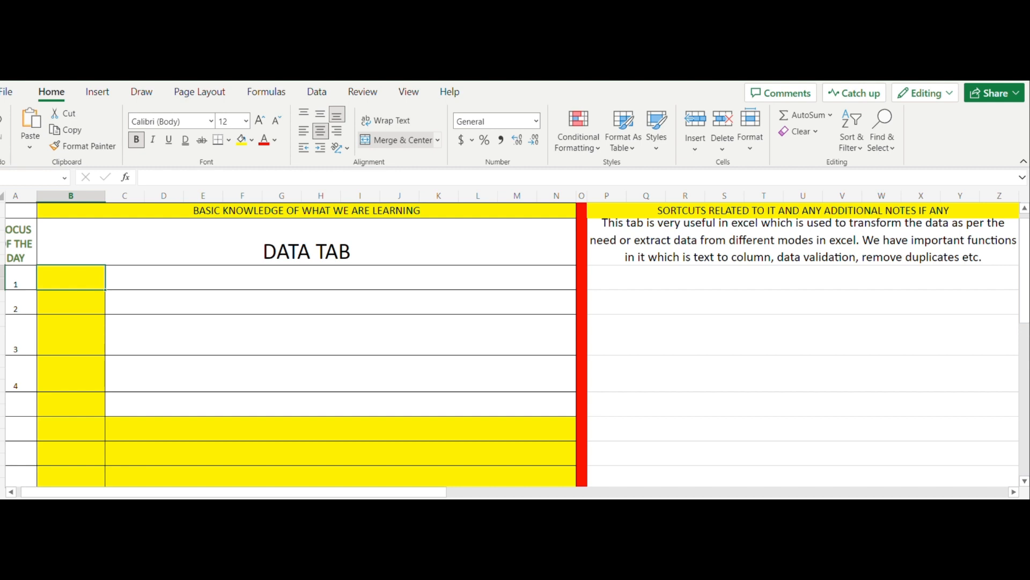
pyautogui.write('Get')
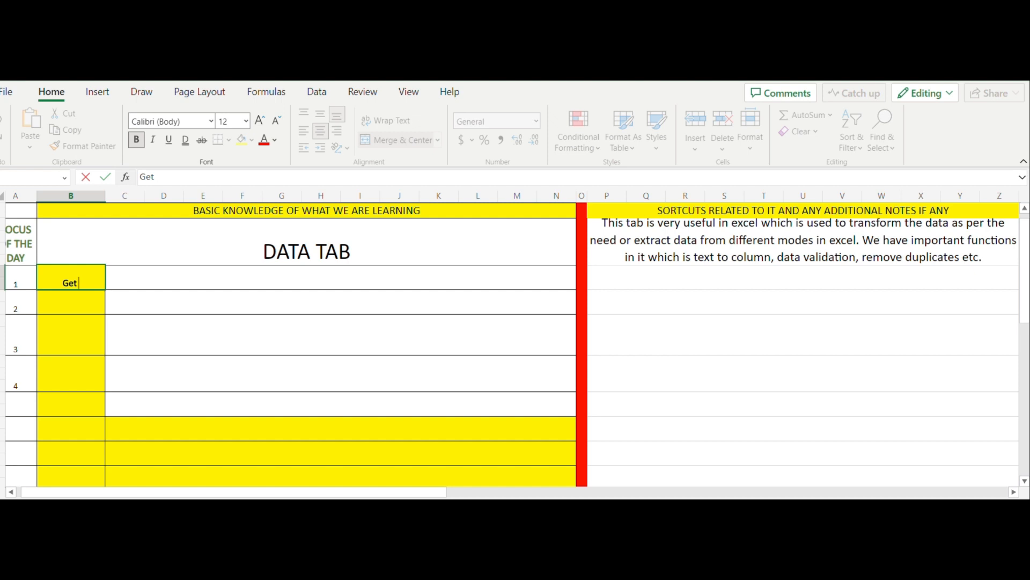
pyautogui.write(' 7')
pyautogui.press('BackSpace')
pyautogui.write('&')
pyautogui.write(' Tras')
pyautogui.write('nfor')
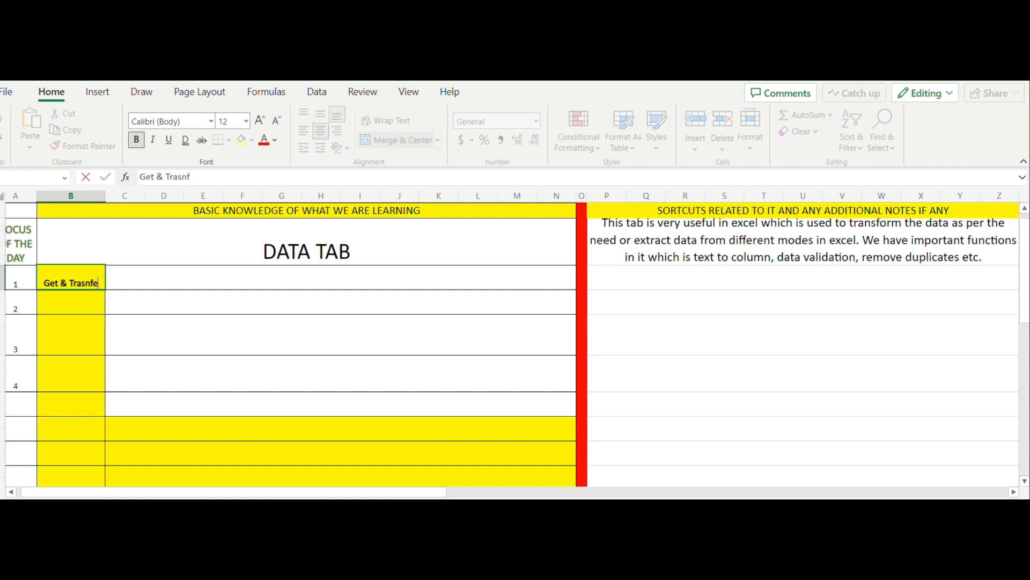
pyautogui.write('m Data')
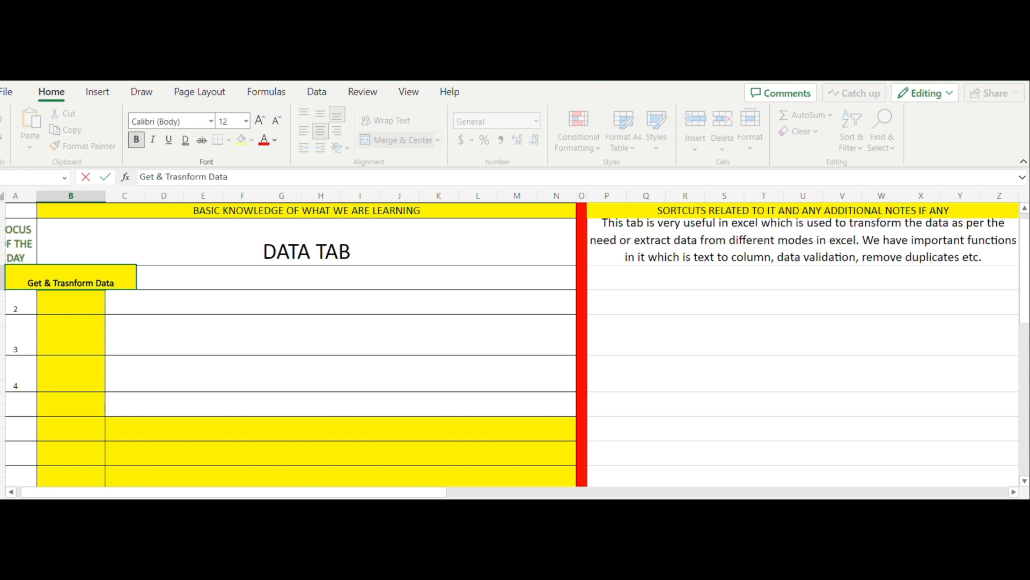
pyautogui.press('Tab')
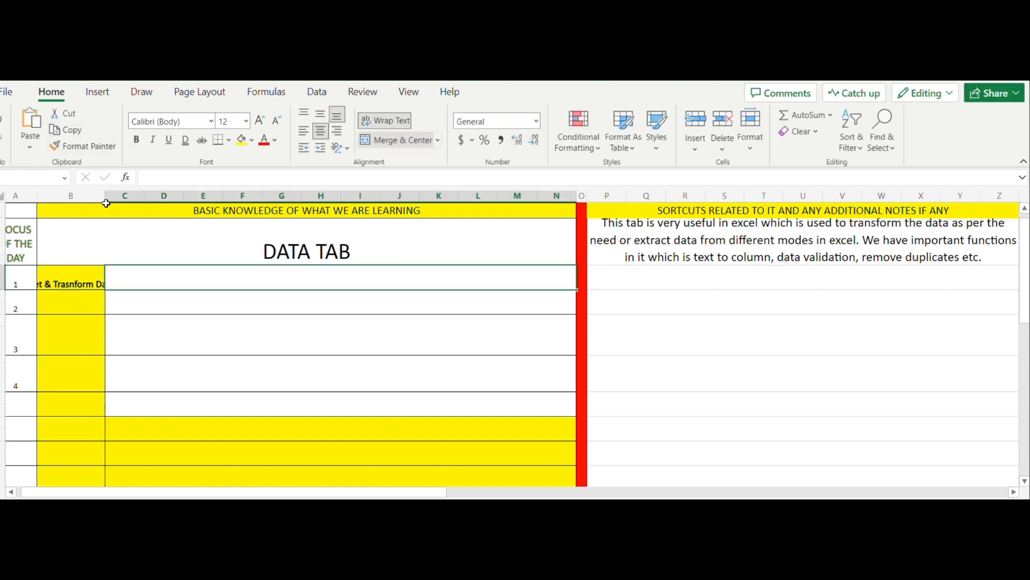
# Widen column B to fit the entry 1 label and narrow columns M and N to compensate
pyautogui.moveTo(106, 195); pyautogui.dragTo(130, 195)
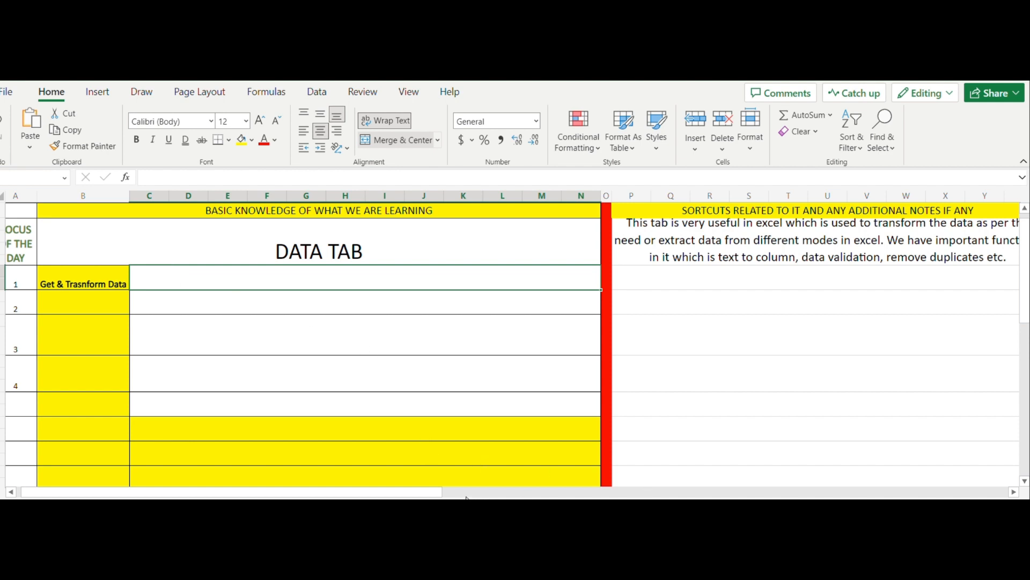
pyautogui.moveTo(436, 491); pyautogui.dragTo(431, 493)
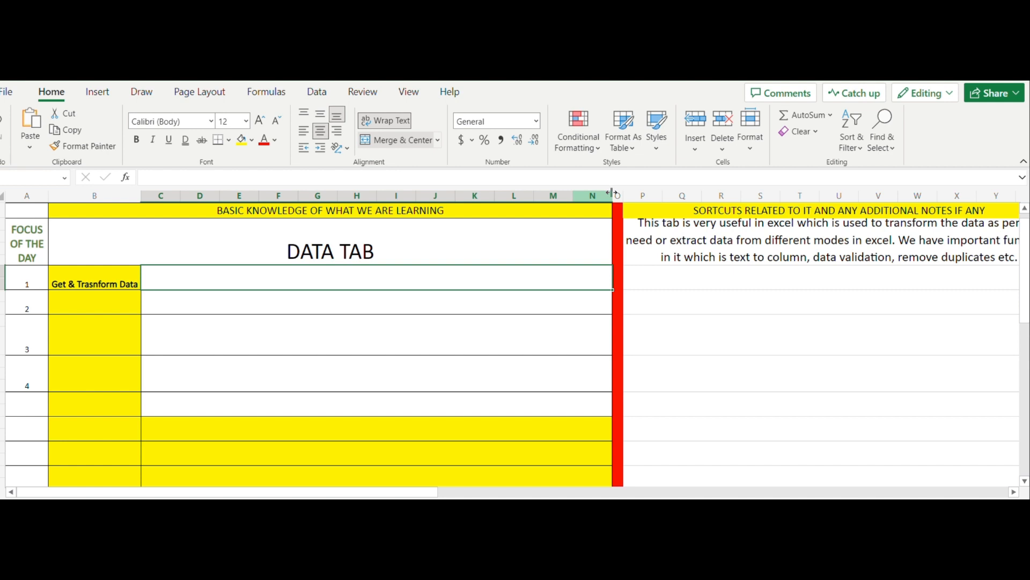
pyautogui.moveTo(611, 194); pyautogui.dragTo(585, 197)
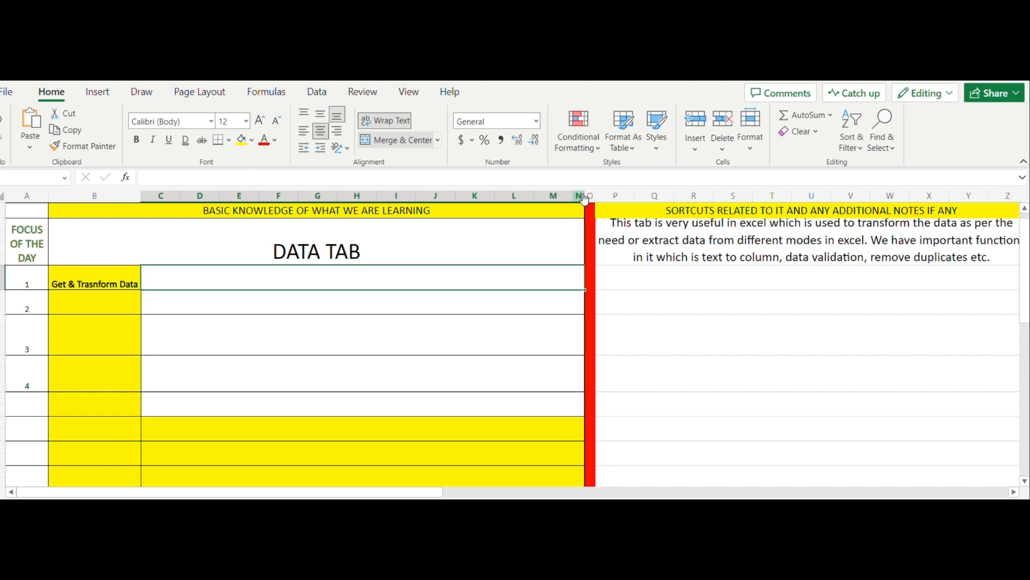
pyautogui.click(581, 196)
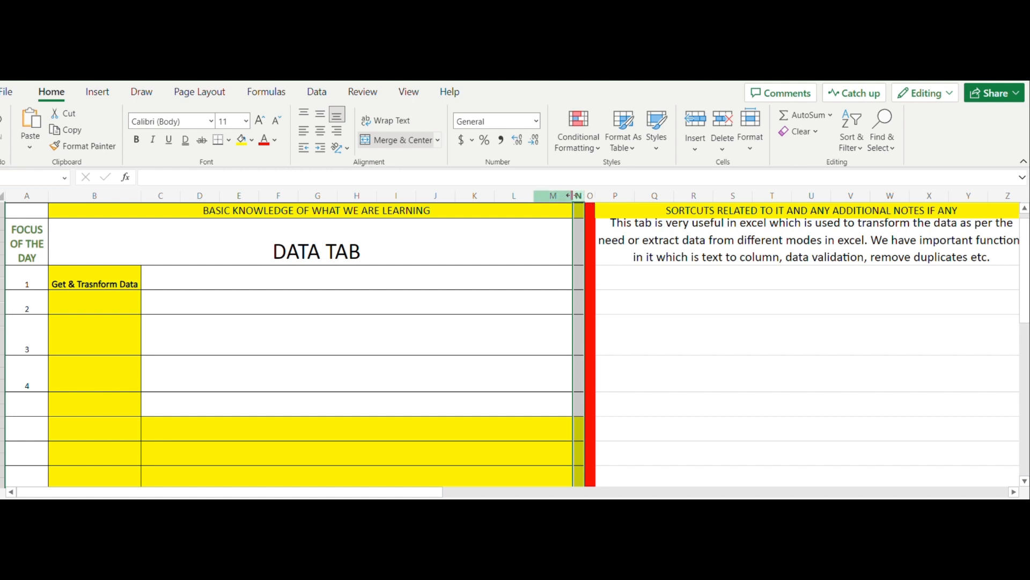
pyautogui.moveTo(569, 195); pyautogui.dragTo(550, 196)
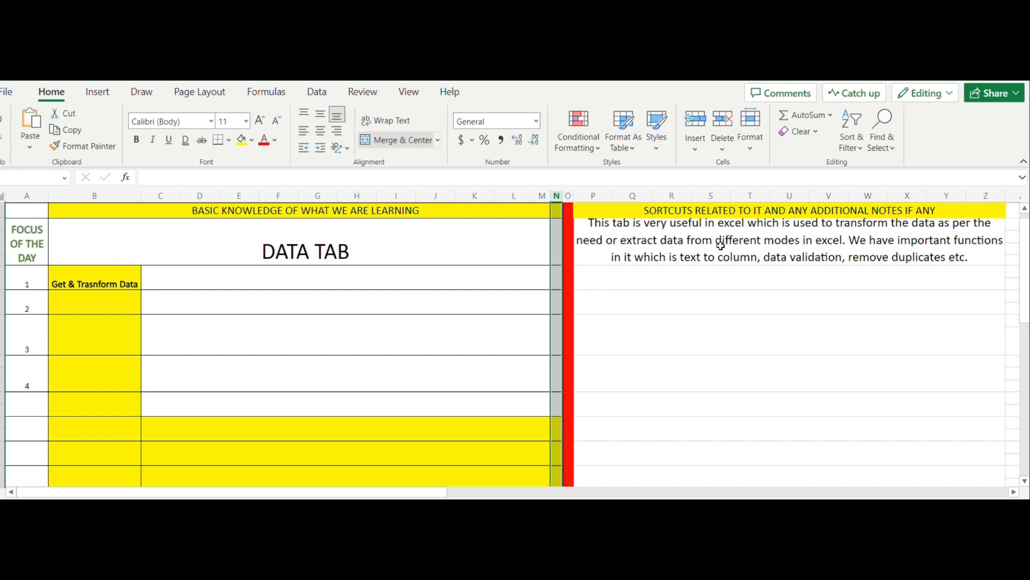
pyautogui.click(549, 197)
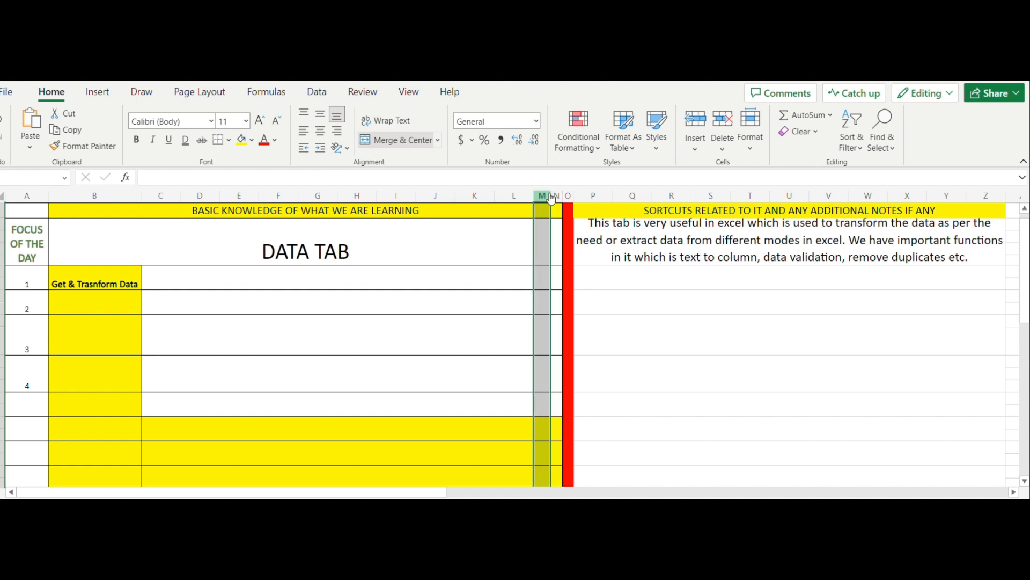
pyautogui.moveTo(551, 195); pyautogui.dragTo(564, 198)
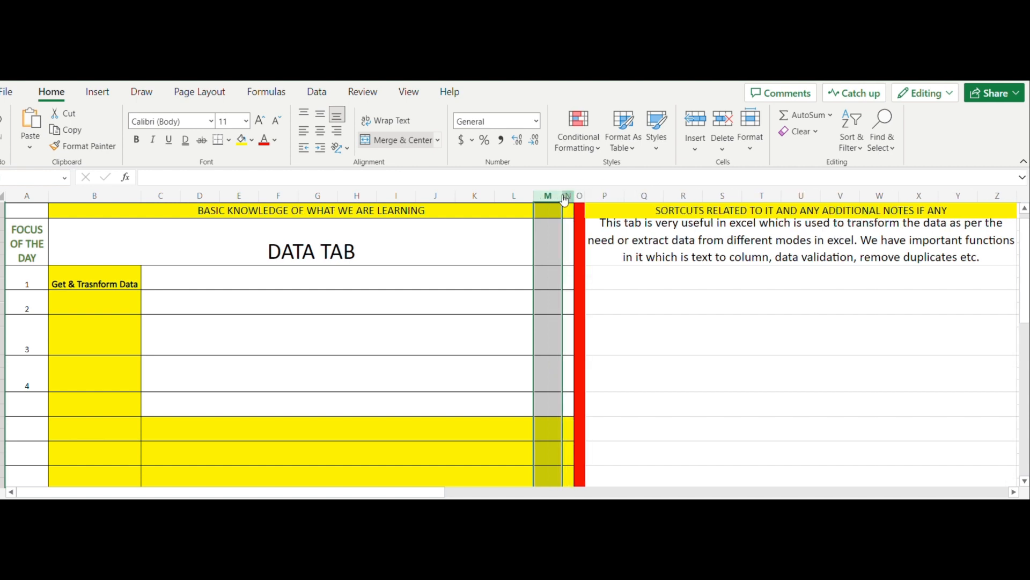
# Copy the format of the blank merged cell beside entry 1 onto the three yellow rows of columns C to N below
pyautogui.click(374, 274)
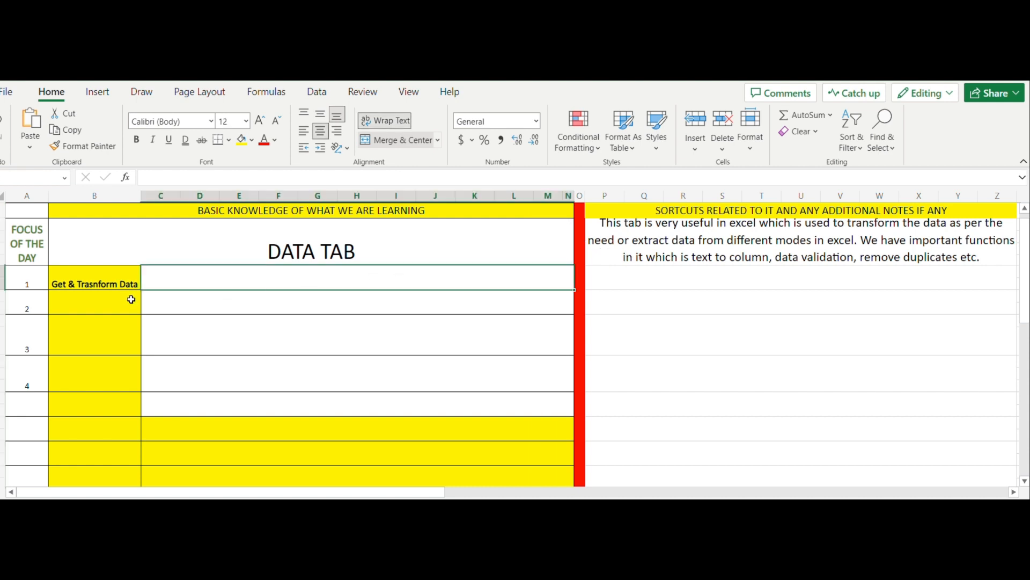
pyautogui.click(81, 146)
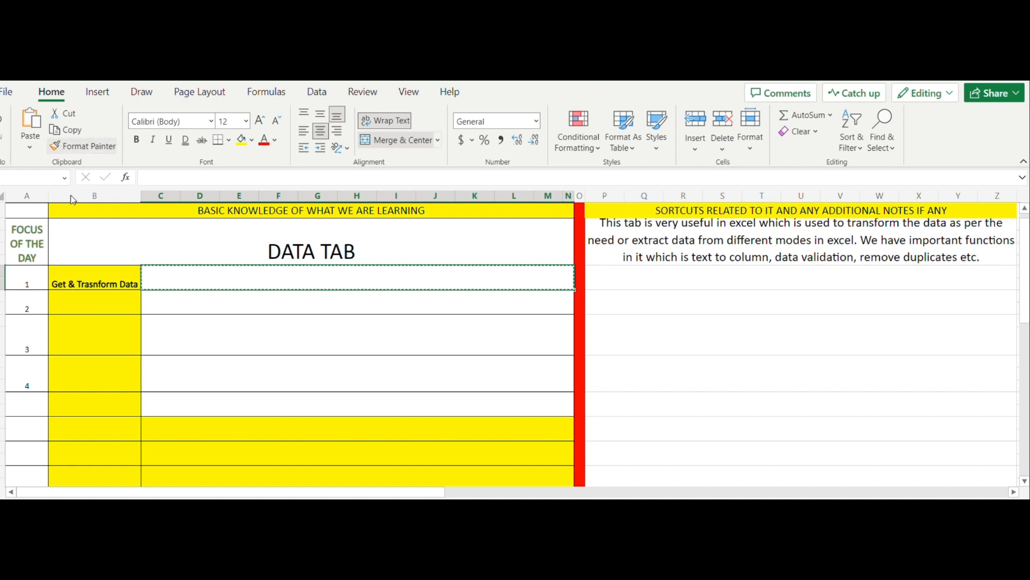
pyautogui.moveTo(182, 421); pyautogui.dragTo(166, 467)
# Begin the description beside Get & Trasnform Data with "This tab is used to get"
pyautogui.click(209, 285)
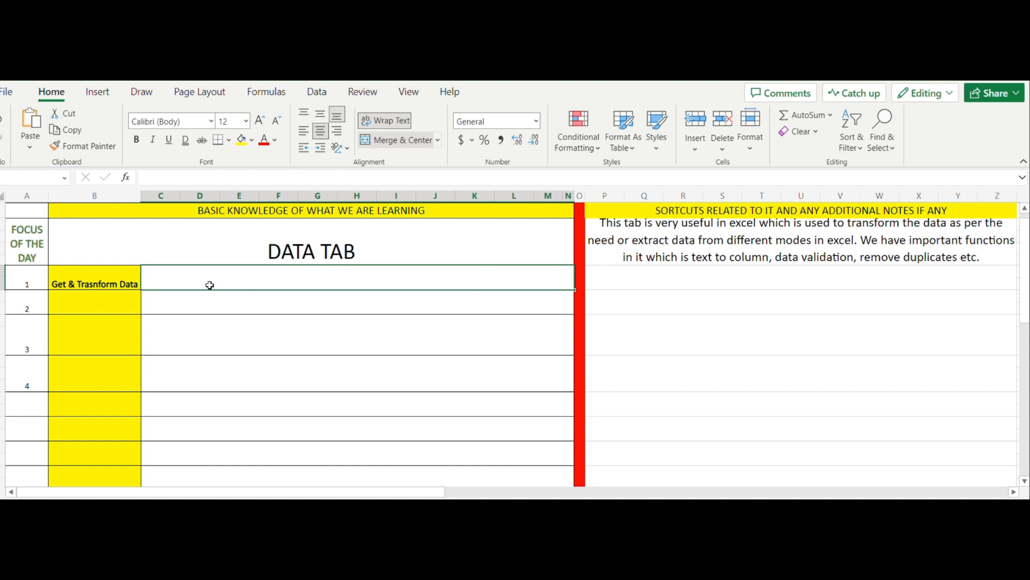
pyautogui.write('This functi')
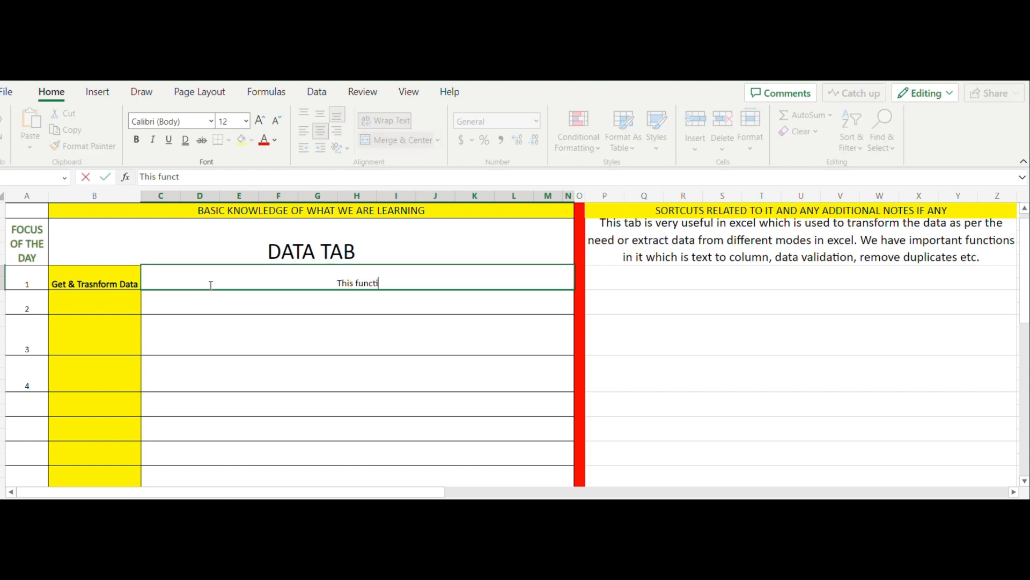
pyautogui.write('on is used')
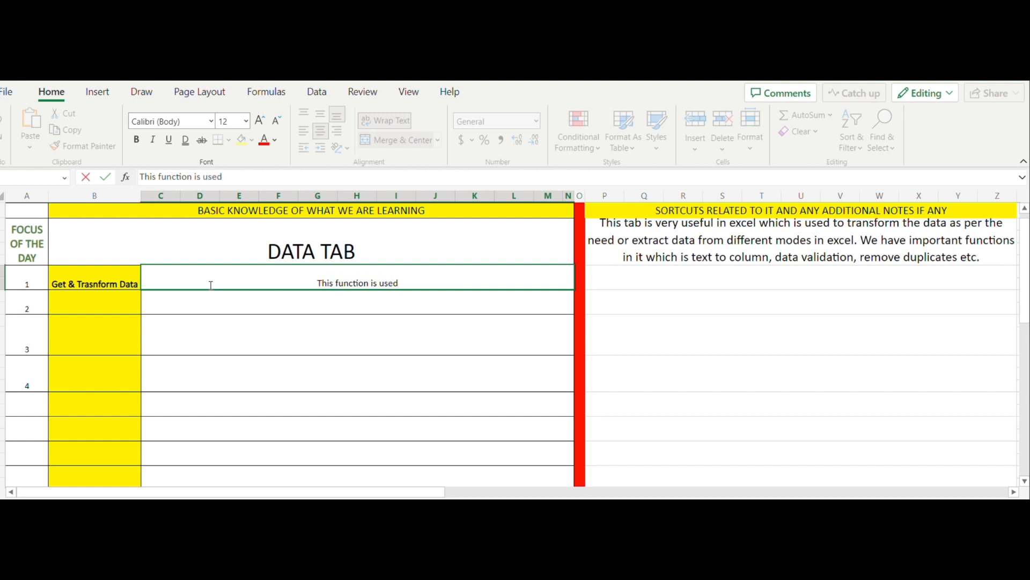
pyautogui.press('BackSpace')
pyautogui.press('BackSpace')
pyautogui.press('BackSpace')
pyautogui.press('BackSpace')
pyautogui.press('BackSpace')
pyautogui.press('BackSpace')
pyautogui.press('BackSpace')
pyautogui.press('BackSpace')
pyautogui.press('BackSpace')
pyautogui.press('BackSpace')
pyautogui.press('BackSpace')
pyautogui.press('BackSpace')
pyautogui.press('BackSpace')
pyautogui.press('BackSpace')
pyautogui.press('BackSpace')
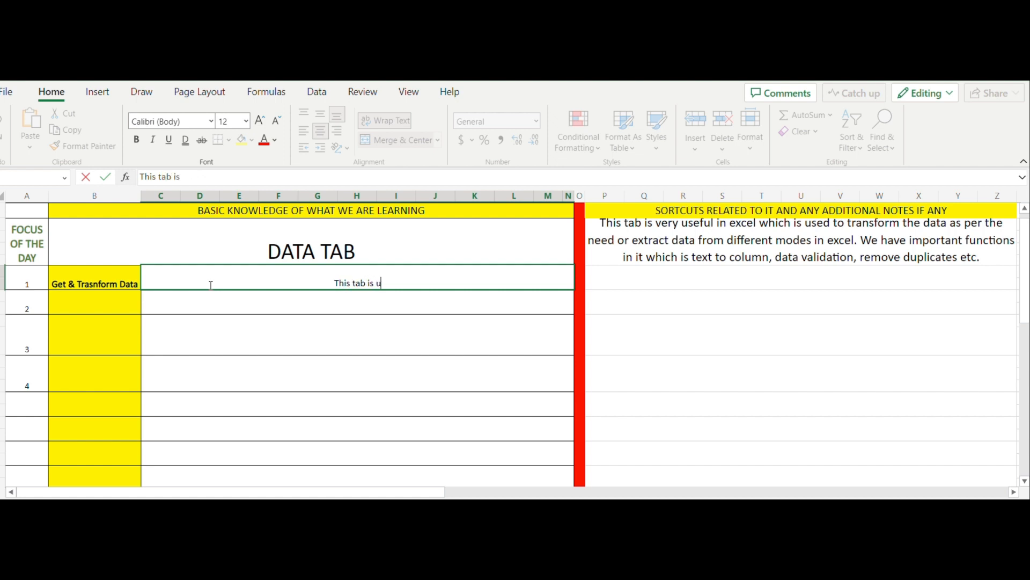
pyautogui.write('tab is used')
pyautogui.press('BackSpace')
pyautogui.press('BackSpace')
pyautogui.write('sed to get')
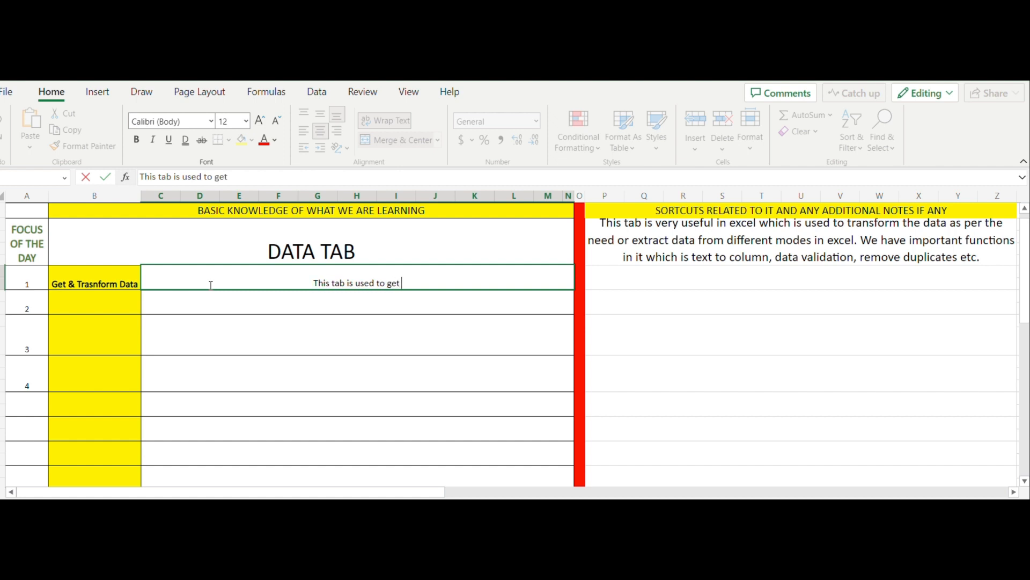
# Continue the entry 1 description with "different data from diffeent sources like pdf"
pyautogui.write(' different')
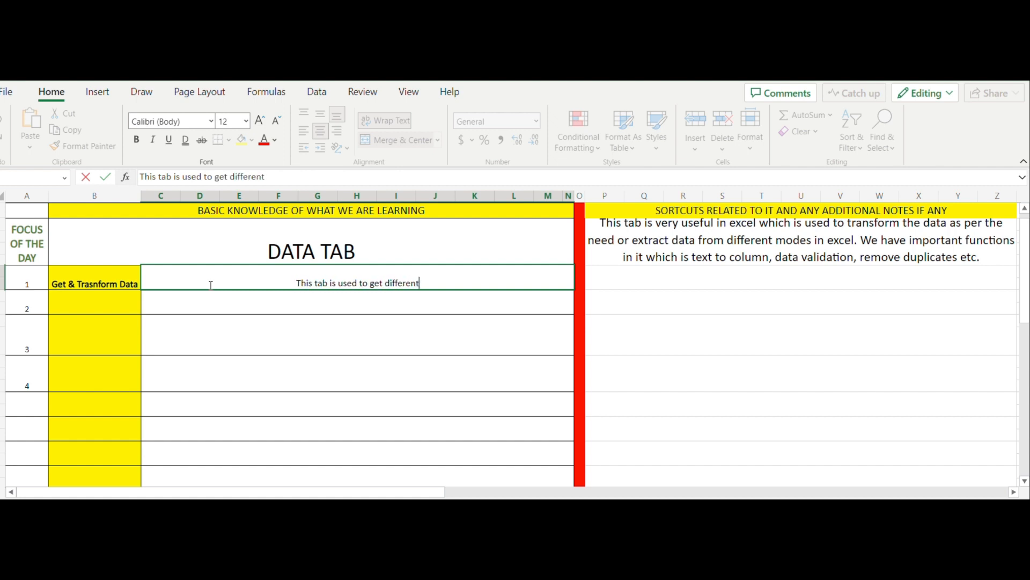
pyautogui.write(' data from')
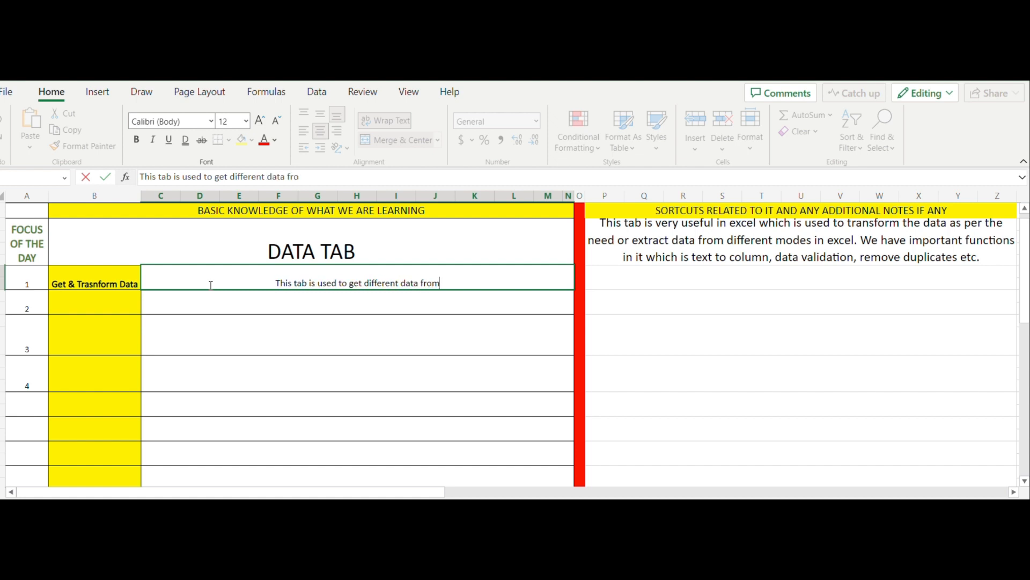
pyautogui.write(' diff')
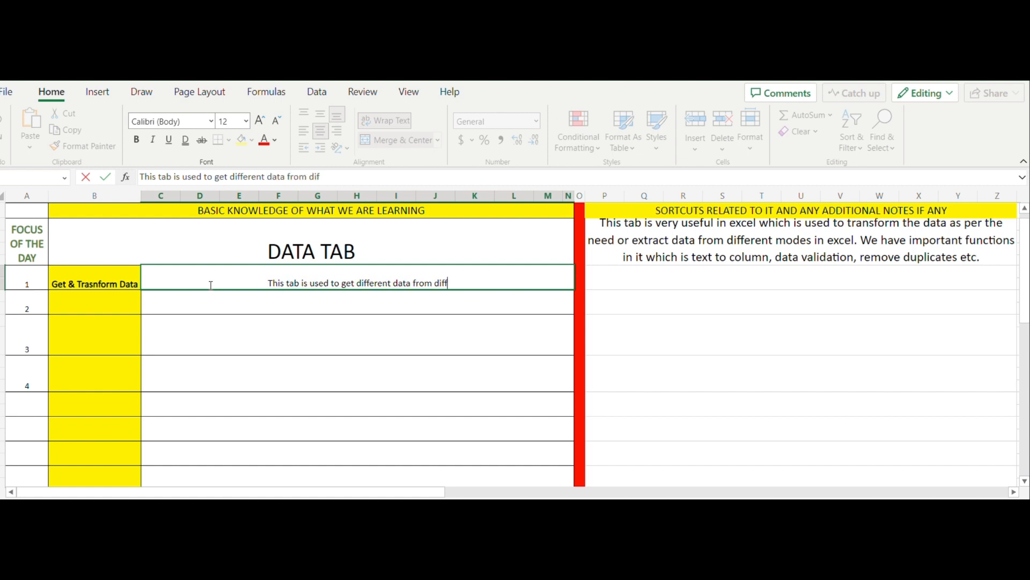
pyautogui.write('eent sour')
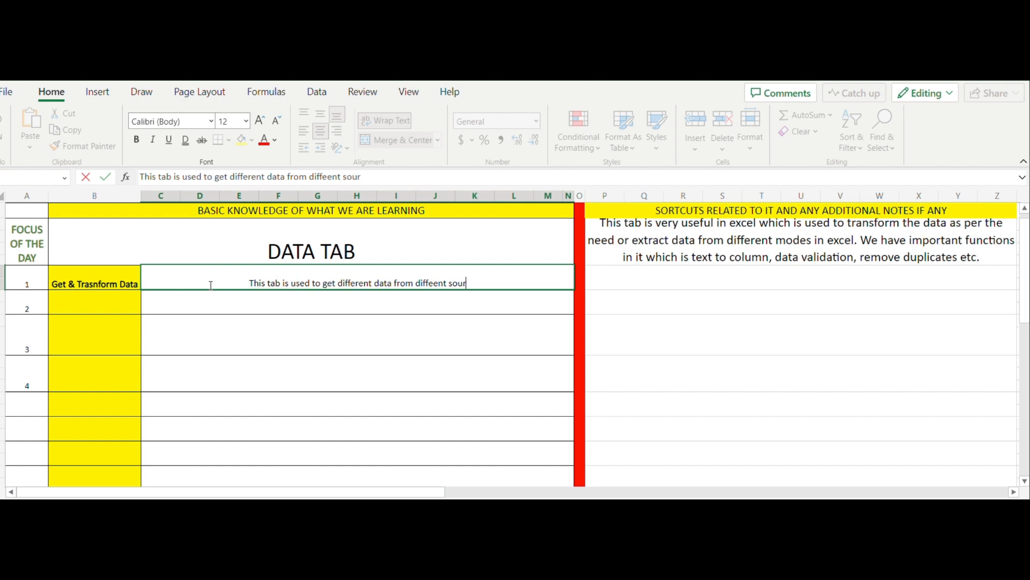
pyautogui.write('ces like pdf')
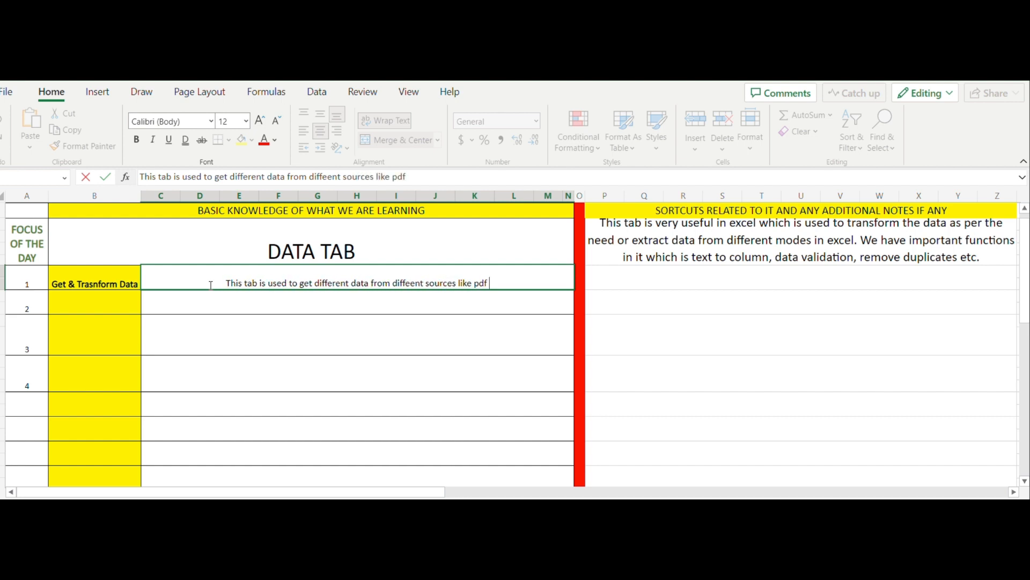
pyautogui.write(' e')
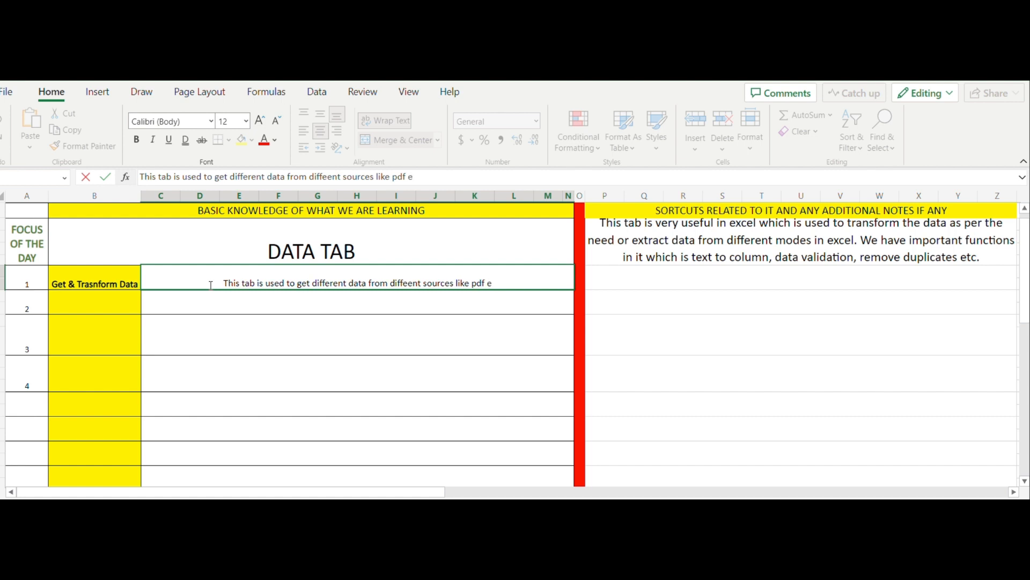
pyautogui.press('BackSpace')
# Complete the first sentence of the entry 1 description with "etc and extract it in excel."
pyautogui.write('etc and')
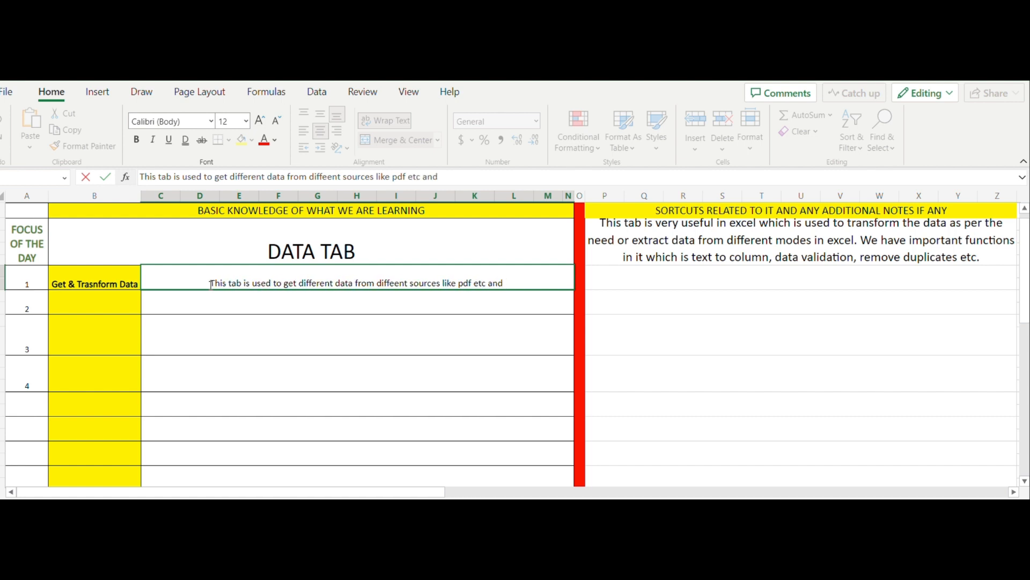
pyautogui.write(' extract')
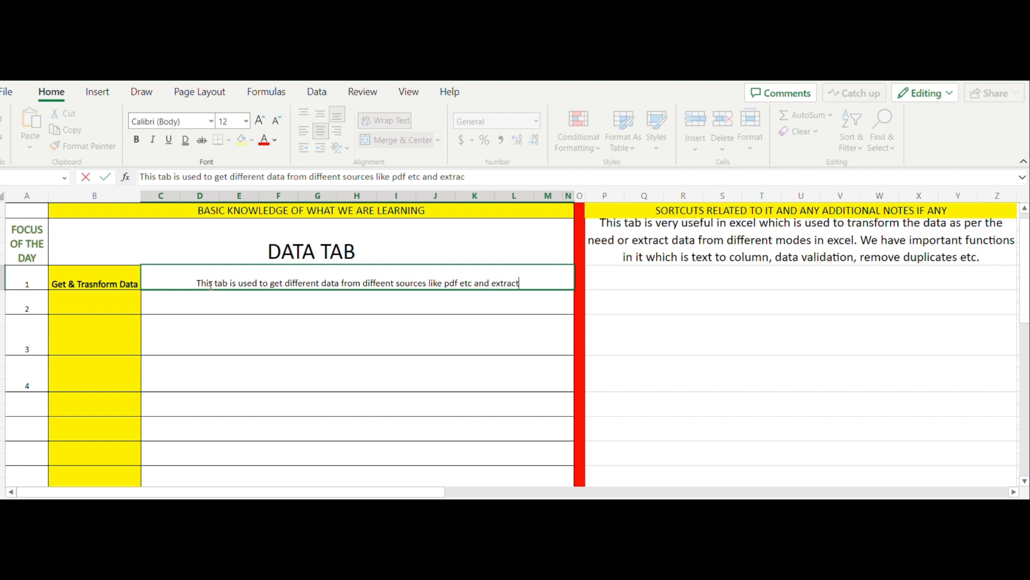
pyautogui.write(' it in exc')
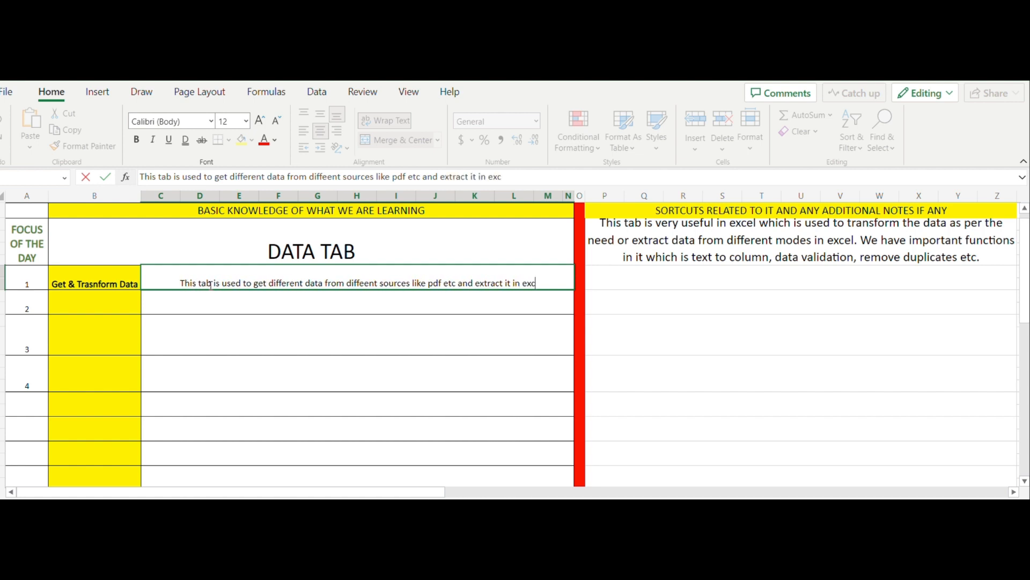
pyautogui.write('el. ')
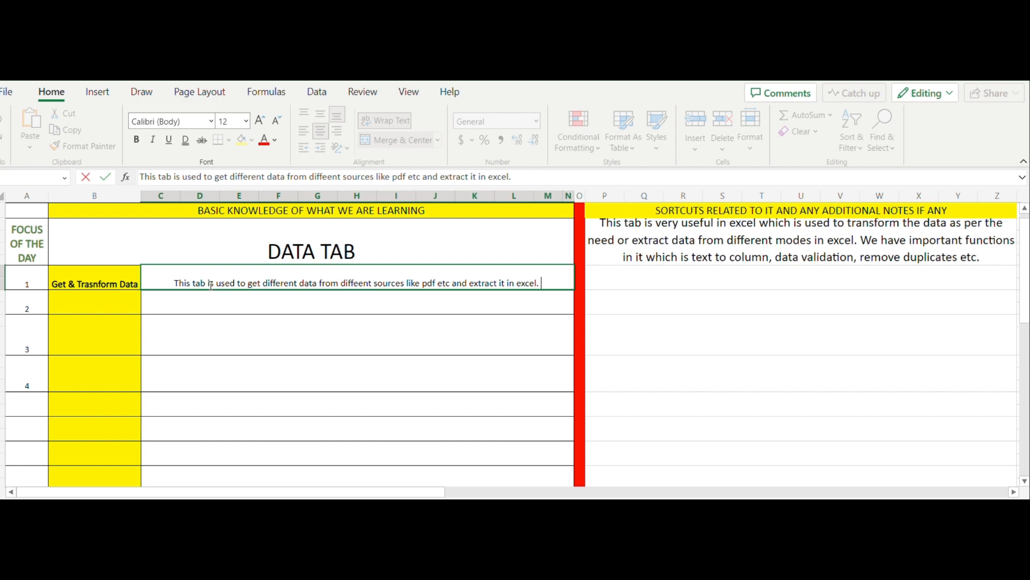
# Add "We can get data from existing resorces or" as the start of a second sentence in the entry 1 description
pyautogui.write('We have')
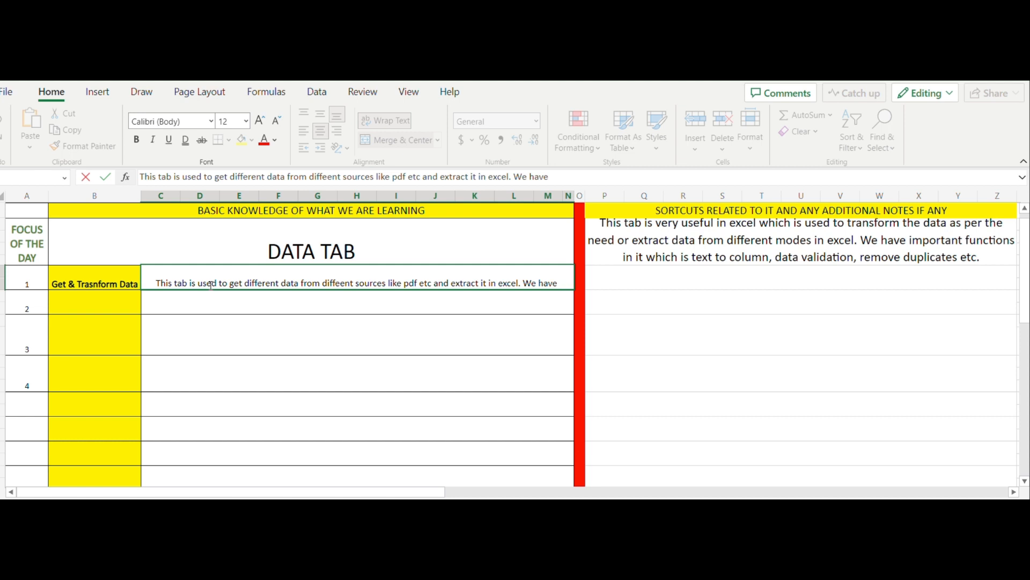
pyautogui.press('BackSpace')
pyautogui.press('BackSpace')
pyautogui.press('BackSpace')
pyautogui.press('BackSpace')
pyautogui.write('ca')
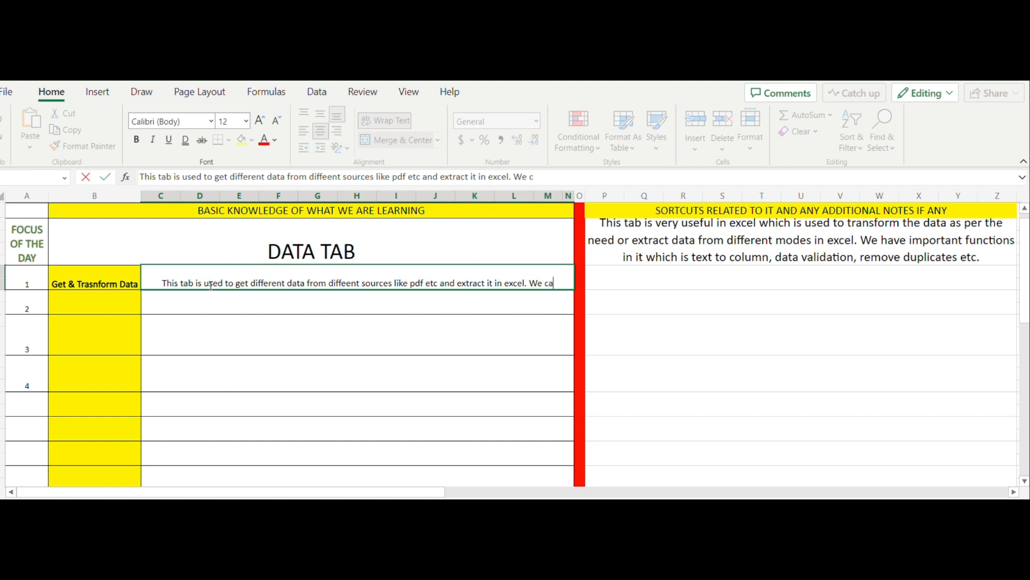
pyautogui.write('n get d')
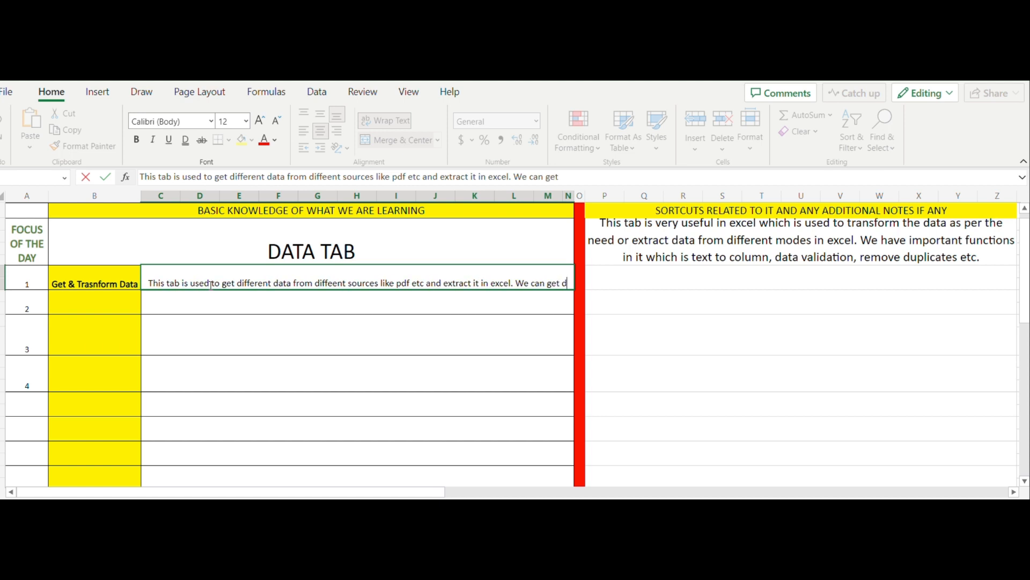
pyautogui.write('ata from exc')
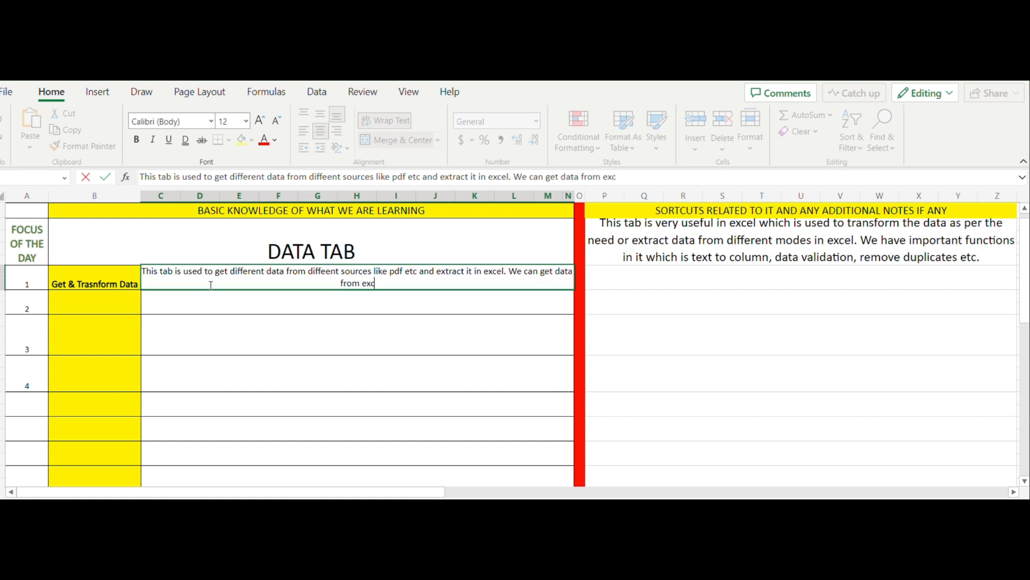
pyautogui.press('BackSpace')
pyautogui.write('isting resorces or')
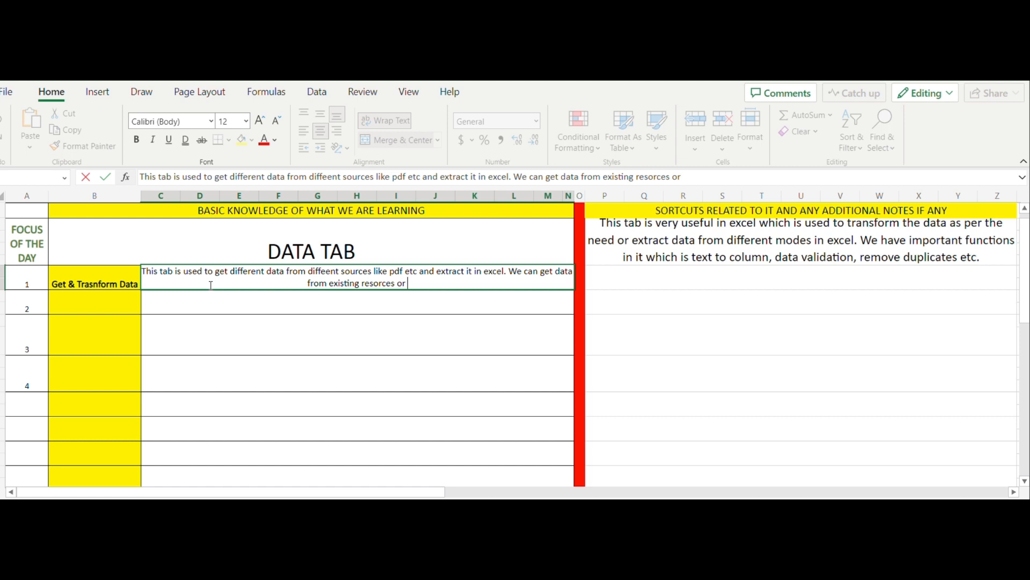
# Finish the entry 1 description with "we can exract from web also."
pyautogui.write('we can e')
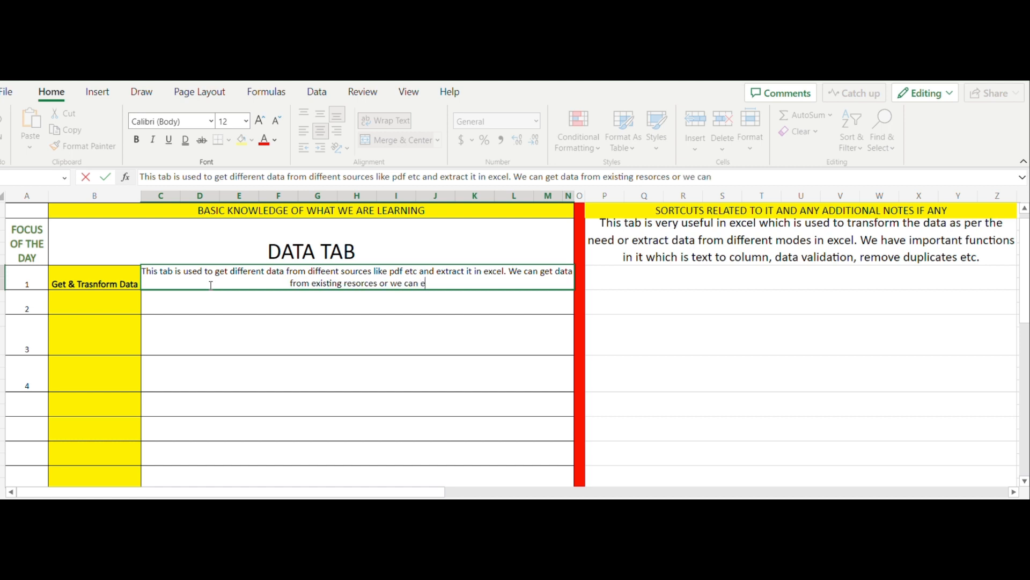
pyautogui.write('xract ')
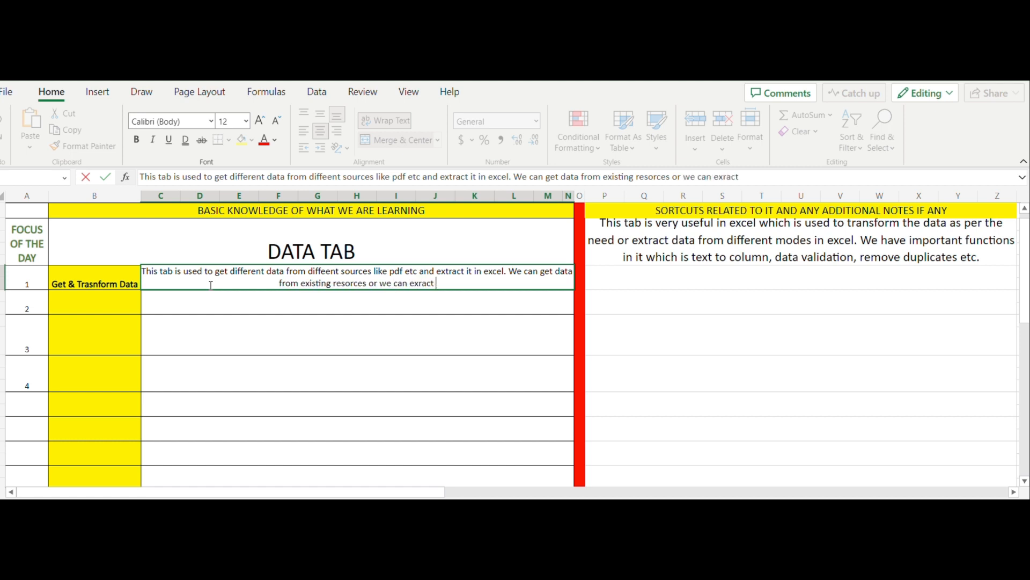
pyautogui.write('from we')
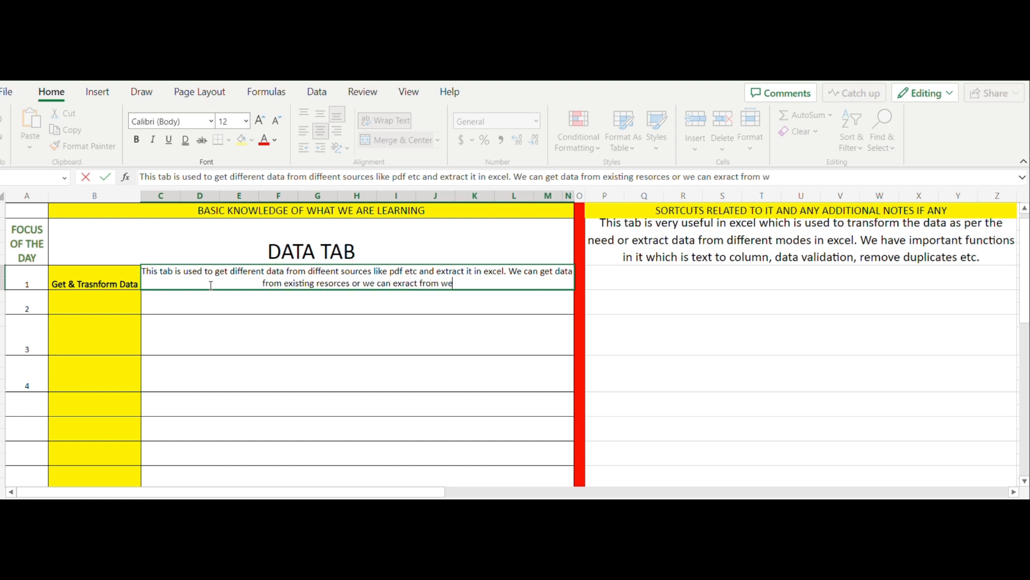
pyautogui.write('b also.')
pyautogui.press('Tab')
# Begin the additional note for entry 1, in columns P to Z, with "This tab is used whenever"
pyautogui.press('Tab')
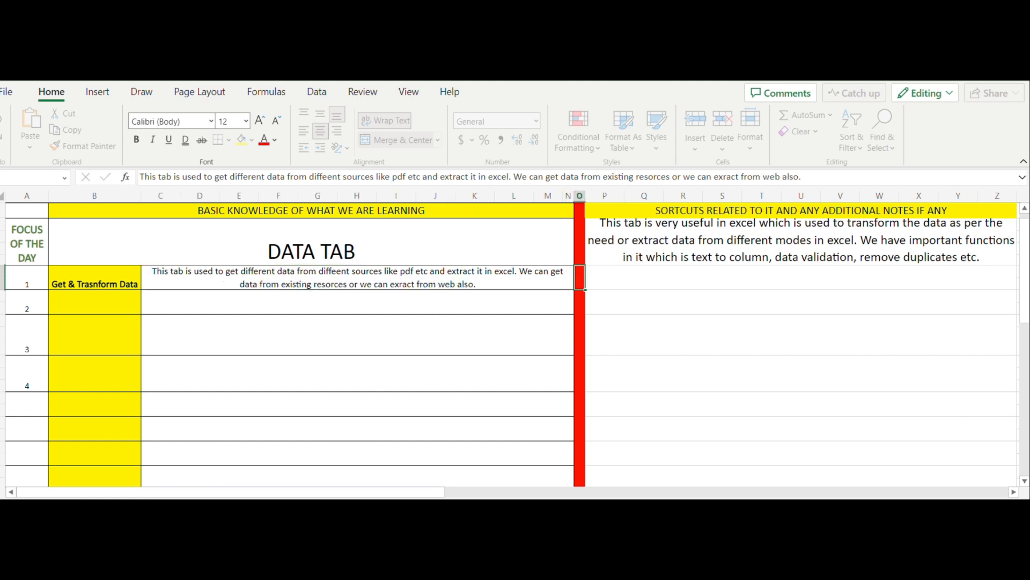
pyautogui.write('This ')
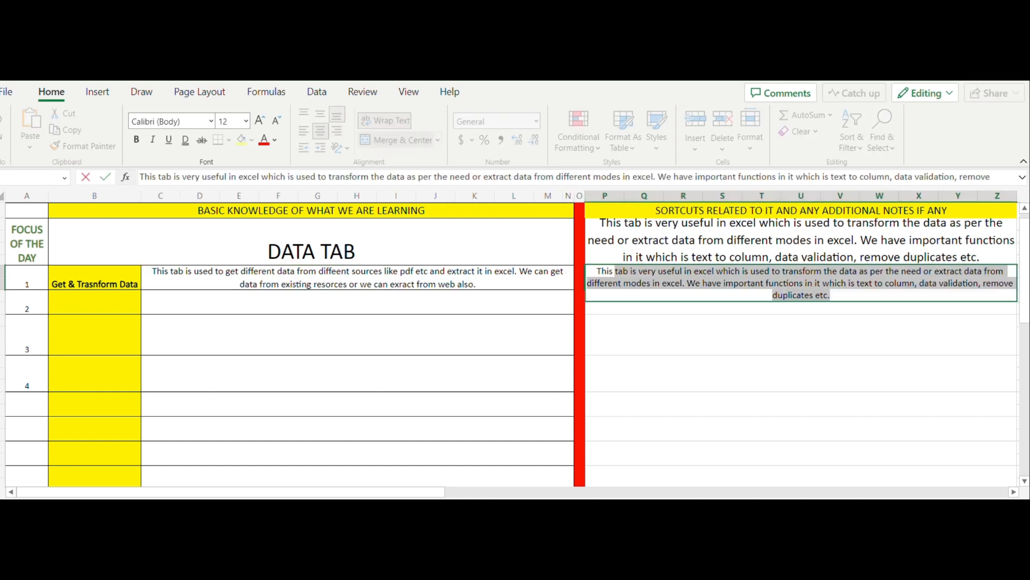
pyautogui.write('tab is v')
pyautogui.press('BackSpace')
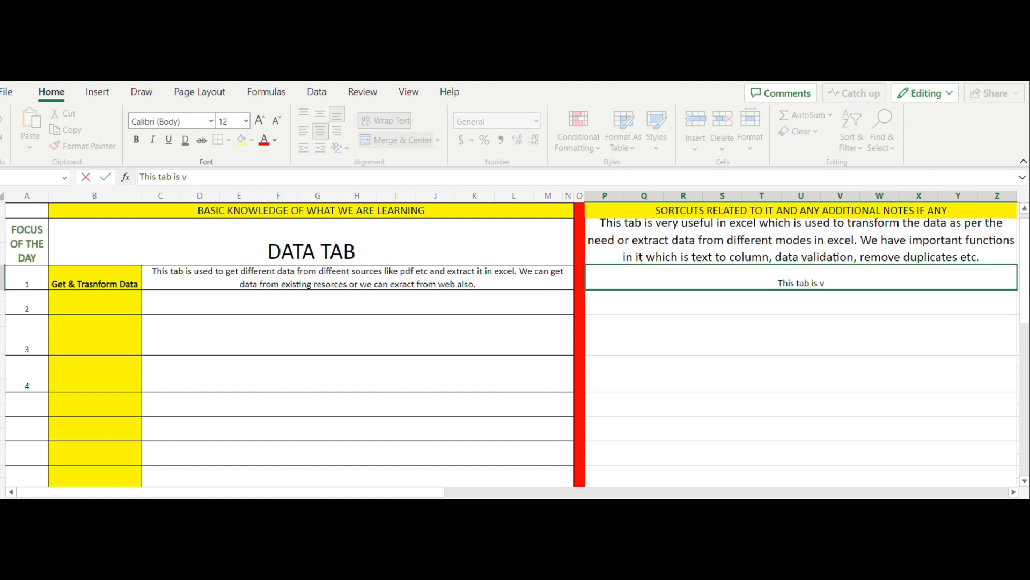
pyautogui.press('BackSpace')
pyautogui.write('used ')
pyautogui.write('whenever')
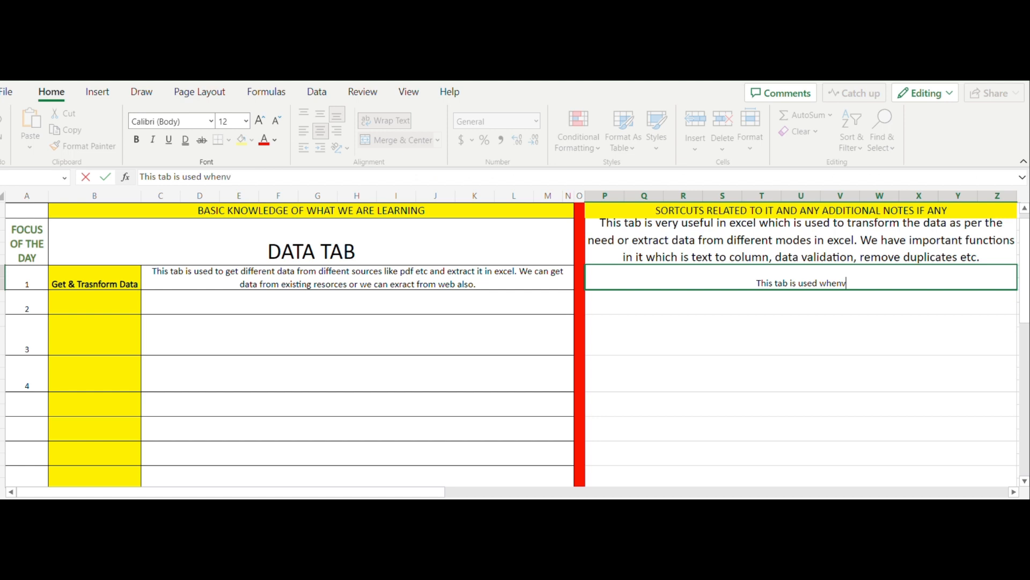
# Continue the additional note for entry 1 with "we have to extract report which were"
pyautogui.write(' we ha')
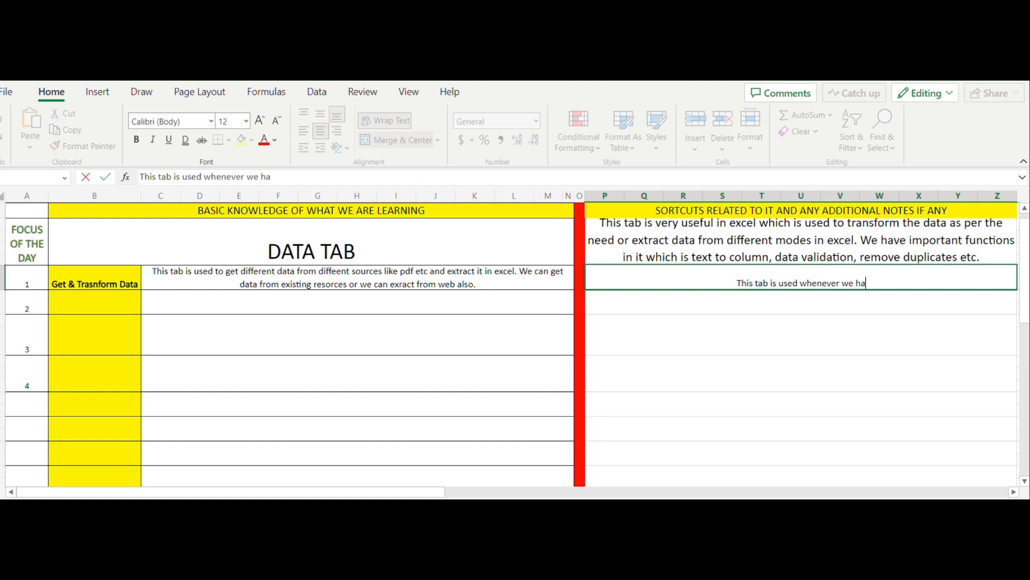
pyautogui.write('ve to r')
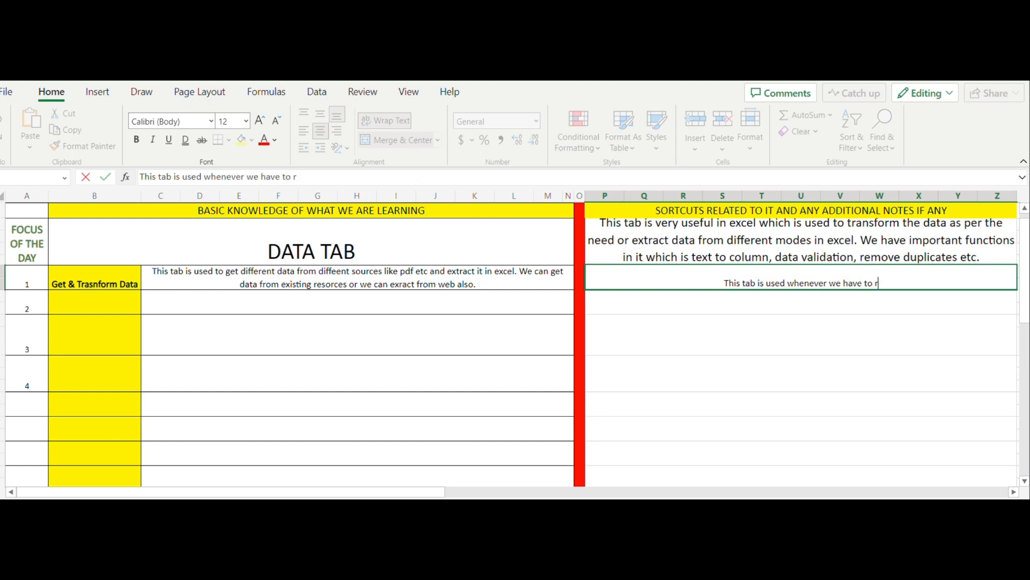
pyautogui.press('BackSpace')
pyautogui.write('extra')
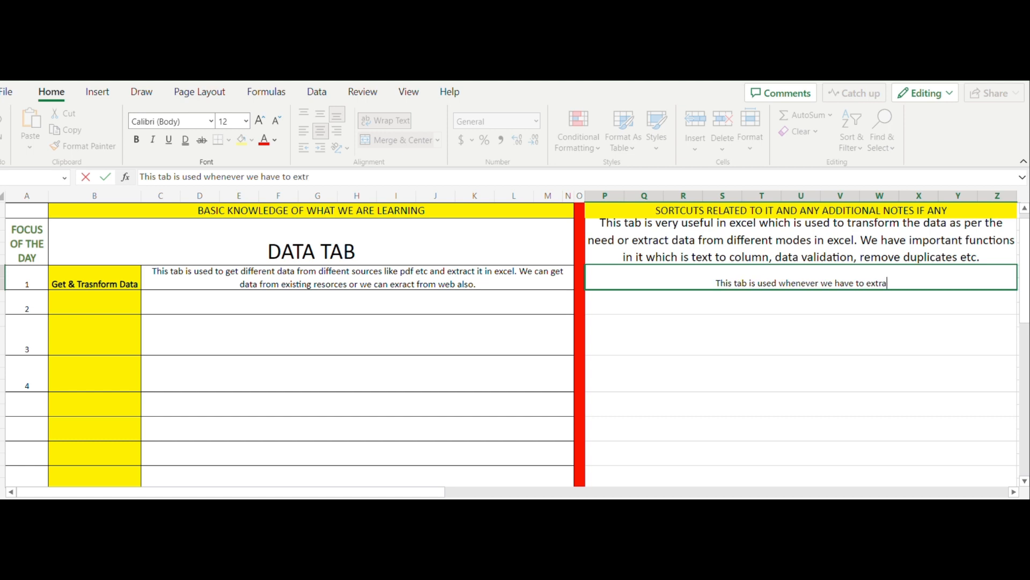
pyautogui.write('ct r')
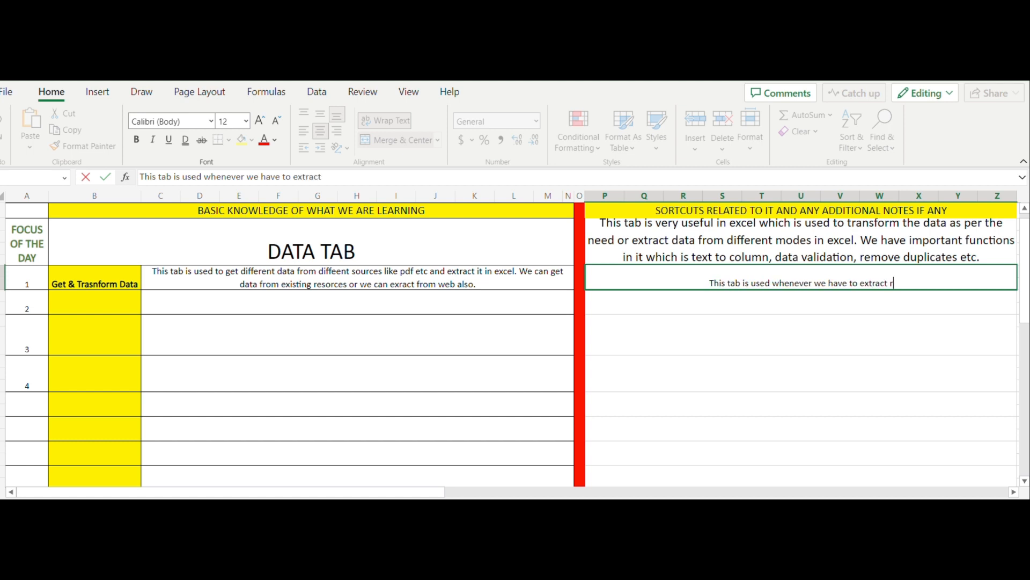
pyautogui.write('eport which were a')
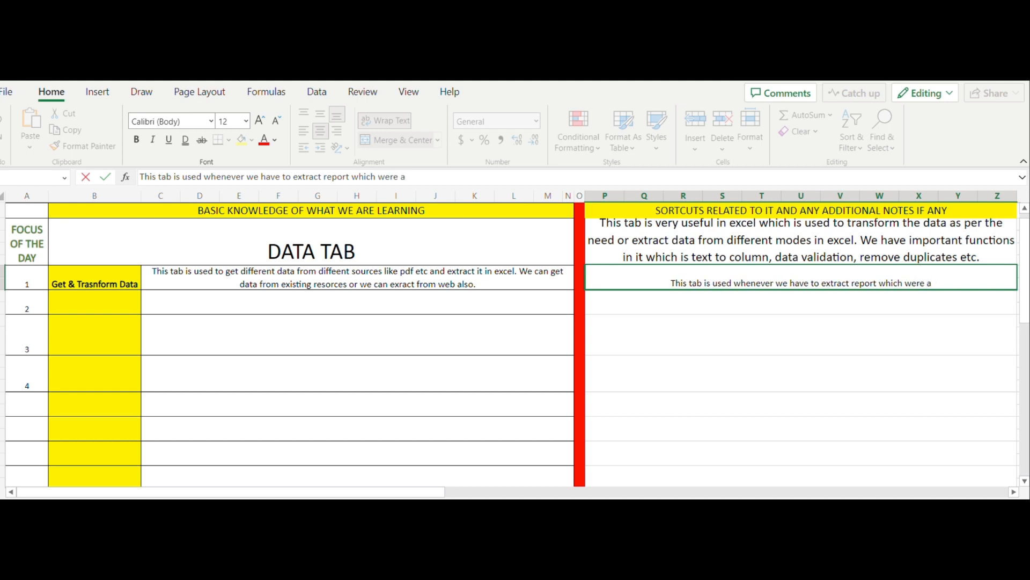
# Extend the additional note for entry 1 with "saved in different format"
pyautogui.press('BackSpace')
pyautogui.write('saave')
pyautogui.press('BackSpace')
pyautogui.press('BackSpace')
pyautogui.press('BackSpace')
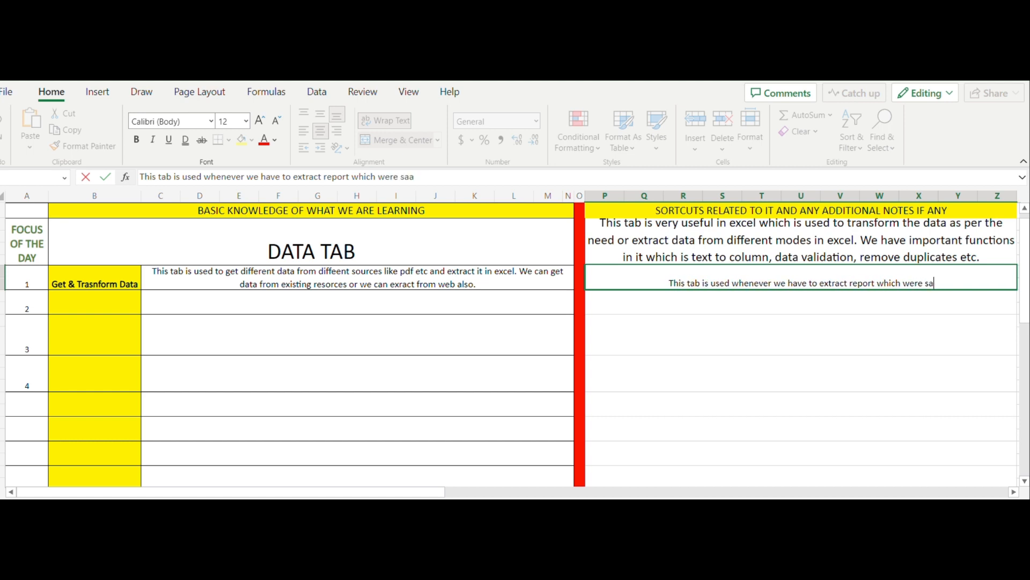
pyautogui.write('ved in differ')
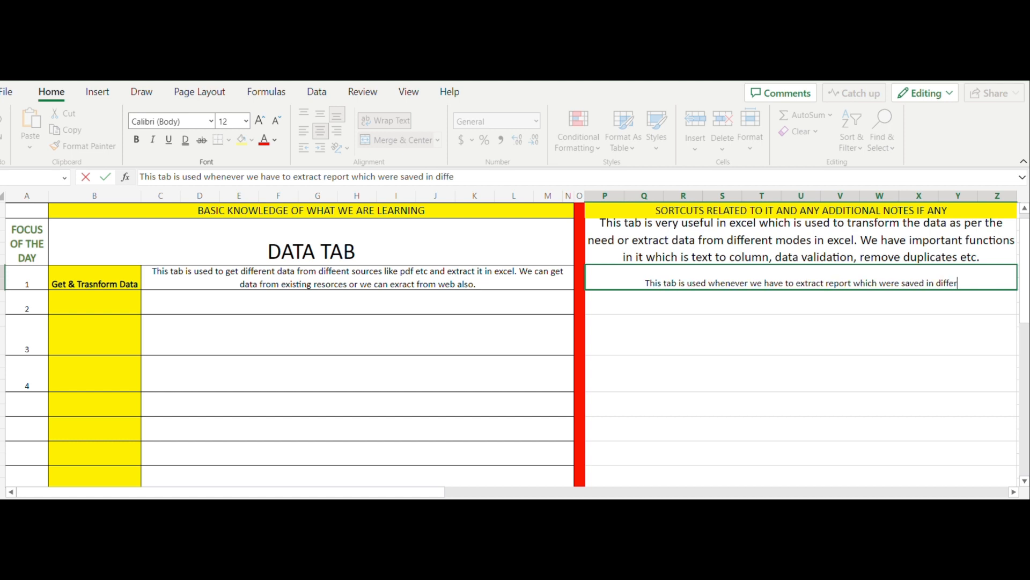
pyautogui.write('ent format')
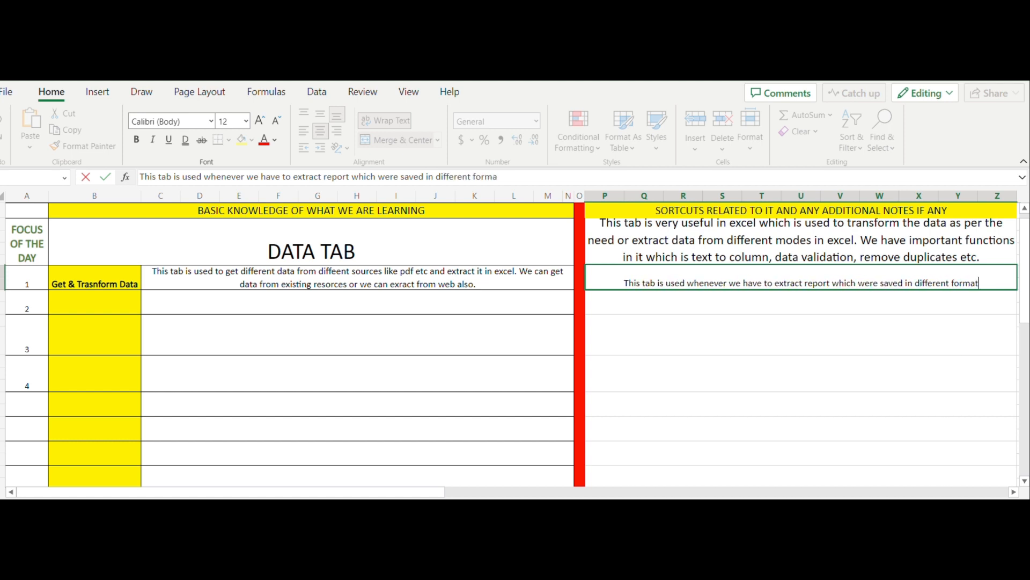
# Complete the additional note for entry 1 with "and we need to use it in excel."
pyautogui.write(' and we need ')
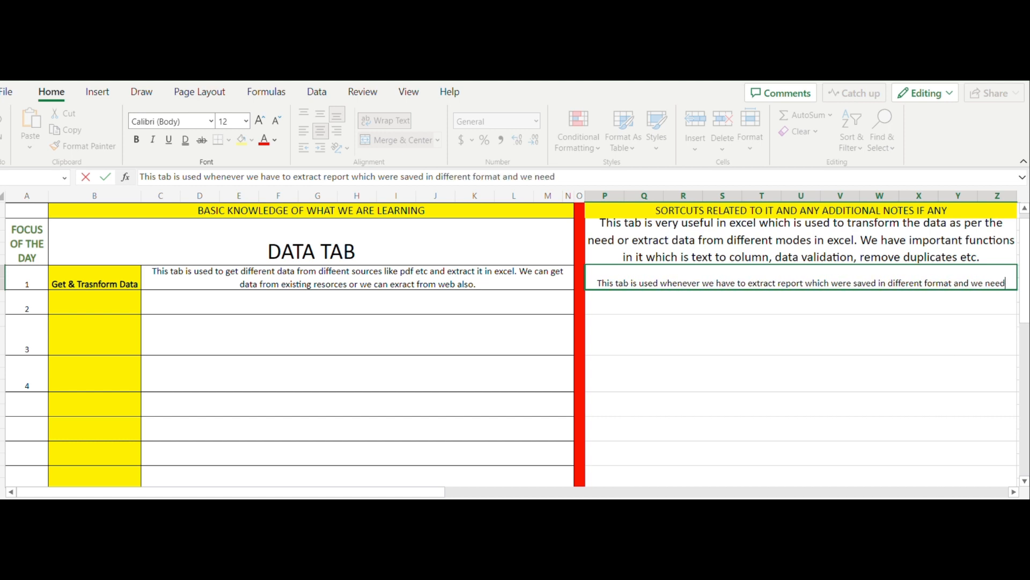
pyautogui.write('to use')
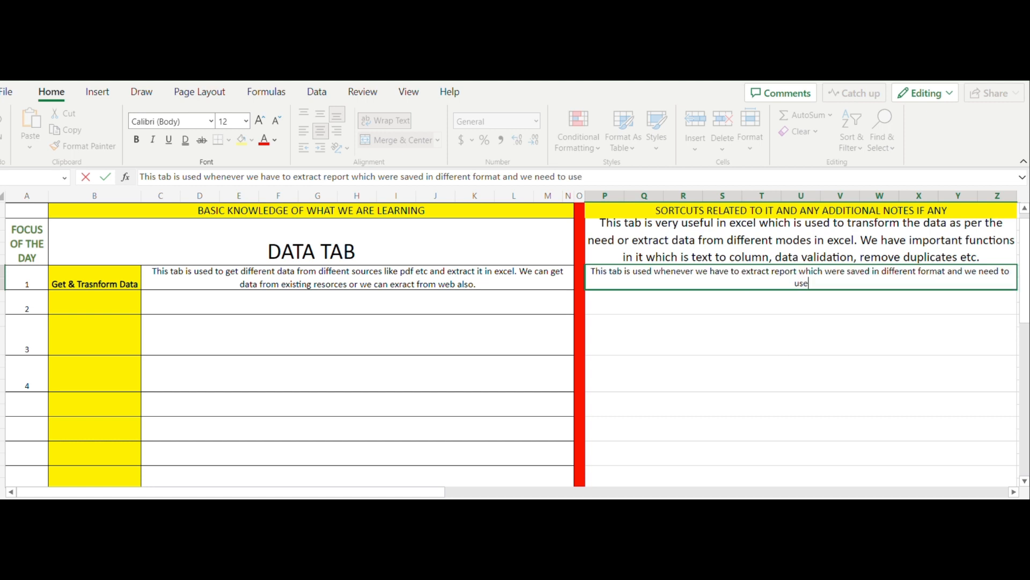
pyautogui.write(' it in excel.')
pyautogui.press('Return')
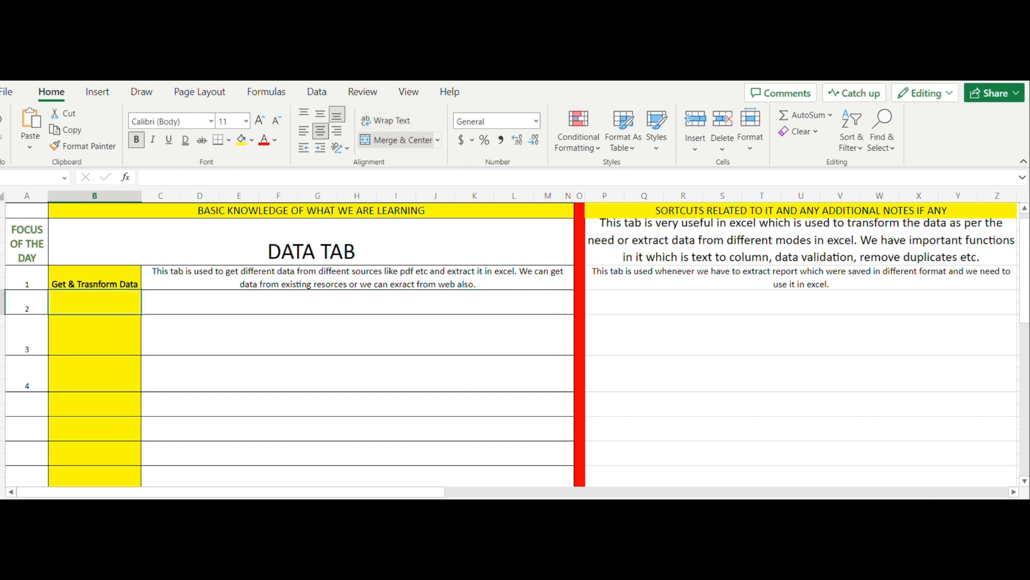
# Label entry 2 in column B as "Queries & Connections"
pyautogui.write('Queries')
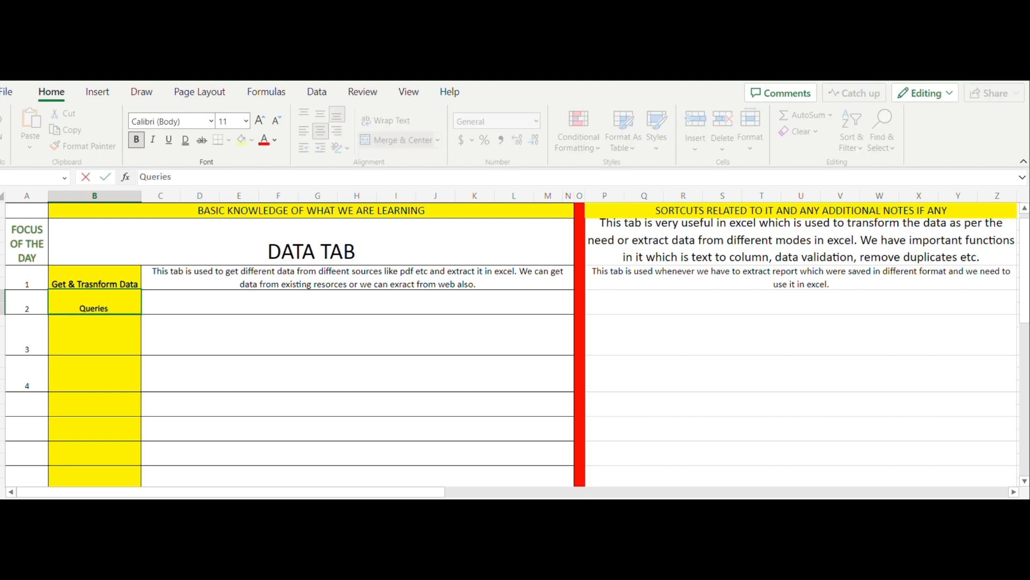
pyautogui.write(' a')
pyautogui.press('BackSpace')
pyautogui.write('& Connections')
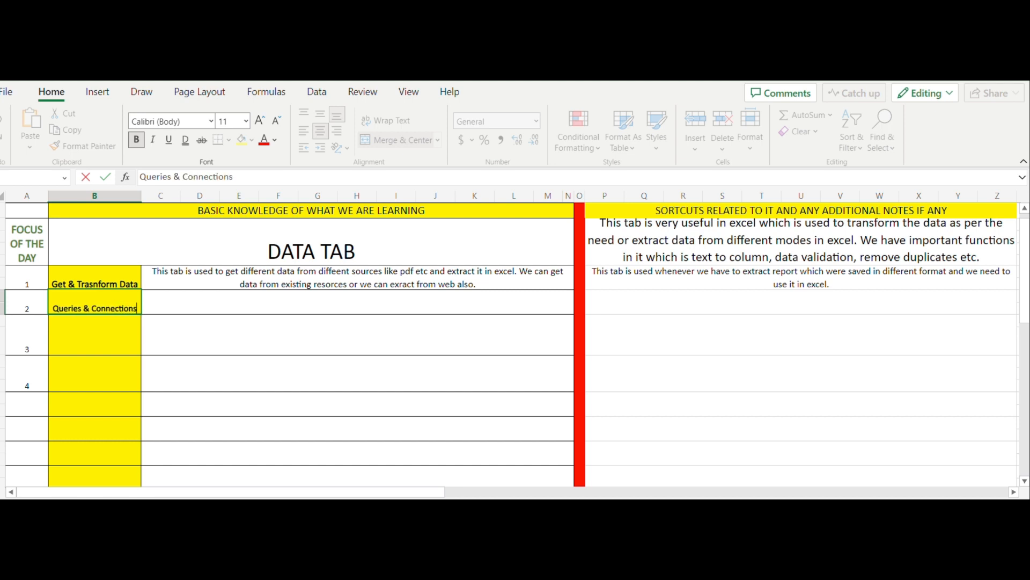
pyautogui.press('Tab')
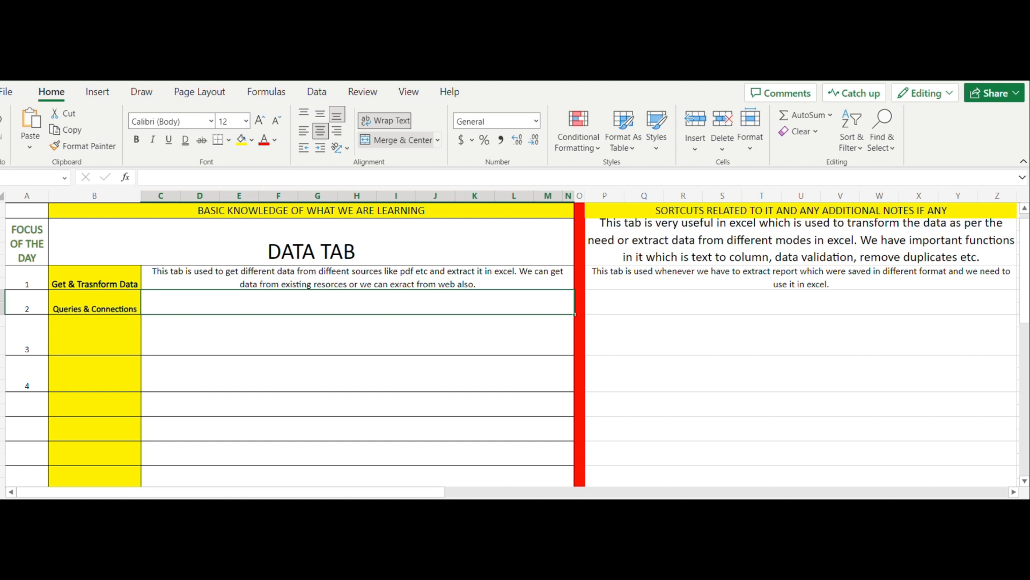
# Begin the description beside Queries & Connections with "This tab is used to make connections between two"
pyautogui.write('This tab is ')
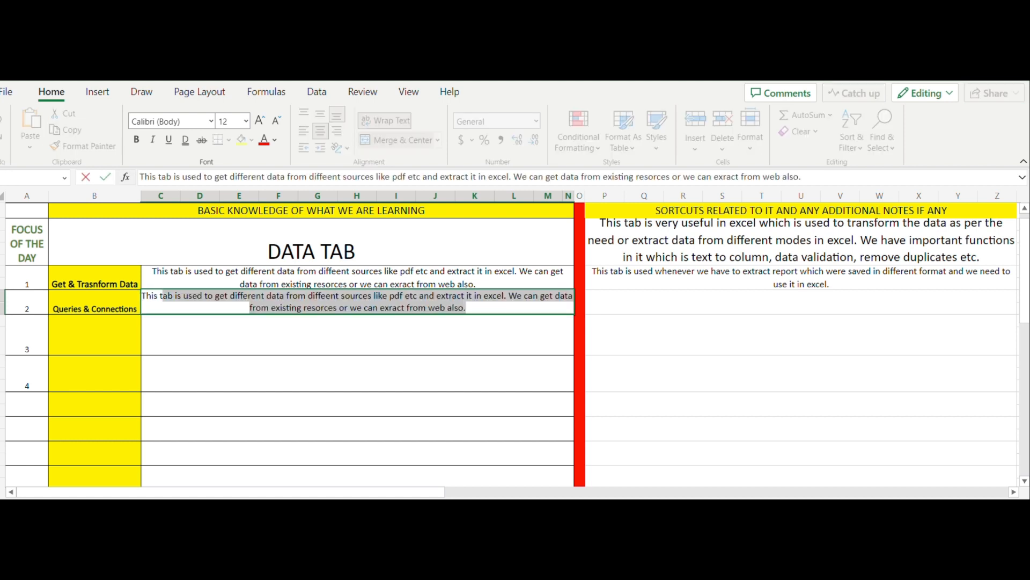
pyautogui.write('used to ')
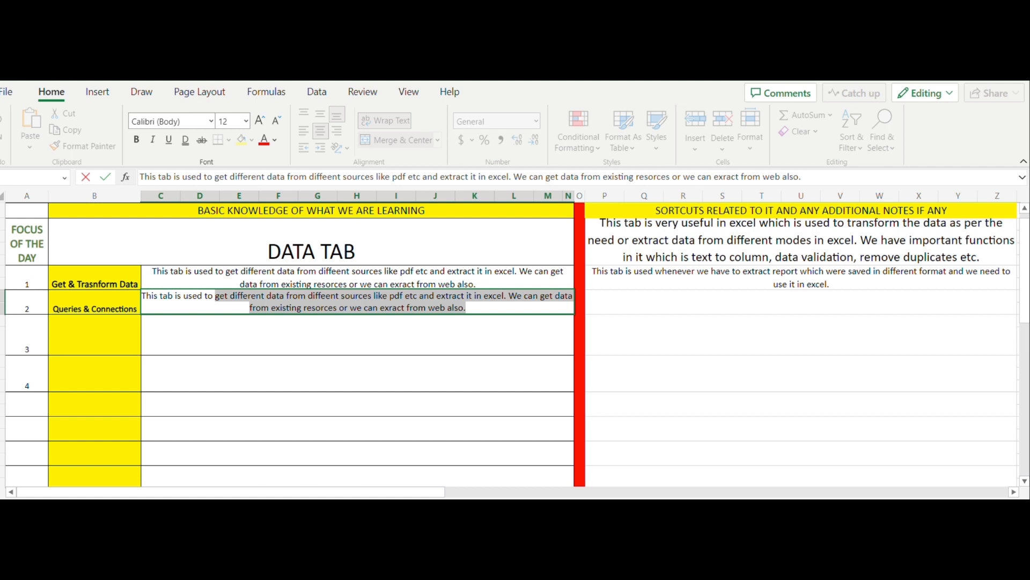
pyautogui.write('make connec')
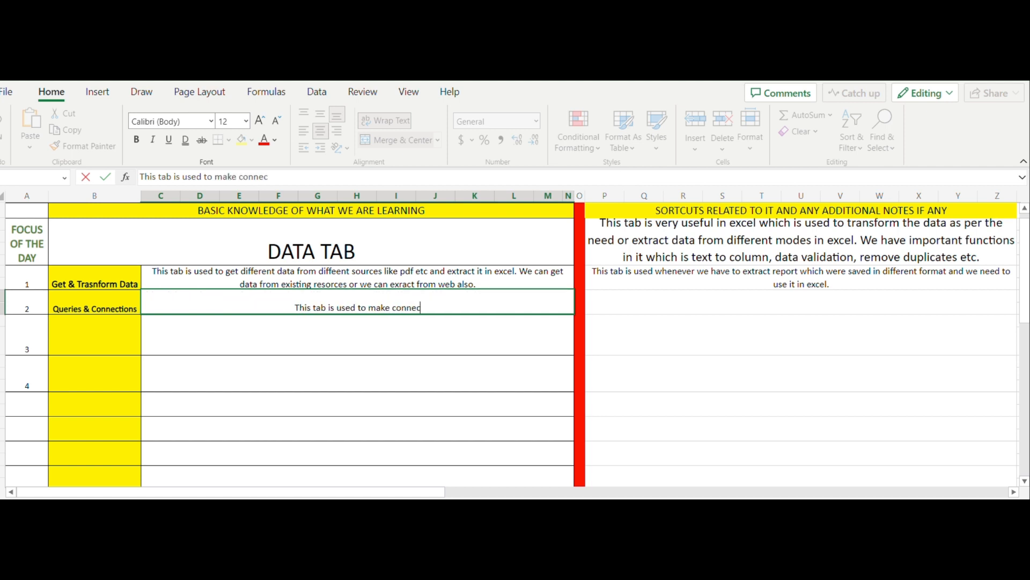
pyautogui.write('tions bet')
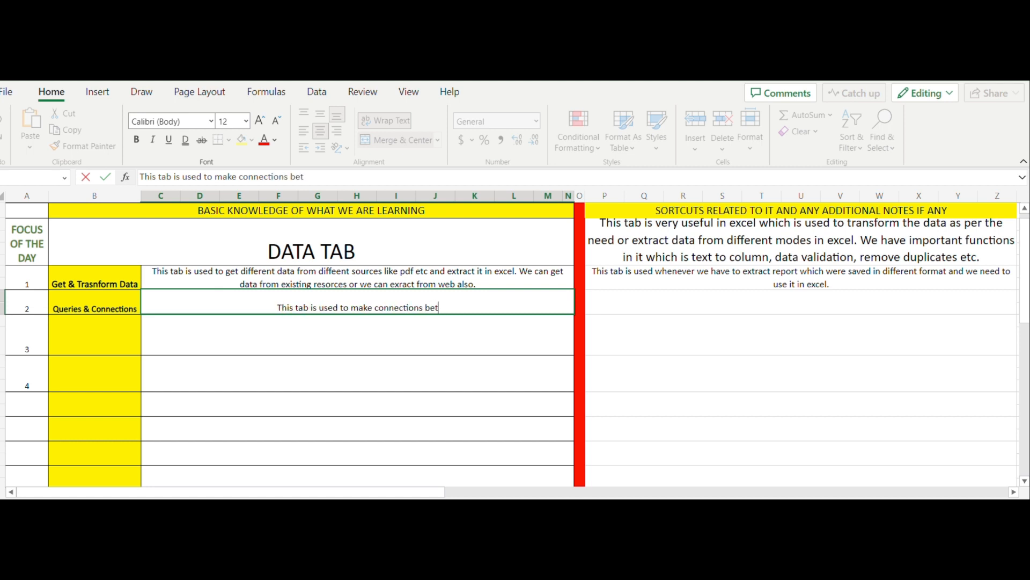
pyautogui.write('ween two d')
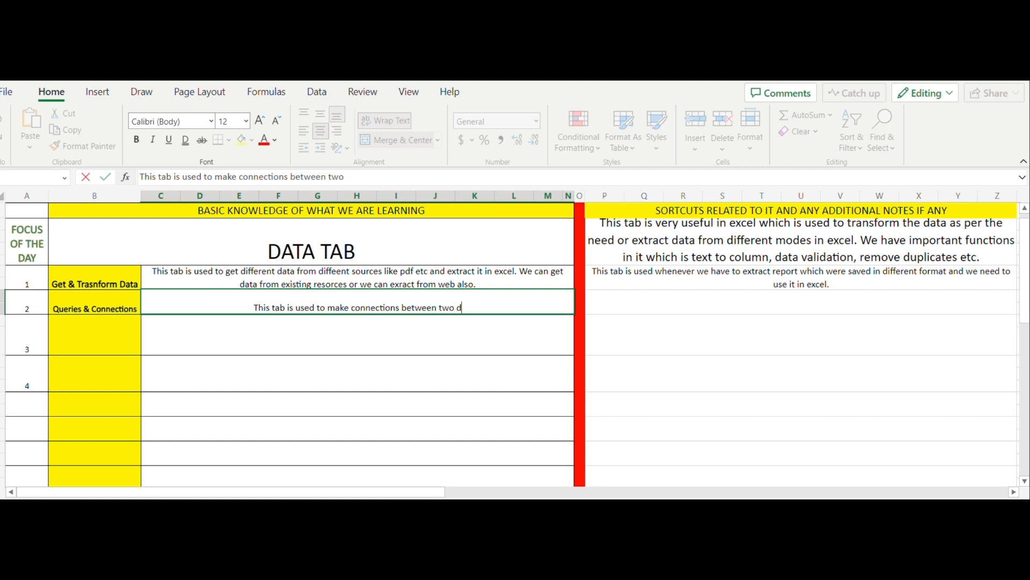
# Finish the first sentence of the Queries & Connections description with "different sheets and get it extracted in single sheet."
pyautogui.write('ifferent')
pyautogui.write('ee')
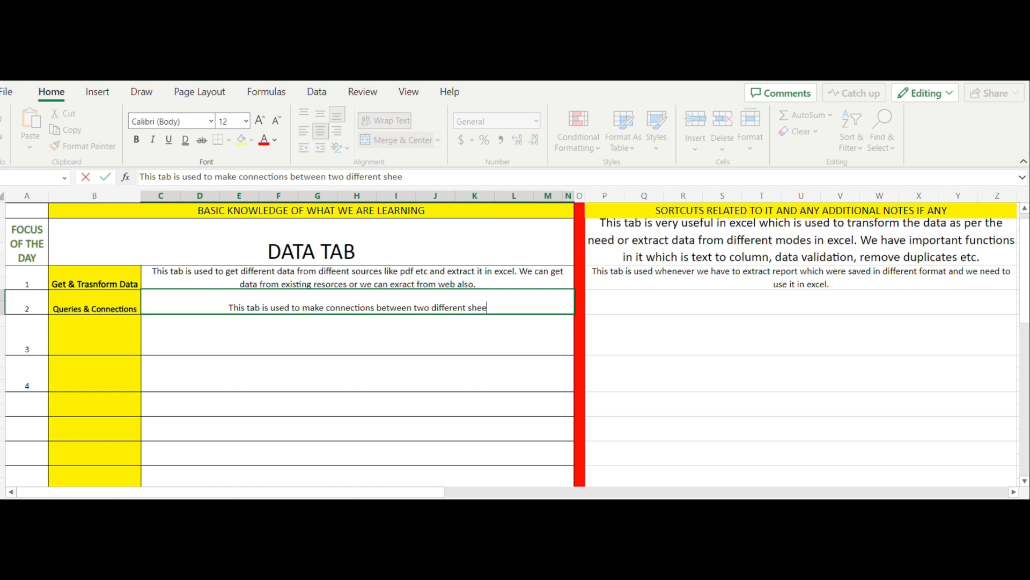
pyautogui.write('ts and ge')
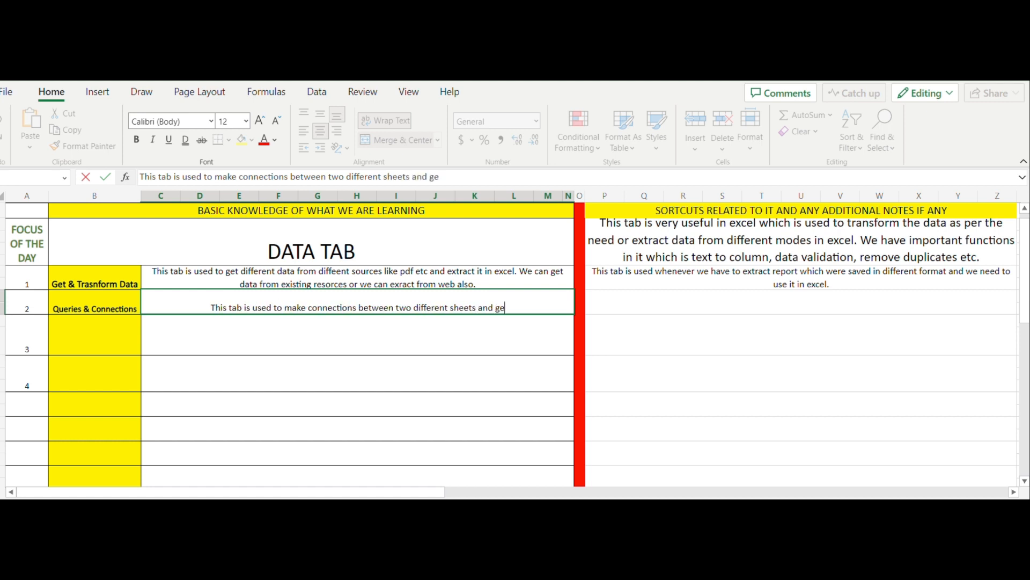
pyautogui.write('t it extrac')
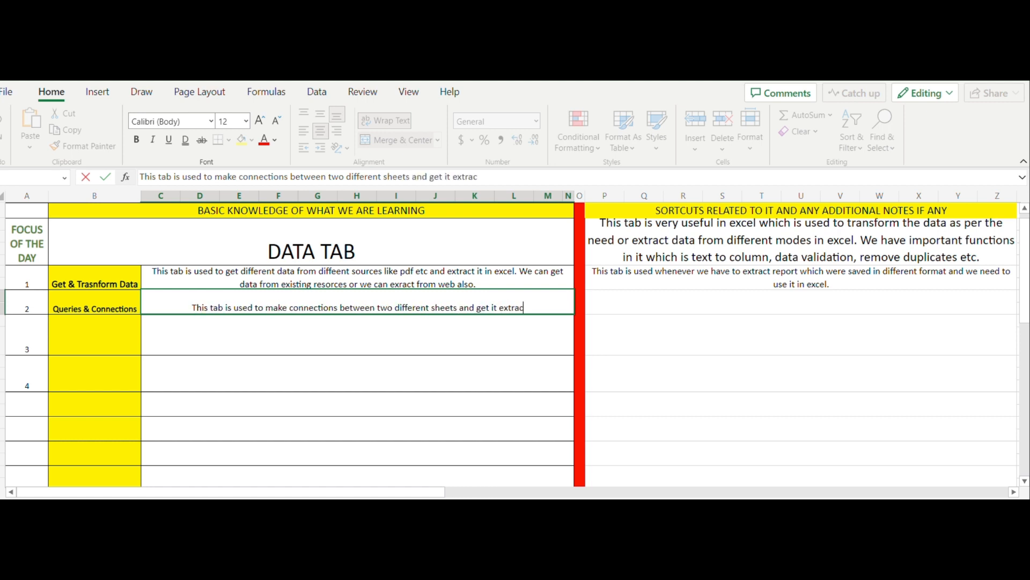
pyautogui.write('ted in single she')
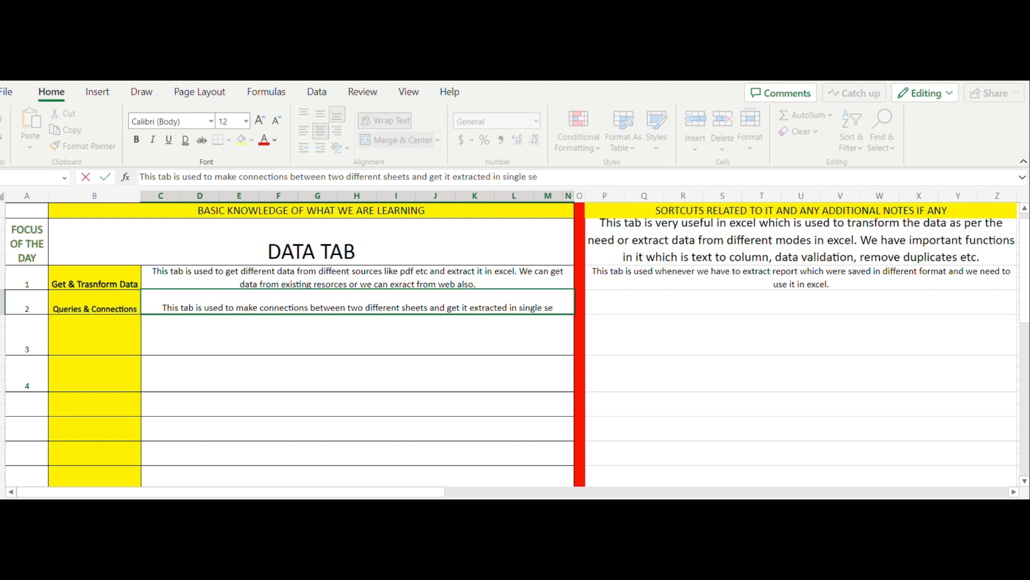
pyautogui.write('et.')
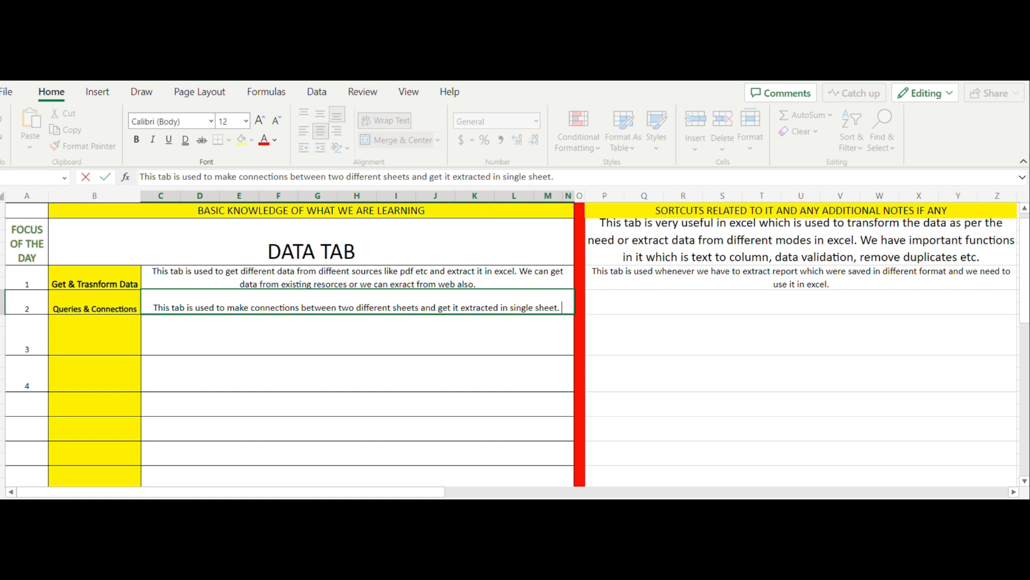
# Start a second sentence in the Queries & Connections description with "In this tab we have refresh button also"
pyautogui.write('In')
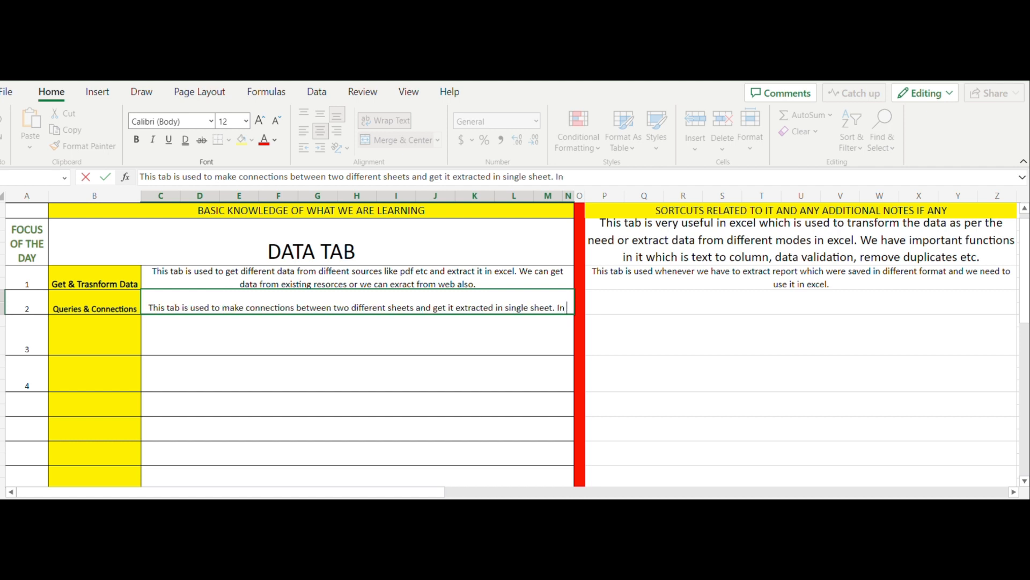
pyautogui.write(' this tab we')
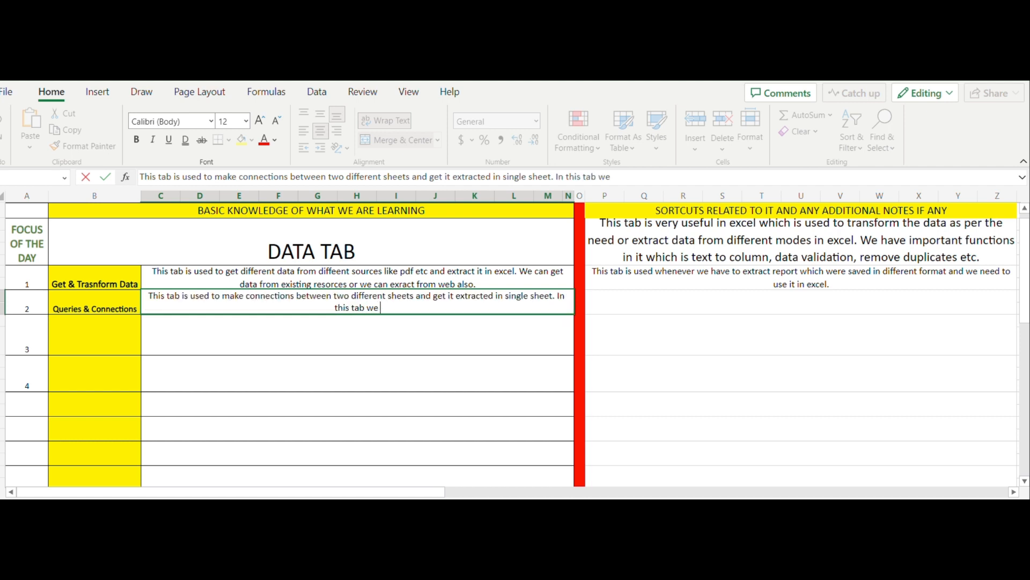
pyautogui.write(' have refres')
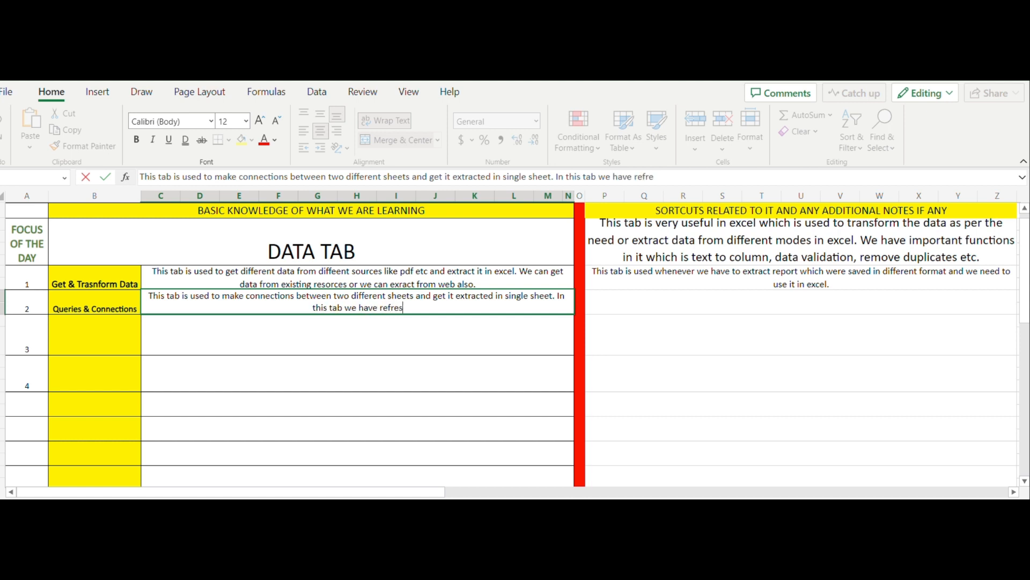
pyautogui.write('h botto')
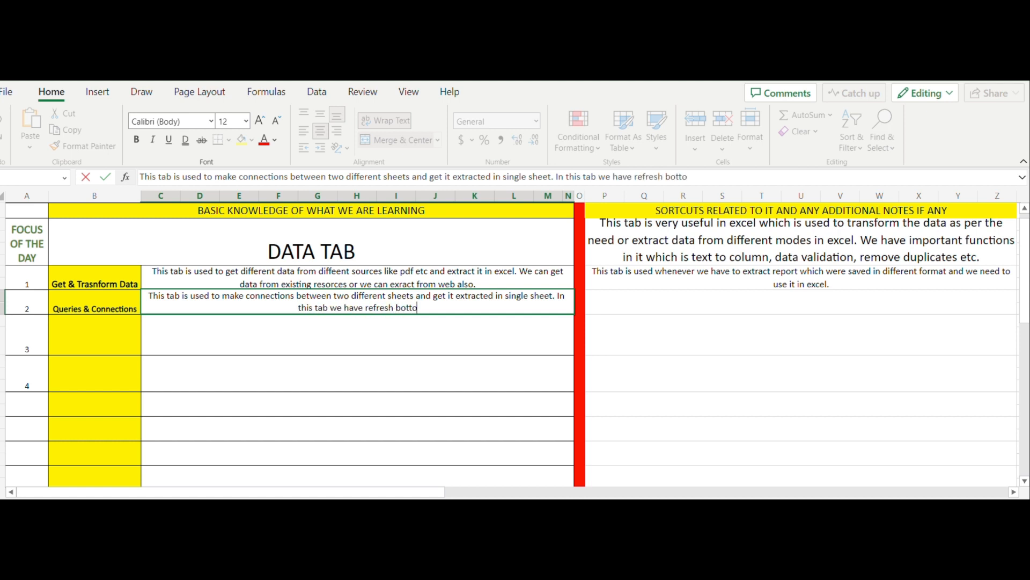
pyautogui.write('n also')
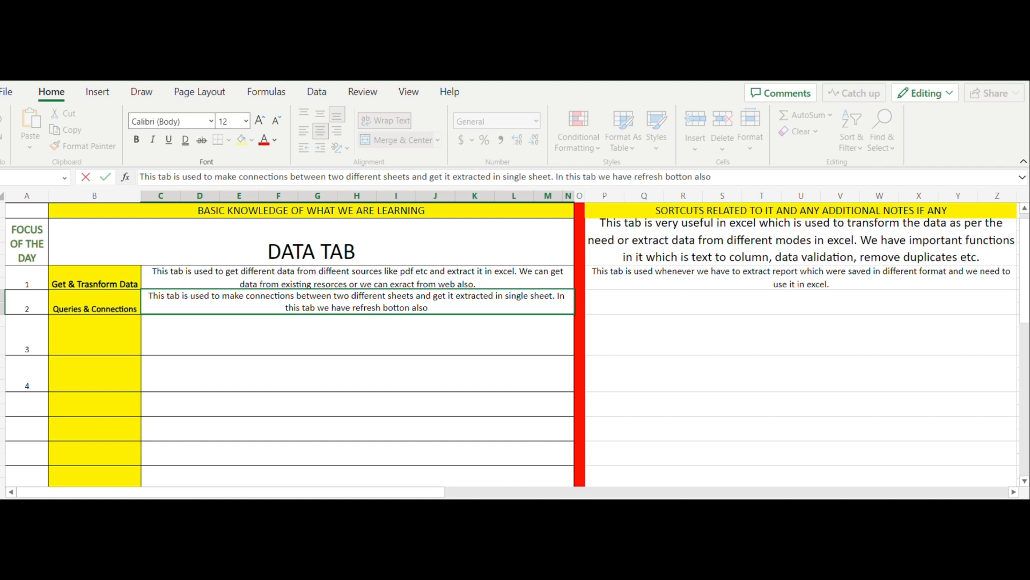
pyautogui.press('BackSpace')
pyautogui.press('BackSpace')
pyautogui.press('BackSpace')
pyautogui.press('BackSpace')
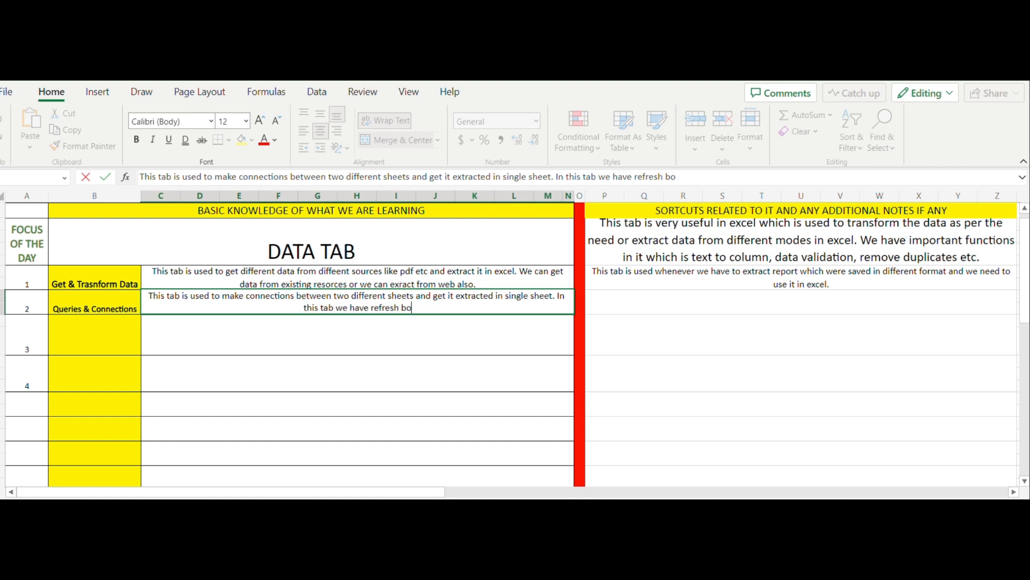
pyautogui.write('uto')
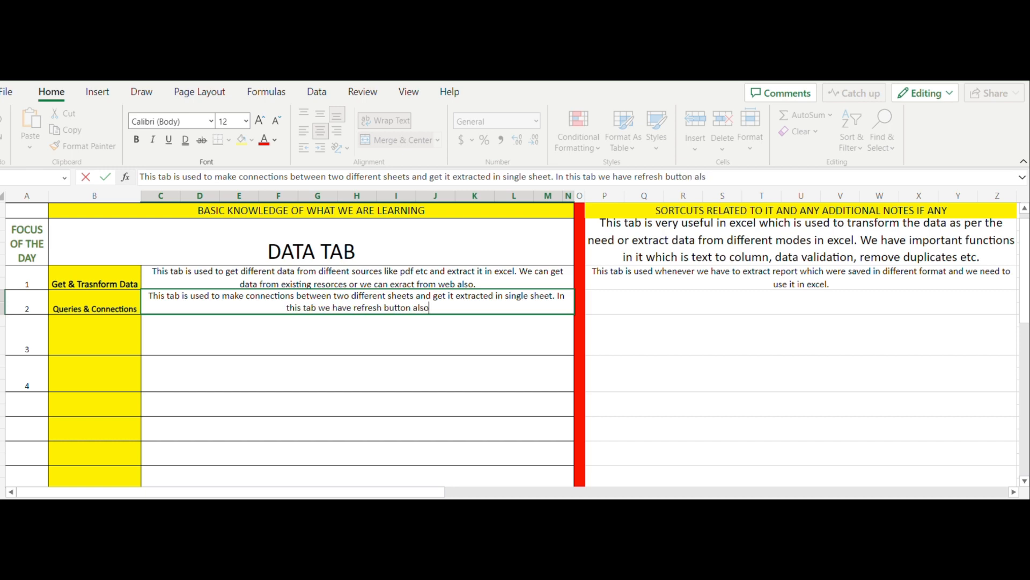
# Complete the Queries & Connections description with "which we use to refresh our data in excel."
pyautogui.write(' which ')
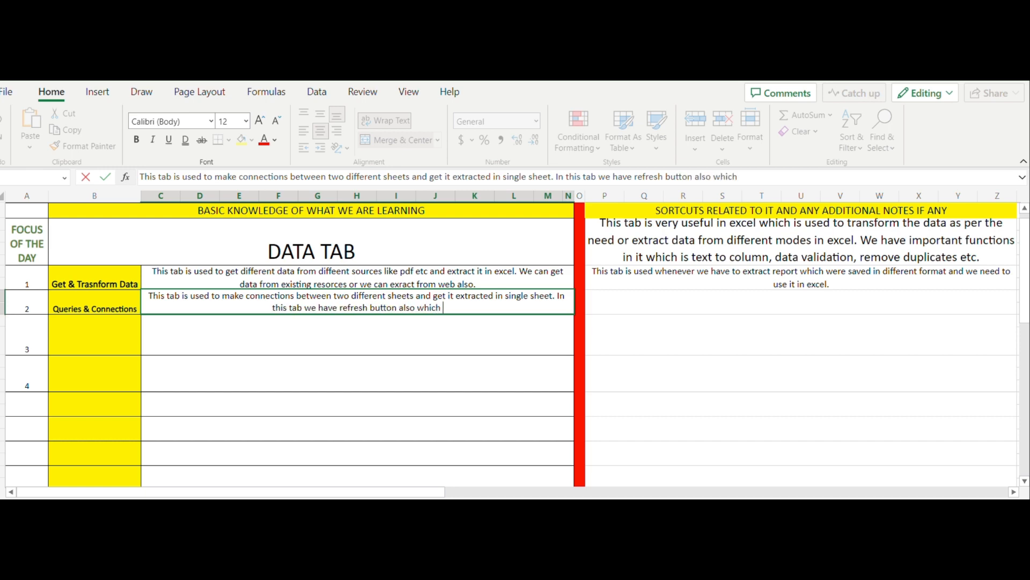
pyautogui.write('ww')
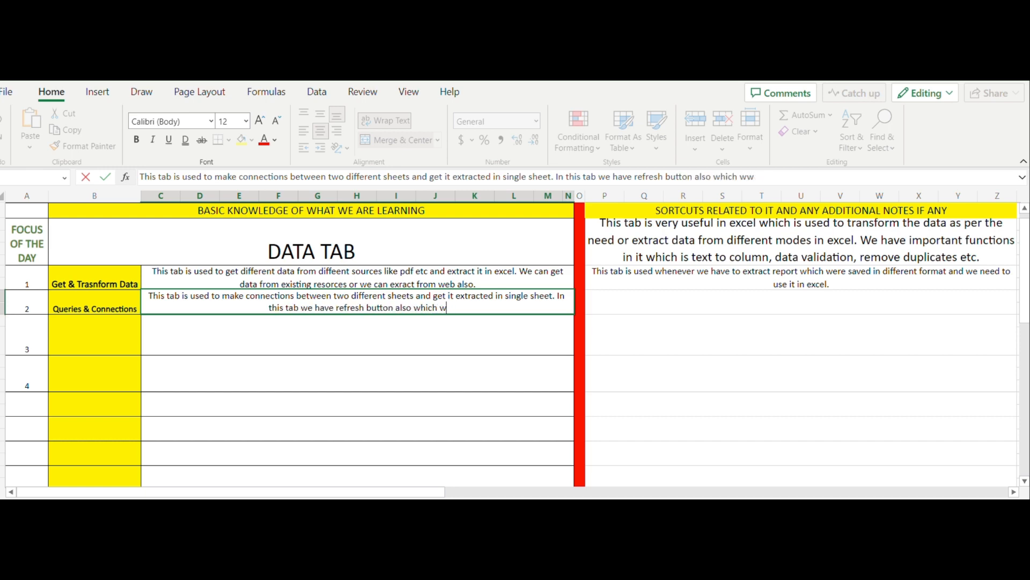
pyautogui.write('ee use to r')
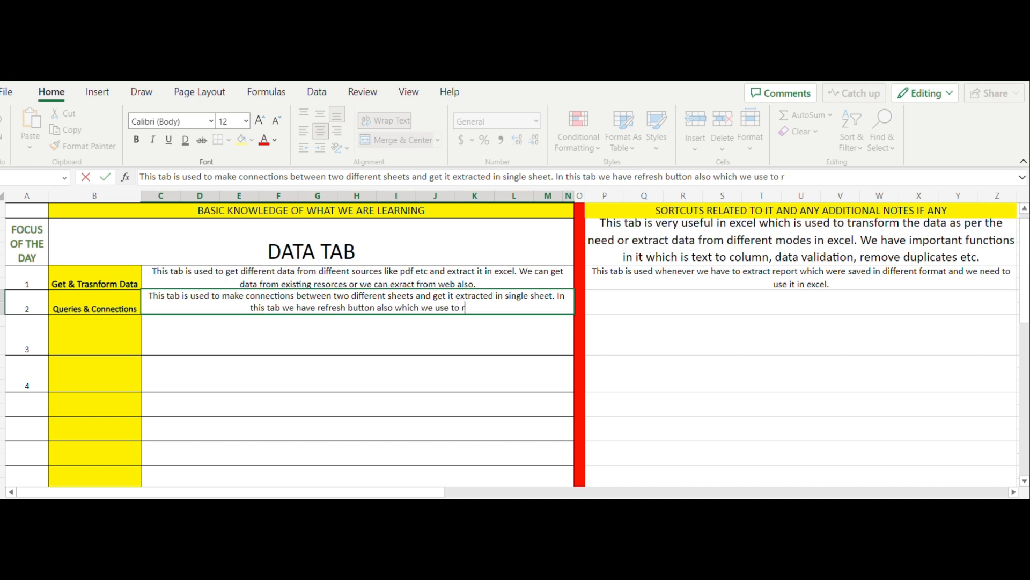
pyautogui.write('efere')
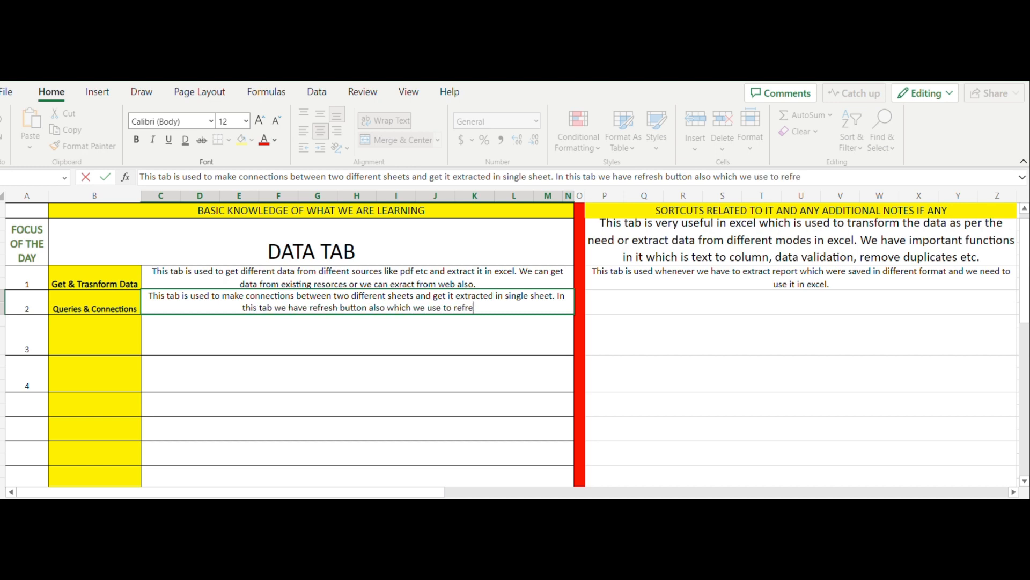
pyautogui.write('sh our data')
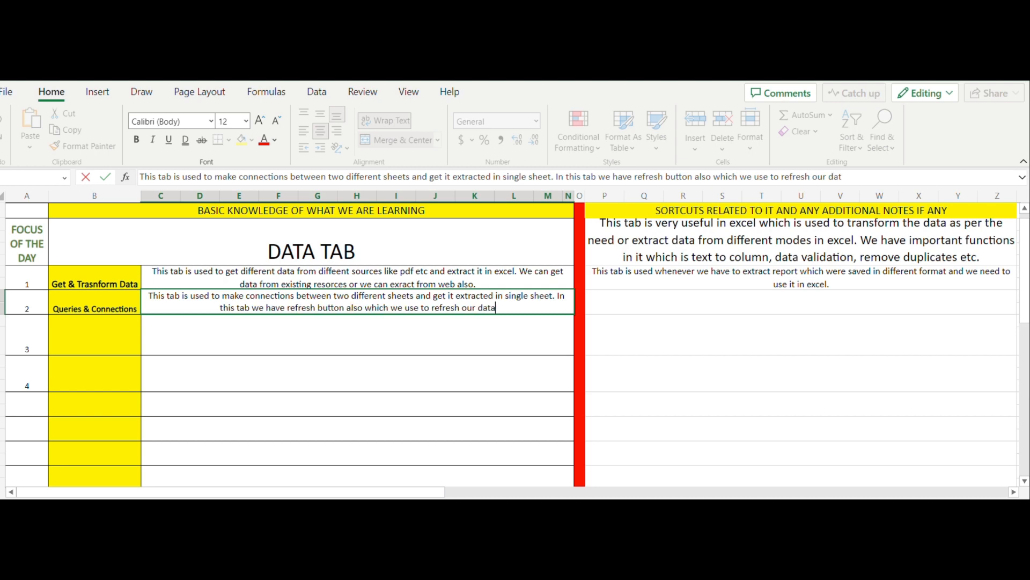
pyautogui.write(' in excel.')
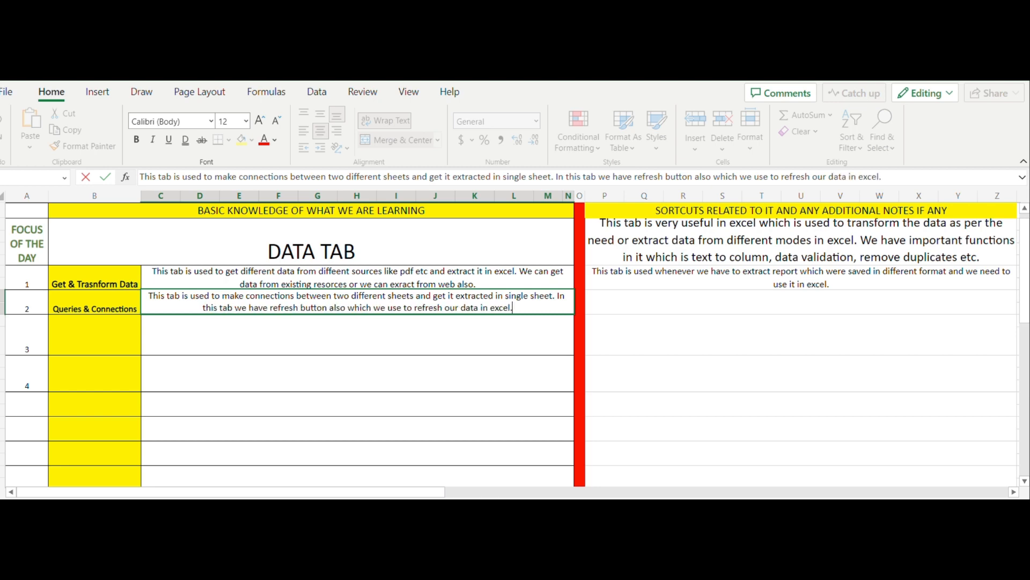
# Begin the additional note for entry 2 with "This tab is very useful and we can make different queries"
pyautogui.press('Tab')
pyautogui.press('Tab')
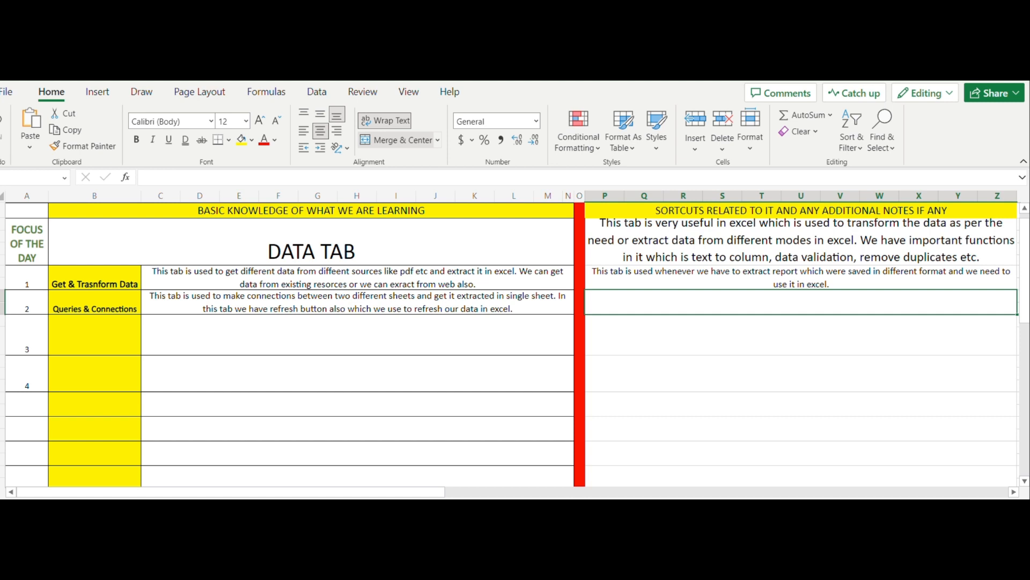
pyautogui.write('Ths')
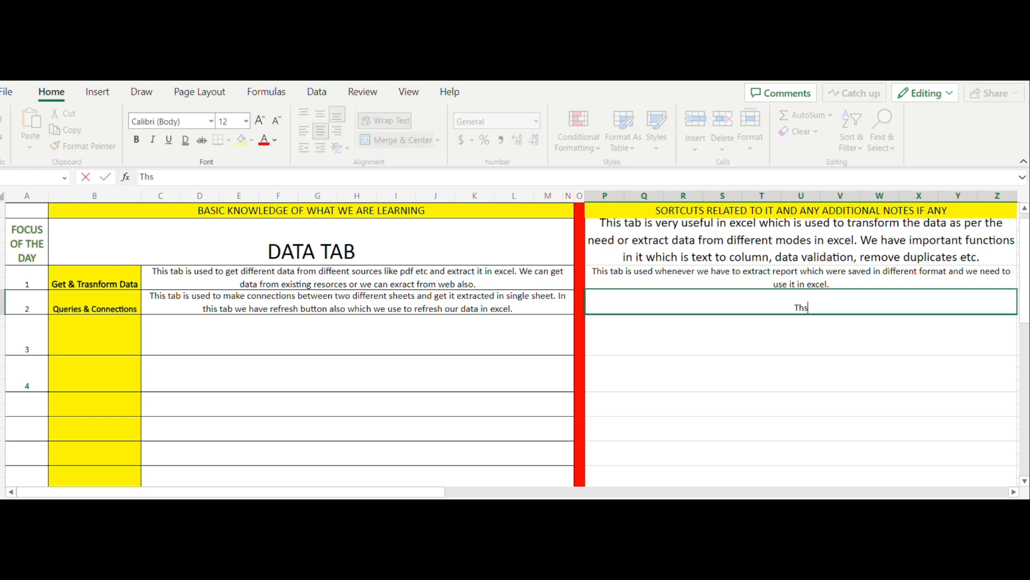
pyautogui.press('BackSpace')
pyautogui.write('is tab is very us')
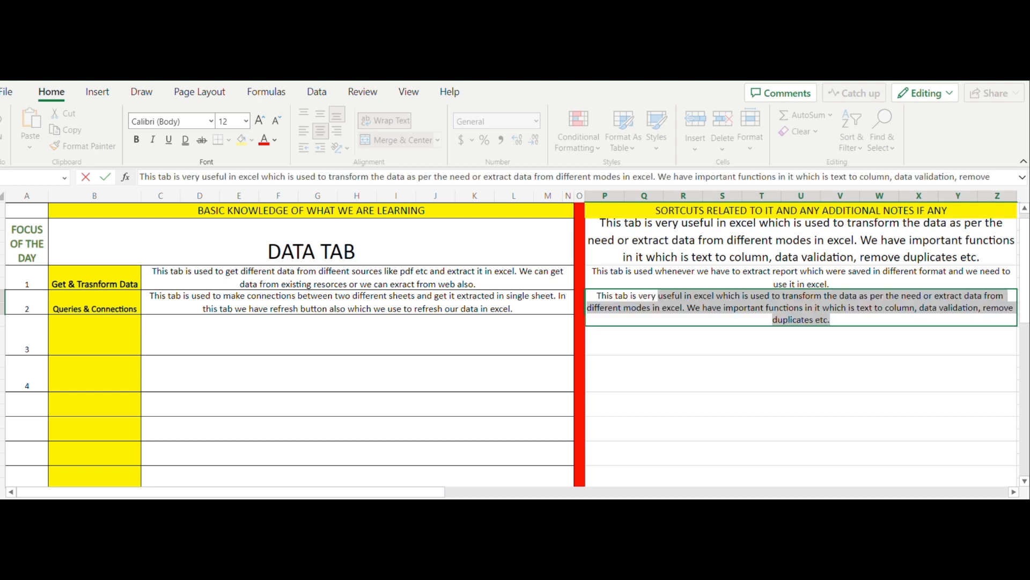
pyautogui.write('eful and ')
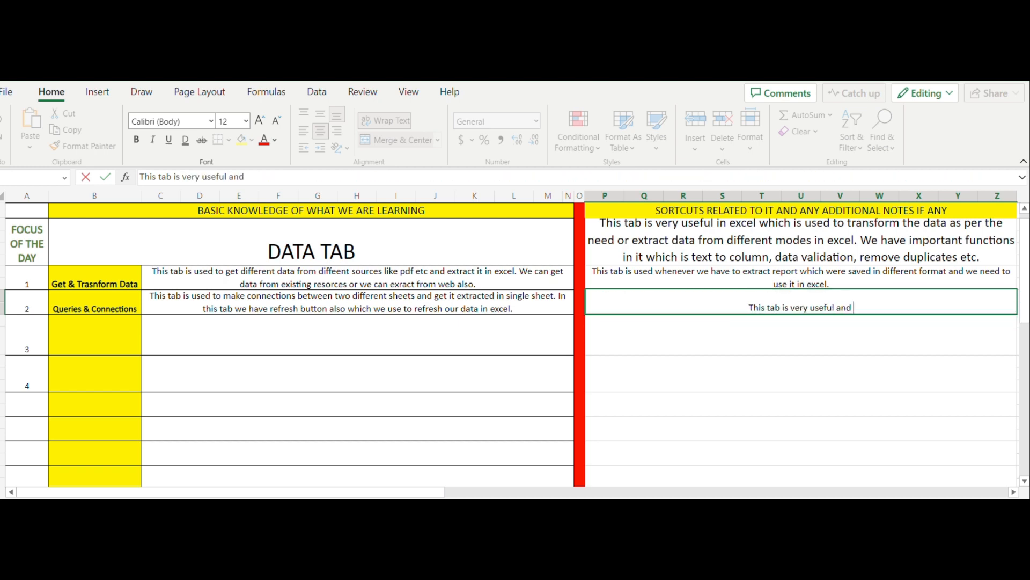
pyautogui.write('we can')
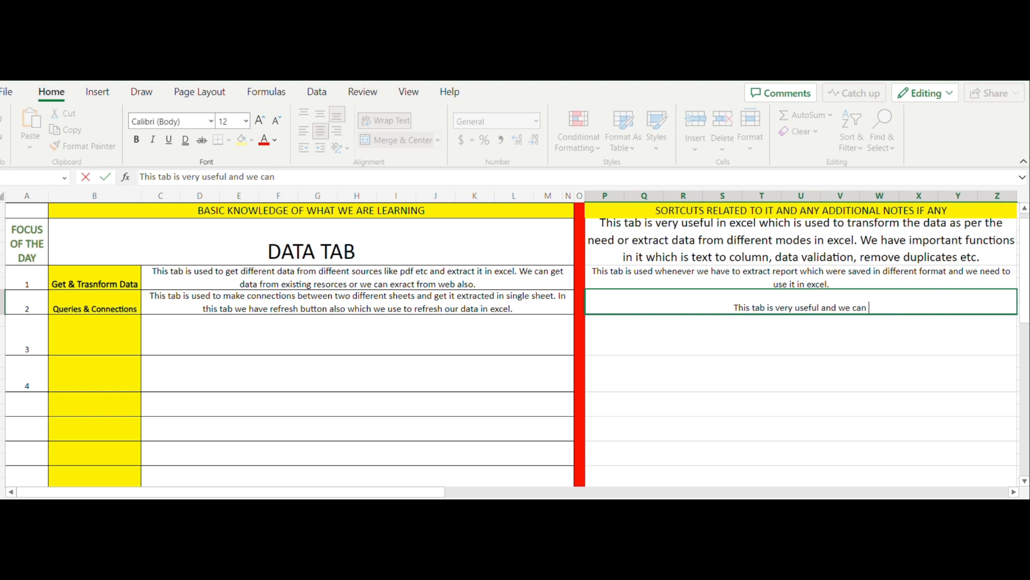
pyautogui.write('make')
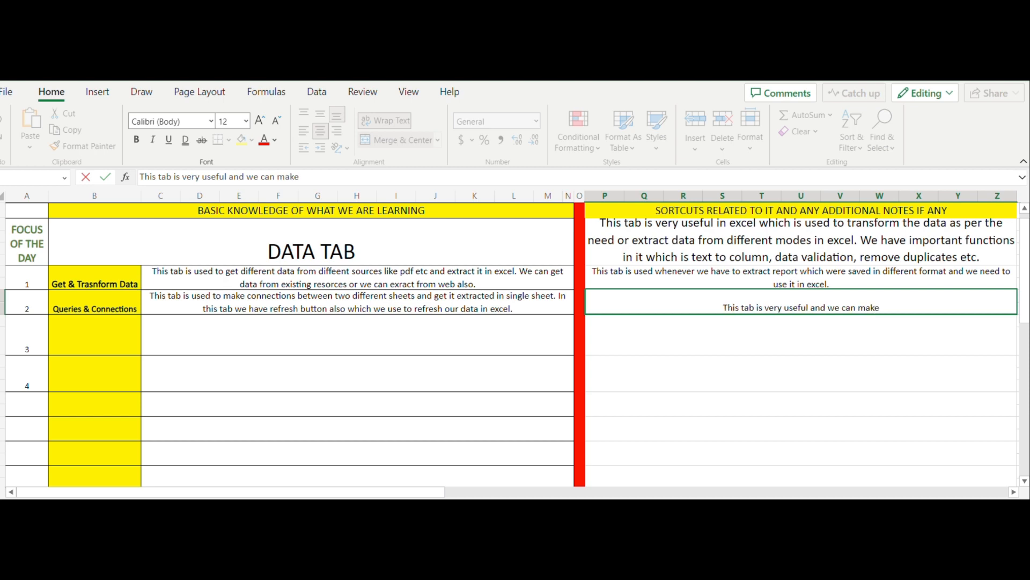
pyautogui.write(' different ')
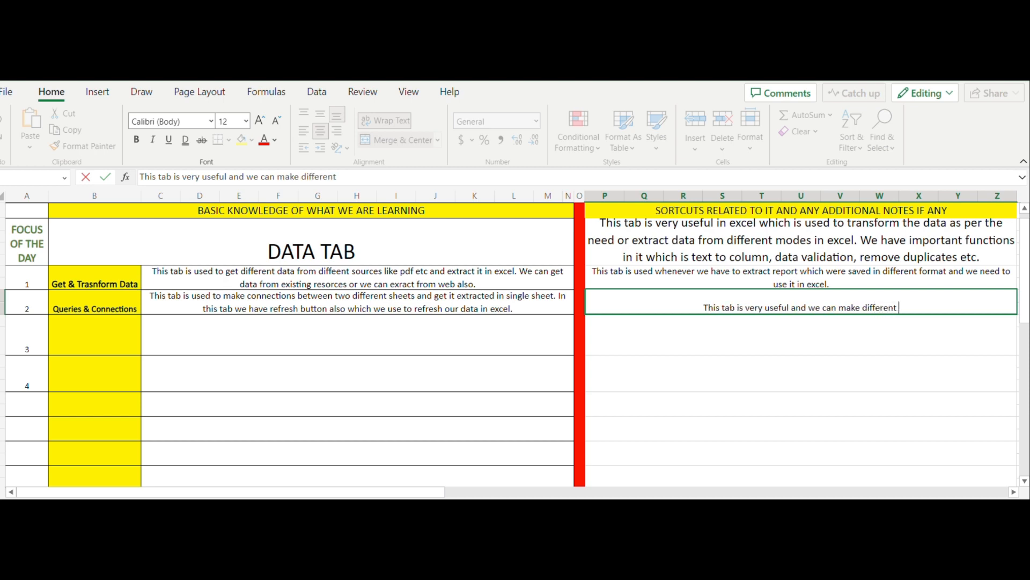
pyautogui.write('queries a')
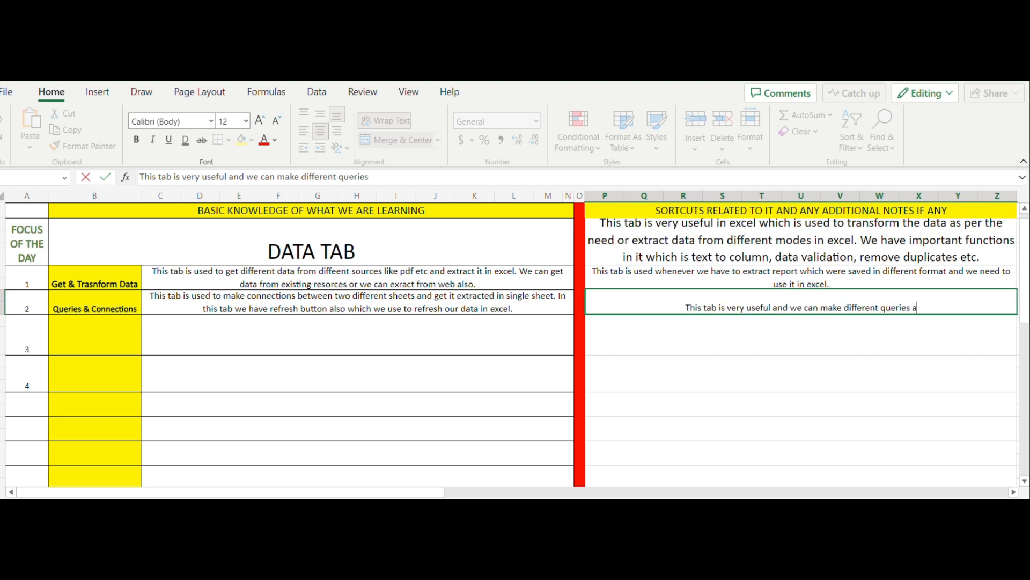
# Complete the additional note for entry 2 with "according to need and it is very powerful tool in excel."
pyautogui.write('ccording to')
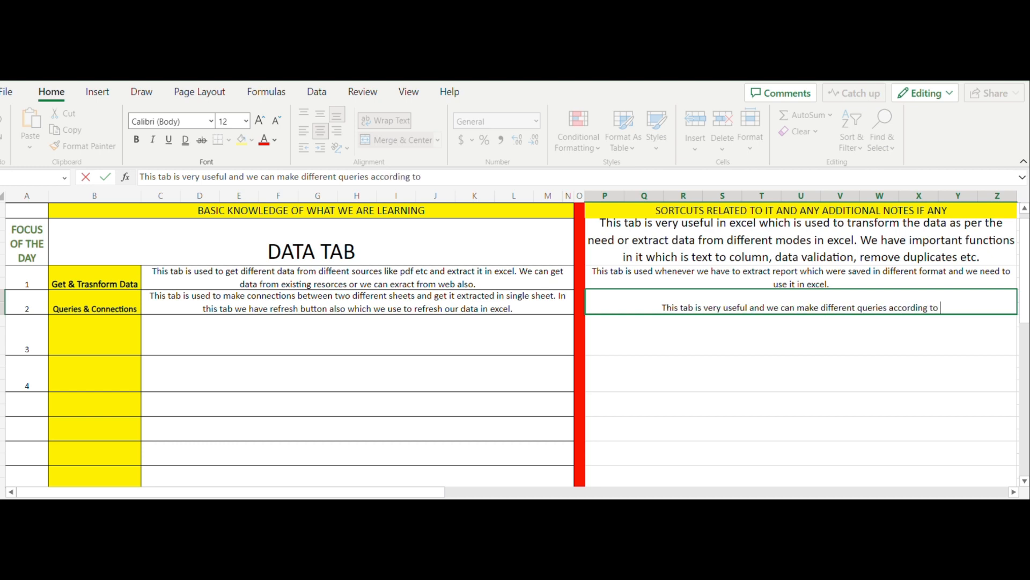
pyautogui.write(' need and ')
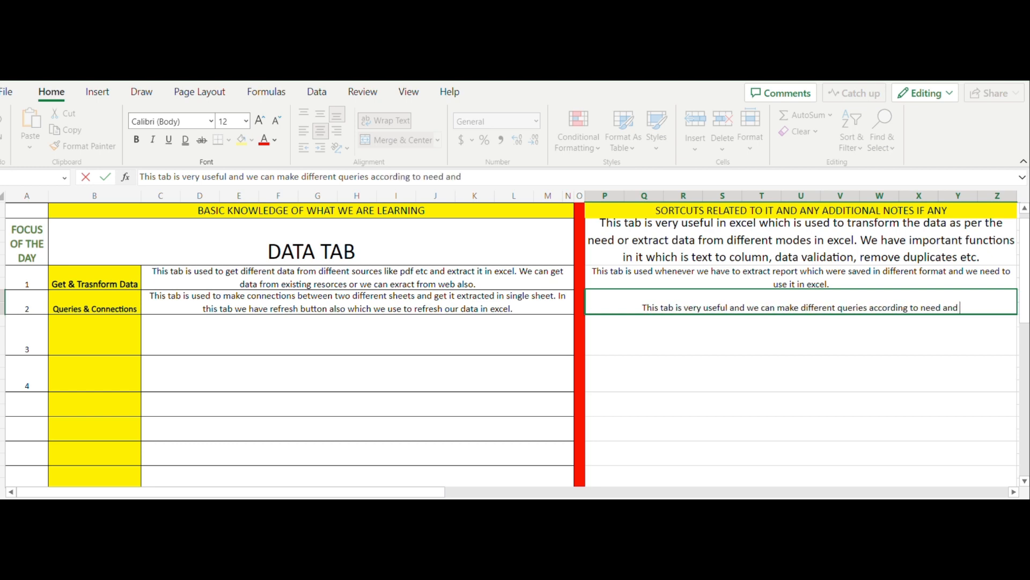
pyautogui.write('it is ve')
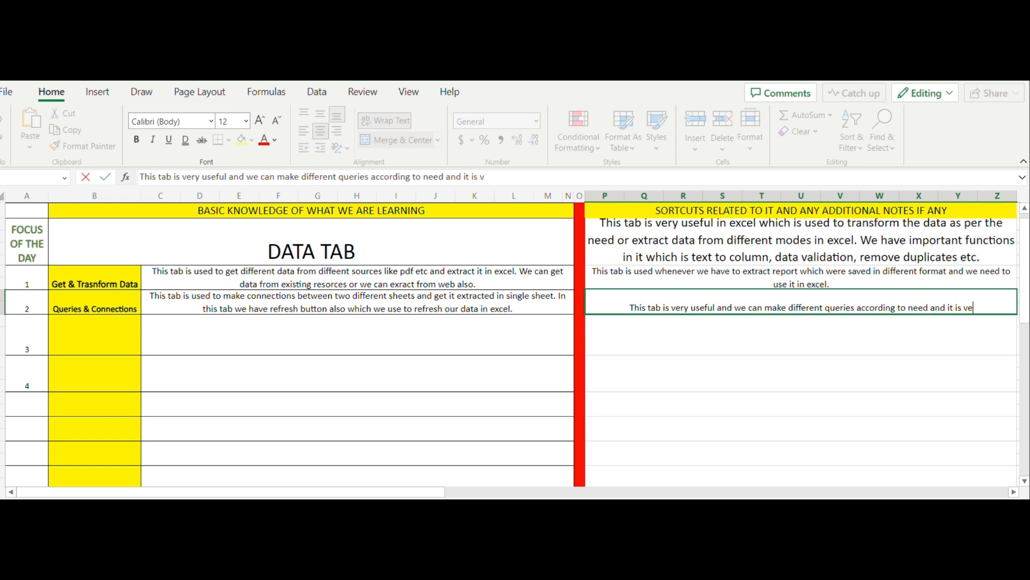
pyautogui.write('ry power')
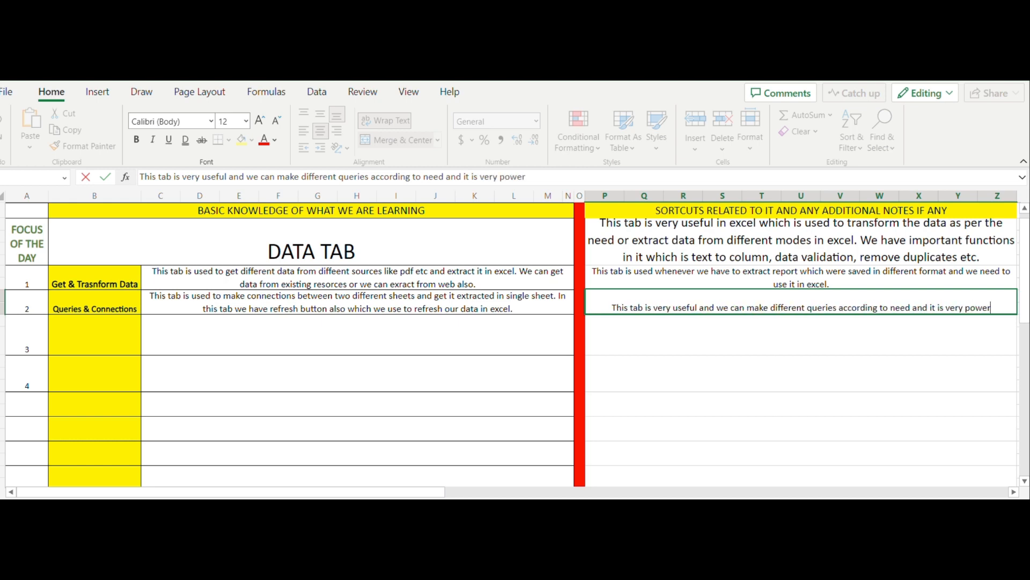
pyautogui.write('ful tool in')
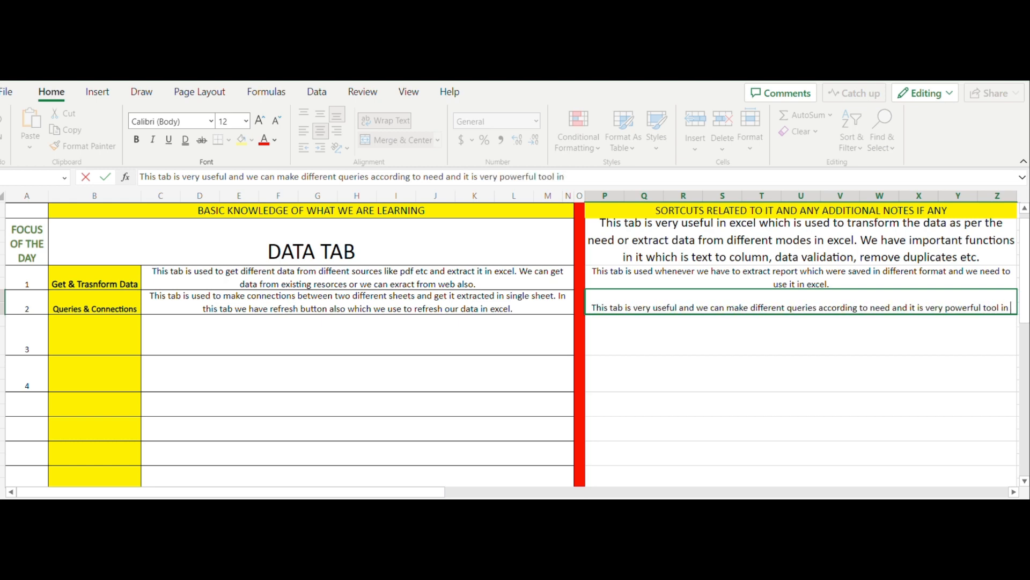
pyautogui.write(' excel.')
pyautogui.press('Return')
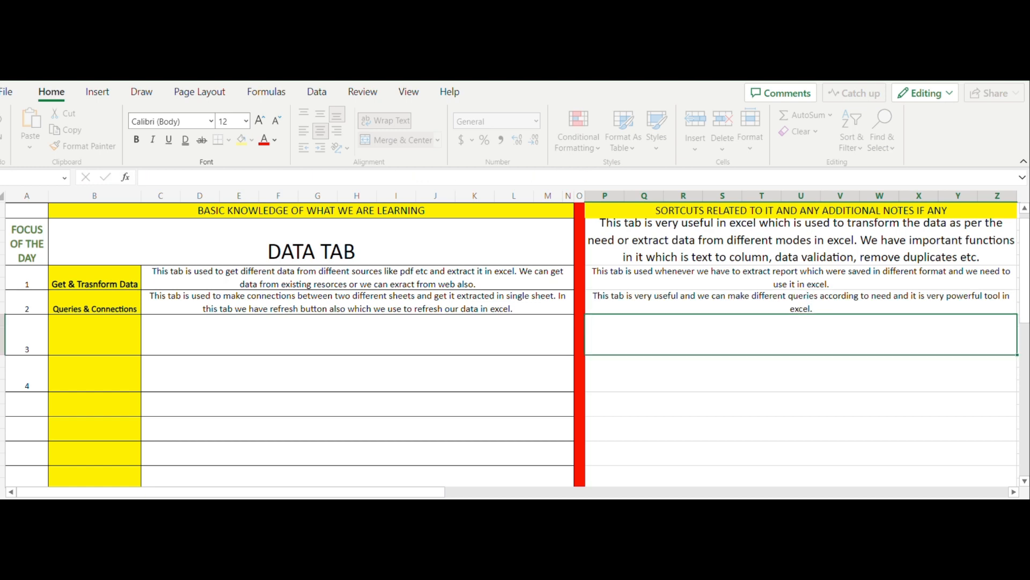
# Label entry 3 in column B as "Data Types"
pyautogui.press('Left')
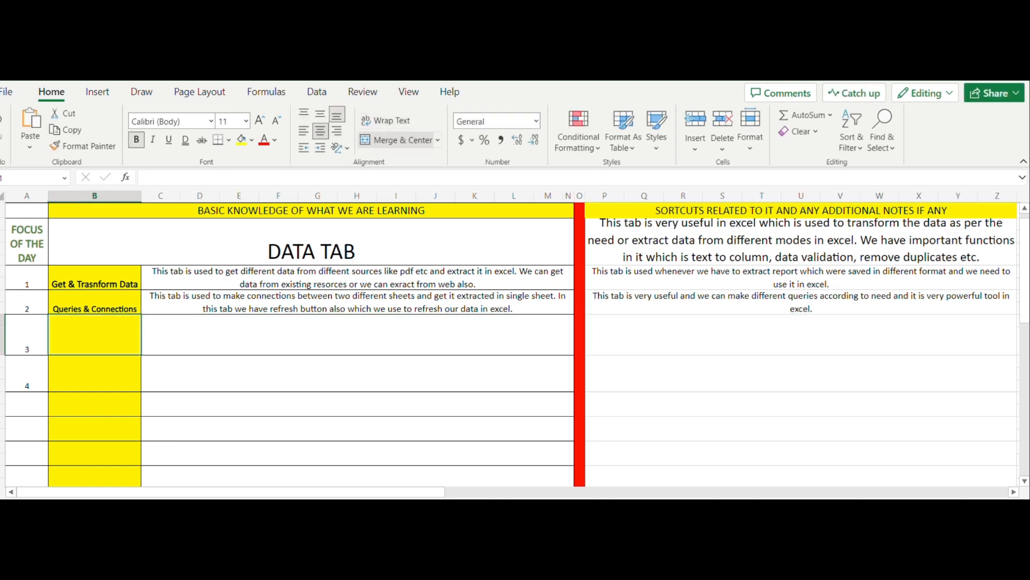
pyautogui.write('Data T')
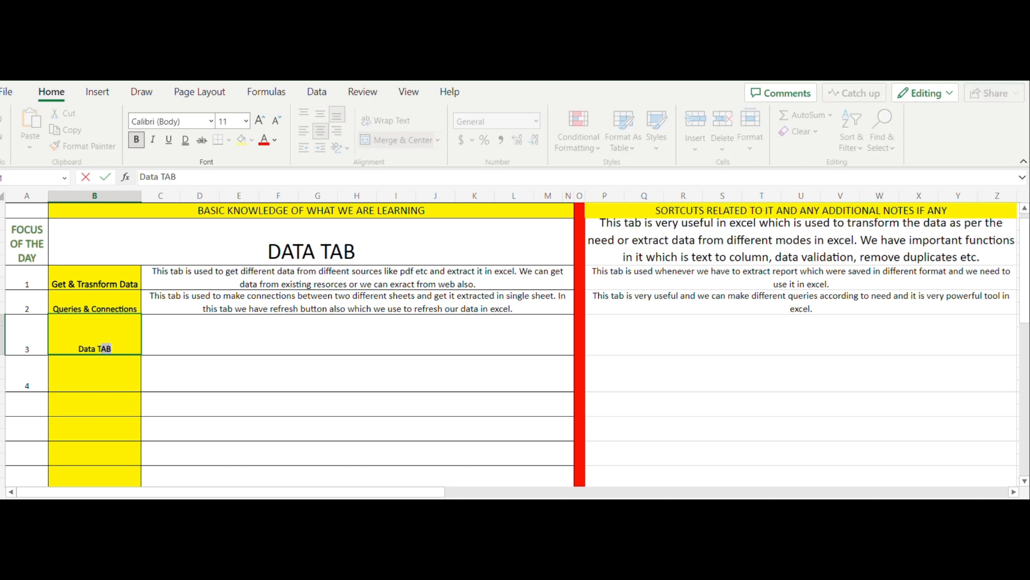
pyautogui.write('Y')
pyautogui.press('BackSpace')
pyautogui.write('ypes')
pyautogui.press('Tab')
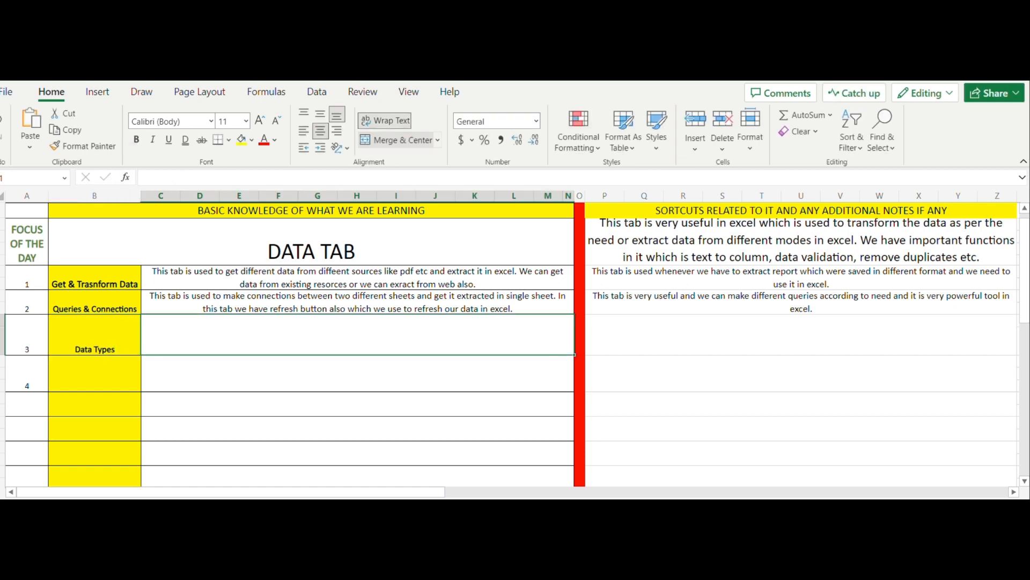
# Begin the Data Types description for entry 3 with "In this tab we can extract data for different"
pyautogui.write('I')
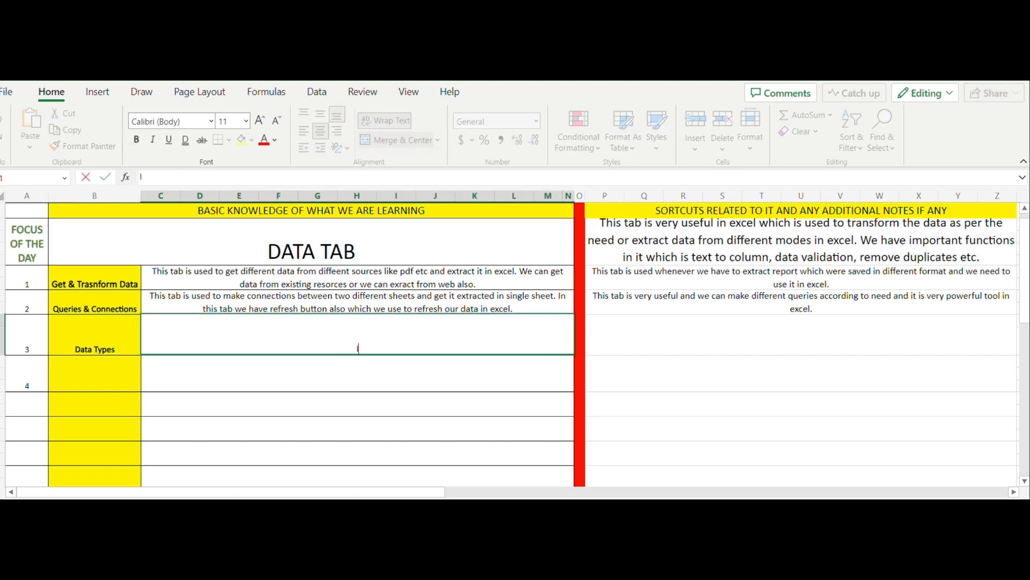
pyautogui.write('n this tab we ')
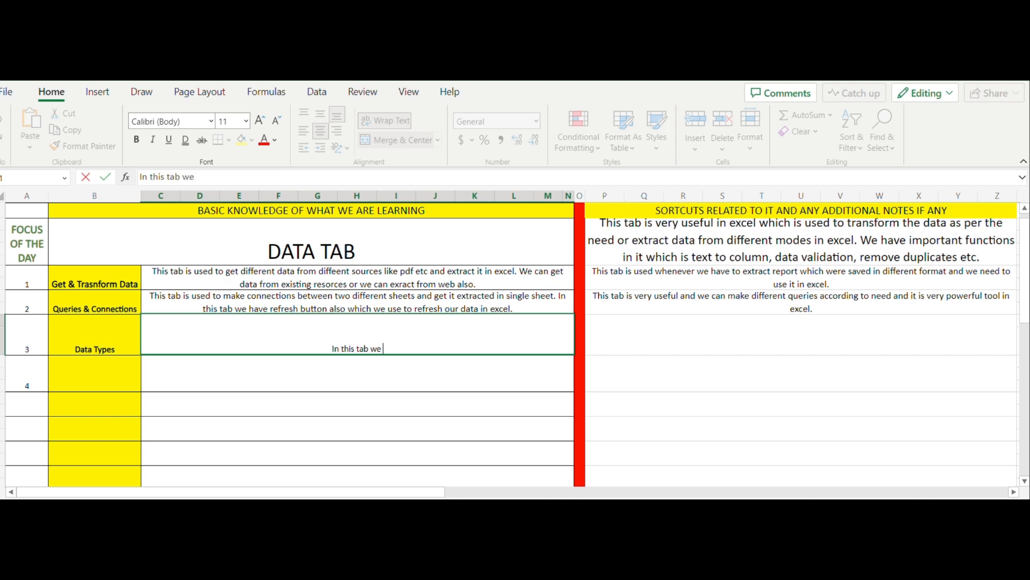
pyautogui.write('h')
pyautogui.press('BackSpace')
pyautogui.write('can extract')
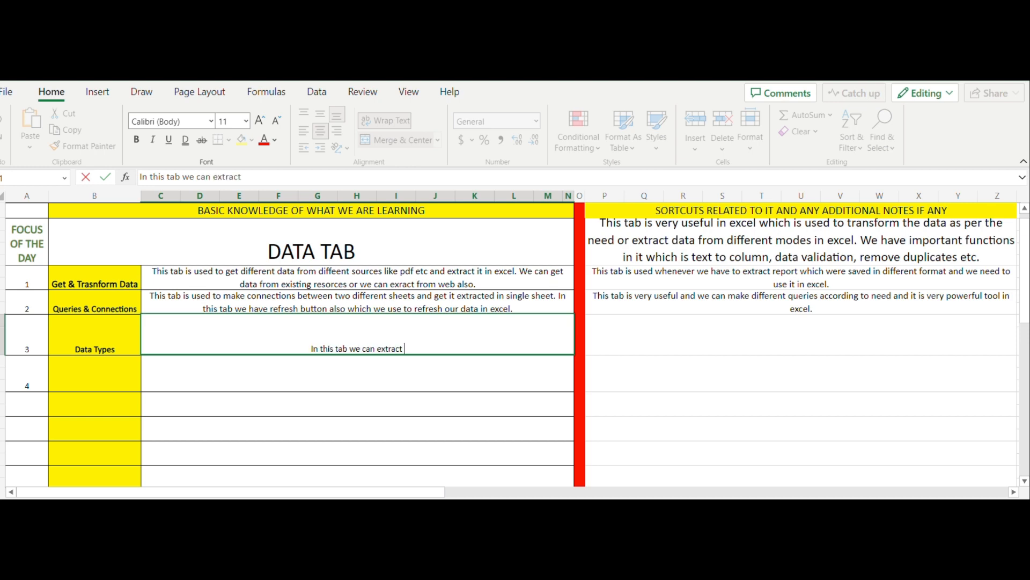
pyautogui.write(' data fo')
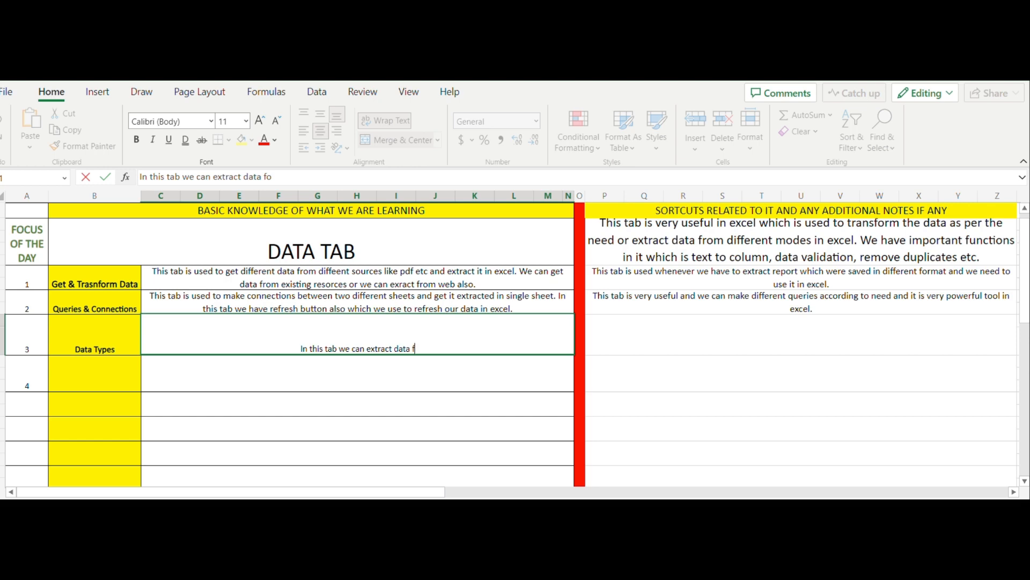
pyautogui.write('r different')
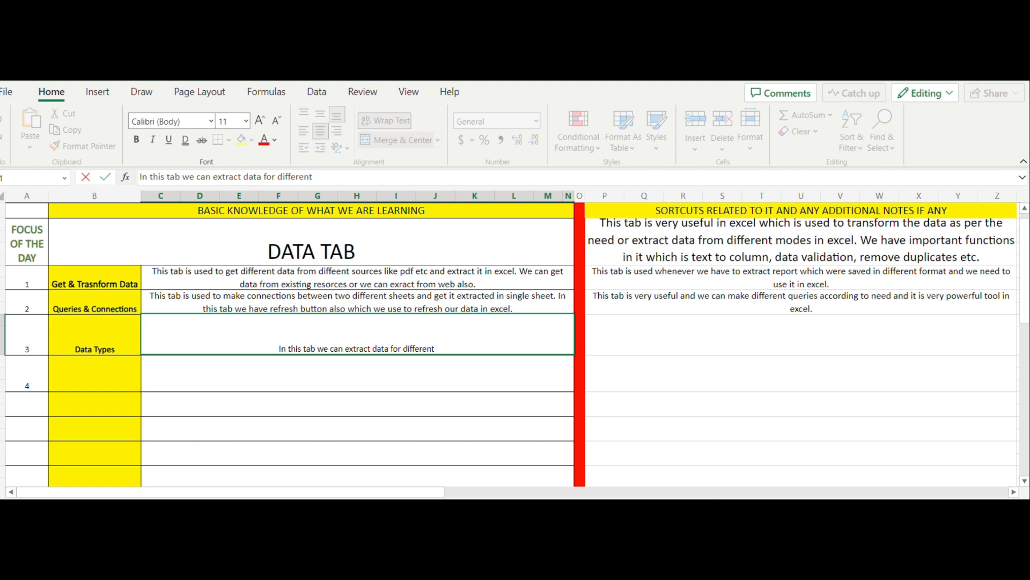
# Continue the Data Types description with "provided things like stocks, currencies,"
pyautogui.write(' provides')
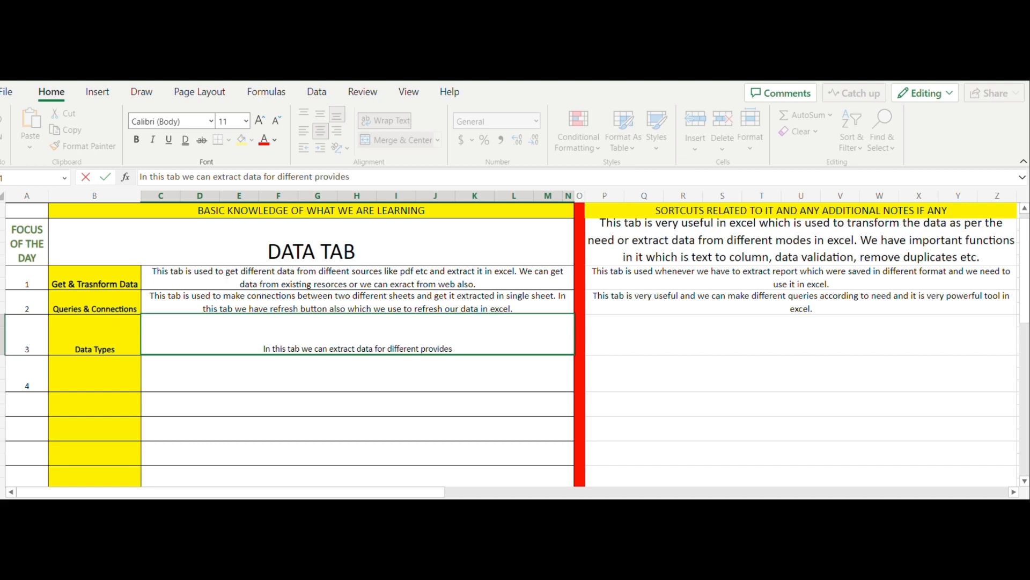
pyautogui.press('BackSpace')
pyautogui.write('d thi')
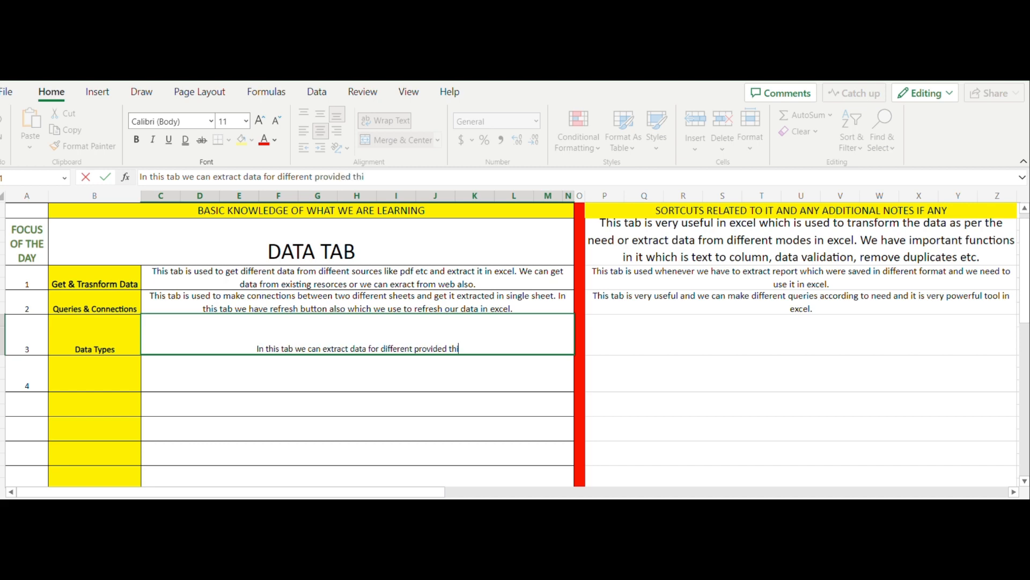
pyautogui.write('ngs like s')
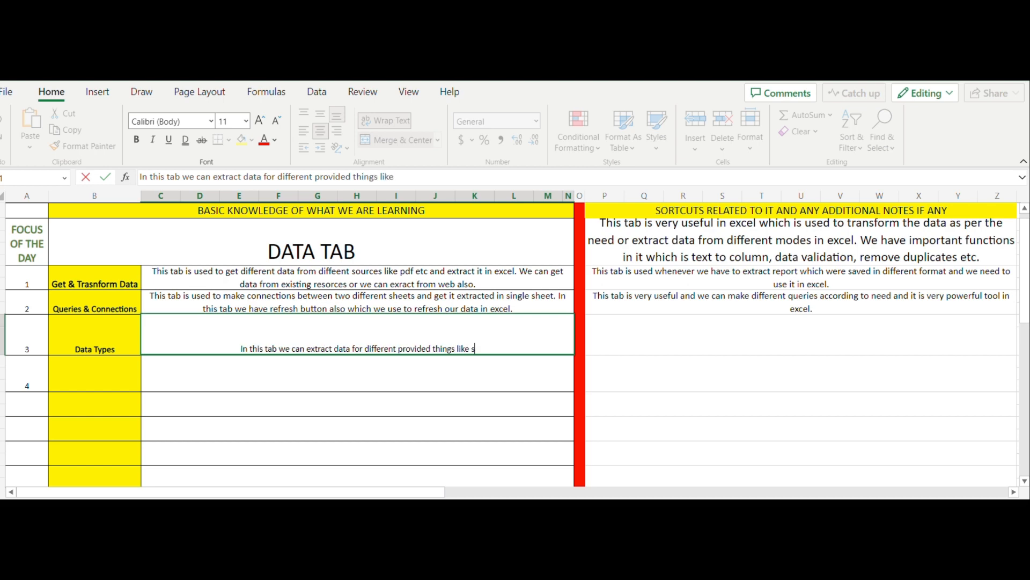
pyautogui.write('tocks')
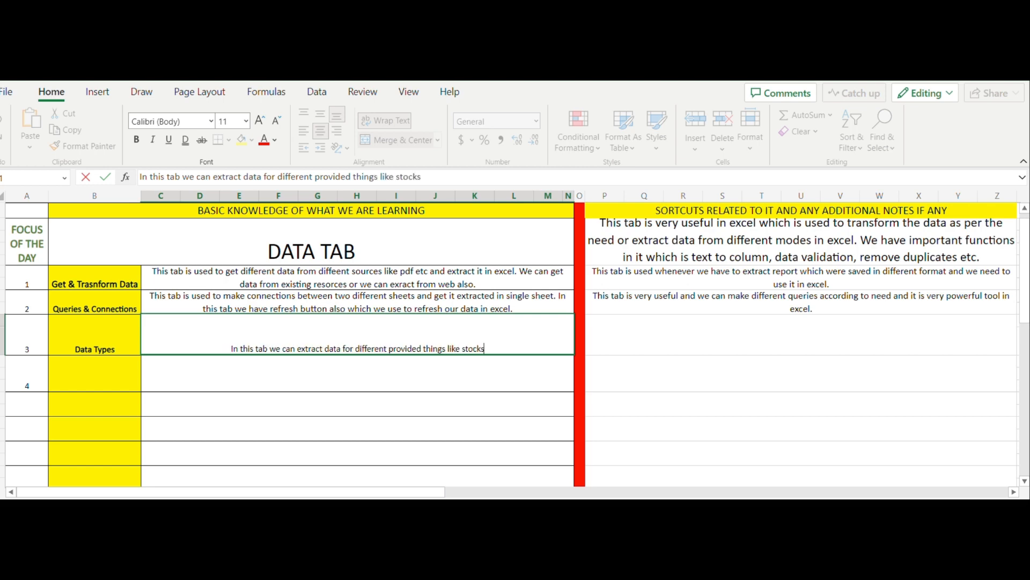
pyautogui.write(' , currencies')
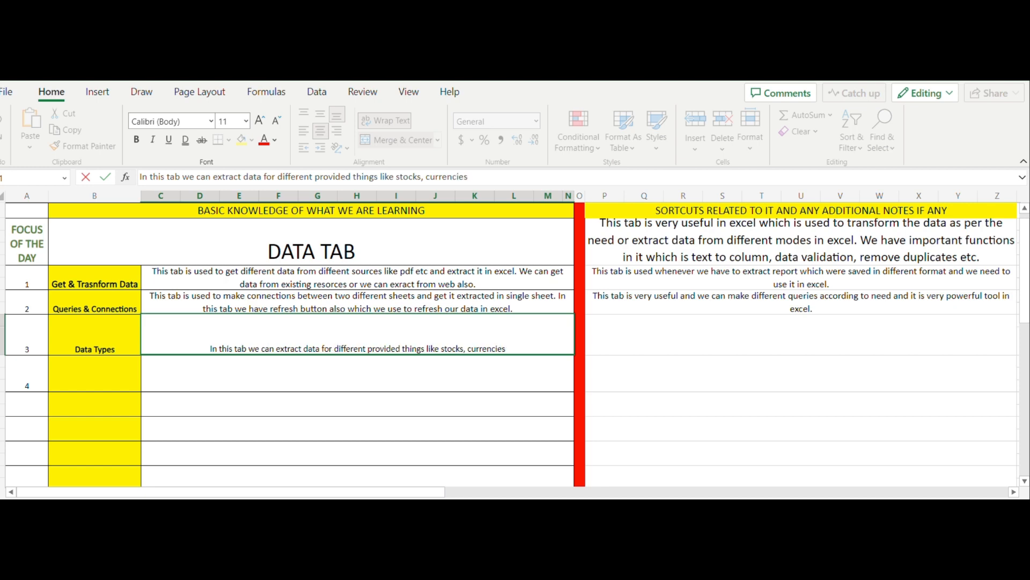
pyautogui.write(',')
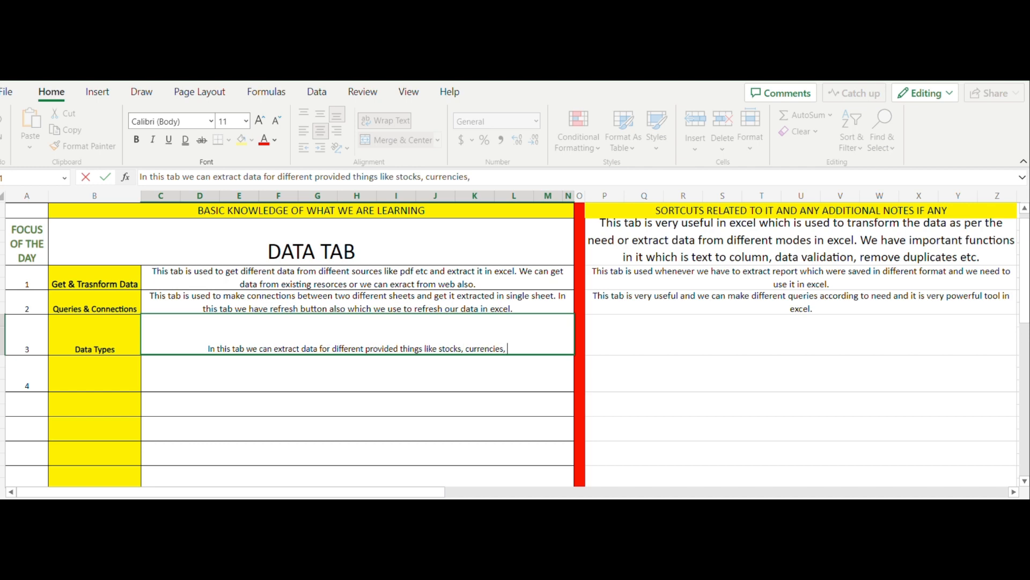
# Complete the Data Types description with "Geography etc as per the requirement."
pyautogui.write(' Geogr')
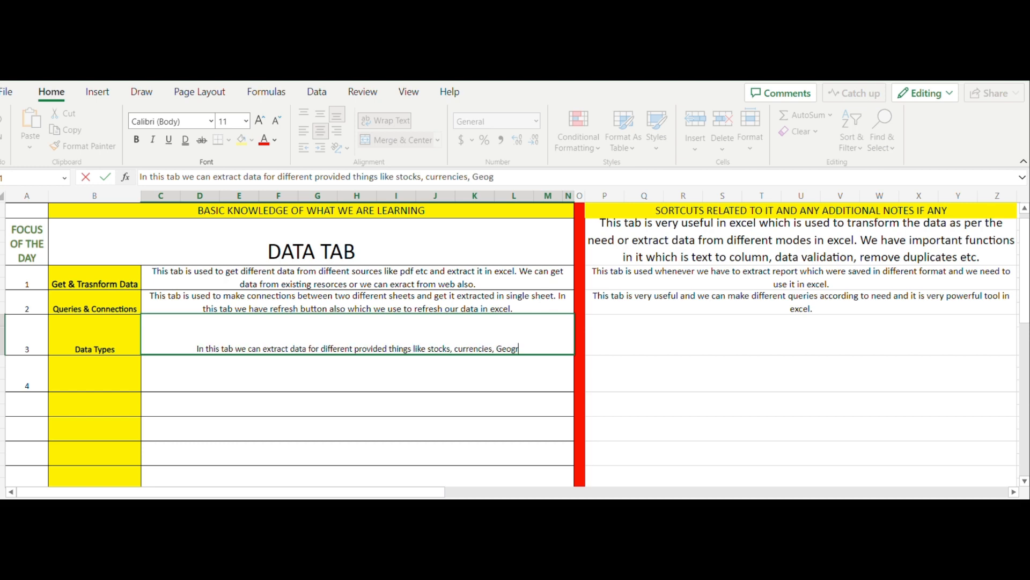
pyautogui.write('aphy etc ass')
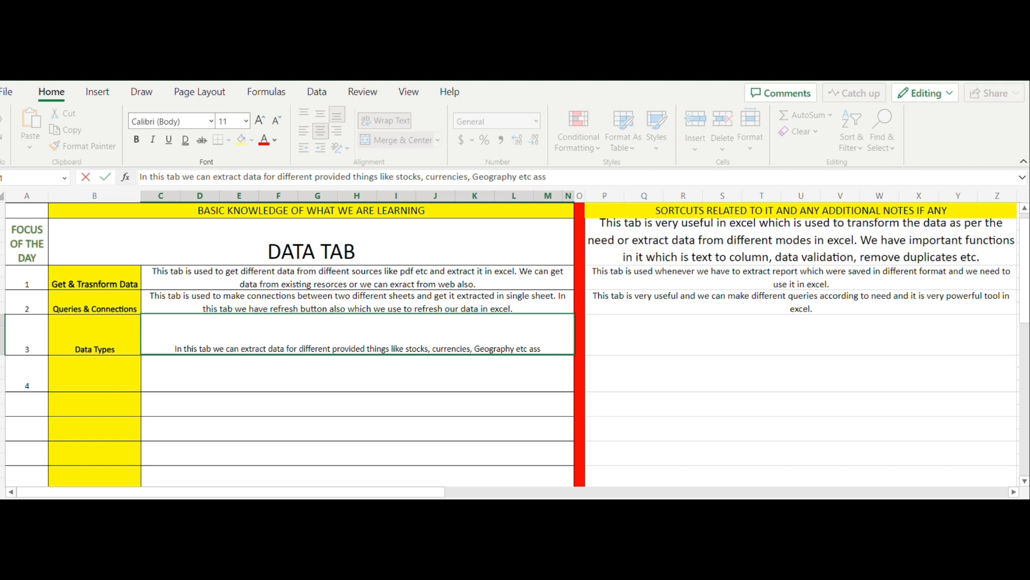
pyautogui.press('BackSpace')
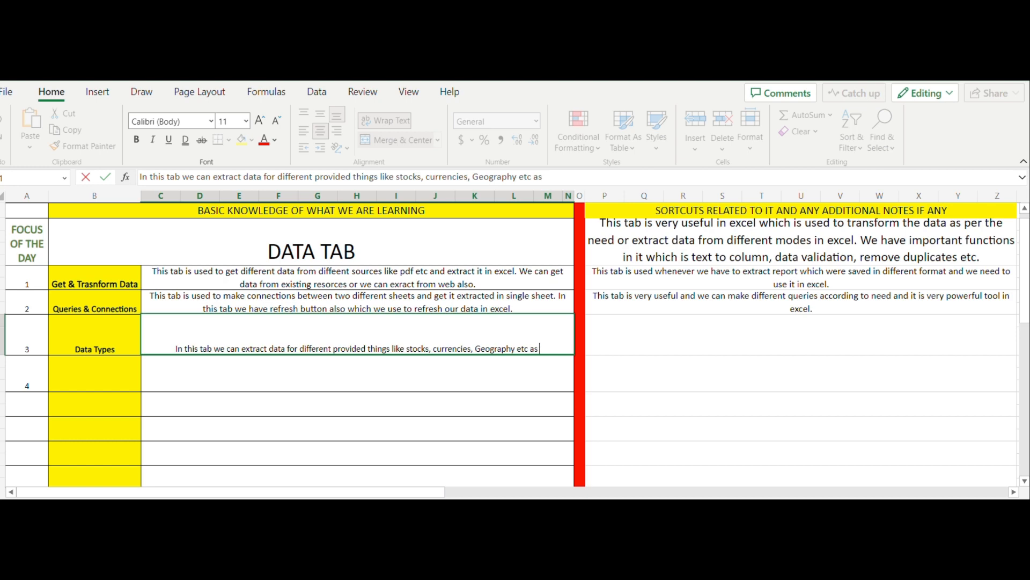
pyautogui.write('per')
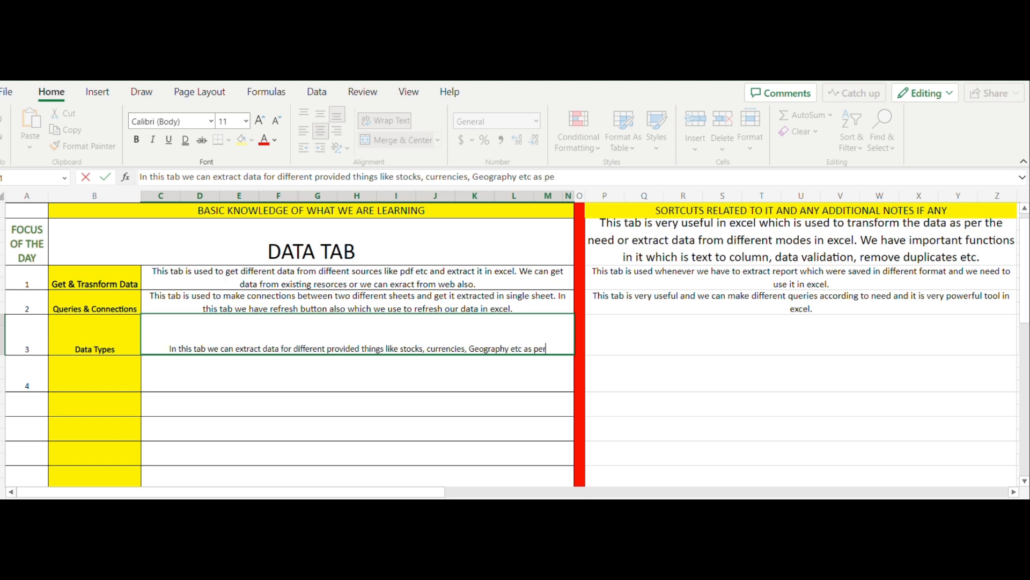
pyautogui.write(' the ')
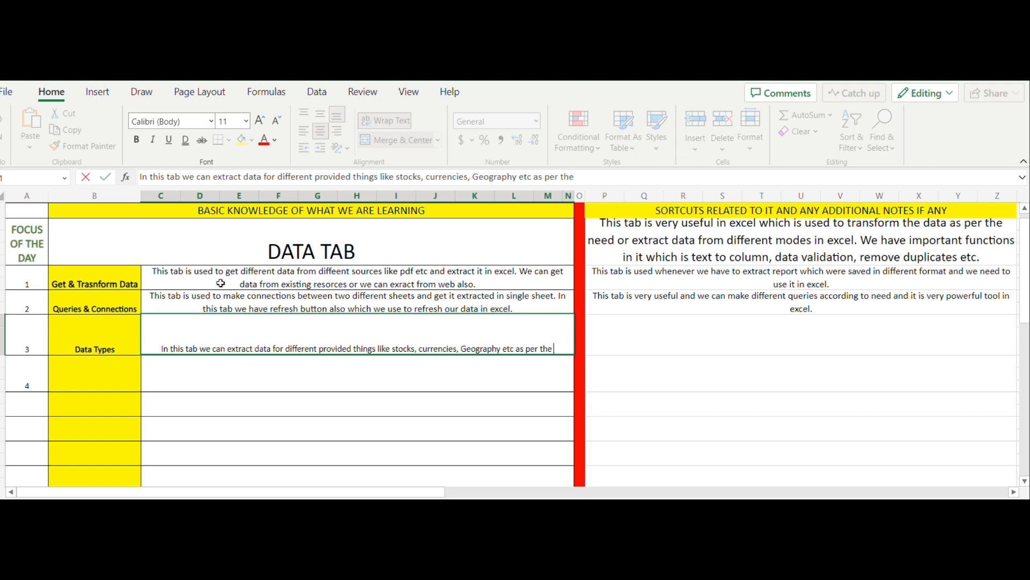
pyautogui.write('requirement.')
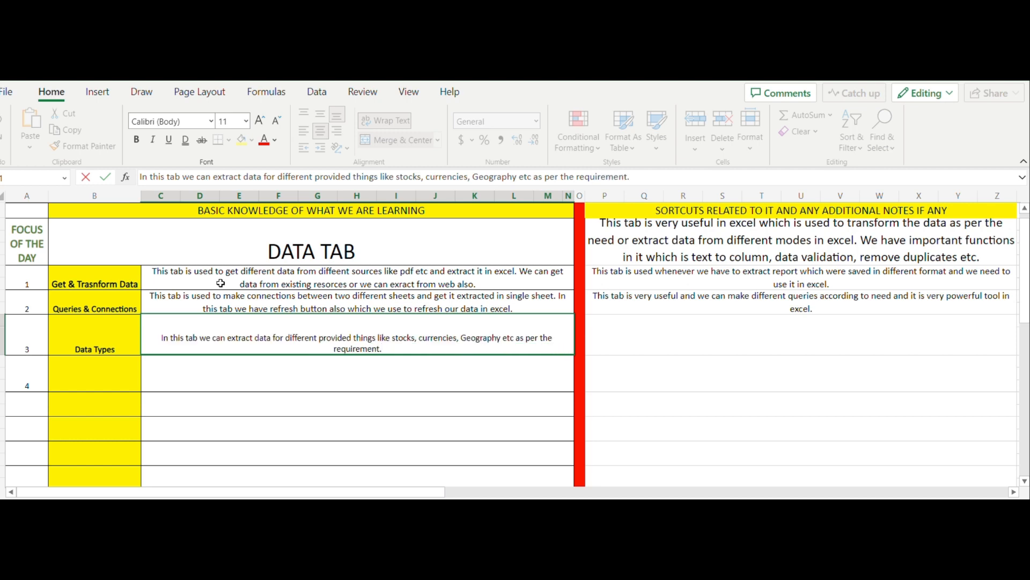
pyautogui.press('Tab')
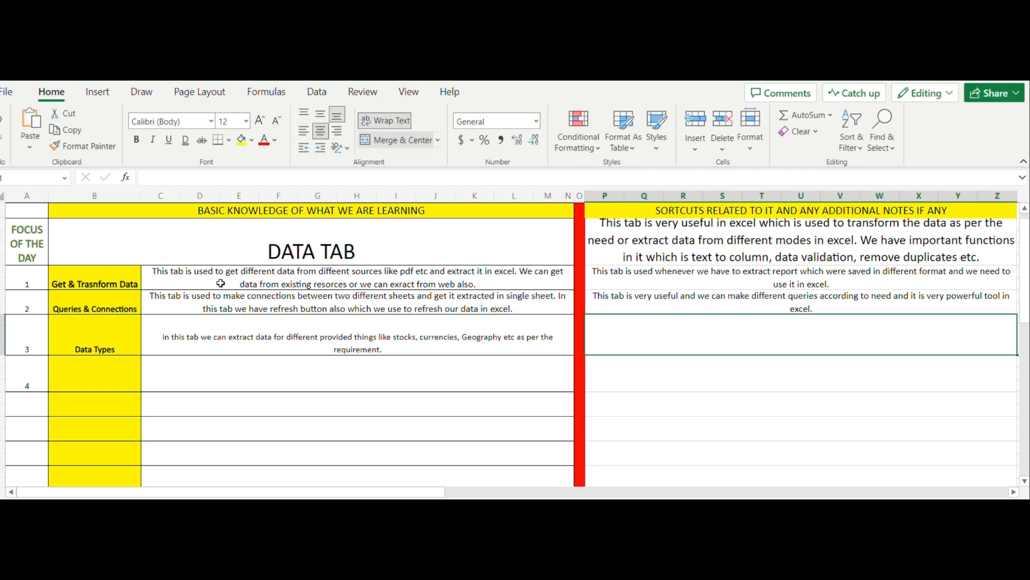
# Begin the additional note for entry 3 with "This tab is useful when we are working on stocks related"
pyautogui.write('This ta')
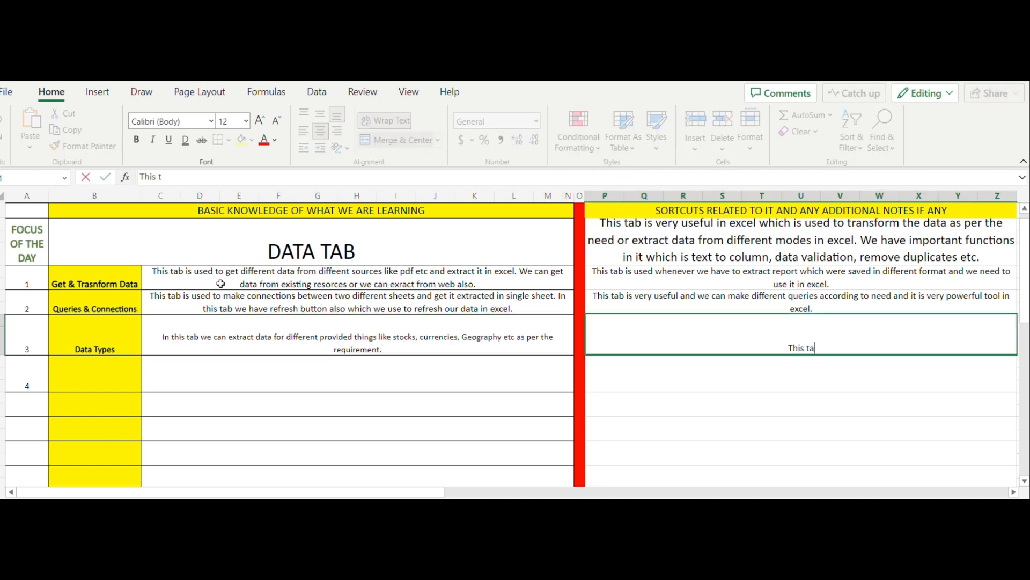
pyautogui.write('b is useful when')
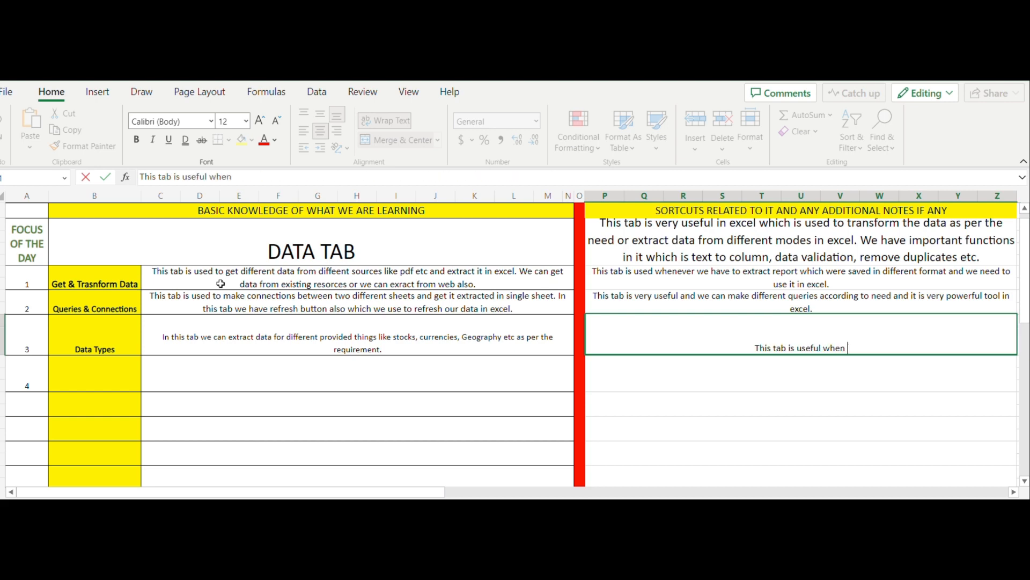
pyautogui.write(' we are w')
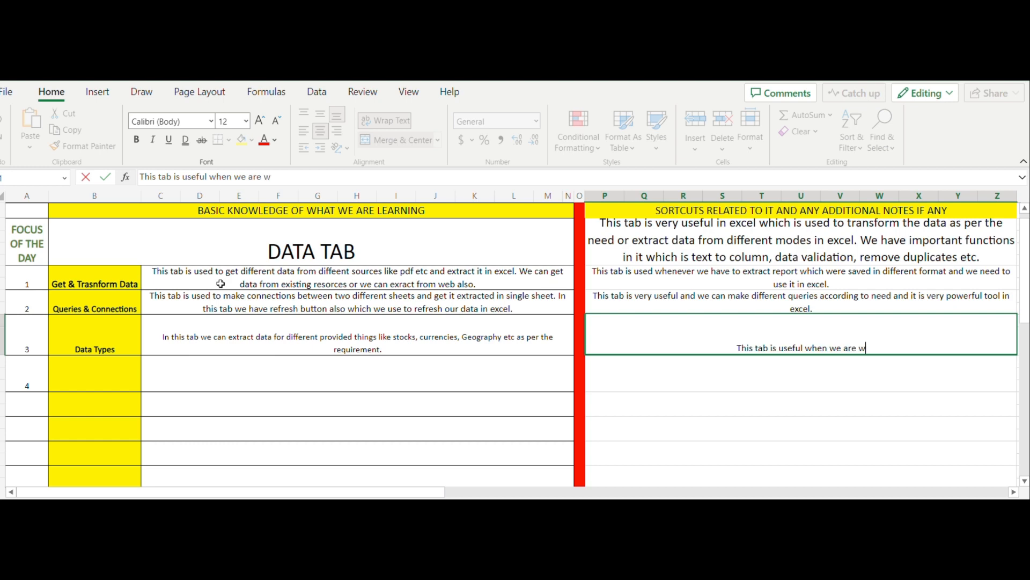
pyautogui.write('orking on s')
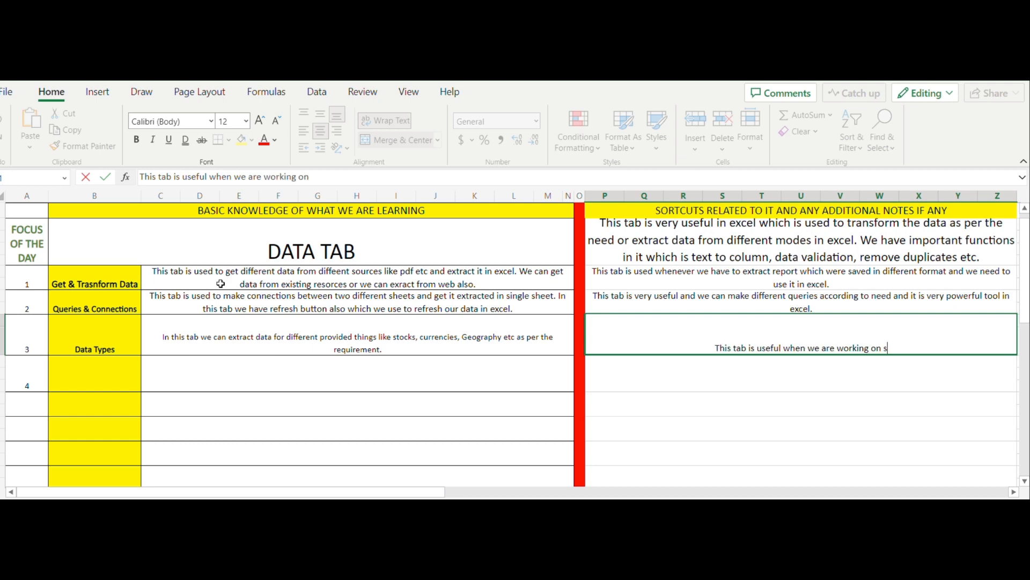
pyautogui.write('tock')
pyautogui.write('s related ')
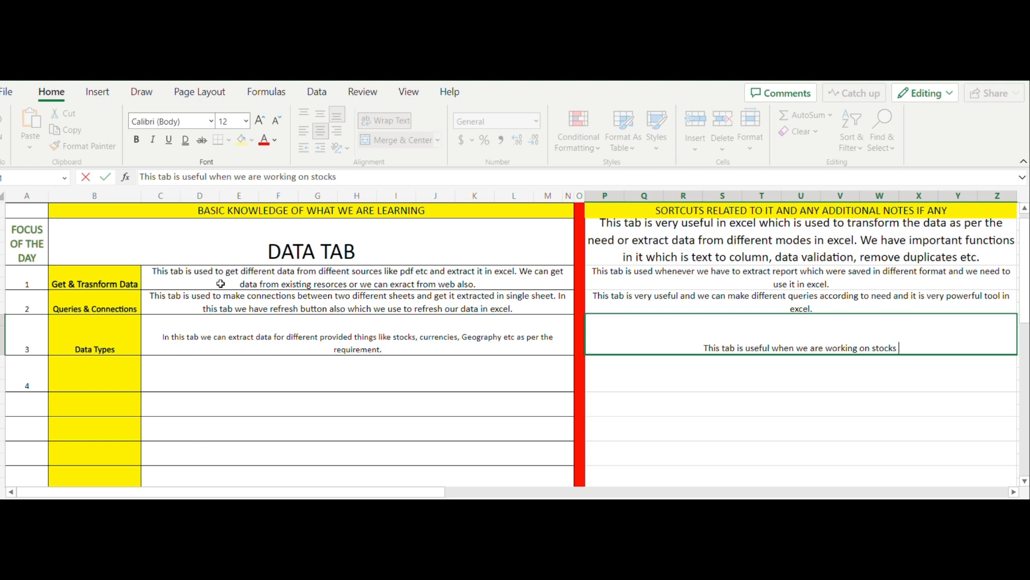
# Continue the entry 3 note with "data or data which have different currencies listed and different cities were there and we need"
pyautogui.write('dat')
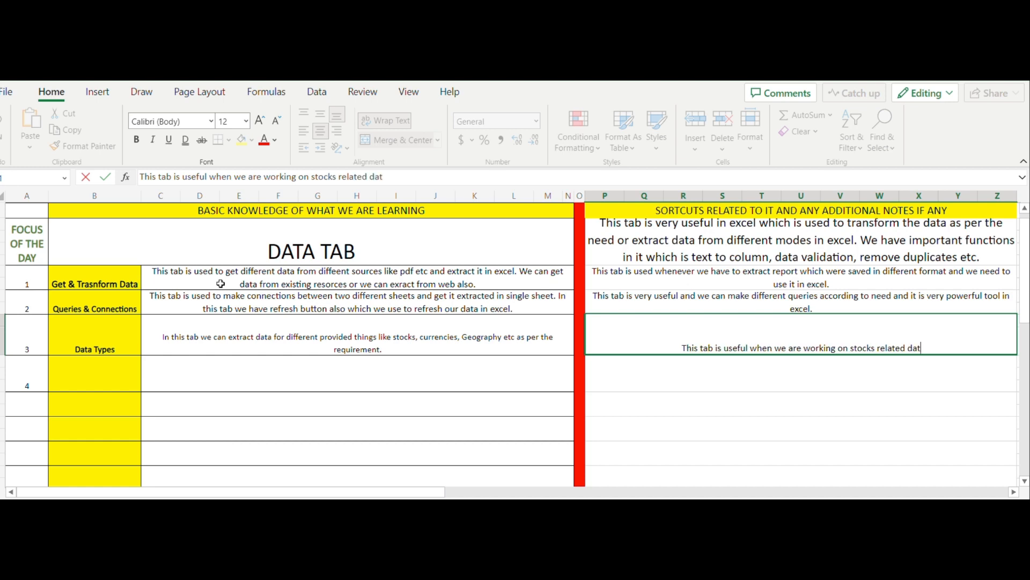
pyautogui.write('a or data w')
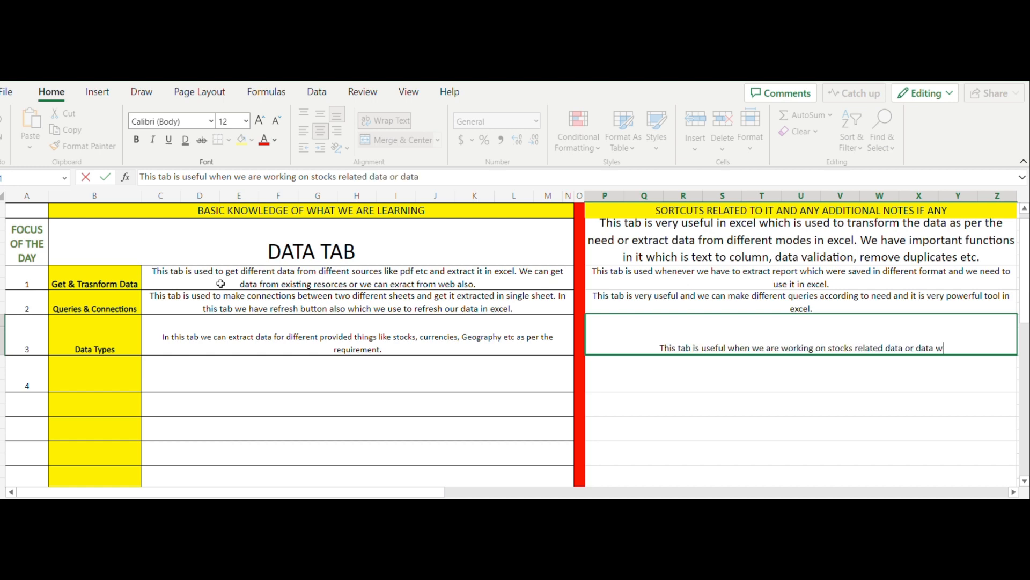
pyautogui.write('hich hav')
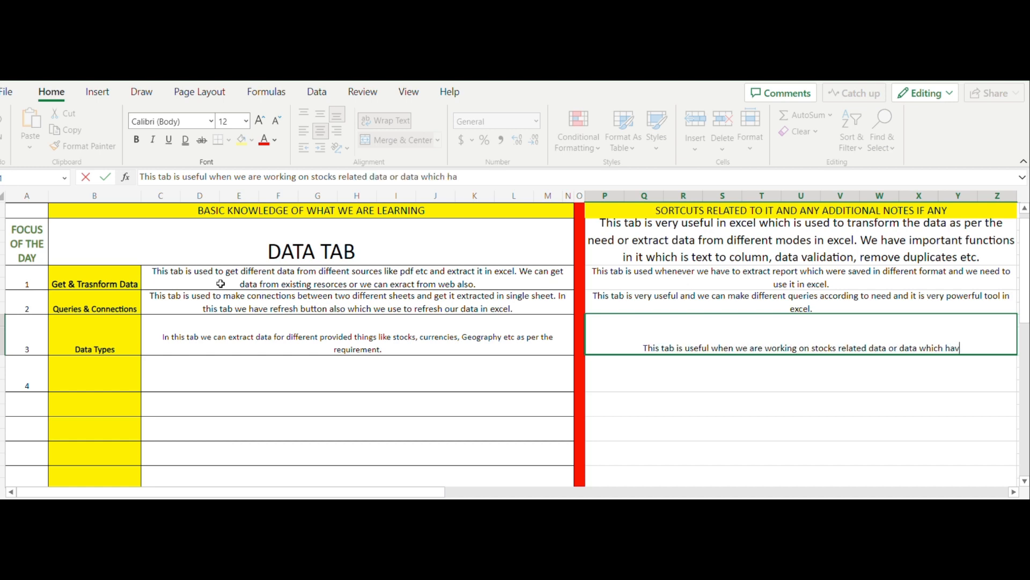
pyautogui.write('e different ')
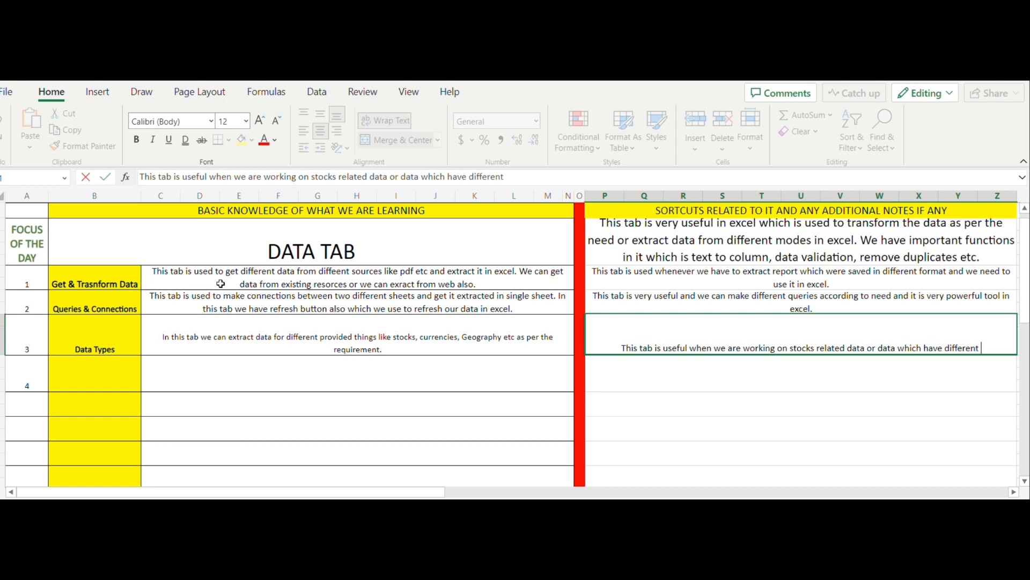
pyautogui.write('currencies listed and di')
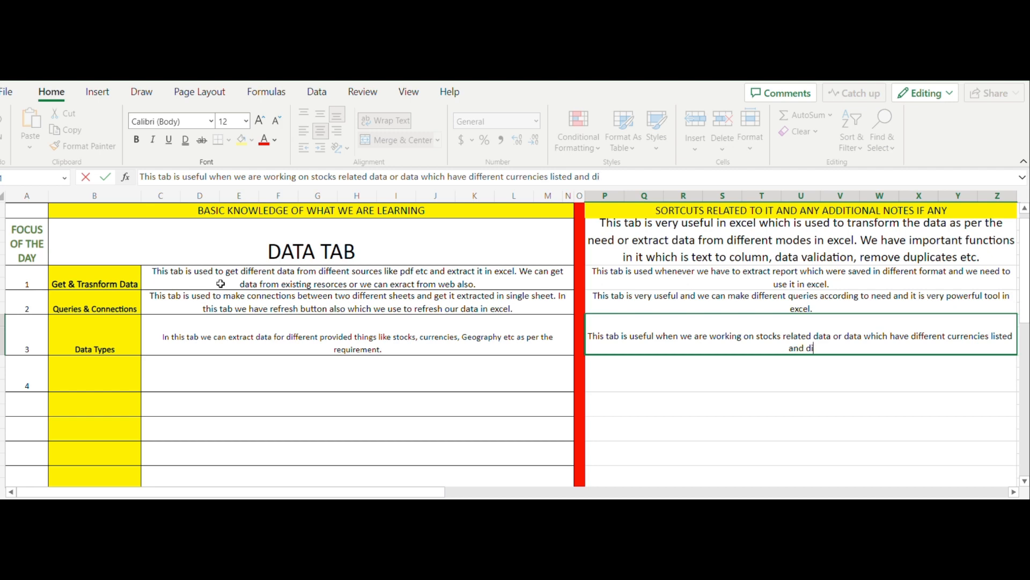
pyautogui.write('fferent cities w')
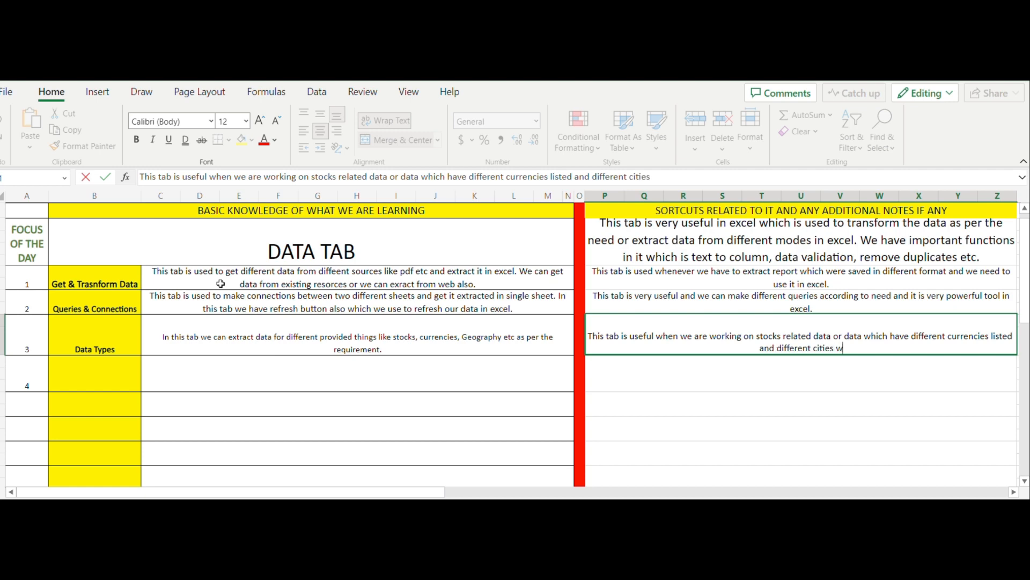
pyautogui.write('ere ther')
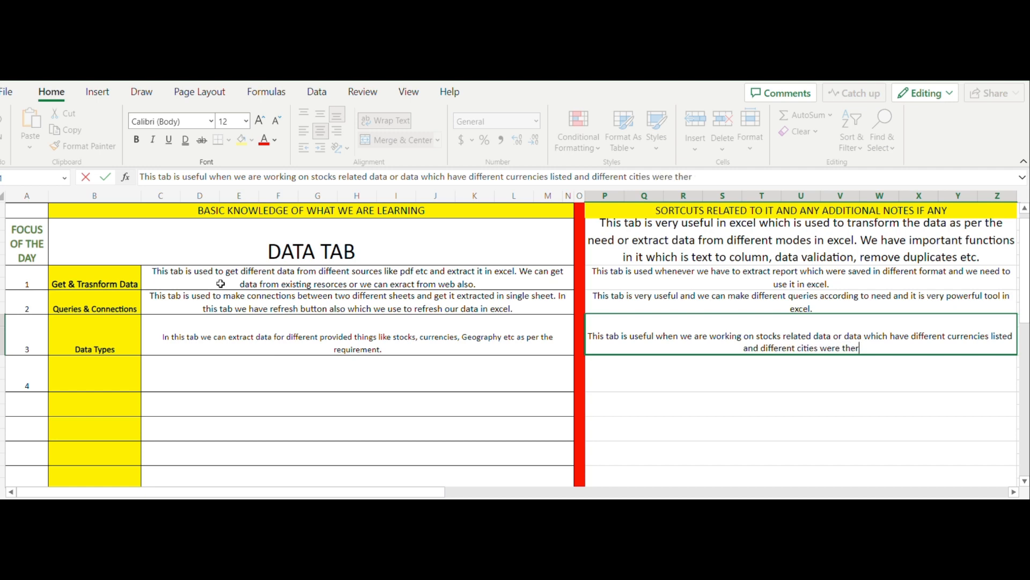
pyautogui.write('e and we need')
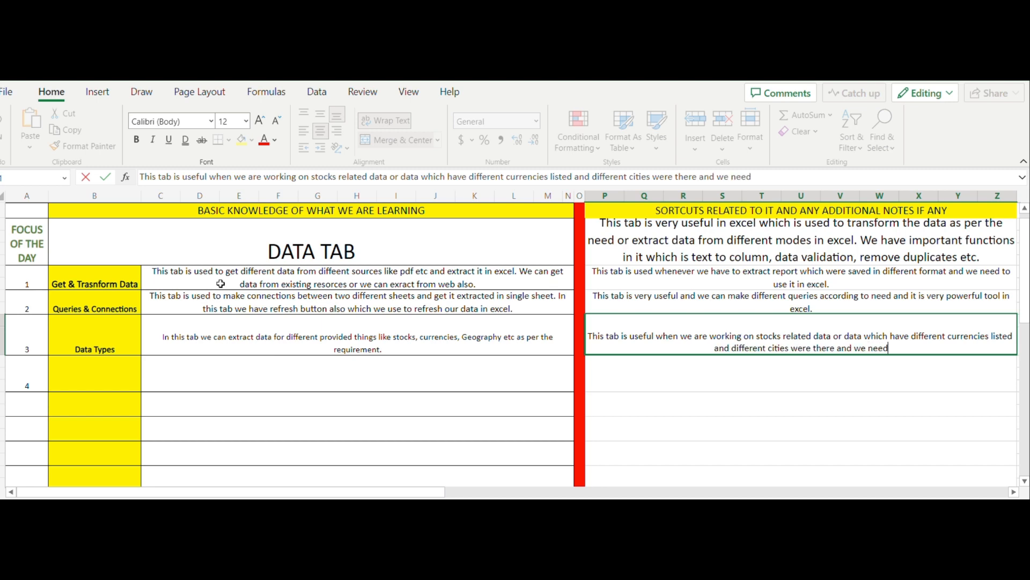
# Continue the entry 3 note with "some information from google related to that. It have some"
pyautogui.write(' some inf')
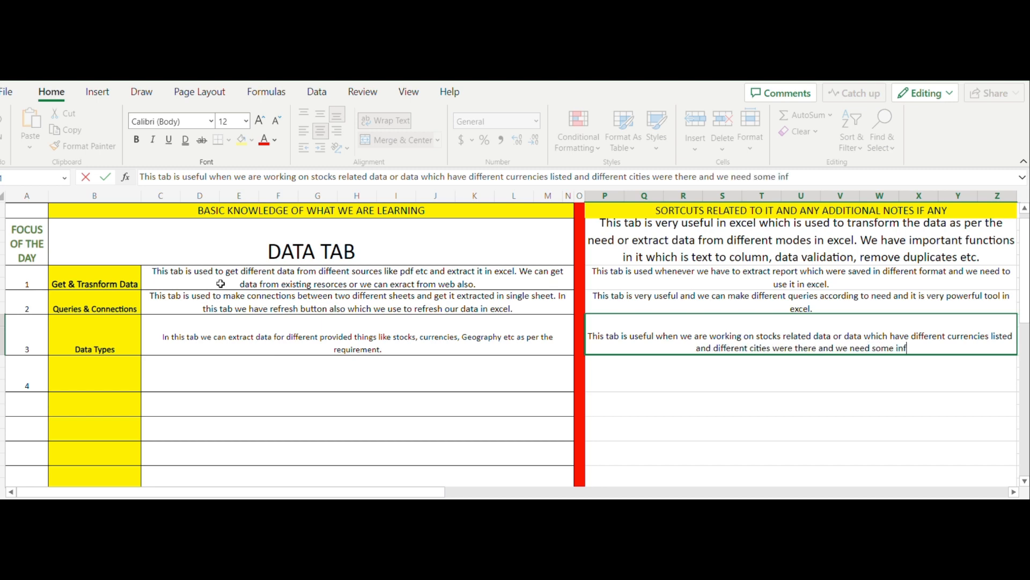
pyautogui.write('ormation ')
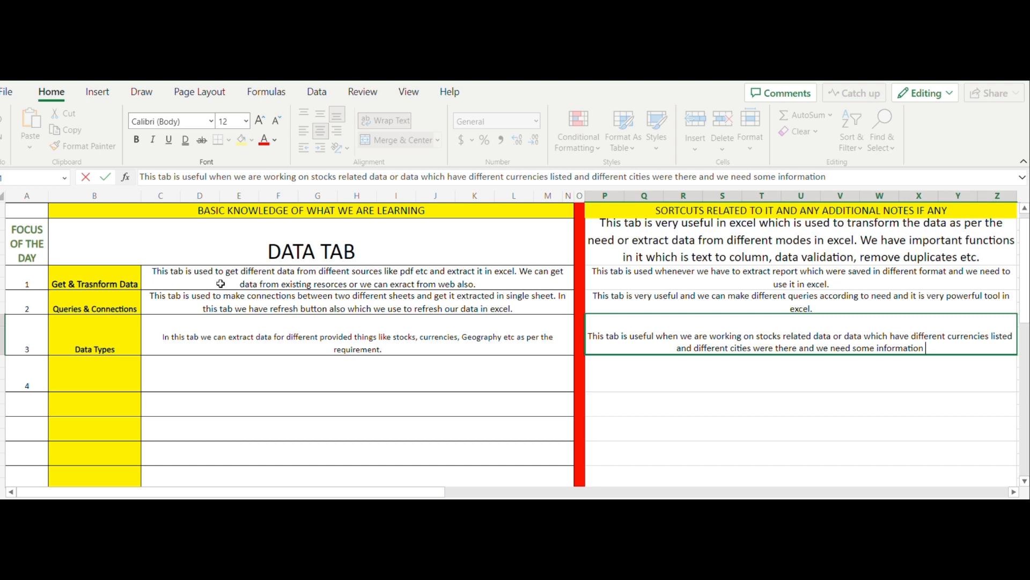
pyautogui.write('from g')
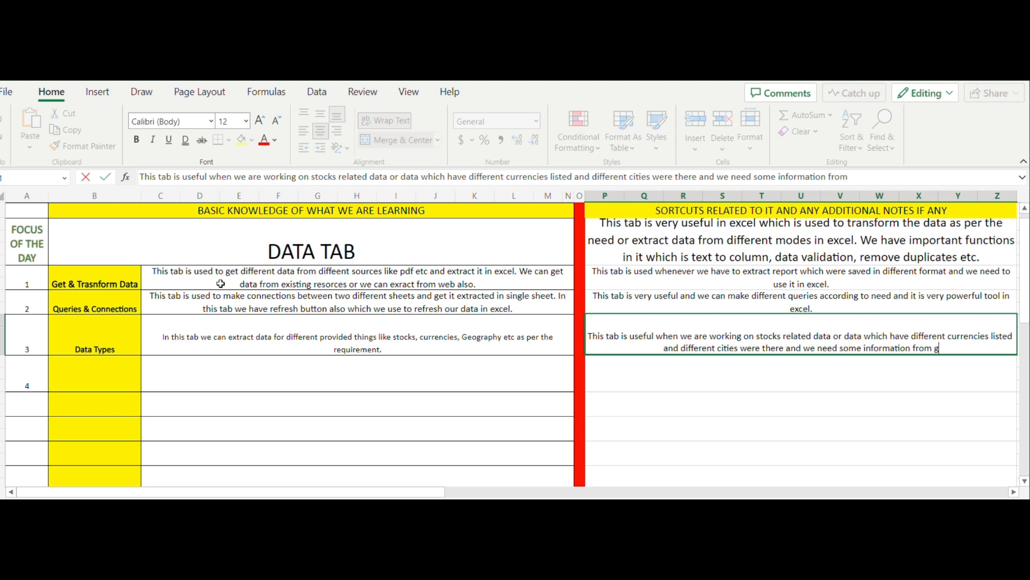
pyautogui.write('oogle relate')
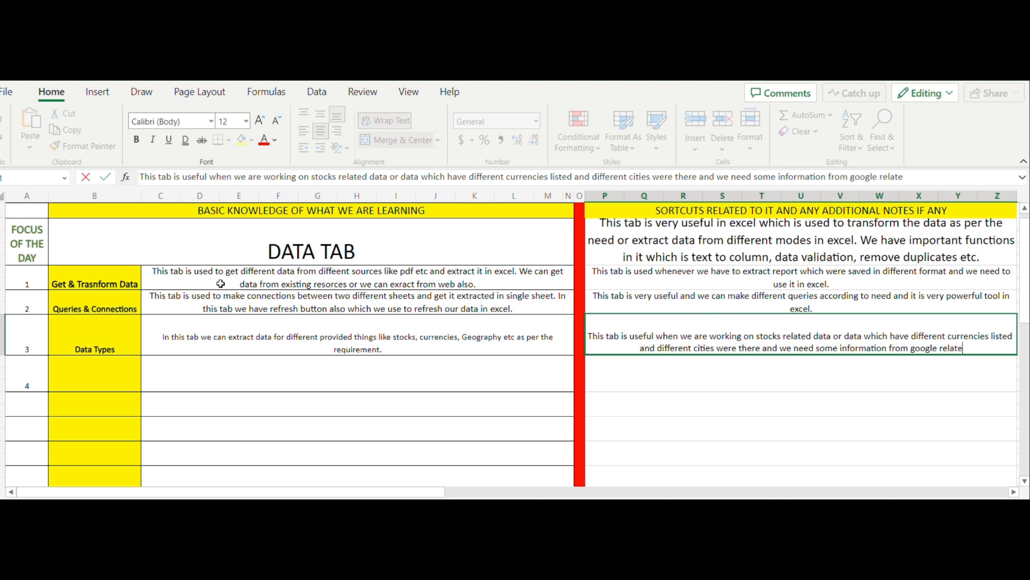
pyautogui.write('d to that.')
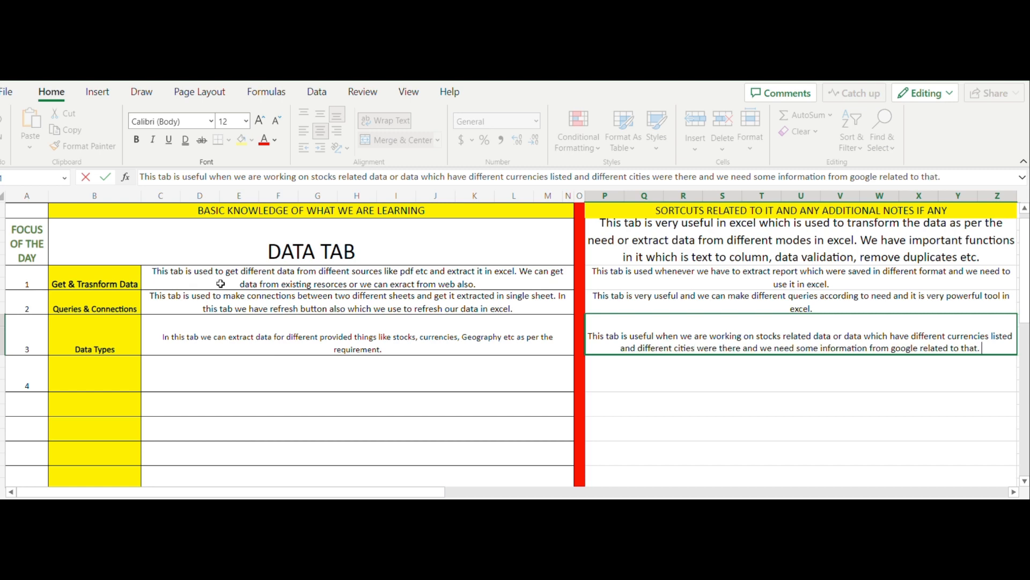
pyautogui.write(' I')
pyautogui.write('t have som')
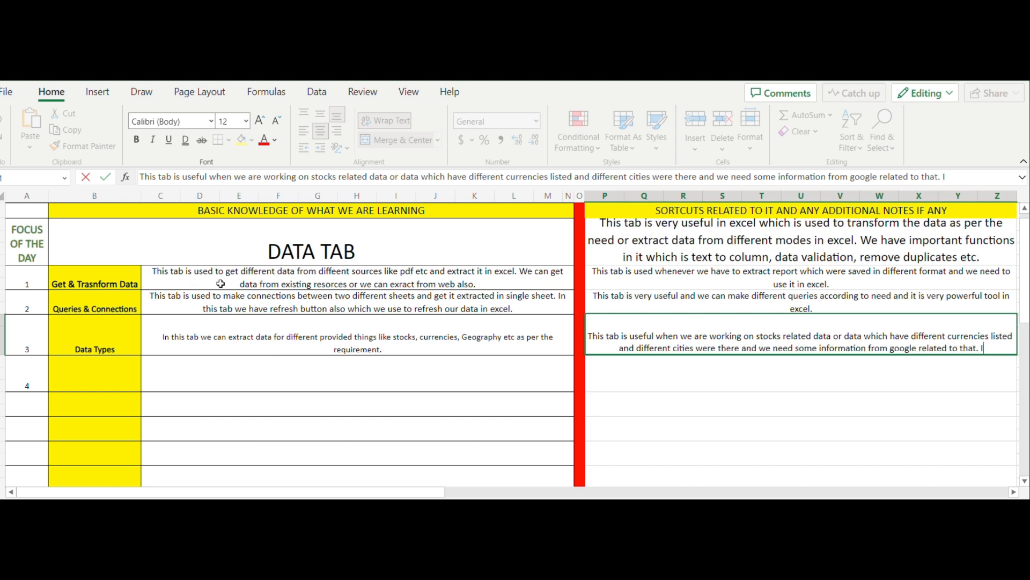
pyautogui.write('e ')
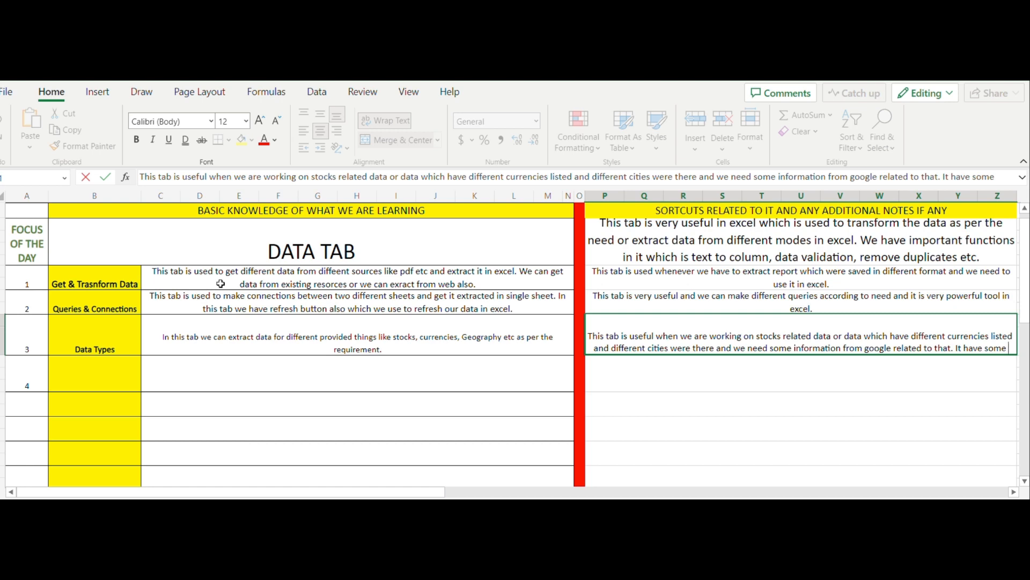
pyautogui.write('inform')
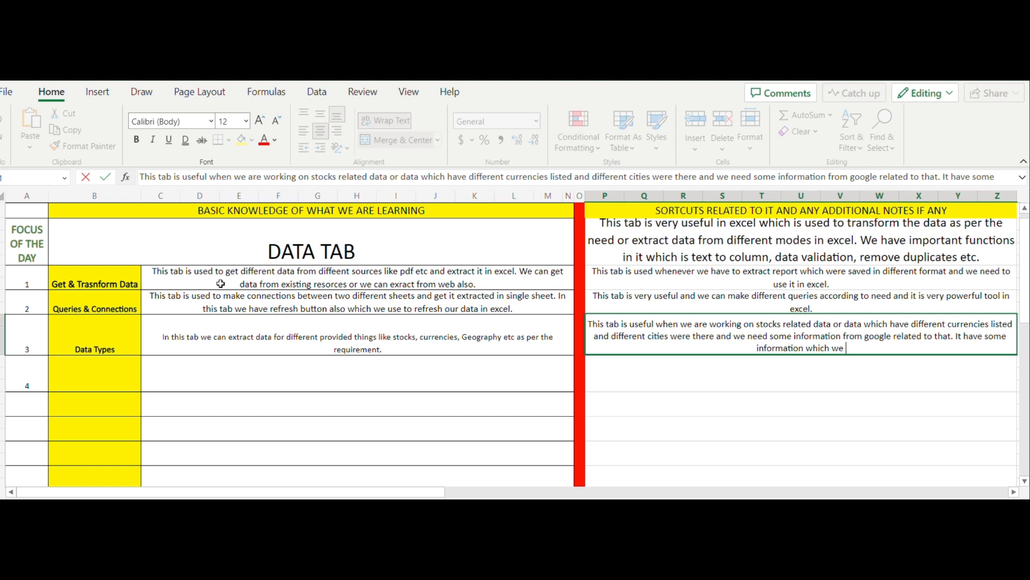
pyautogui.write('at')
pyautogui.press('BackSpace')
pyautogui.press('BackSpace')
pyautogui.press('BackSpace')
pyautogui.press('BackSpace')
pyautogui.press('BackSpace')
pyautogui.press('BackSpace')
pyautogui.press('BackSpace')
pyautogui.press('BackSpace')
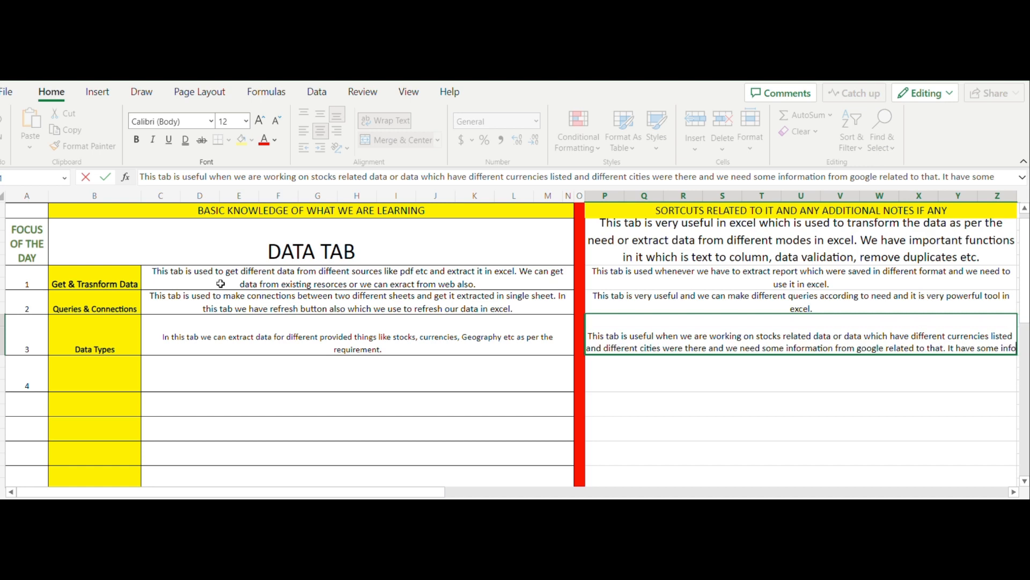
# Complete the entry 3 note with "useful informations which we can extract from google."
pyautogui.write('usefu')
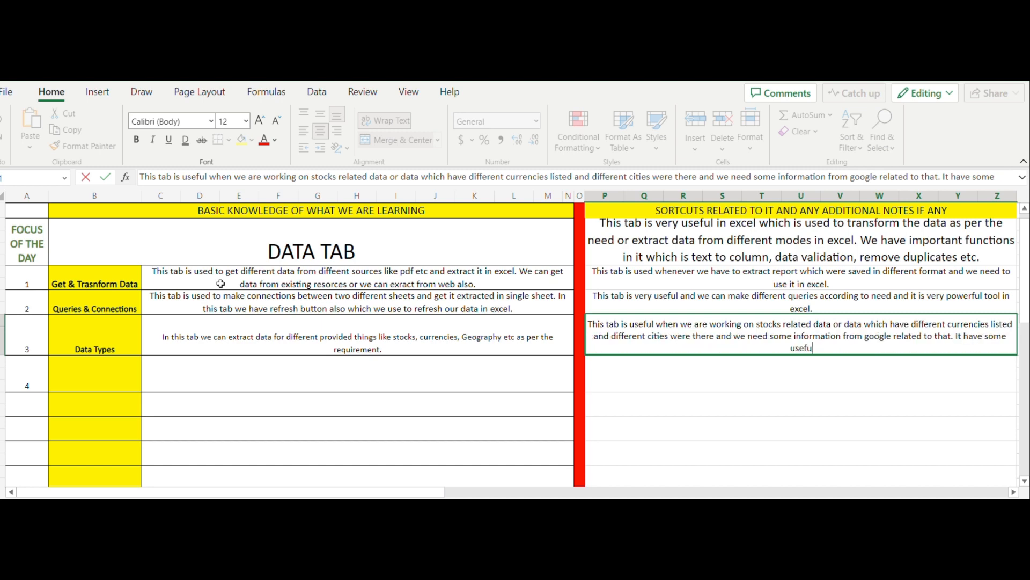
pyautogui.write('l informations which we')
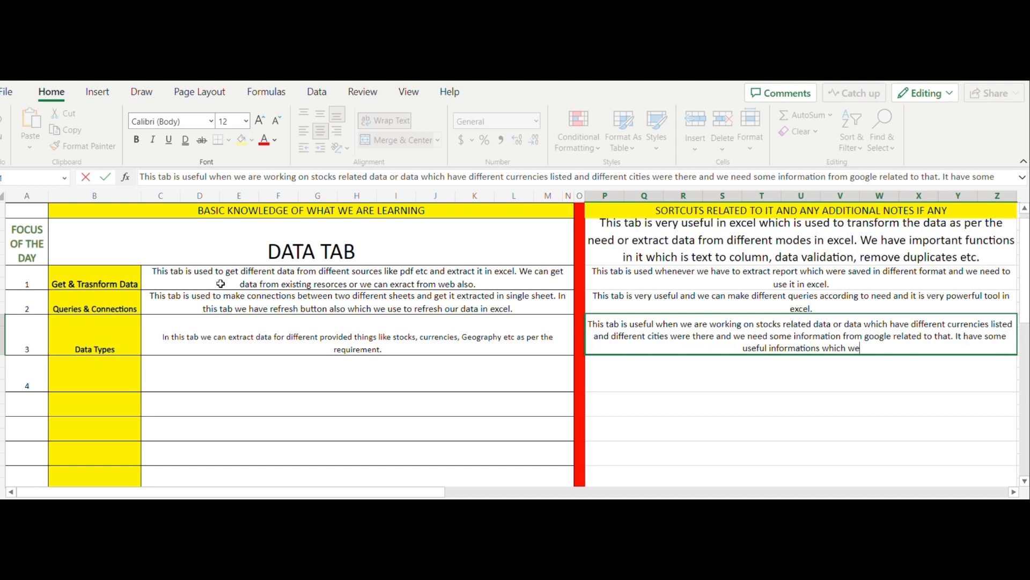
pyautogui.write(' can ex')
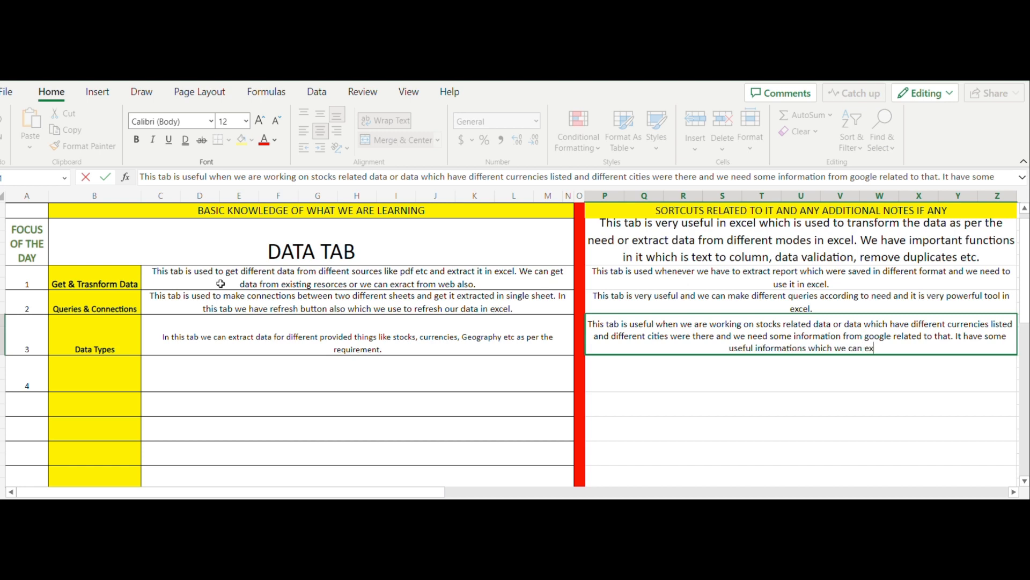
pyautogui.write('tract fro')
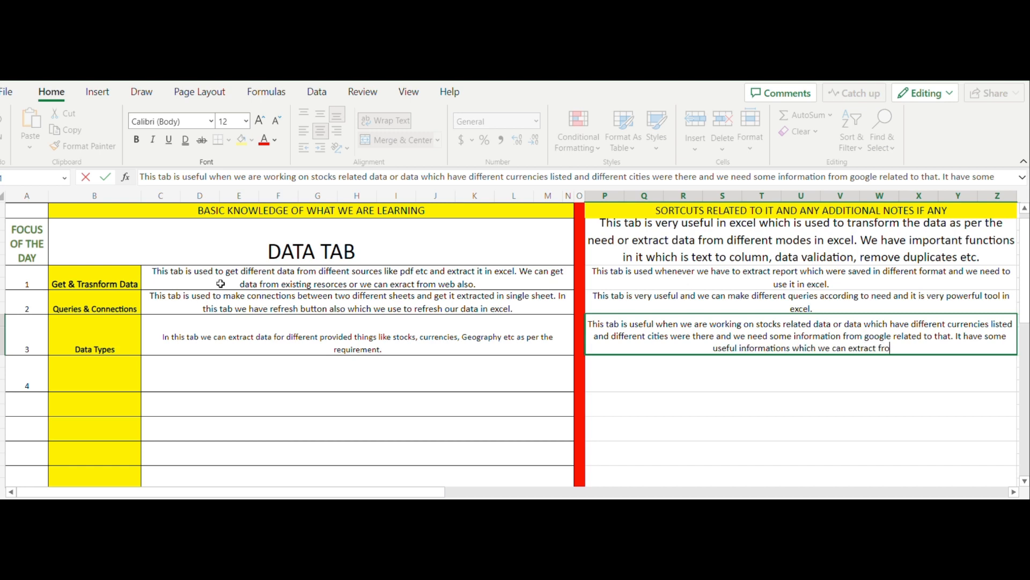
pyautogui.write('m google.')
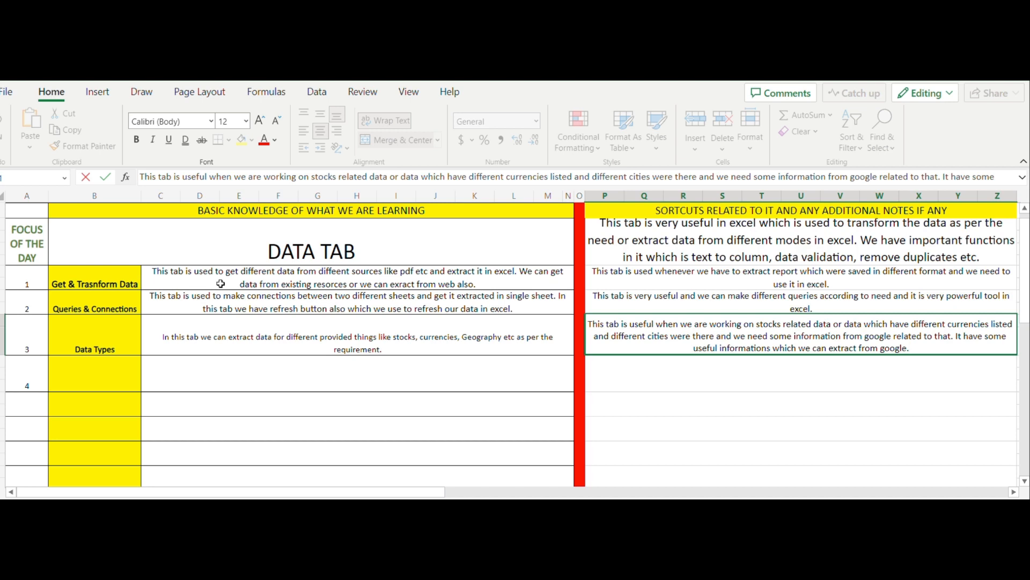
pyautogui.press('Return')
# Label entry 4 as "Sort & Filter"
pyautogui.press('Left')
pyautogui.press('Left')
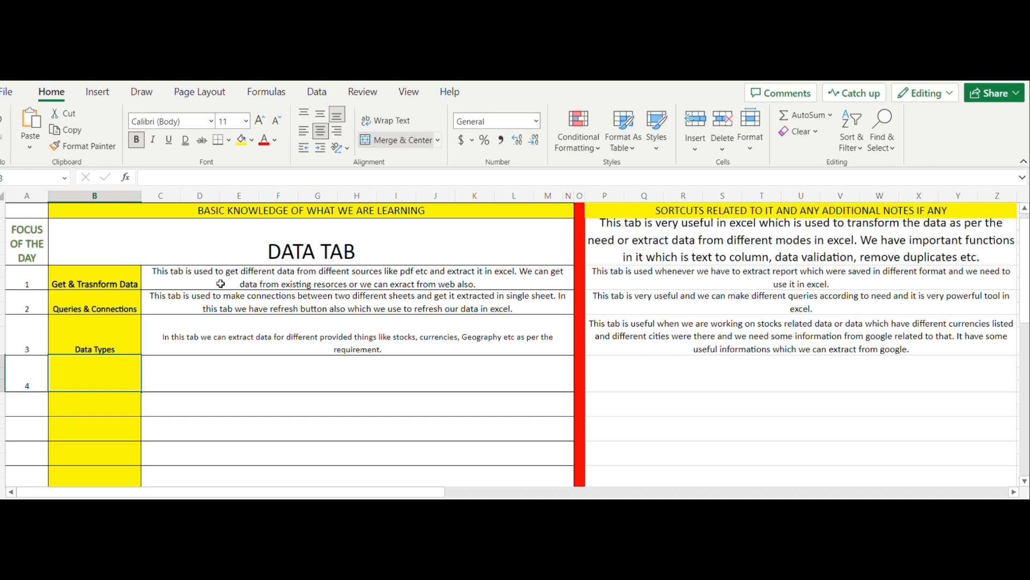
pyautogui.write('Sort')
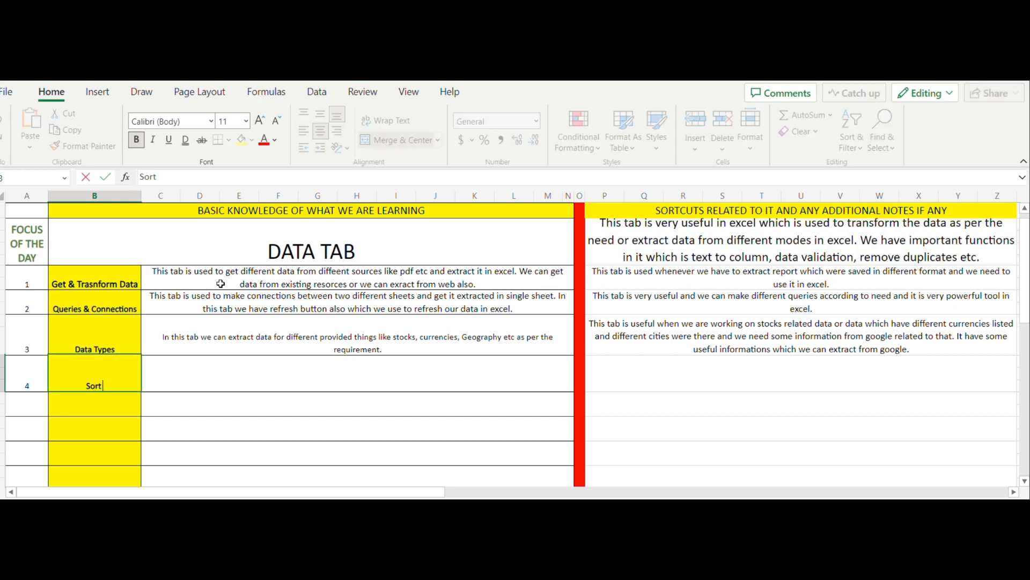
pyautogui.write(' & Filter')
pyautogui.press('Tab')
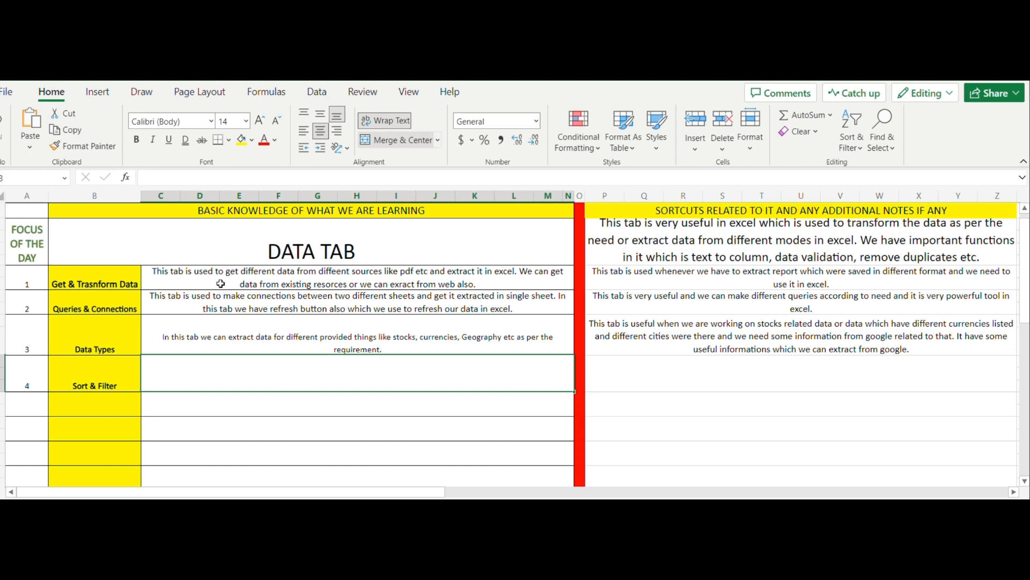
# Begin the Sort & Filter description with "In this tab we have very important tab which is fillter tab"
pyautogui.write('In ')
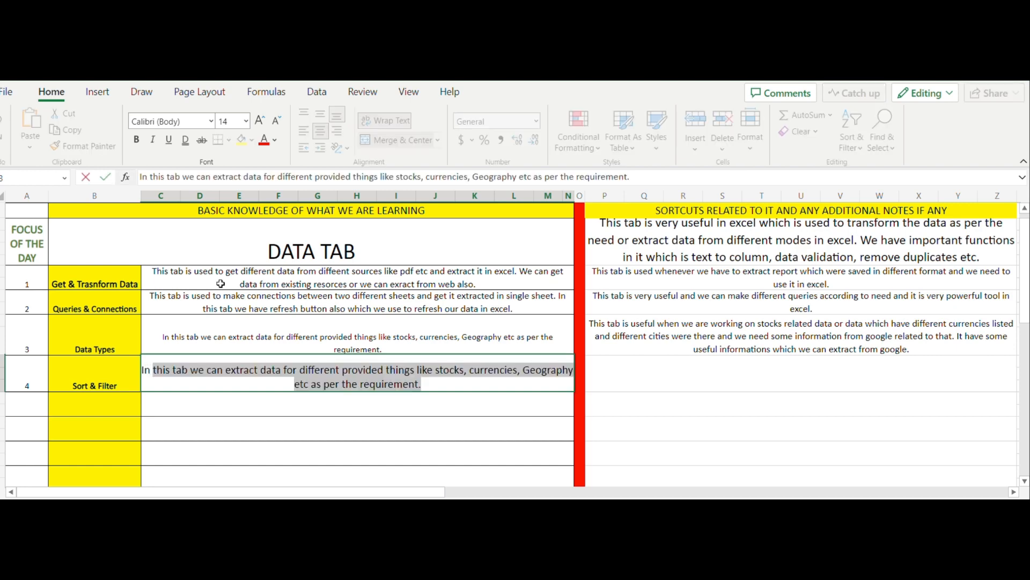
pyautogui.write('this tab we ')
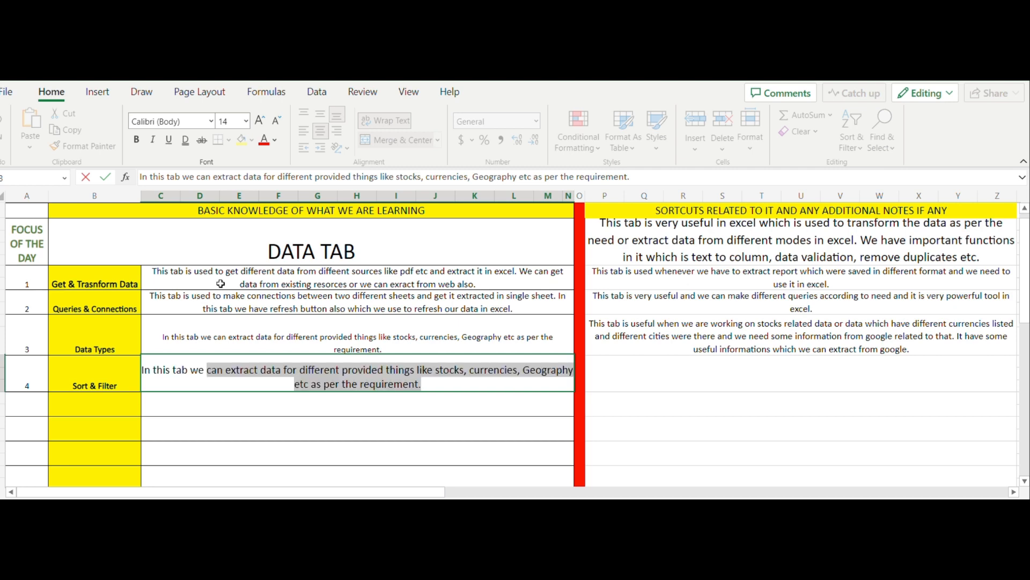
pyautogui.write('have very i')
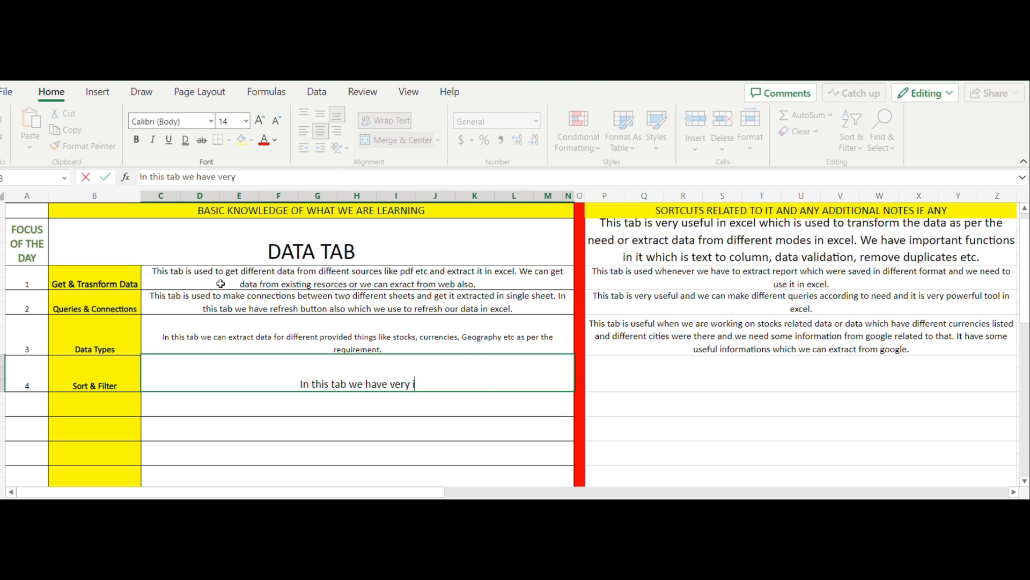
pyautogui.write('mportant ')
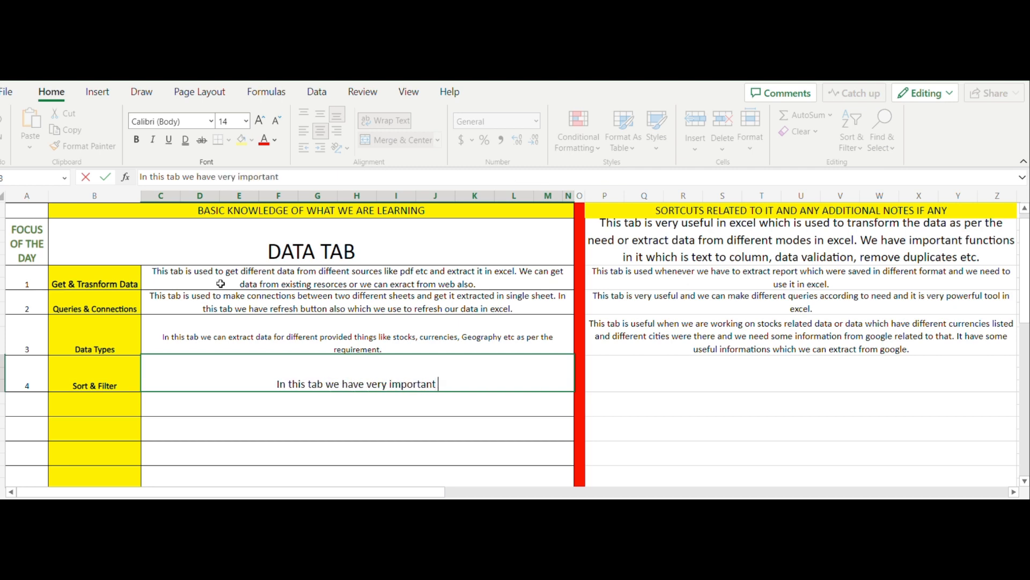
pyautogui.write('tab')
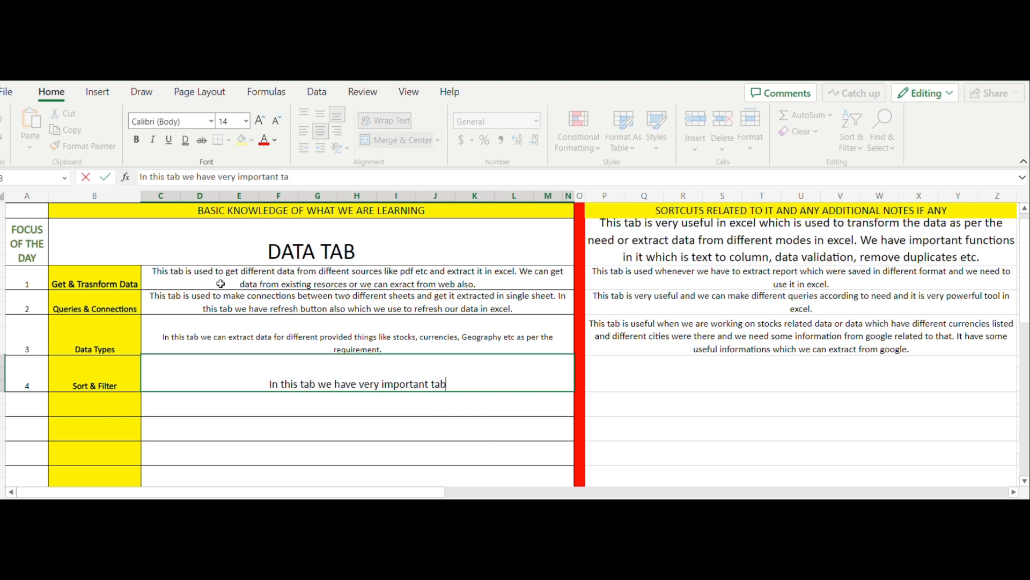
pyautogui.write(' which is fillter tab ')
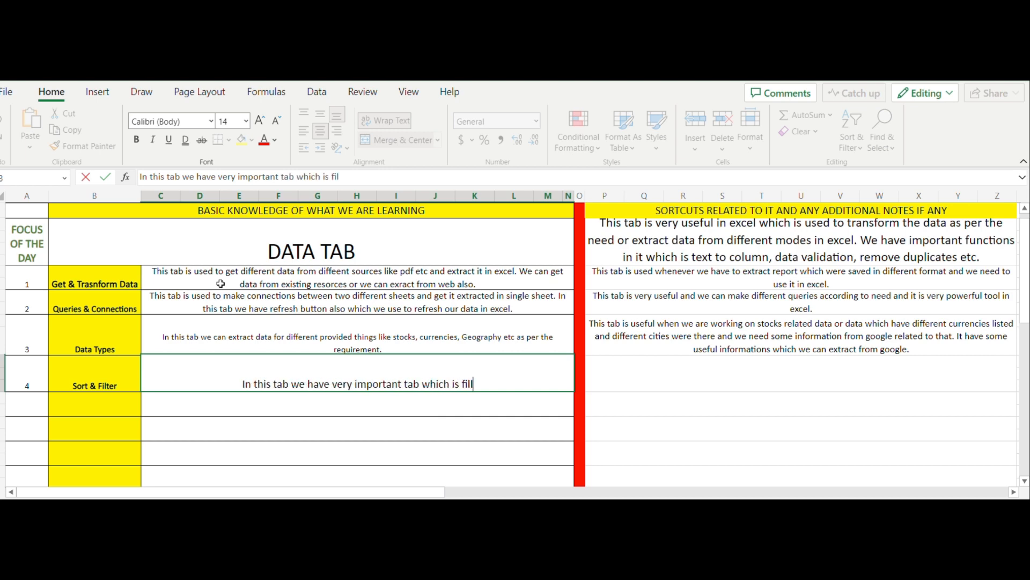
# Continue the Sort & Filter description with "and which is widely used in excel to filter out data as per need"
pyautogui.write('and which is ')
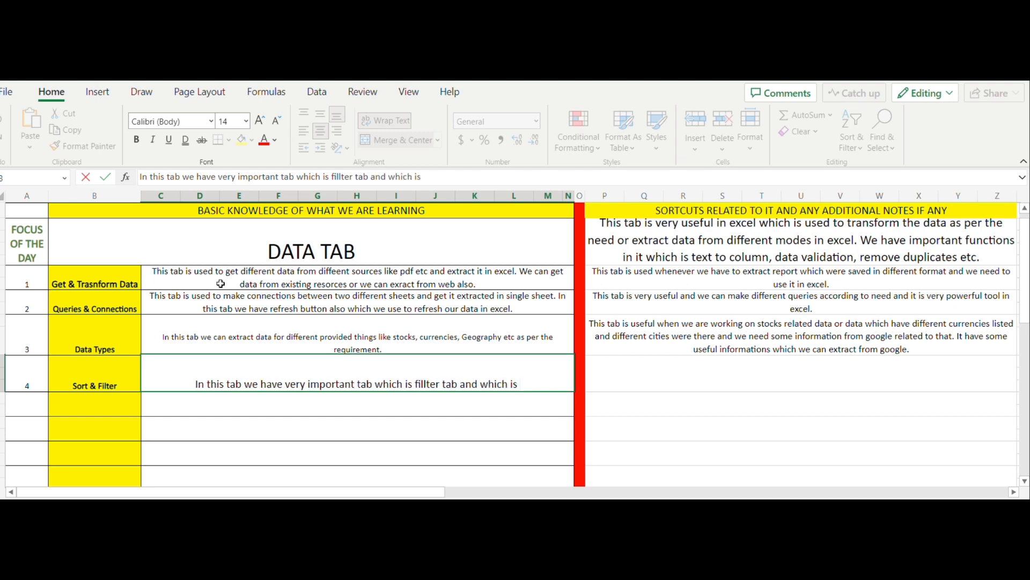
pyautogui.write('widel')
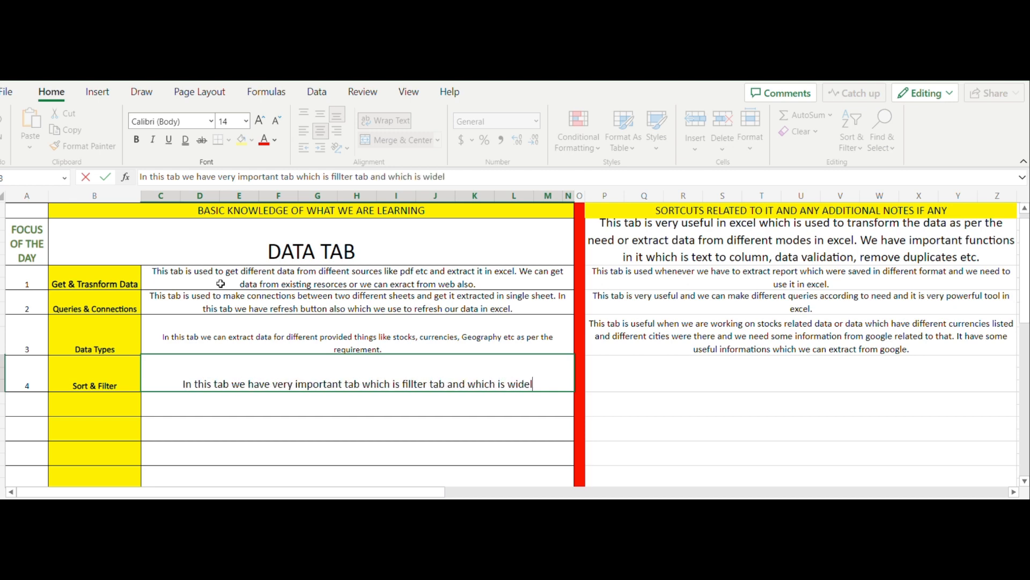
pyautogui.write('y used in excel')
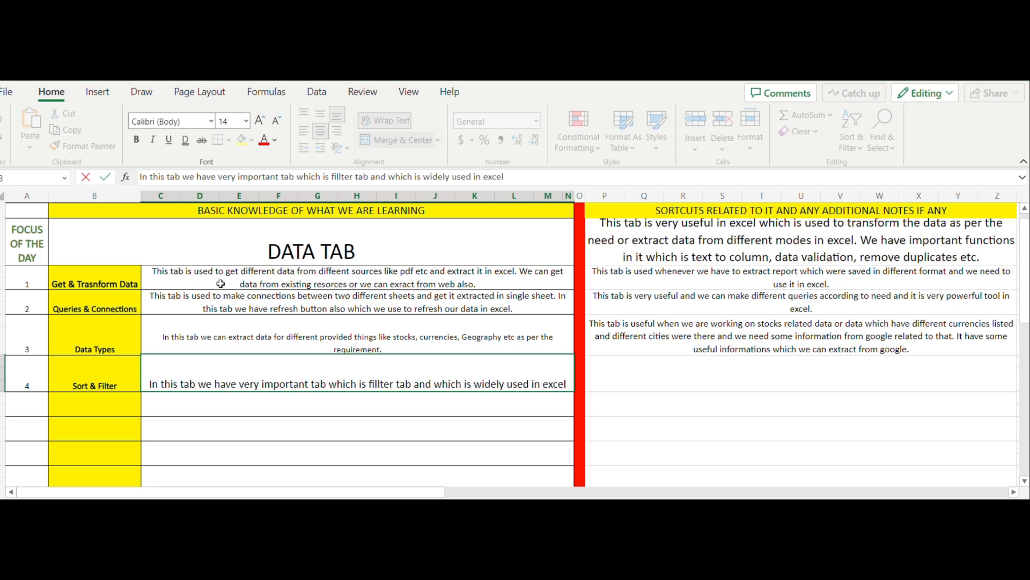
pyautogui.write(' to filter')
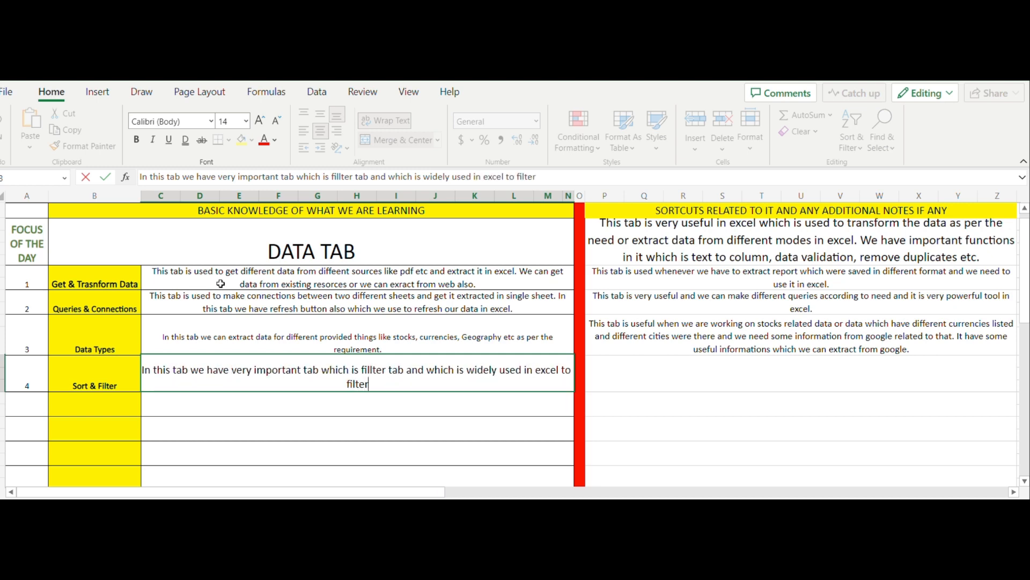
pyautogui.write(' out data as p')
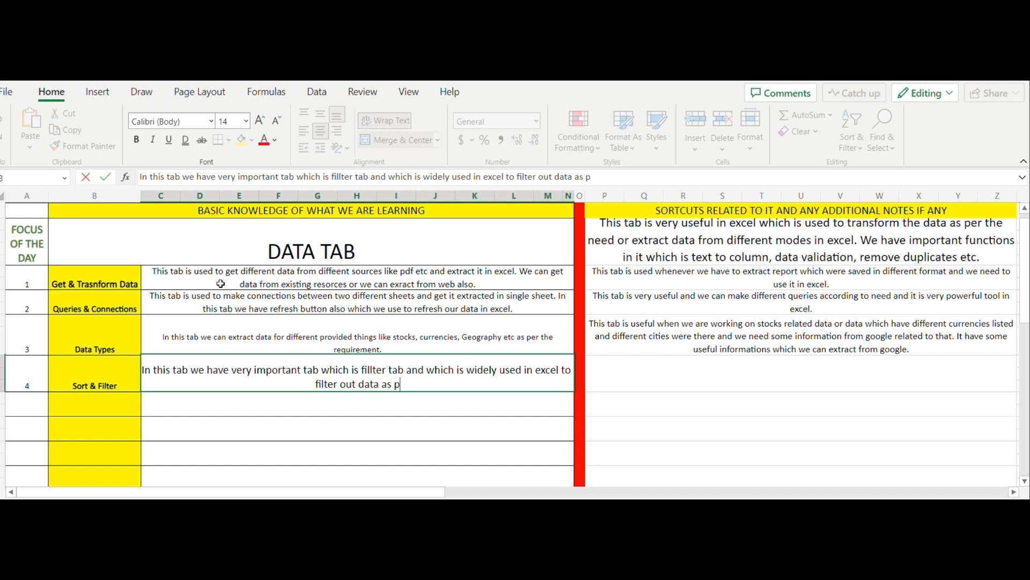
pyautogui.write('er needs')
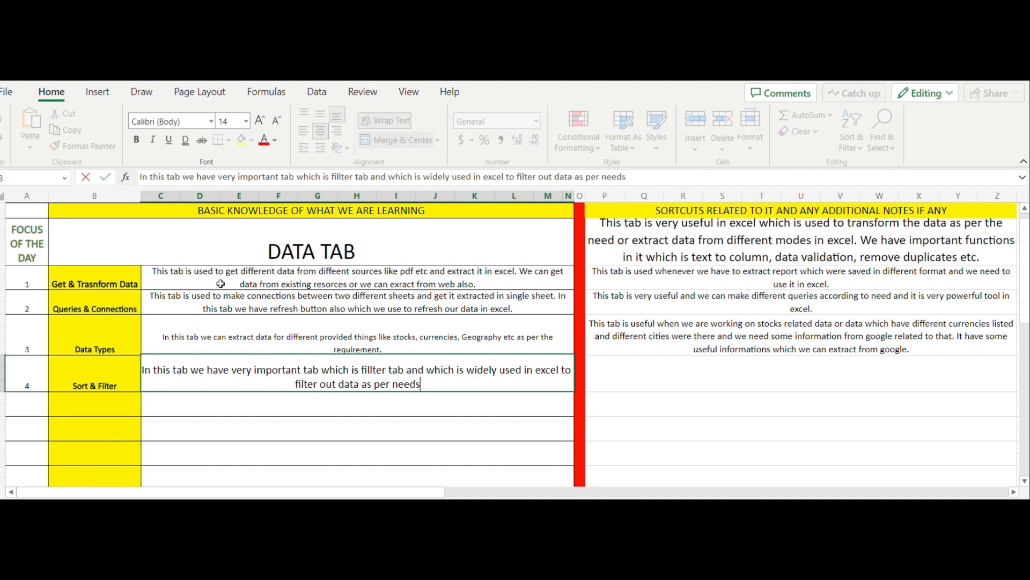
pyautogui.press('BackSpace')
# Continue the Sort & Filter description with ". We can sort our data in accending and decending order also from the sort tab."
pyautogui.write('. We can')
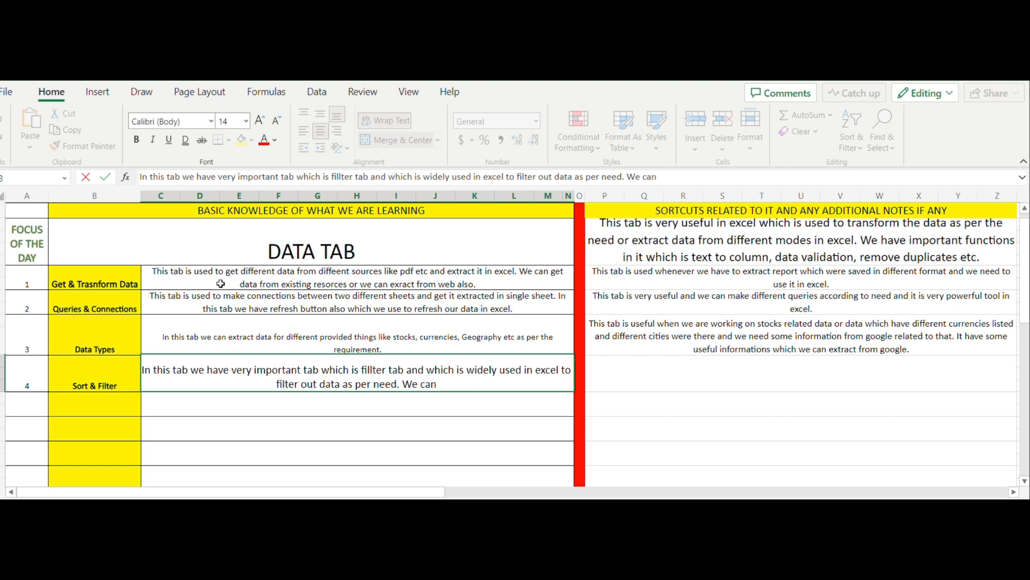
pyautogui.write('sort ')
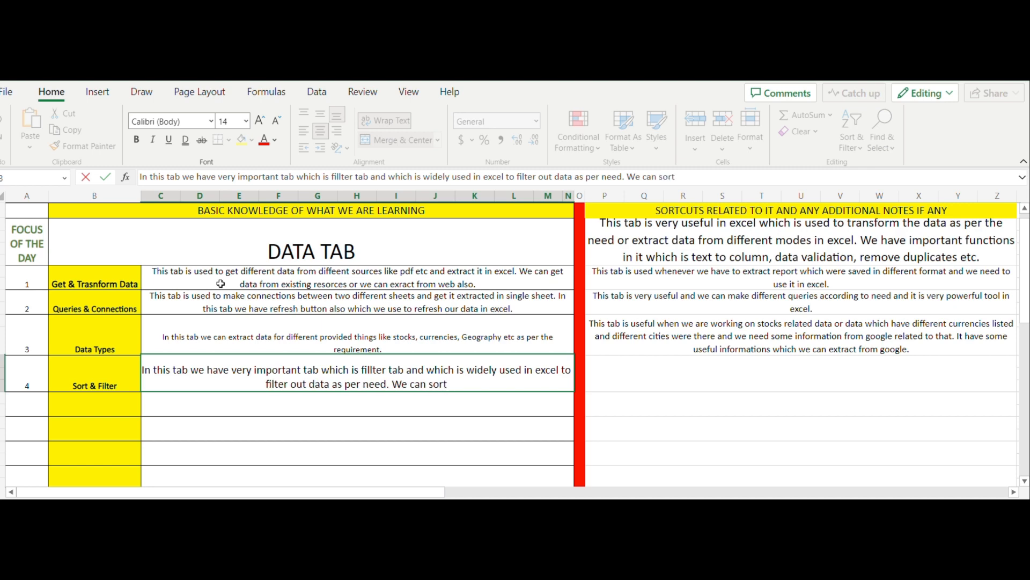
pyautogui.write('oru')
pyautogui.press('BackSpace')
pyautogui.press('BackSpace')
pyautogui.write('ur data ')
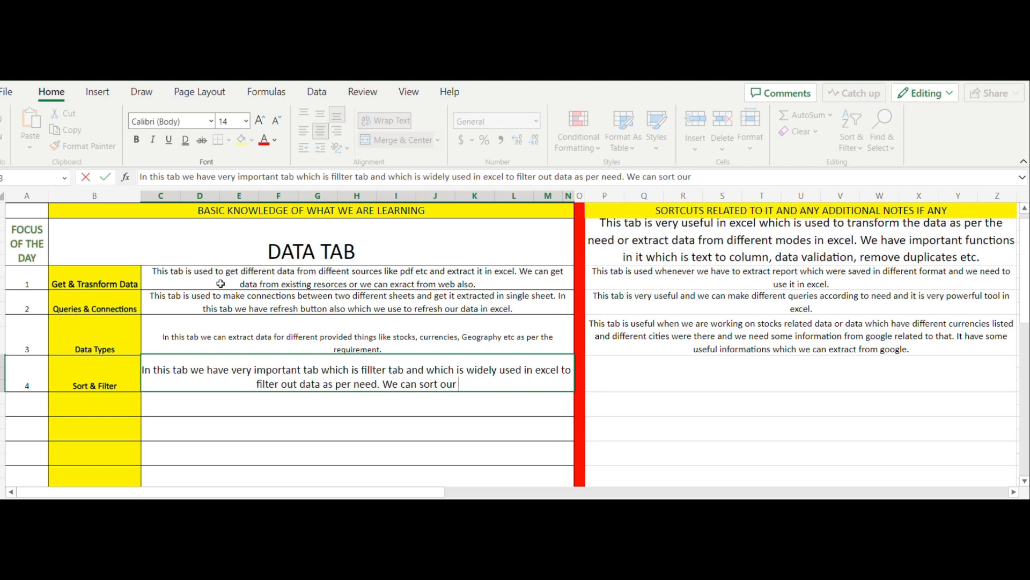
pyautogui.write('in ')
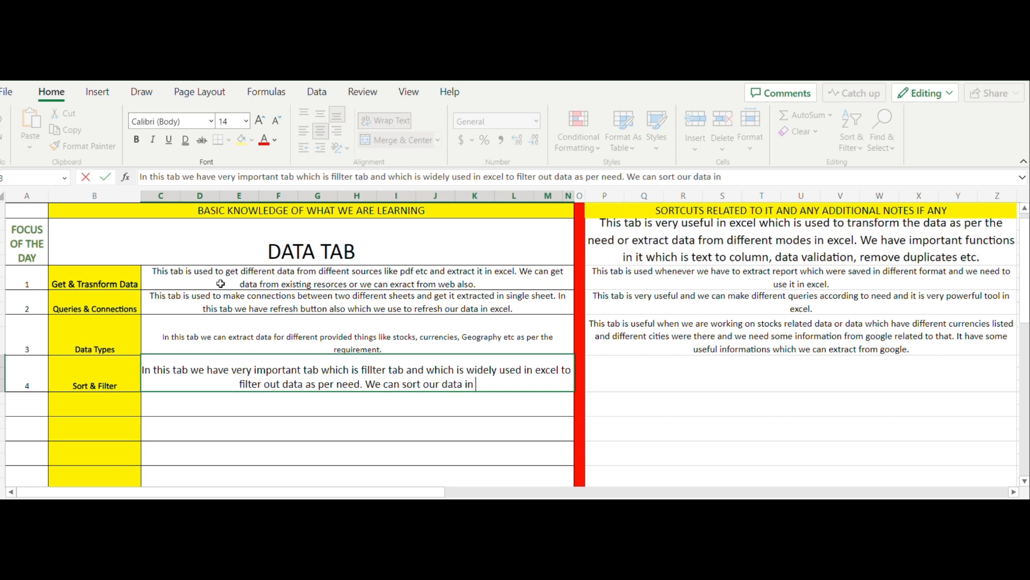
pyautogui.write('accending ')
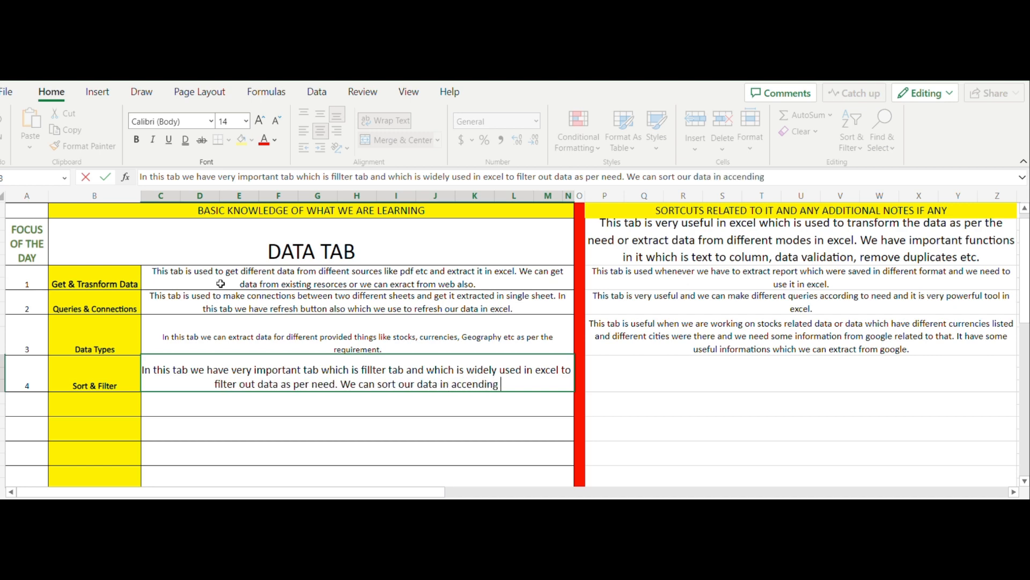
pyautogui.write('and decendin')
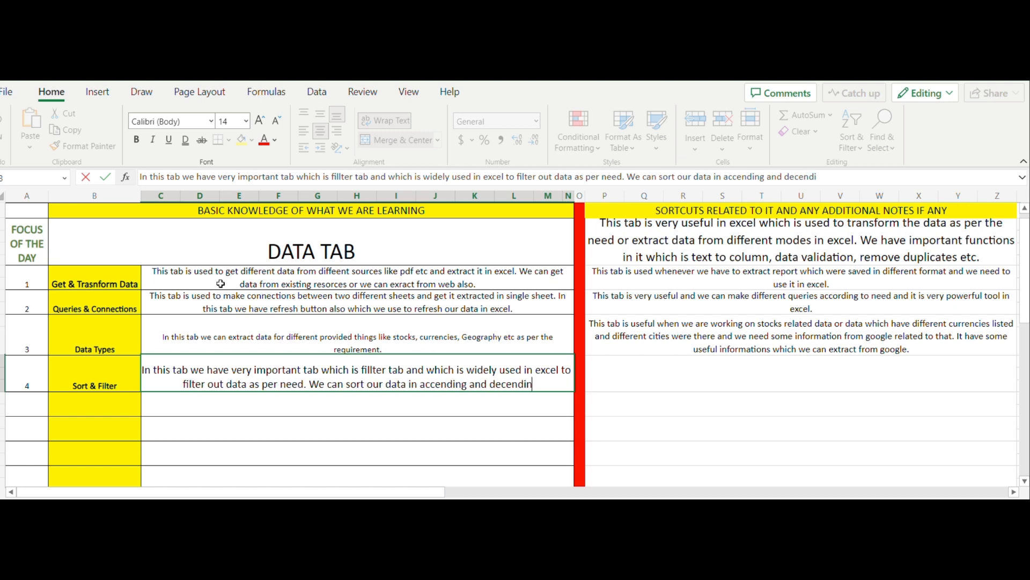
pyautogui.write('g orde')
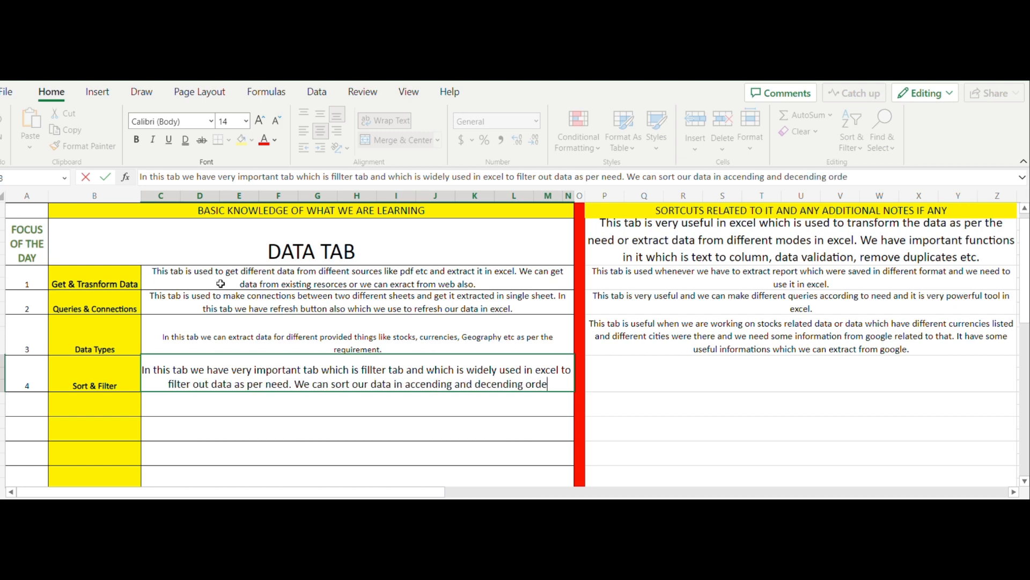
pyautogui.write('r also f')
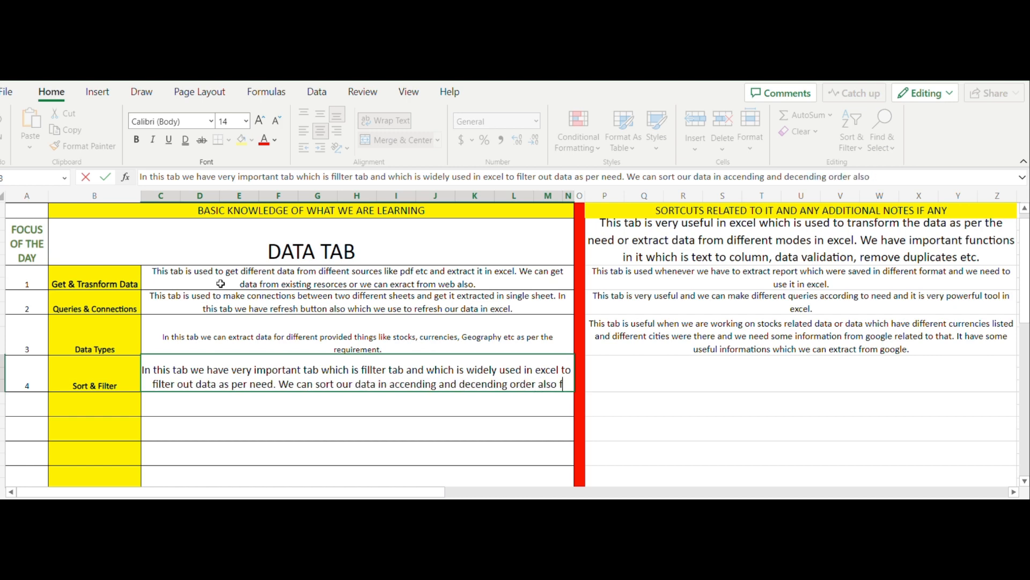
pyautogui.write('rom t')
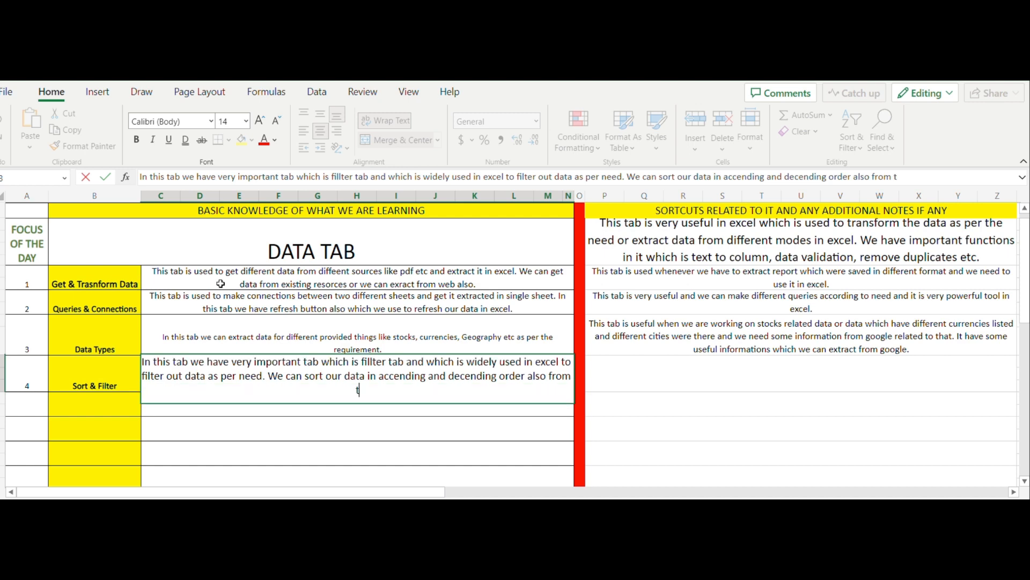
pyautogui.write('he sort tab. ')
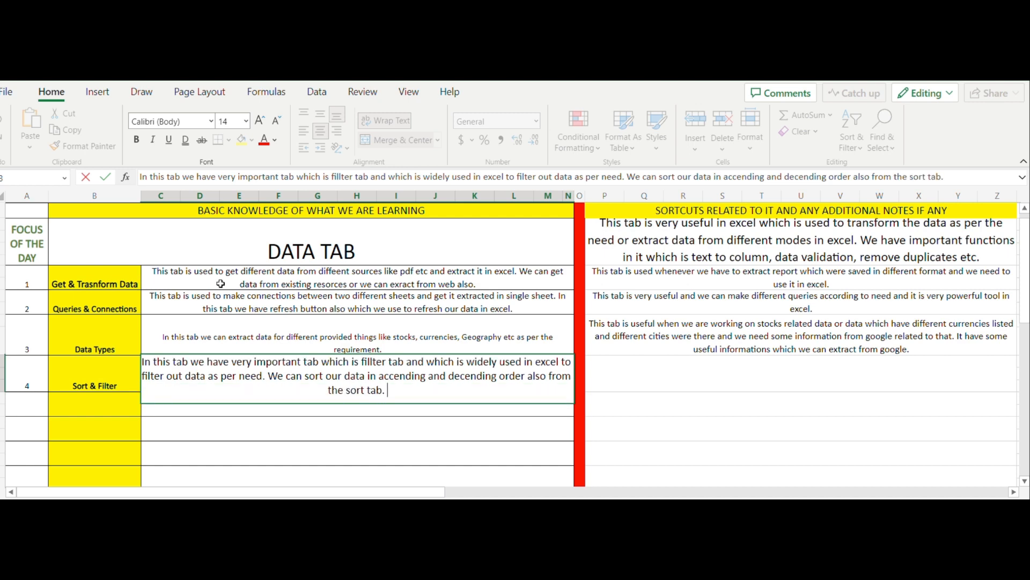
# Finish the Sort & Filter description with "We have advance filter option also in this." and reduce its font size to 12
pyautogui.write('We ha')
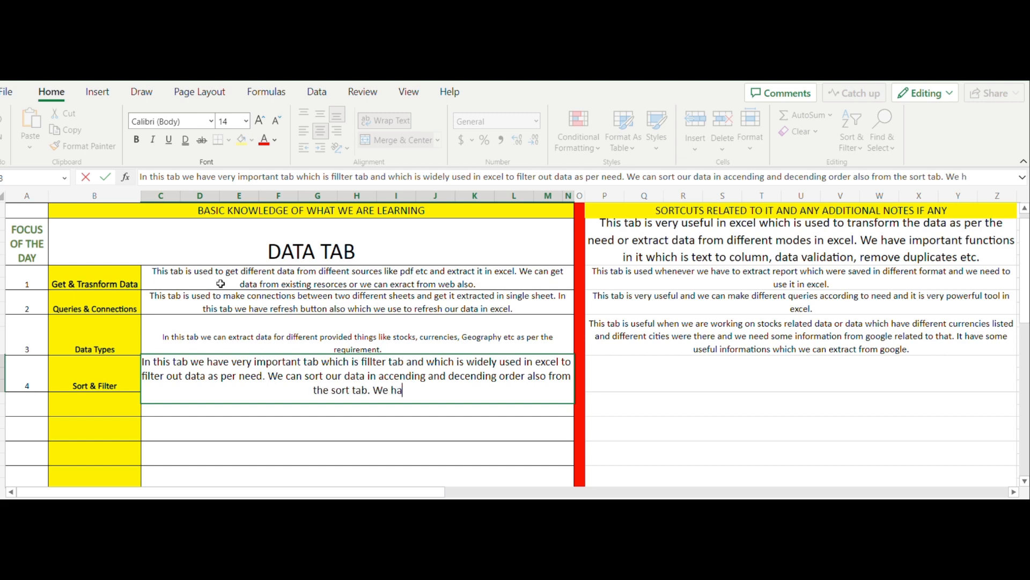
pyautogui.write('ve advan')
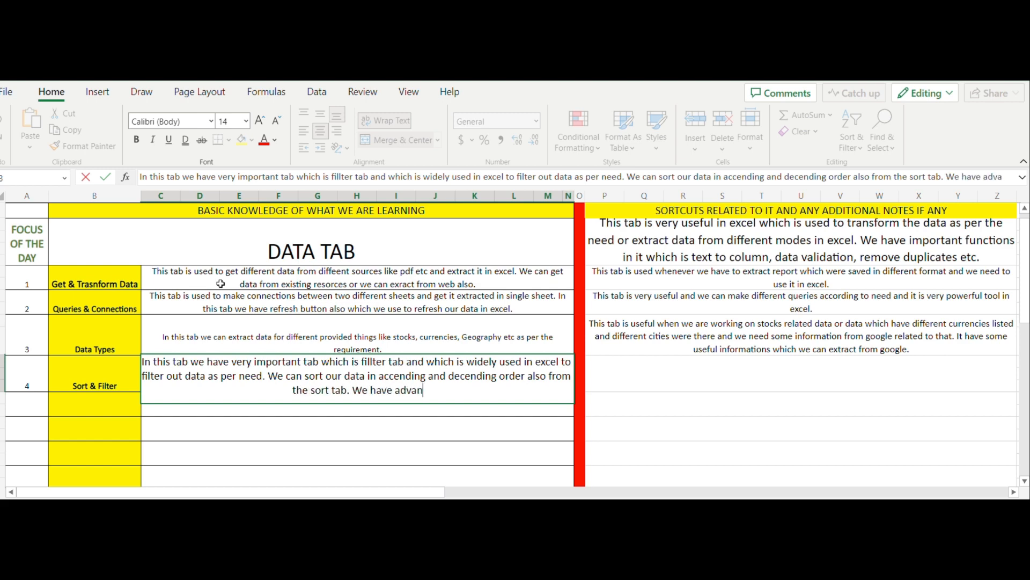
pyautogui.write('ce filter')
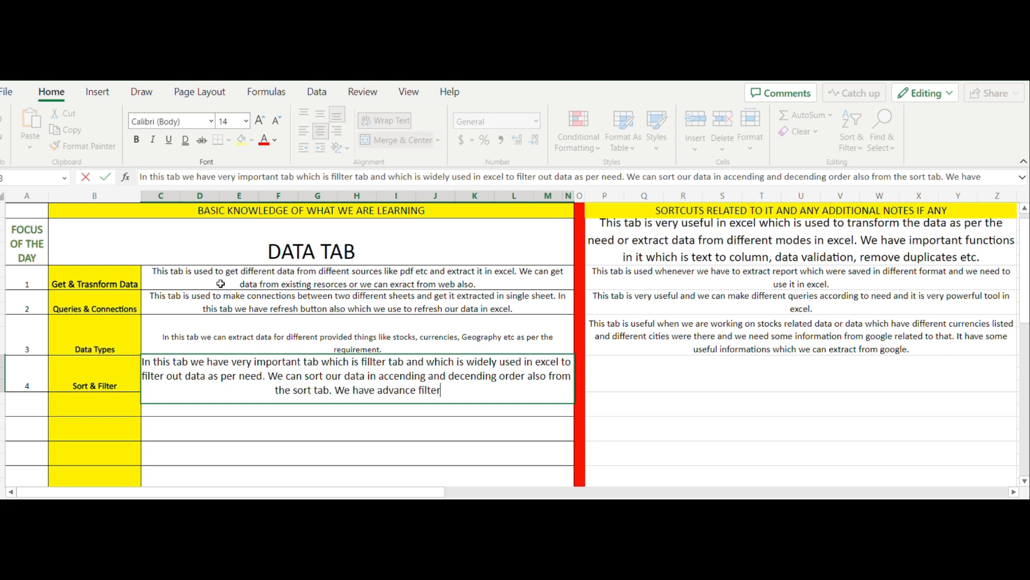
pyautogui.write(' option also in this')
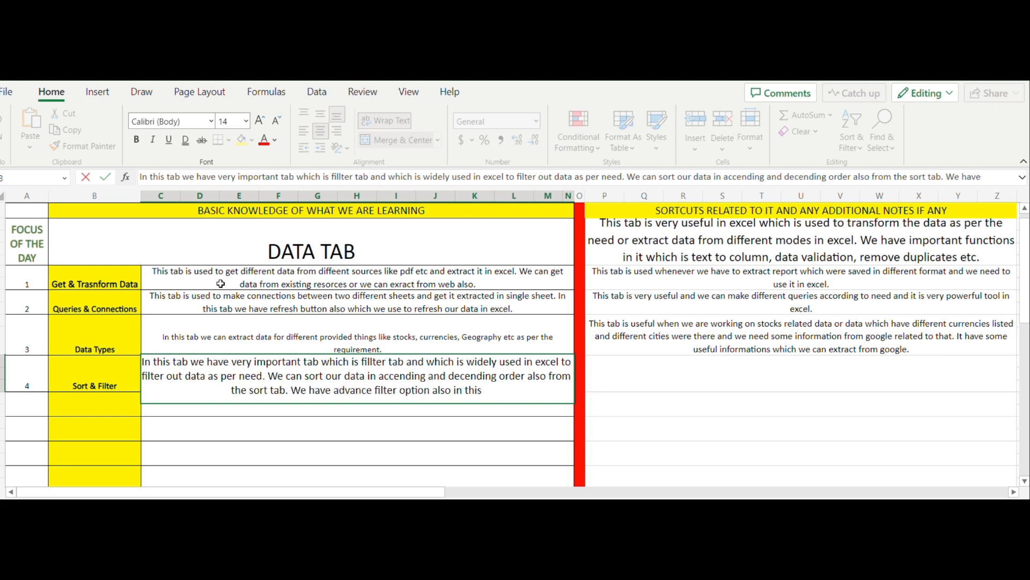
pyautogui.press('BackSpace')
pyautogui.write('.')
pyautogui.press('Tab')
pyautogui.press('Tab')
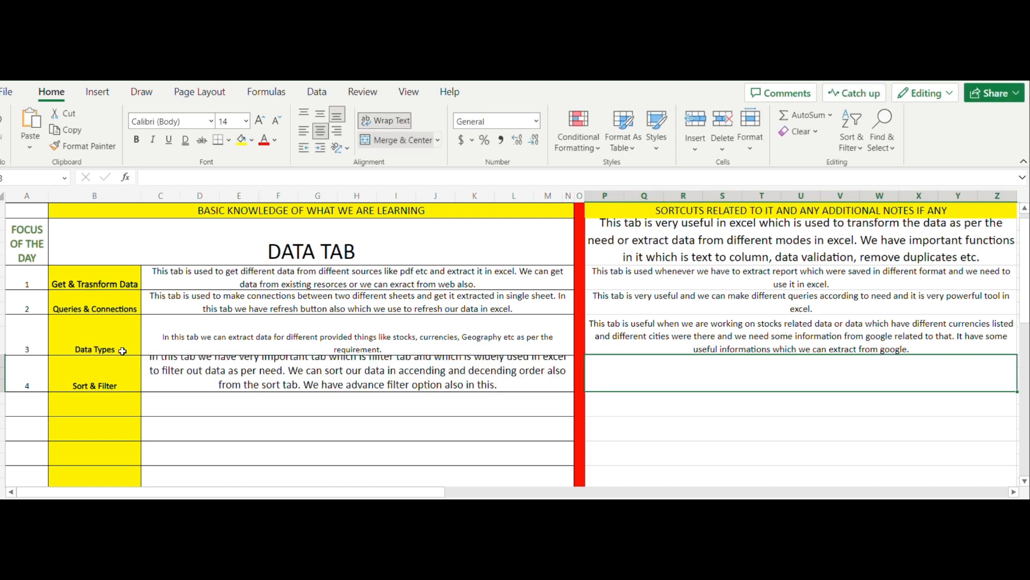
pyautogui.click(189, 377)
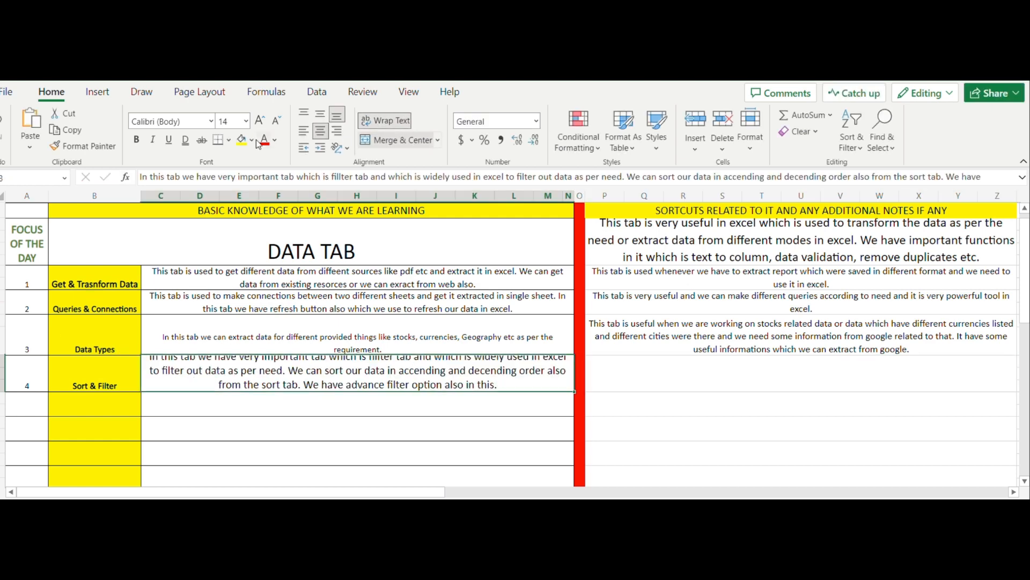
pyautogui.click(276, 123)
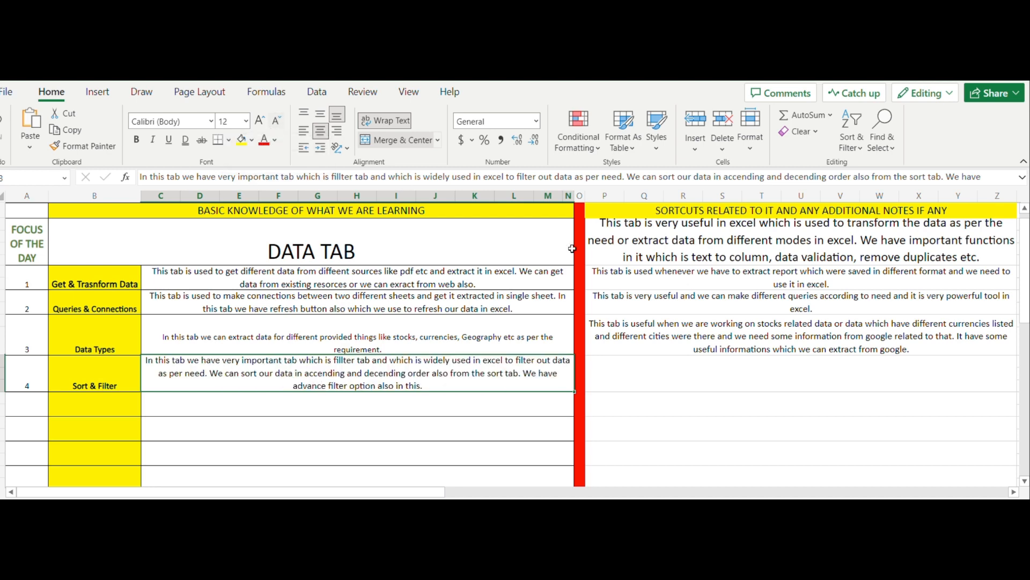
# Enter "SORTCUTS OF FILTER TAB - ALT + D + F + F" as the additional note for entry 4
pyautogui.click(661, 373)
pyautogui.write('S')
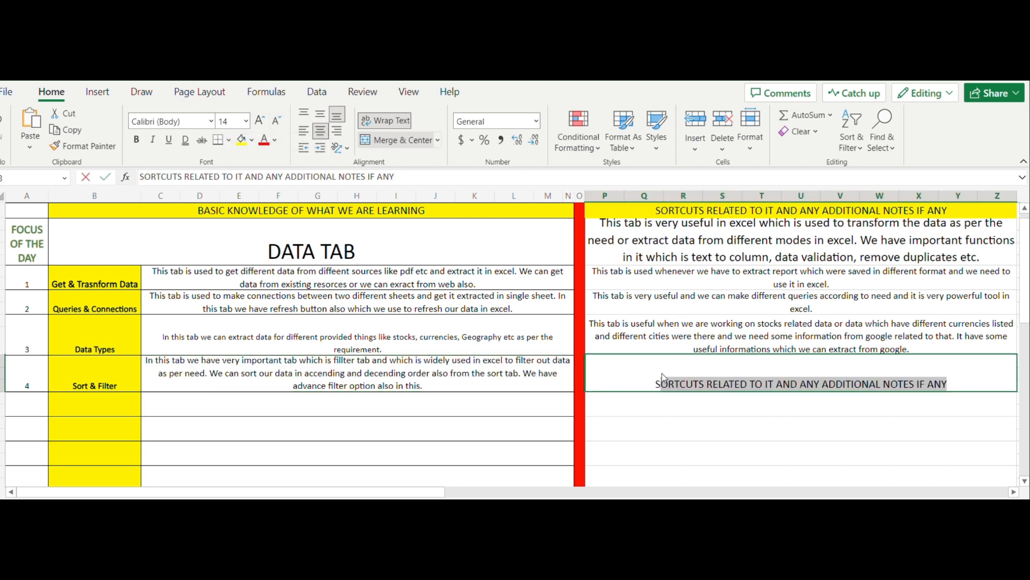
pyautogui.write('ORTCUTSS')
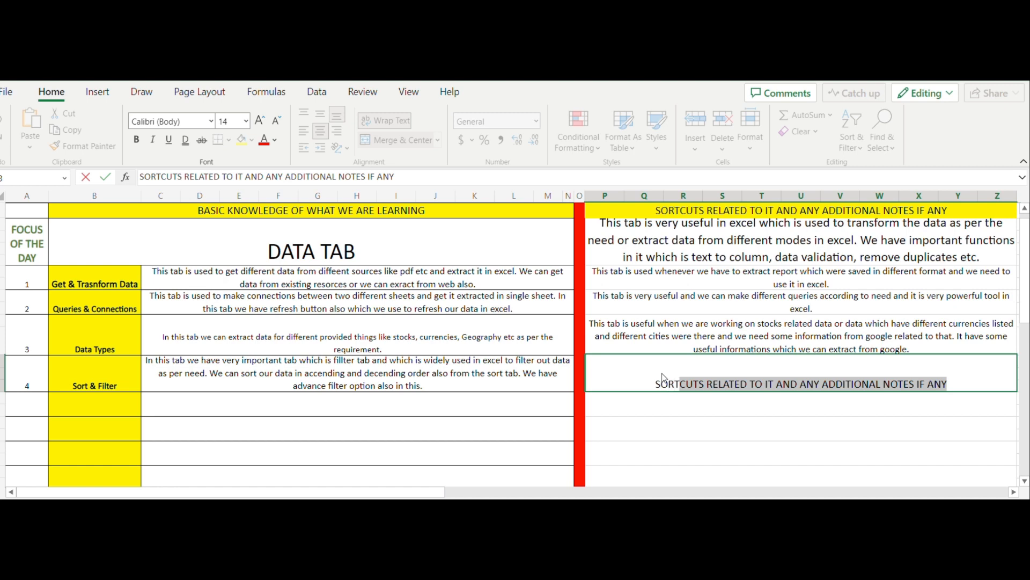
pyautogui.press('BackSpace')
pyautogui.press('BackSpace')
pyautogui.press('BackSpace')
pyautogui.press('BackSpace')
pyautogui.press('BackSpace')
pyautogui.press('BackSpace')
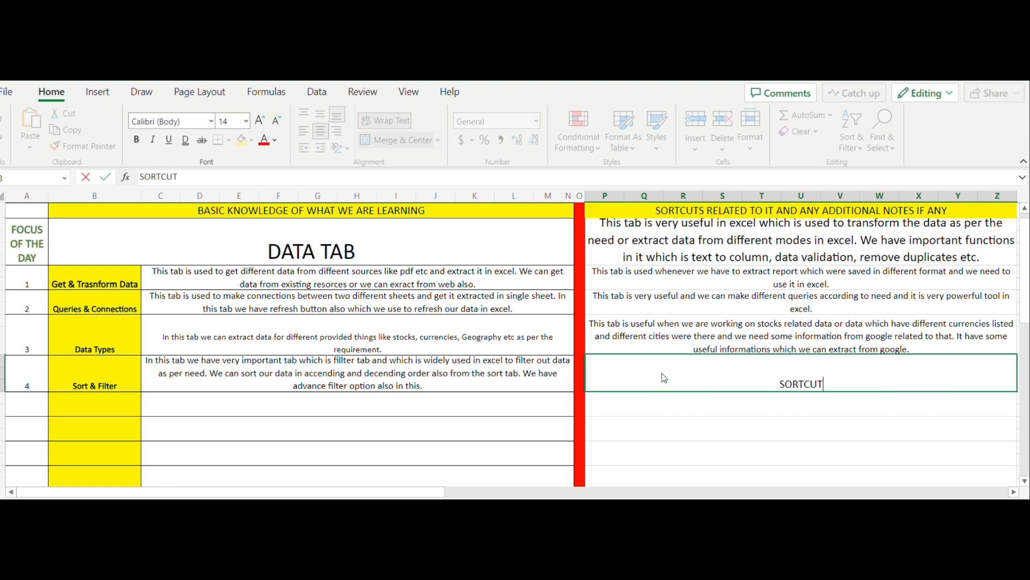
pyautogui.write('TCUTS ')
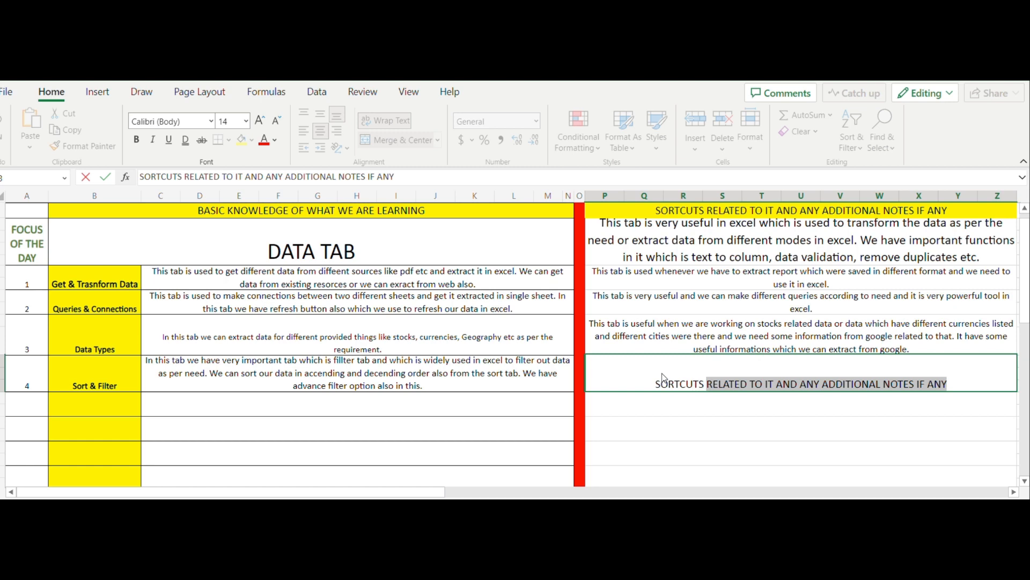
pyautogui.write('OF FI')
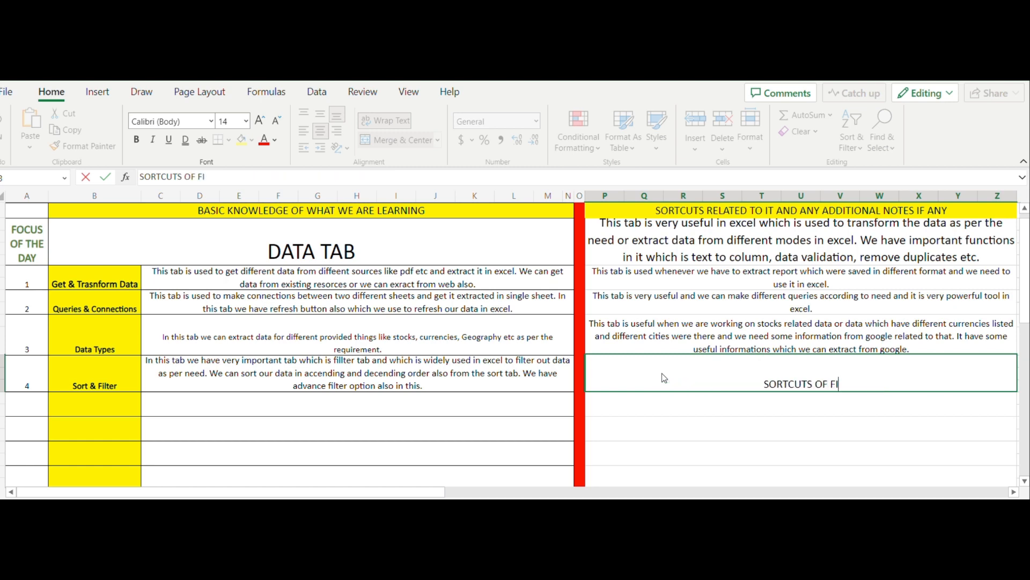
pyautogui.write('LTER TAB -')
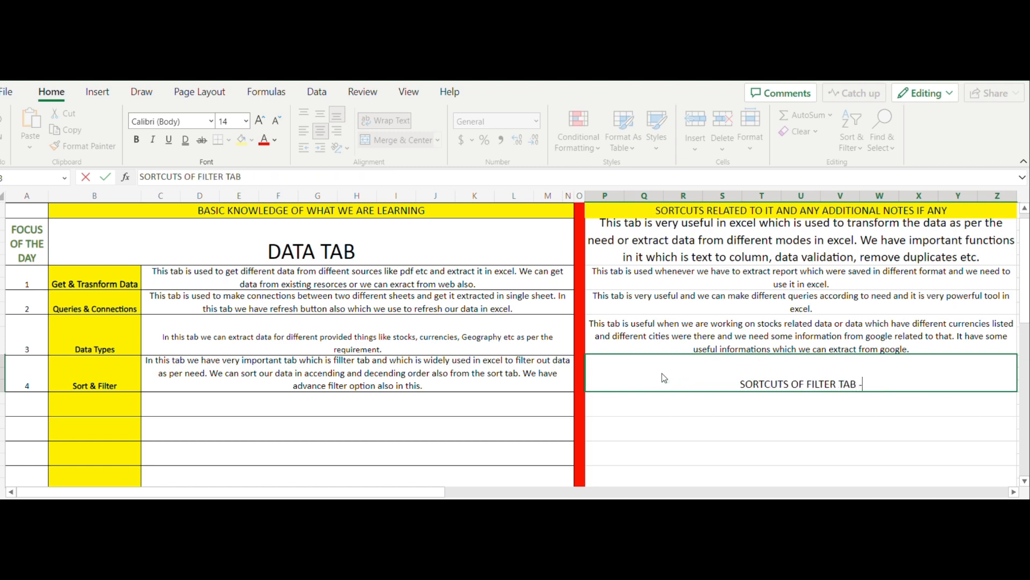
pyautogui.write(' ALT ')
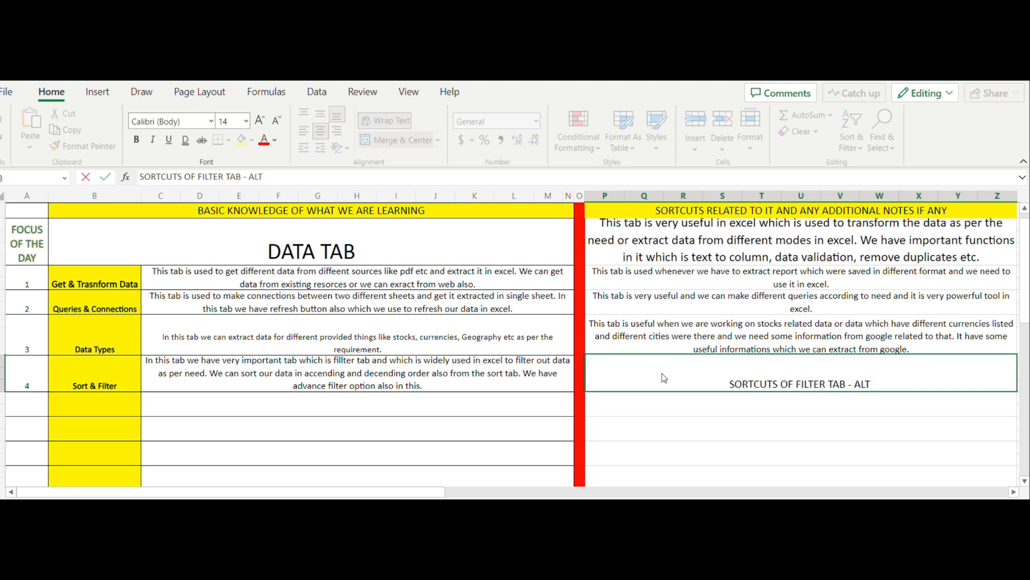
pyautogui.write('+')
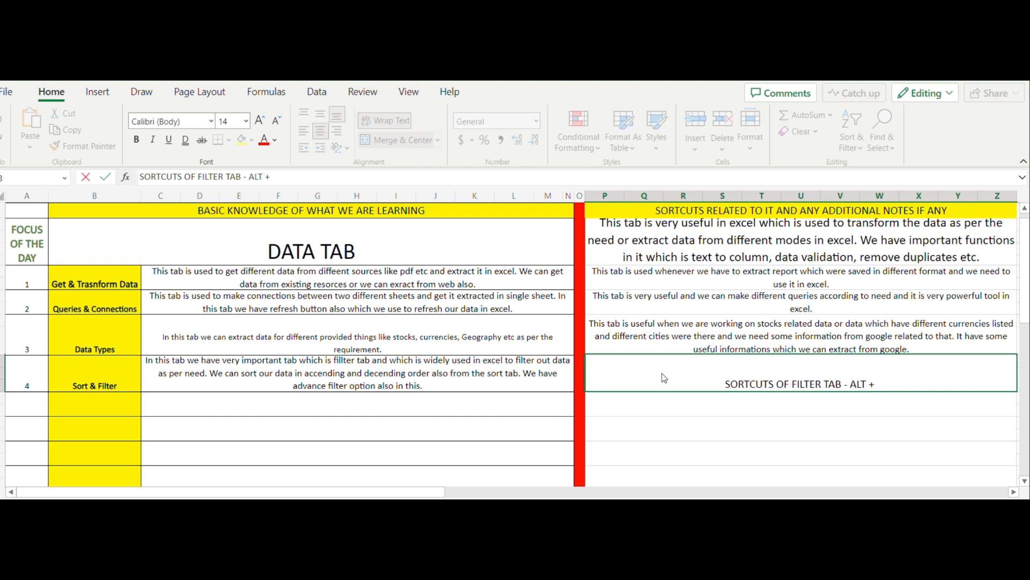
pyautogui.write(' D + F')
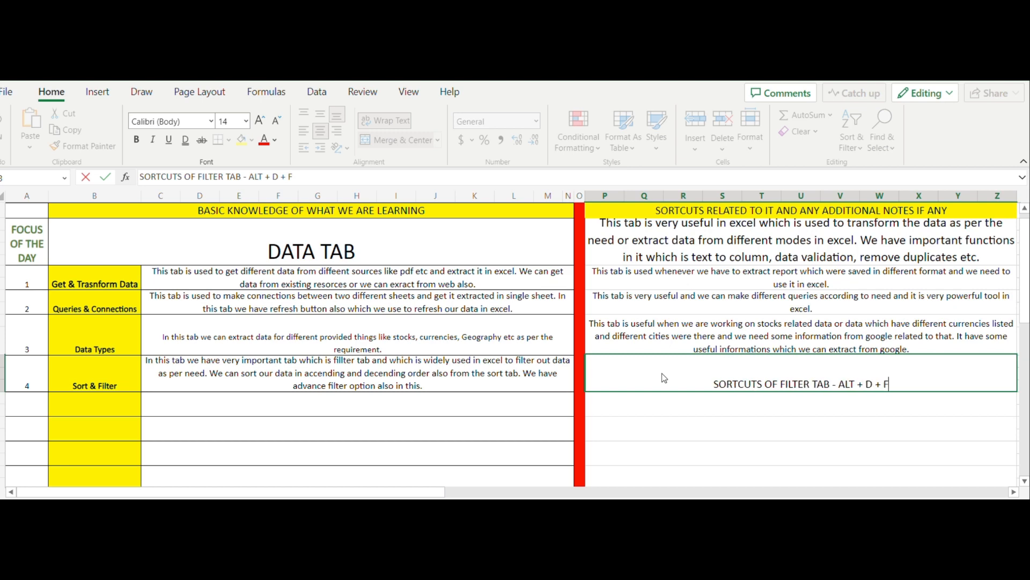
pyautogui.write(' + F')
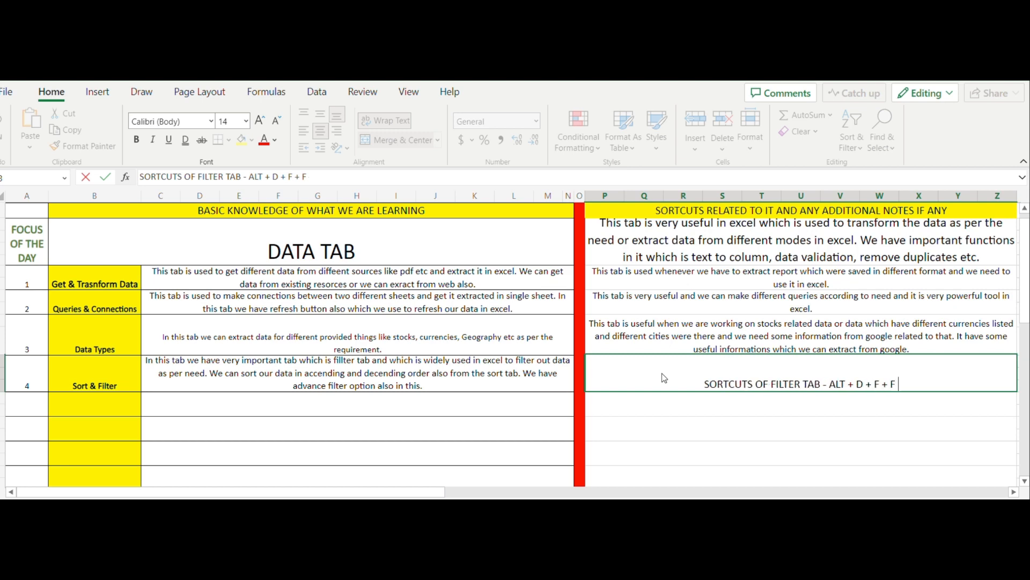
pyautogui.click(533, 403)
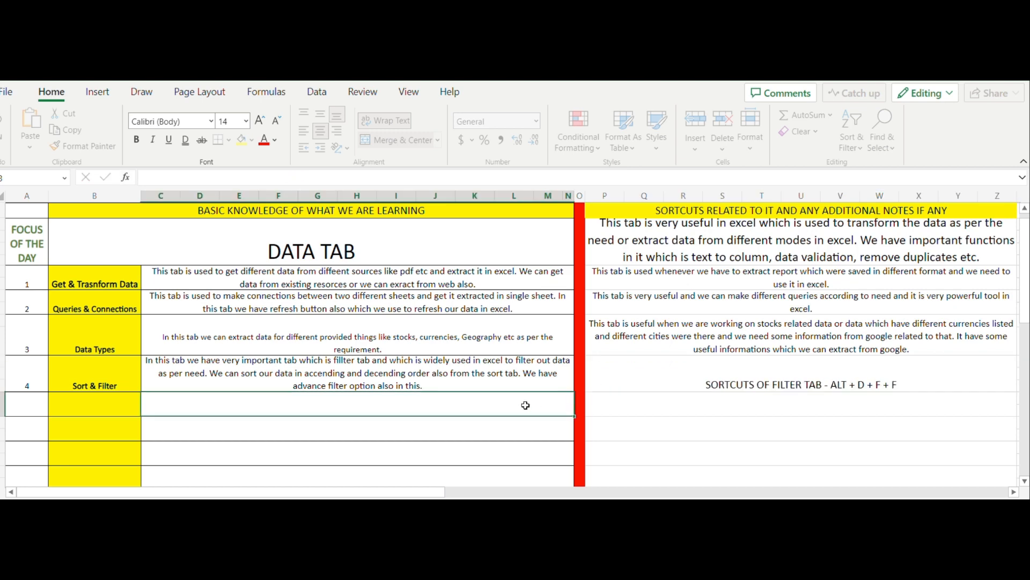
# Highlight the filter shortcut note of entry 4 with a yellow fill
pyautogui.click(701, 366)
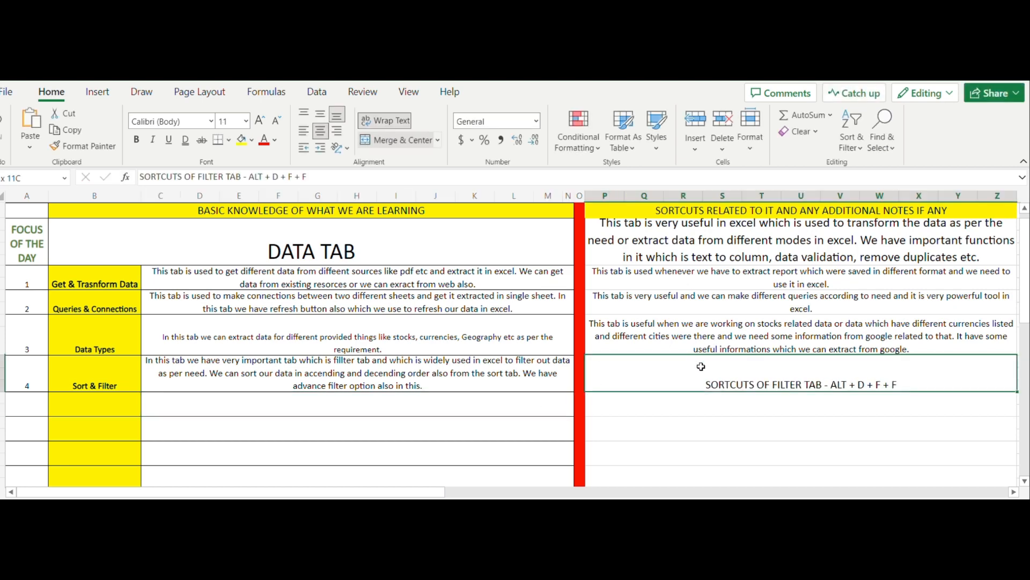
pyautogui.click(242, 141)
# Number the next entry 5 and label it "Data Tools"
pyautogui.click(121, 404)
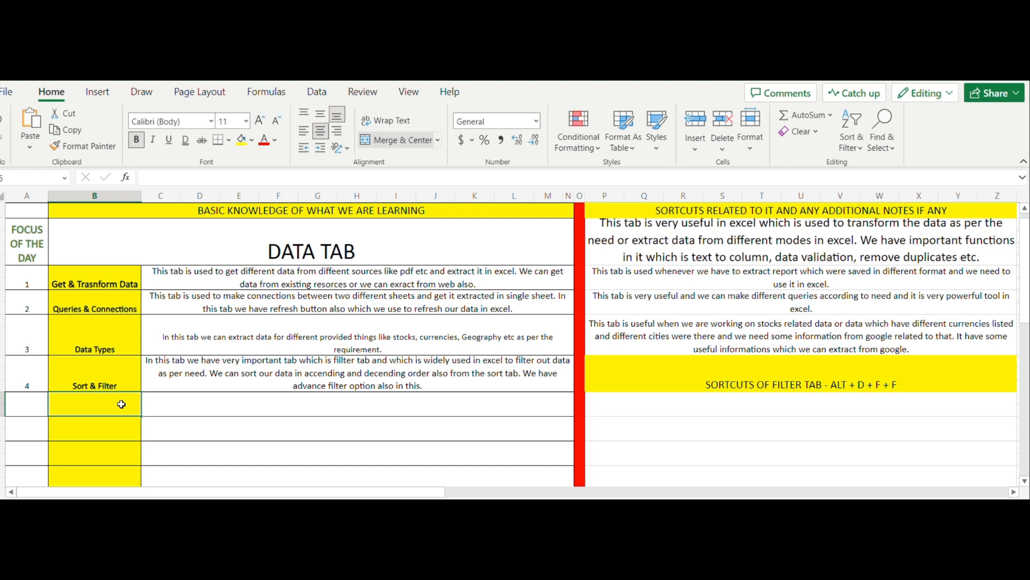
pyautogui.press('Left')
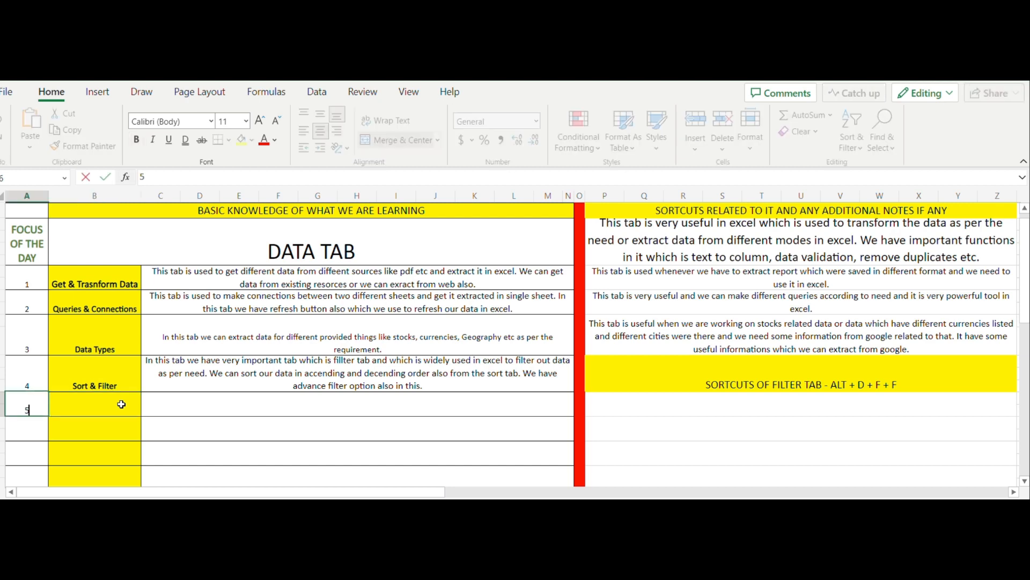
pyautogui.press('Right')
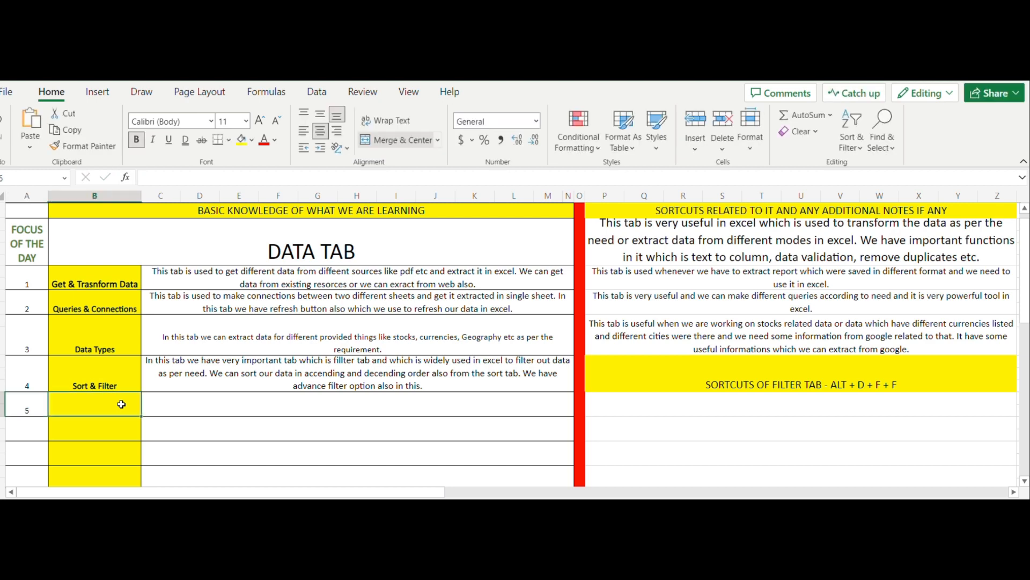
pyautogui.write('Data')
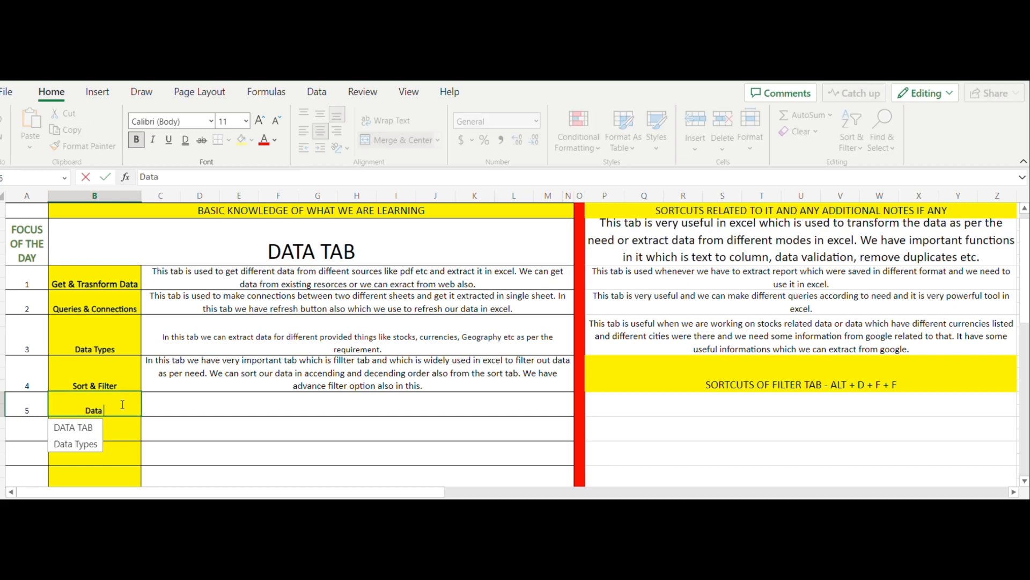
pyautogui.write(' Tools')
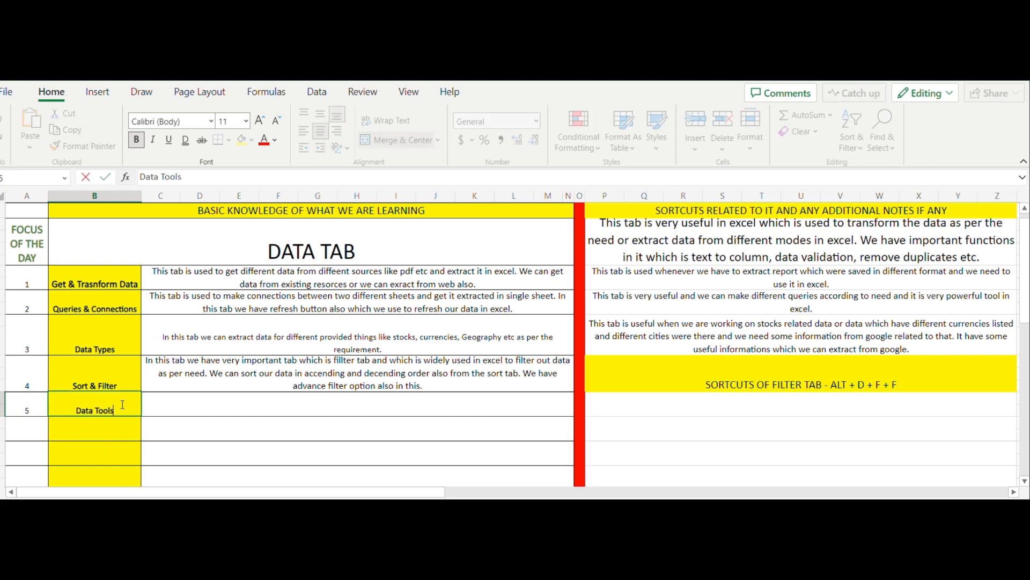
pyautogui.press('Tab')
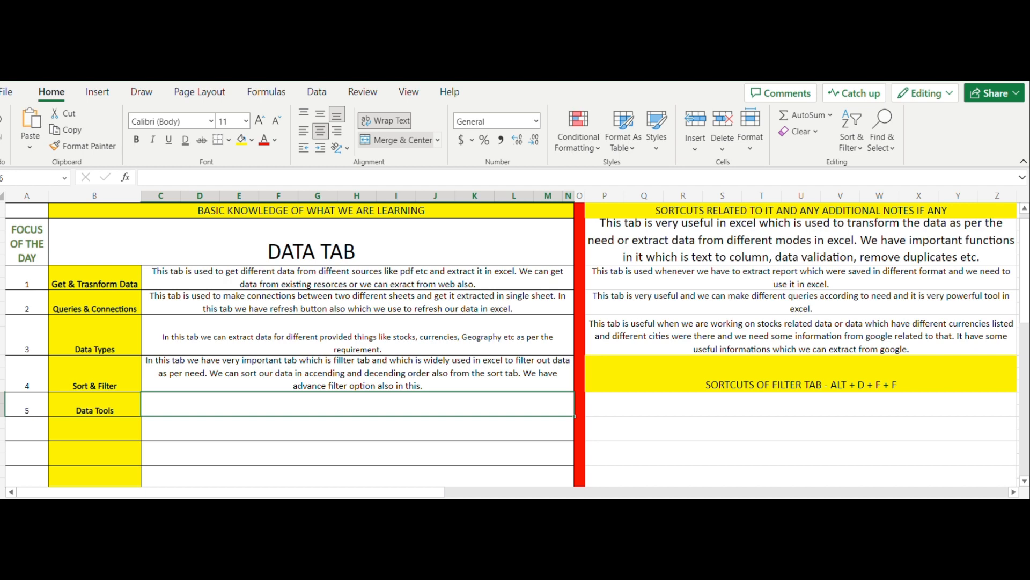
# Begin the Data Tools description with "In this tab we have lots of tabs which were very useful like text to column,"
pyautogui.write('F')
pyautogui.press('BackSpace')
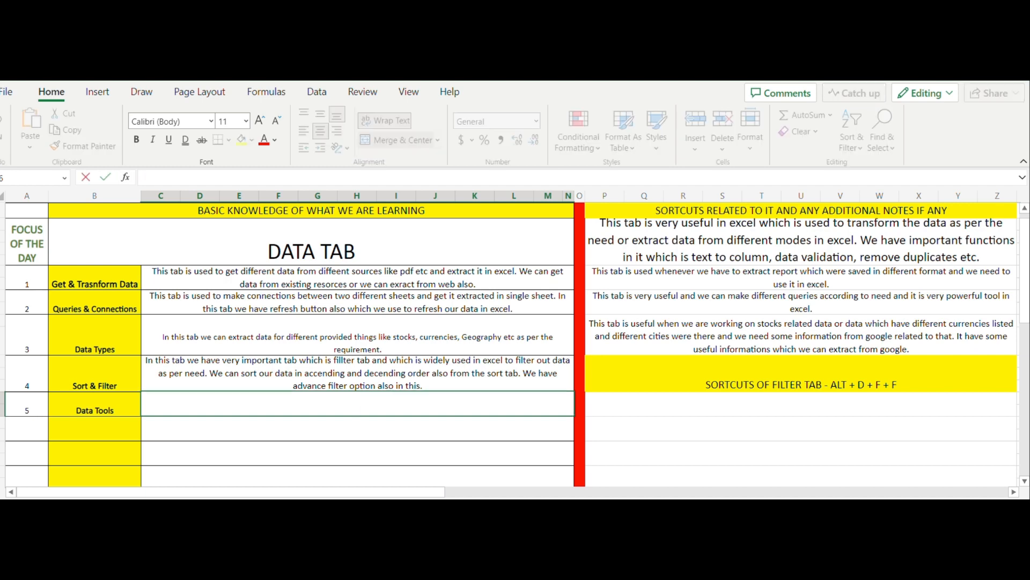
pyautogui.write('In this ta')
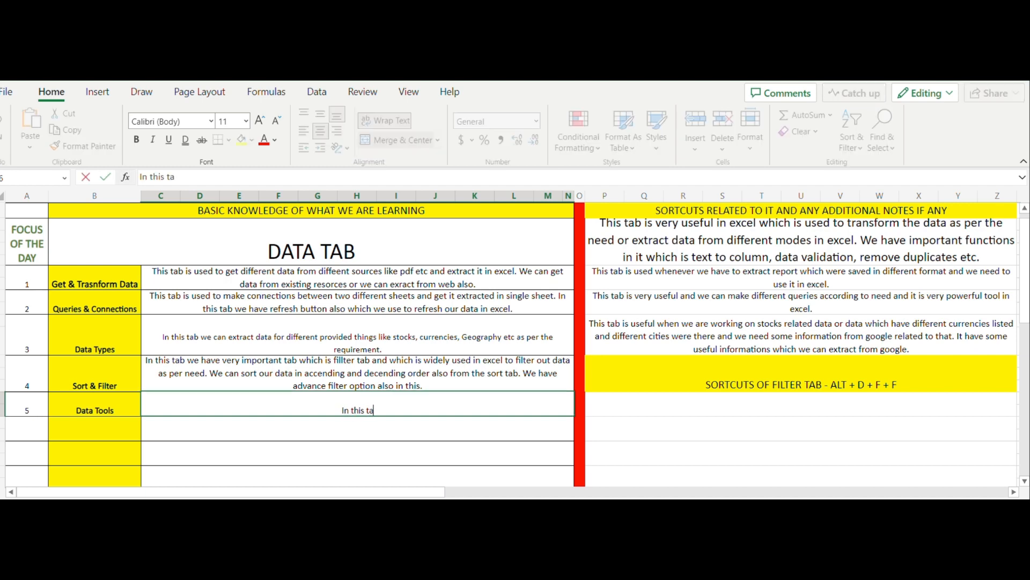
pyautogui.write('b we have')
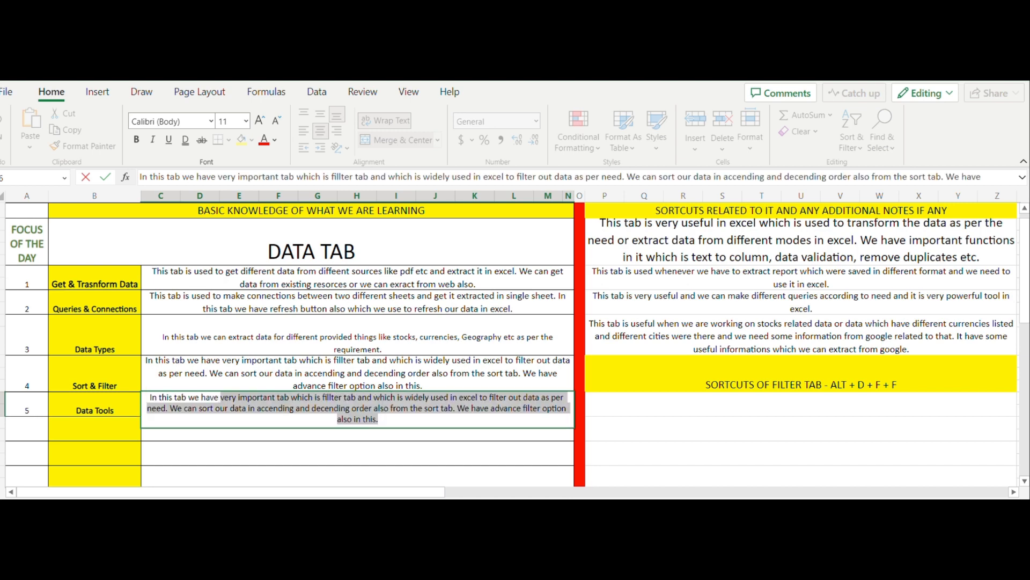
pyautogui.write(' lots of')
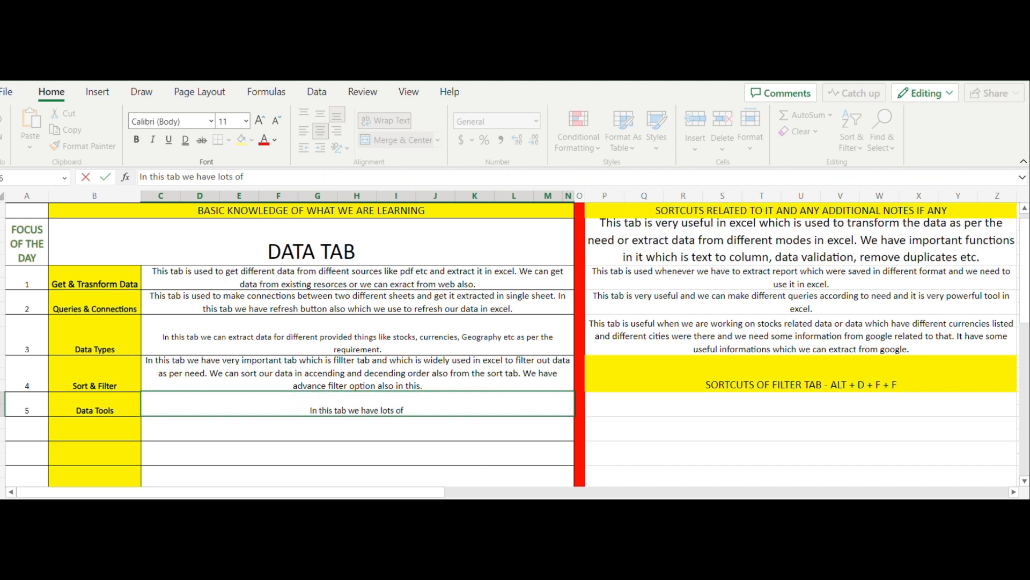
pyautogui.write(' tabs whi')
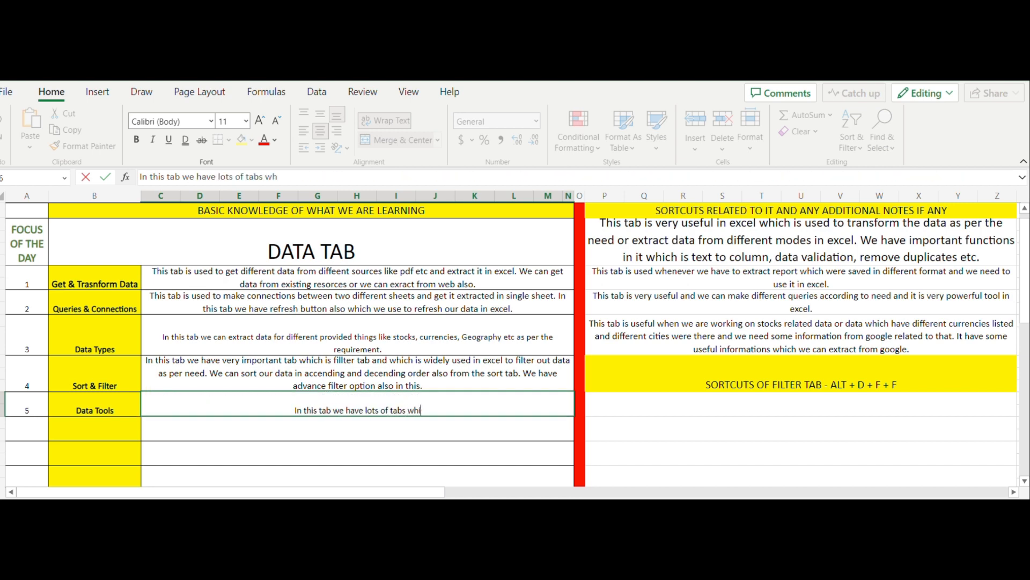
pyautogui.write('ch were ve')
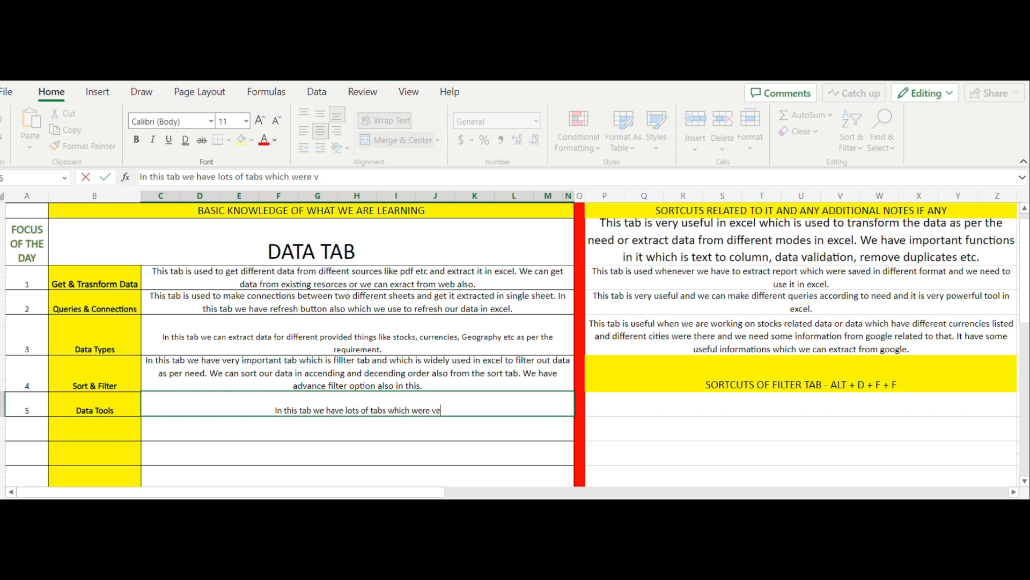
pyautogui.write('ry useful')
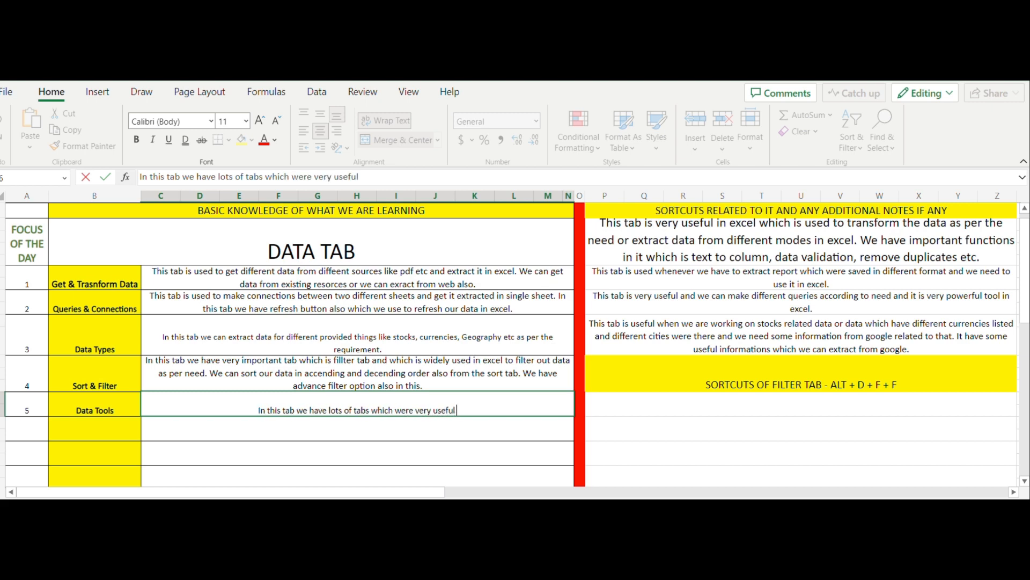
pyautogui.write(' like')
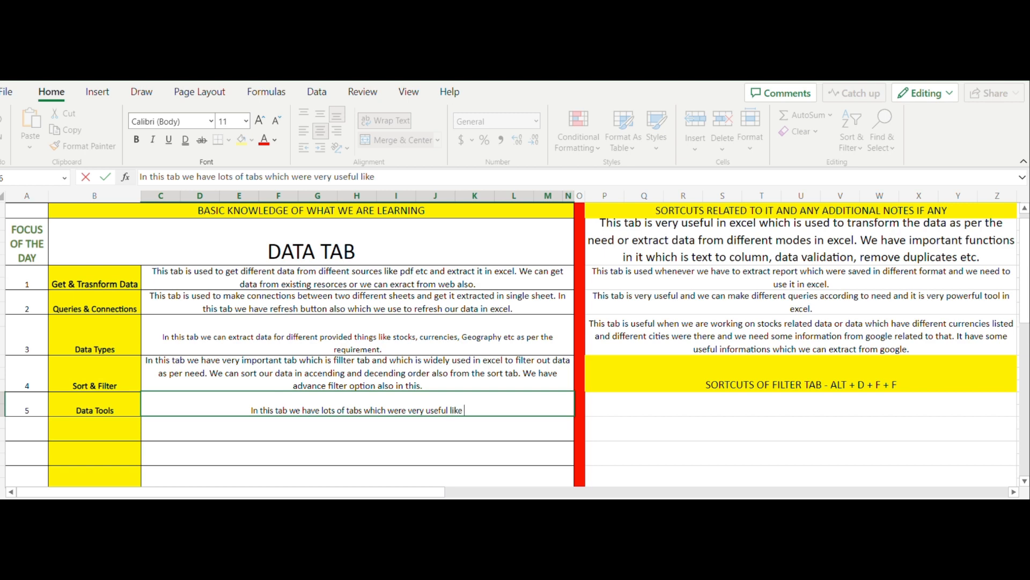
pyautogui.write('text to c')
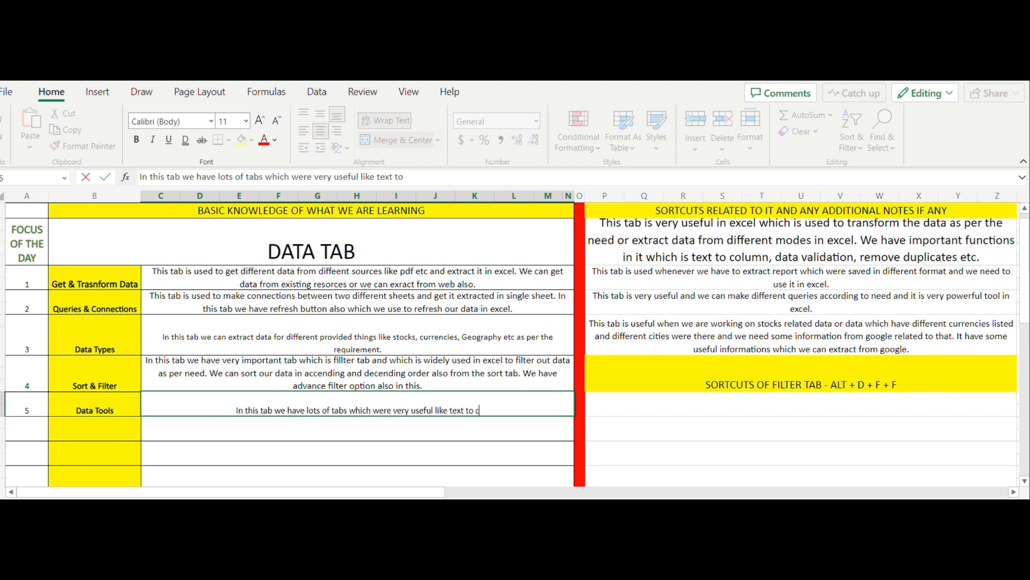
pyautogui.write('olumn, data validation, remove duplicates, flash fill,')
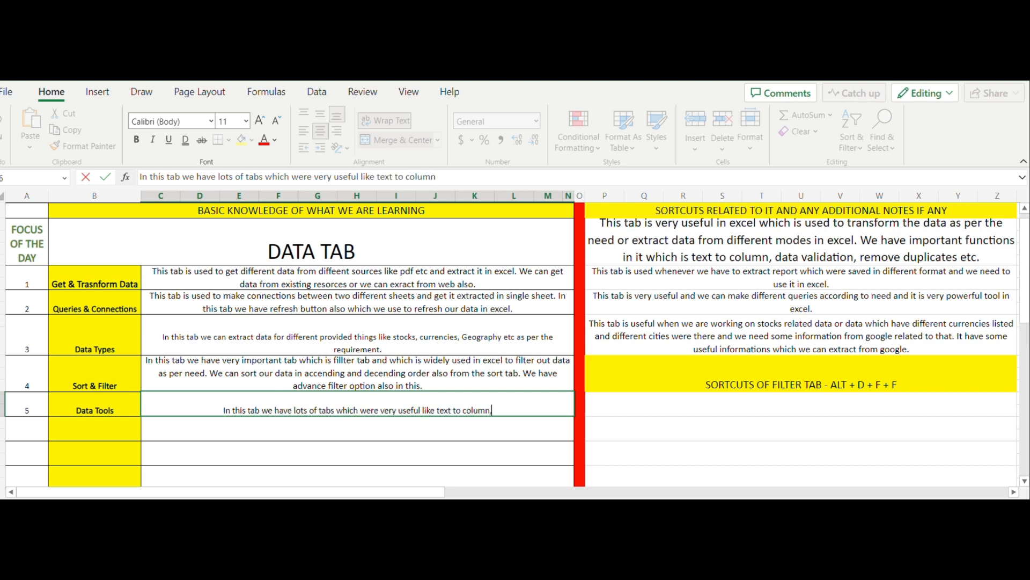
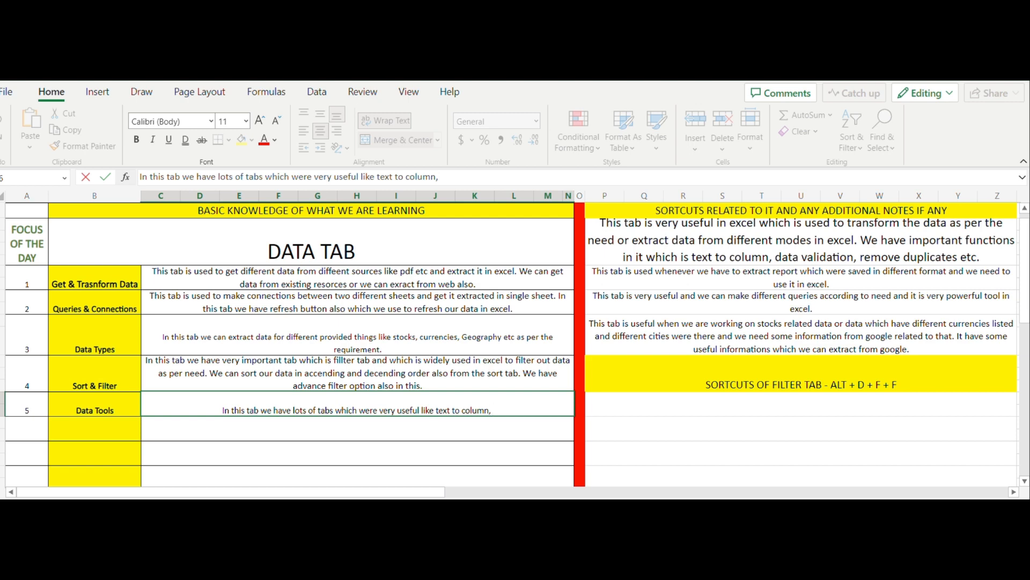
# Continue the Data Tools description with "data validation, remove duplicates, flash fill, consolidate,"
pyautogui.write('data')
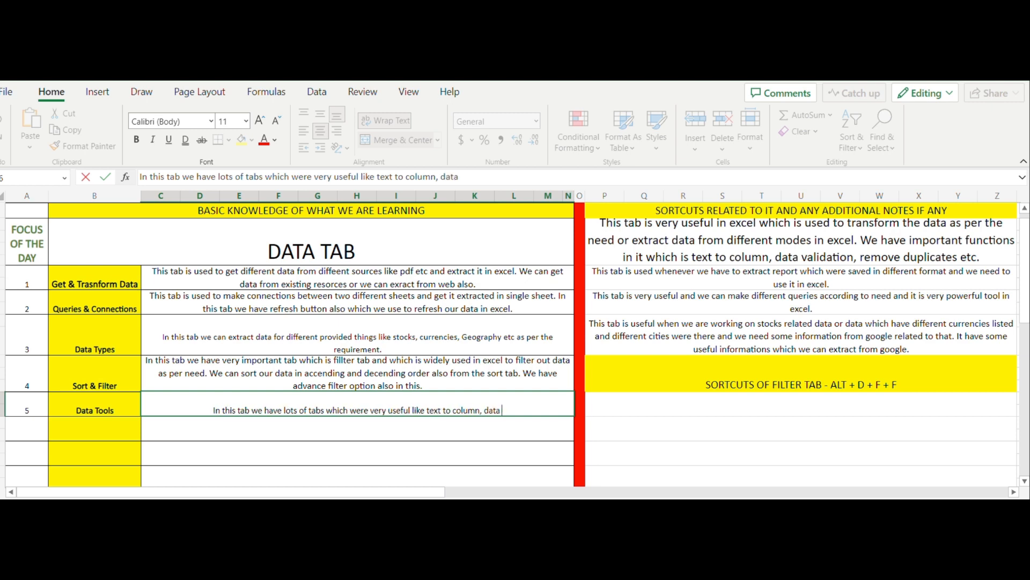
pyautogui.write(' validation, ')
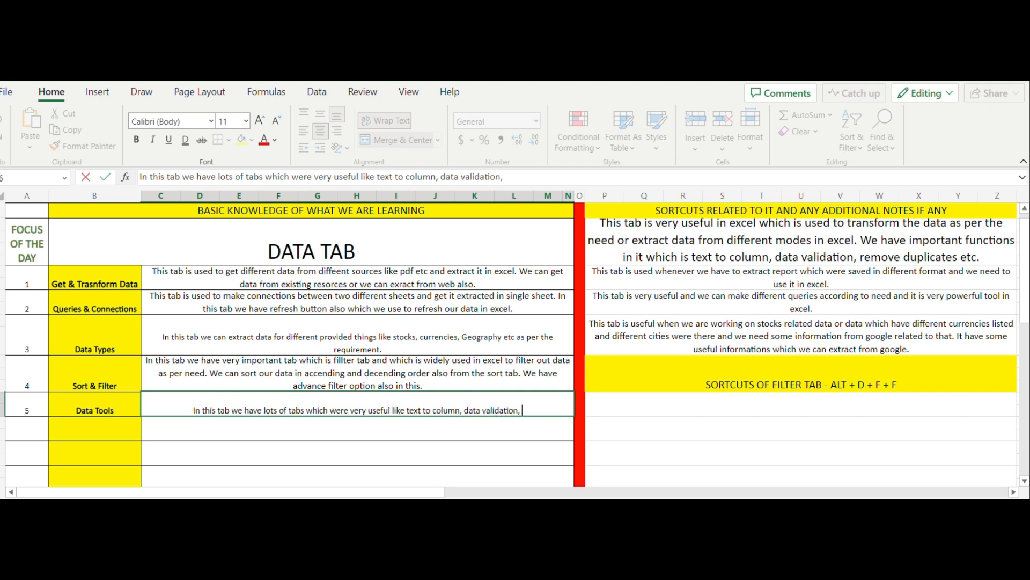
pyautogui.write('remove dup')
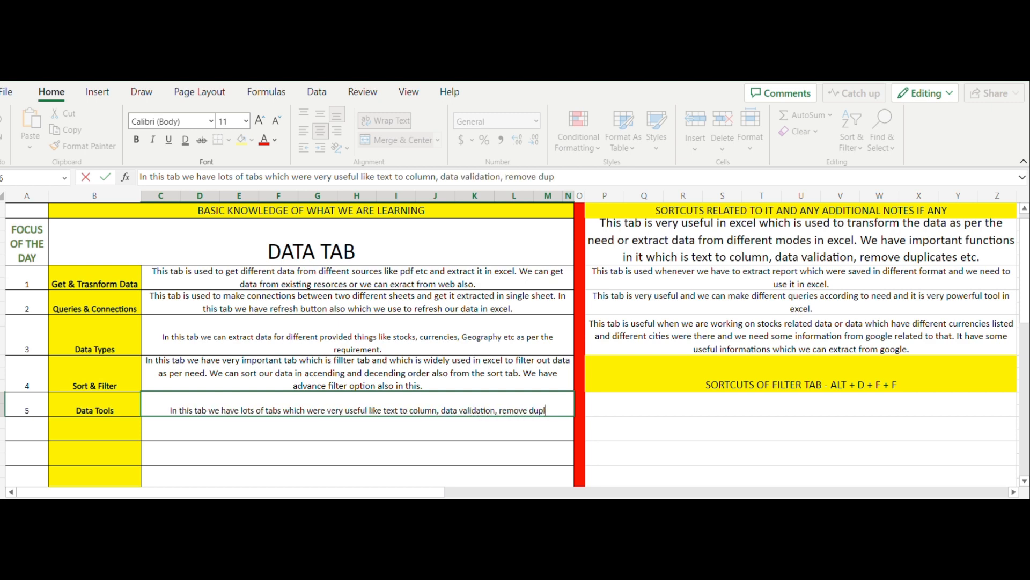
pyautogui.write('licates,')
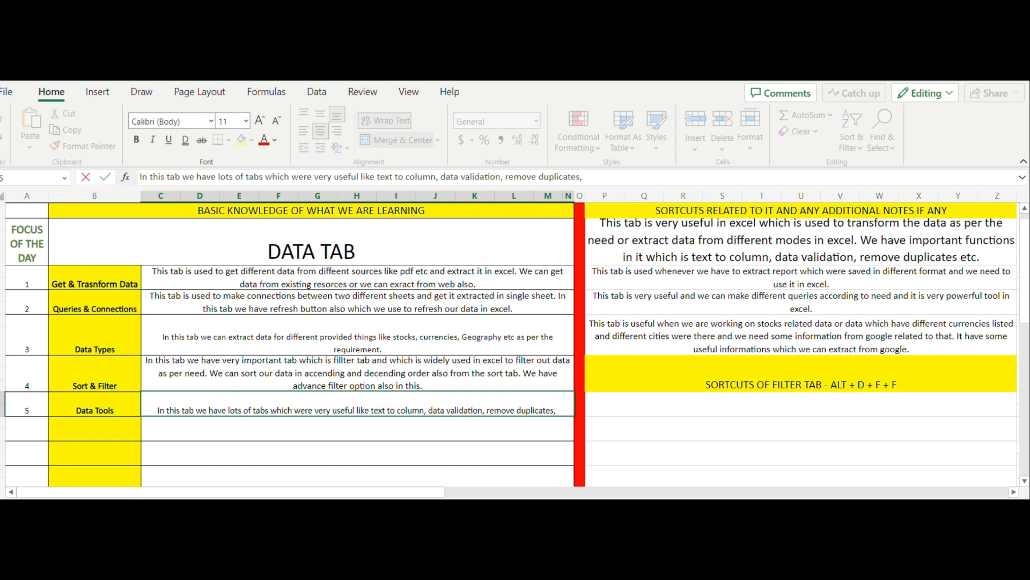
pyautogui.write('flash')
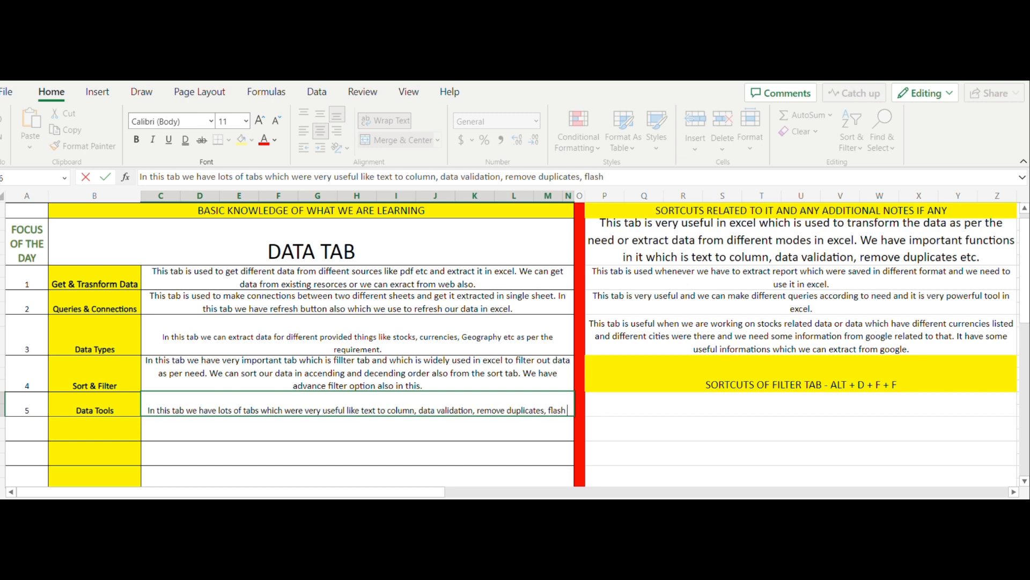
pyautogui.write(' fill,')
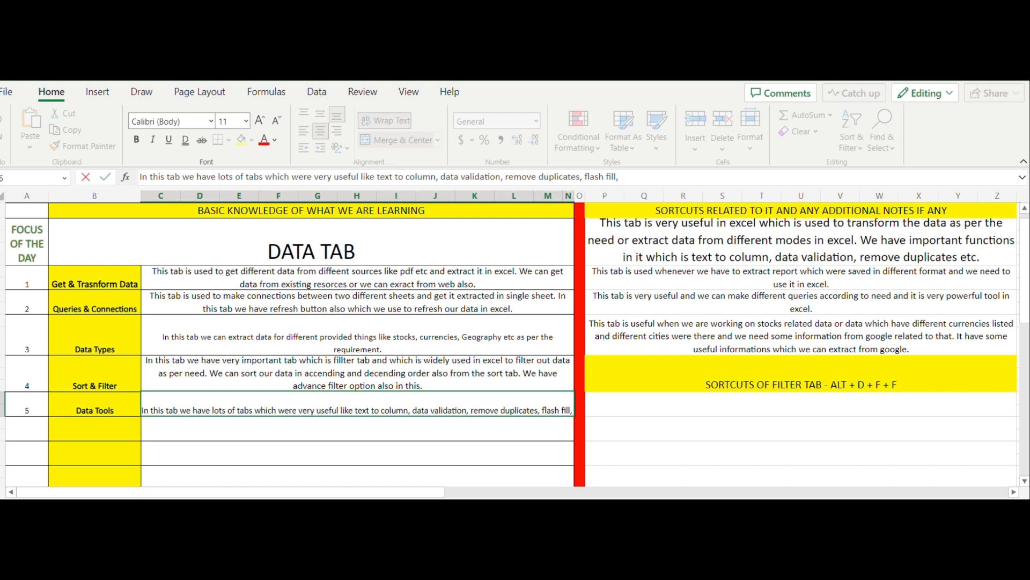
pyautogui.write(' consolida')
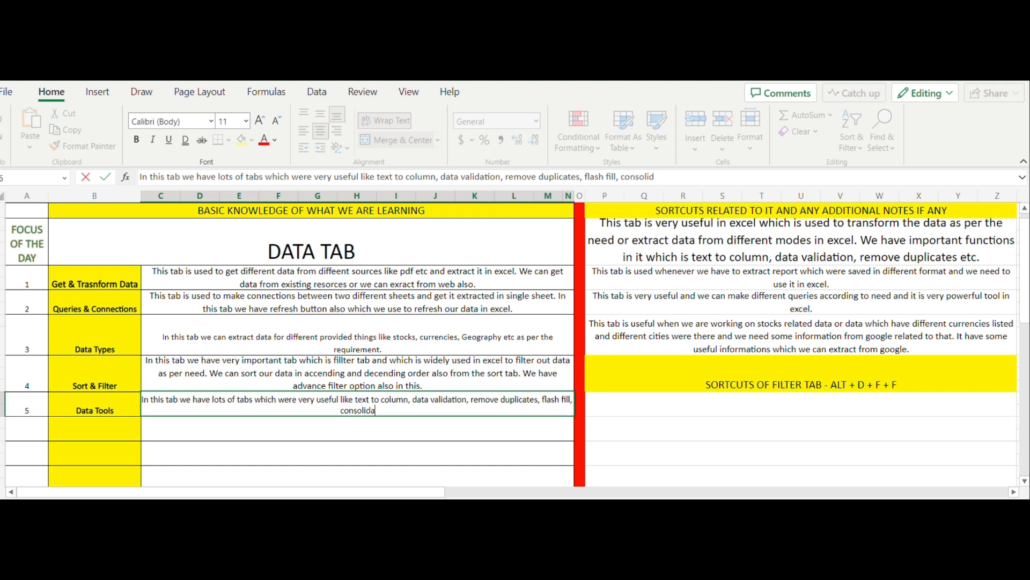
pyautogui.write('te,')
# Finish the Data Tools description with "relationship and go to power pivot window."
pyautogui.write('con')
pyautogui.press('BackSpace')
pyautogui.press('BackSpace')
pyautogui.press('BackSpace')
pyautogui.write('relationship and')
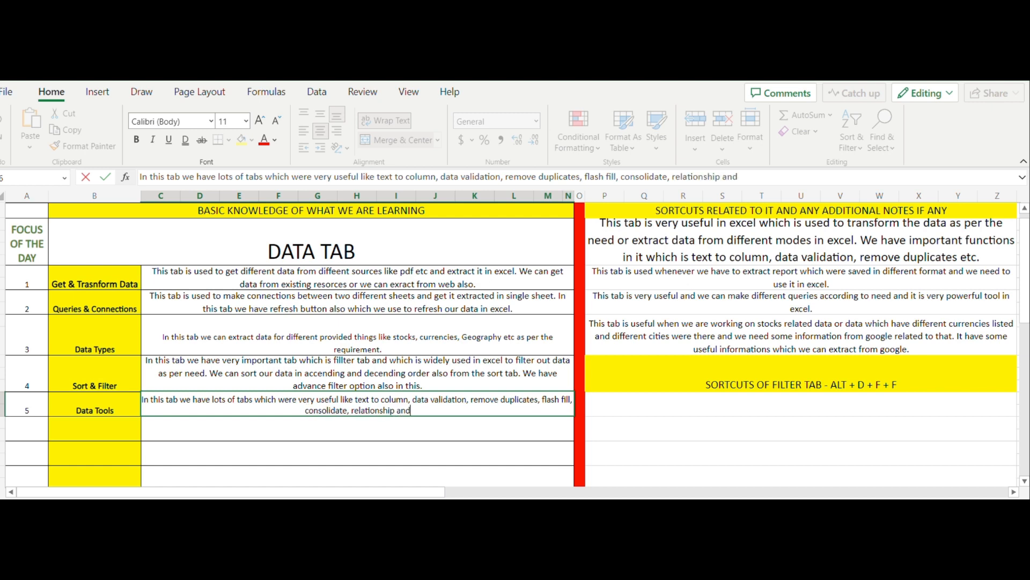
pyautogui.write(' go to power')
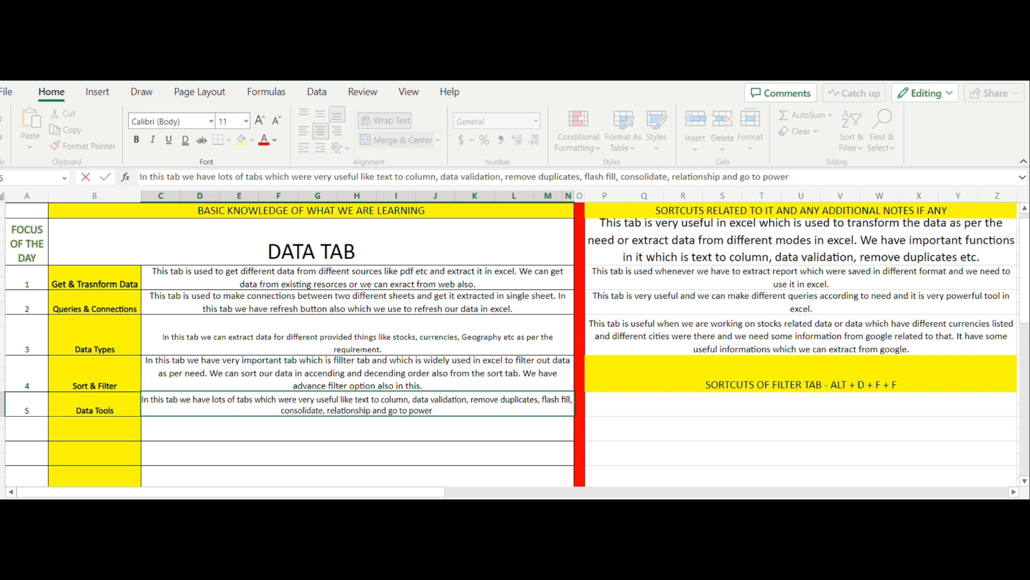
pyautogui.write('piv')
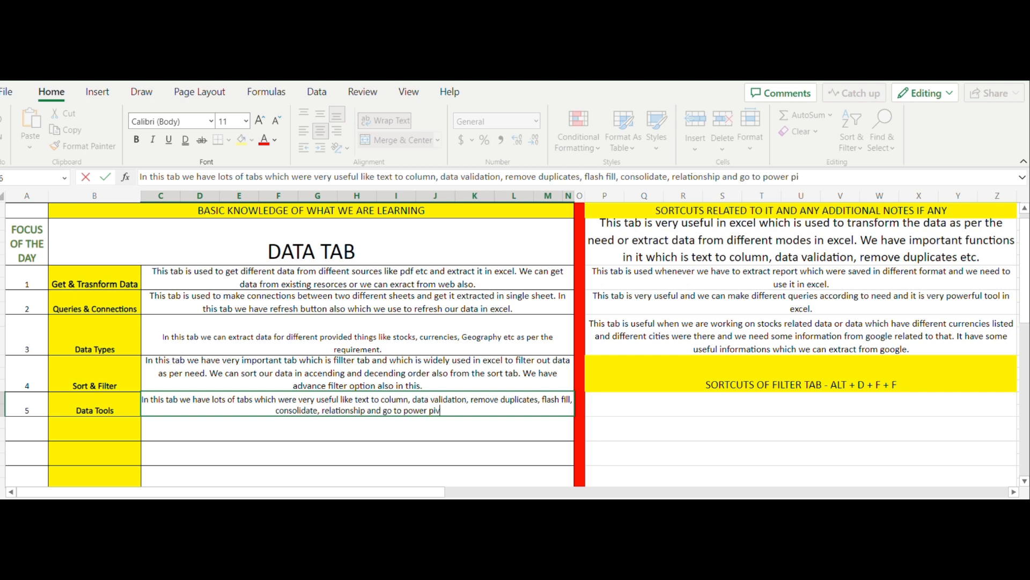
pyautogui.write('ot window.')
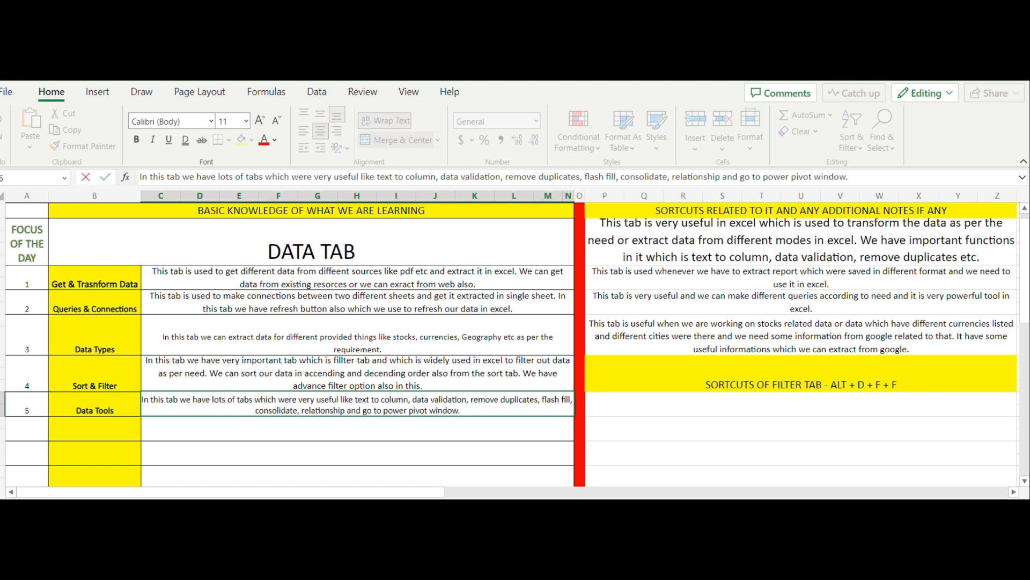
pyautogui.press('Tab')
# Begin the additional note for entry 5 with "We use data validation to restrict our cell to certain data."
pyautogui.press('Tab')
pyautogui.write('We ')
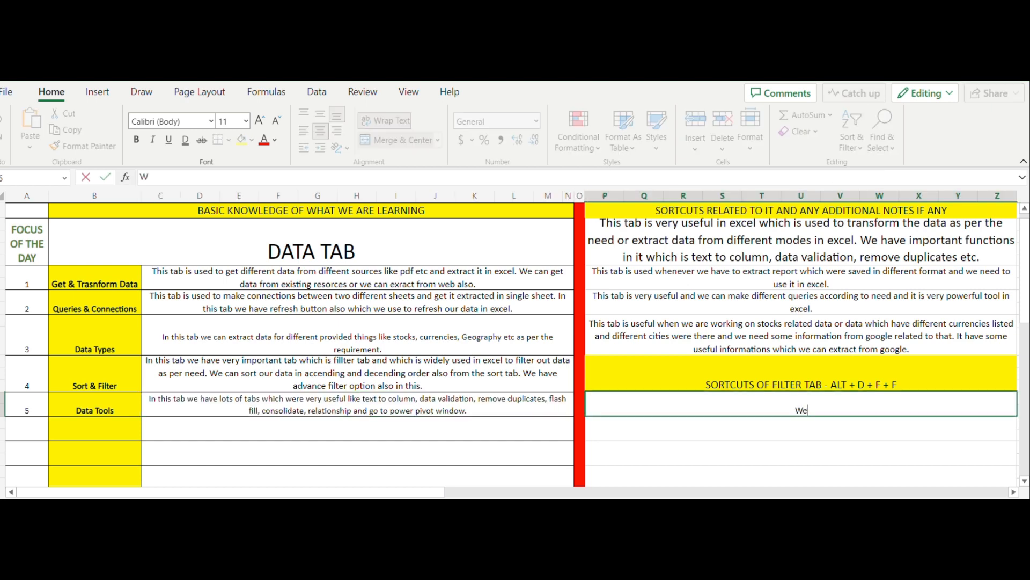
pyautogui.write('use data valid')
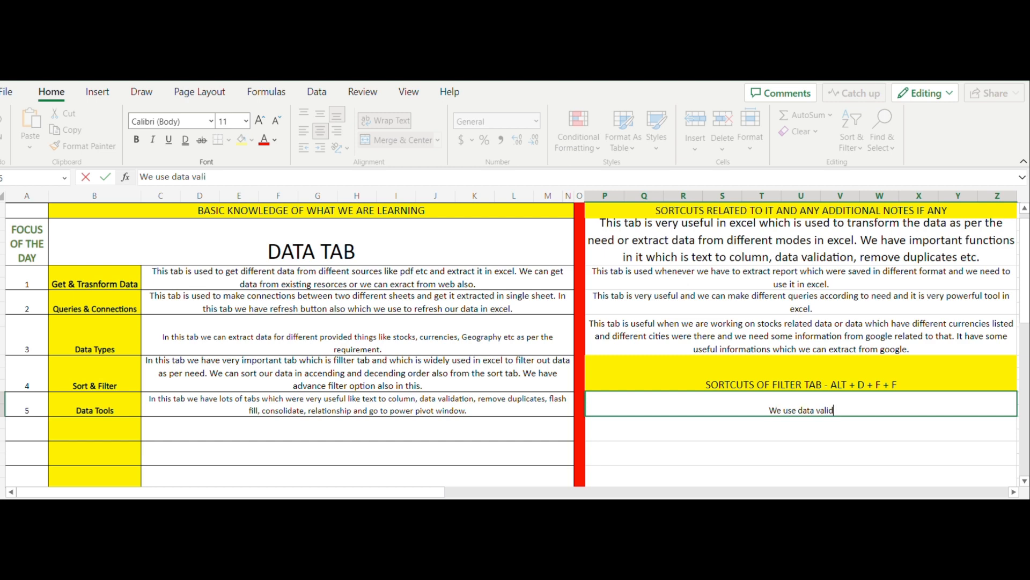
pyautogui.write('ation to ')
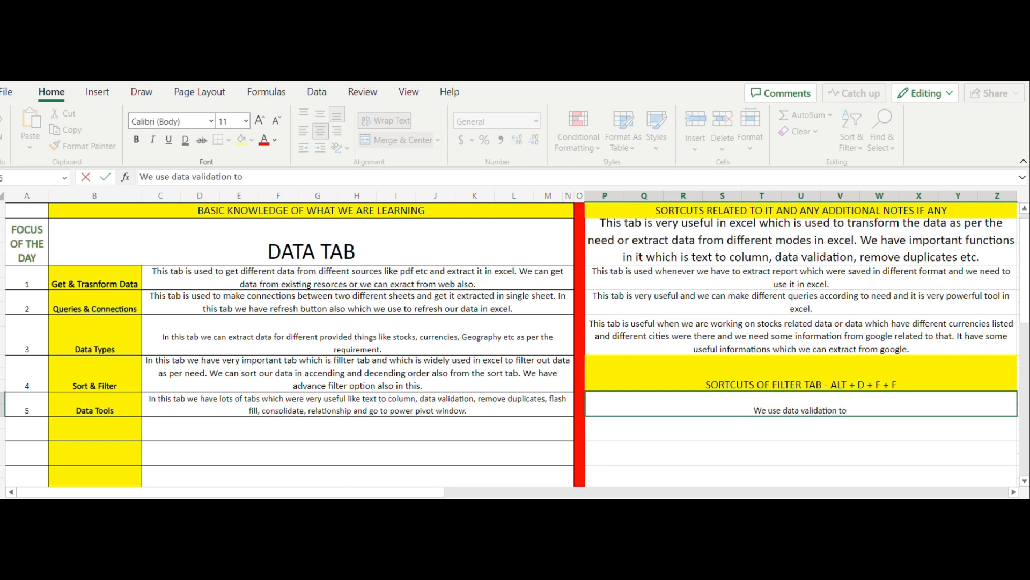
pyautogui.write('restric')
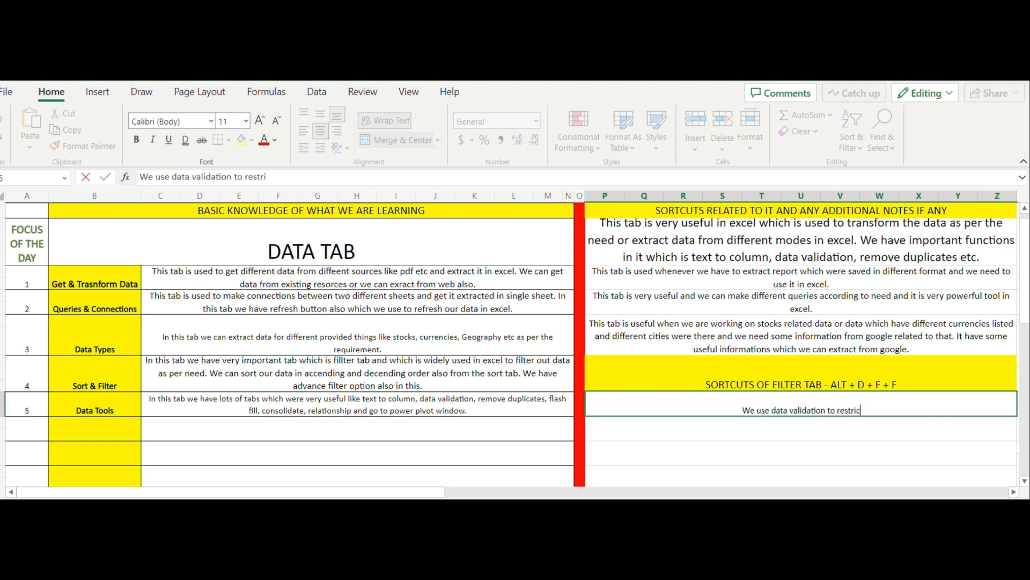
pyautogui.write('t our da')
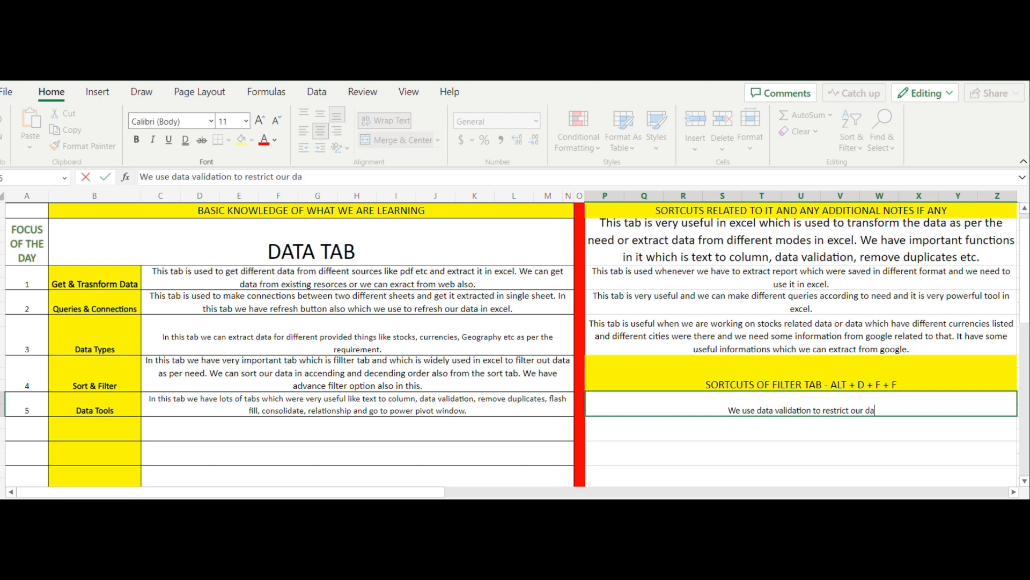
pyautogui.press('BackSpace')
pyautogui.press('BackSpace')
pyautogui.write('cell')
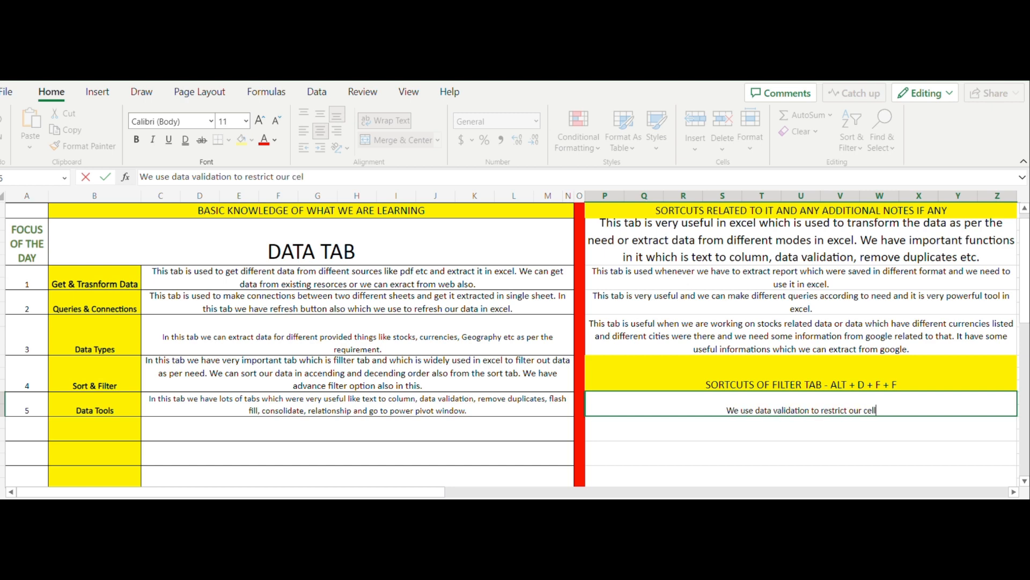
pyautogui.write(' to certi')
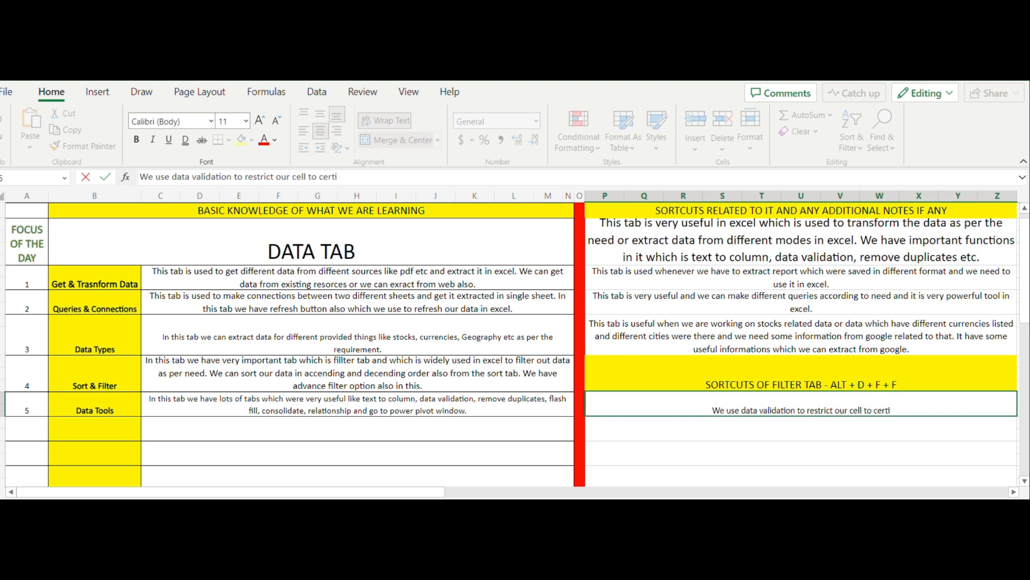
pyautogui.press('BackSpace')
pyautogui.write('ain data. ')
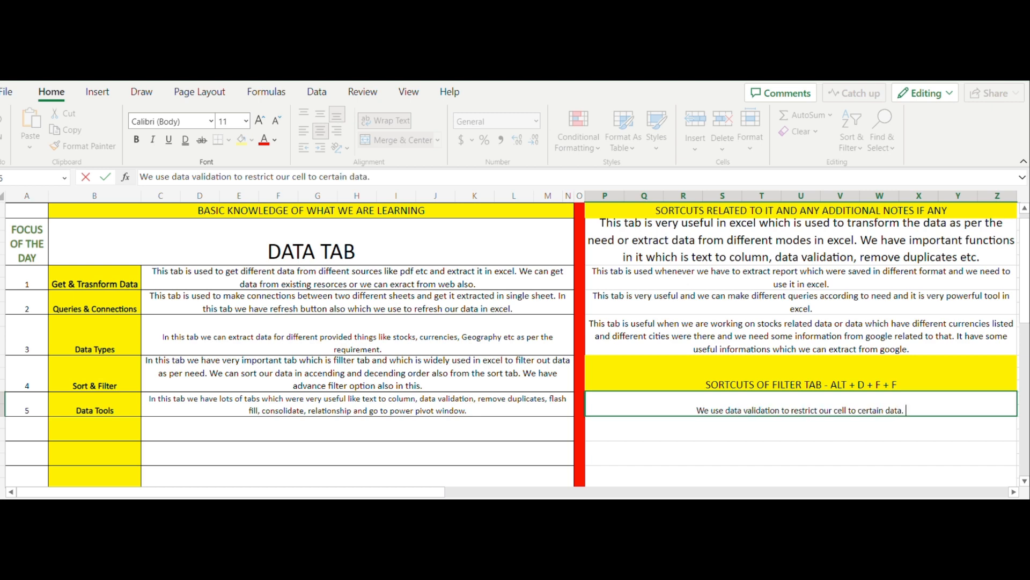
# Continue the additional note for entry 5 with "We use remove duplicates to remove duplicate values from data."
pyautogui.write('w')
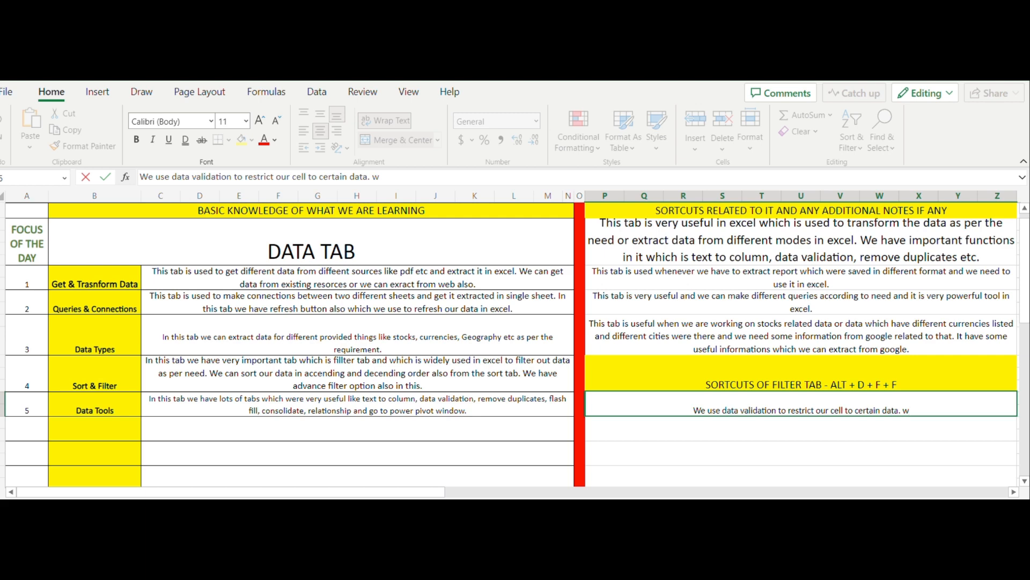
pyautogui.write('e use')
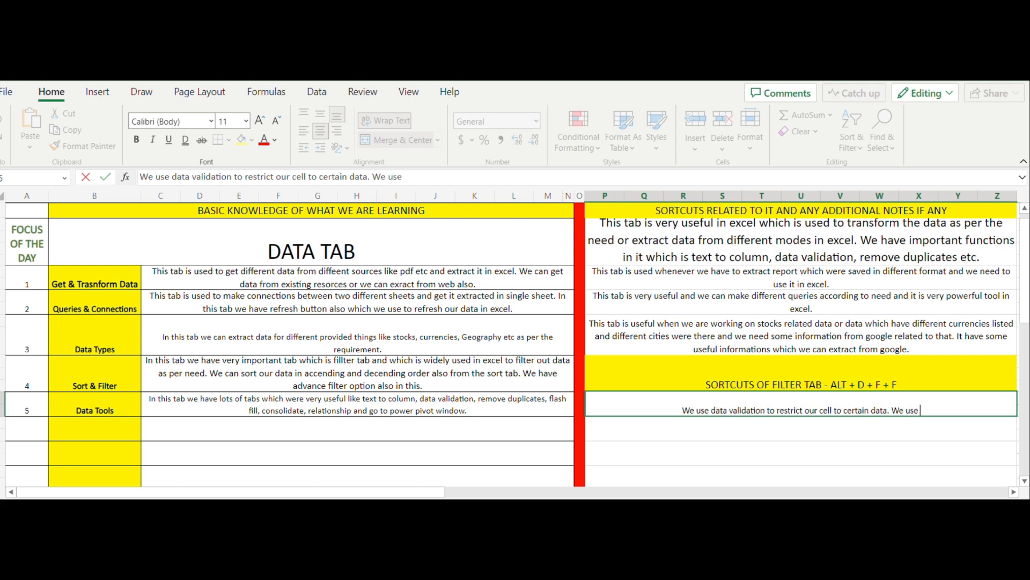
pyautogui.write(' remove du')
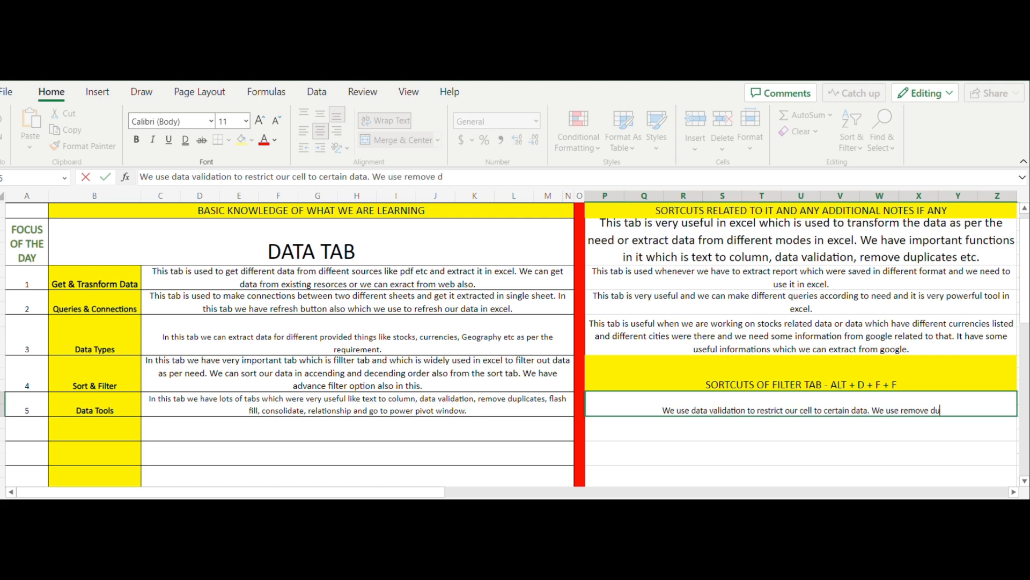
pyautogui.write('plicates to ')
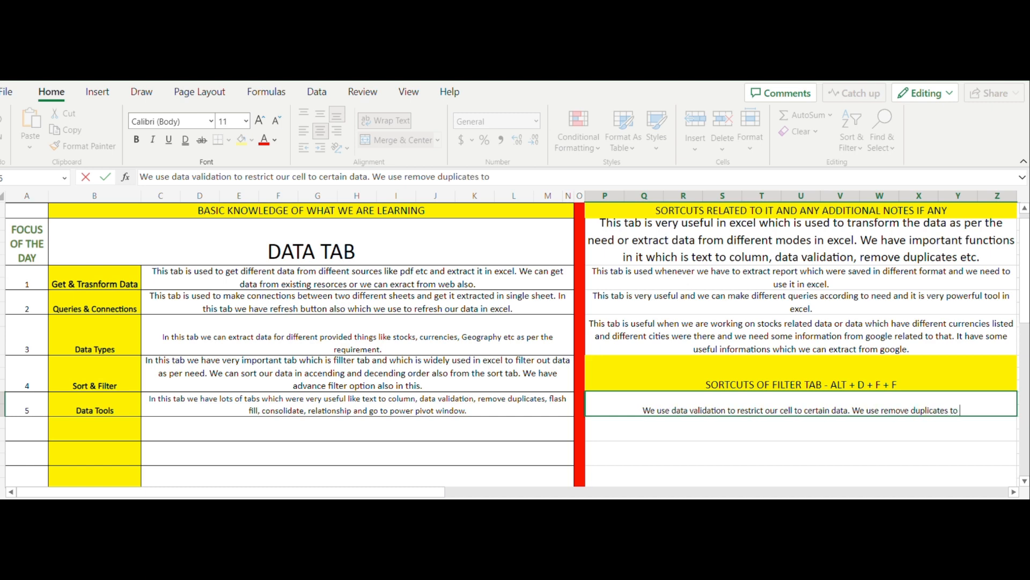
pyautogui.write('remove duplicate')
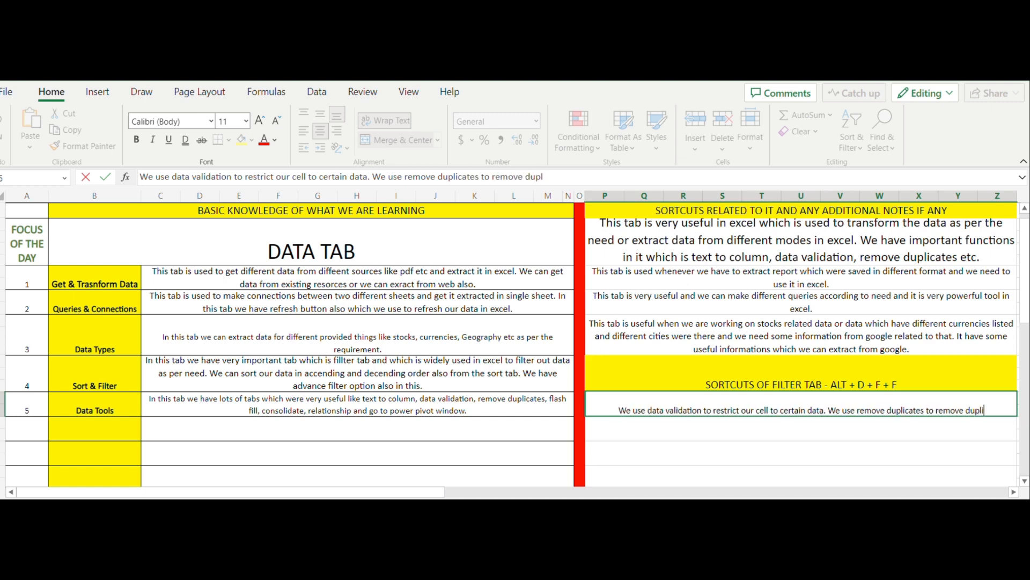
pyautogui.write(' value')
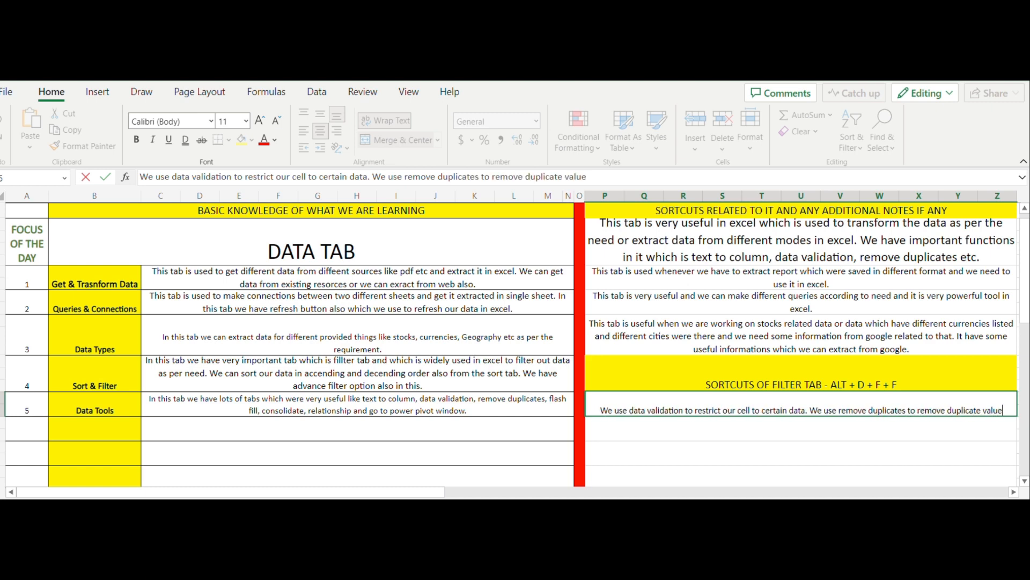
pyautogui.write('s from data.')
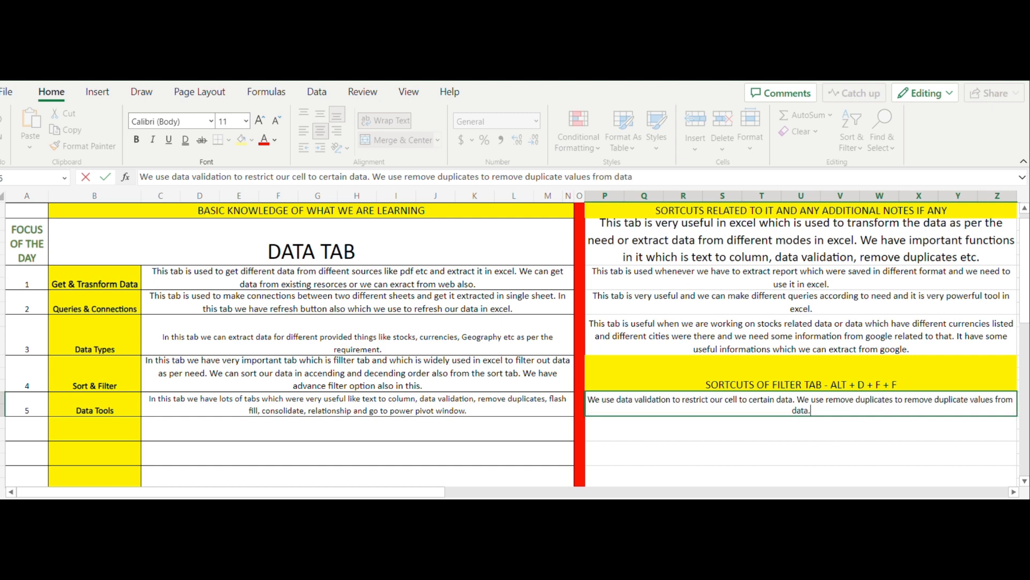
# Add "We use text to column tab to sort our data with it." to the additional note for entry 5
pyautogui.write(' We use text to colum')
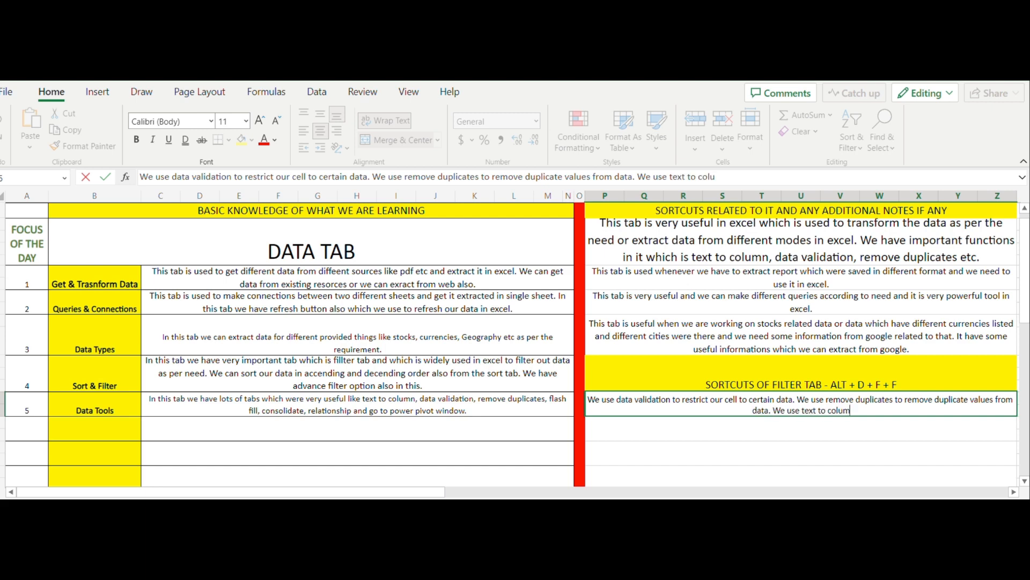
pyautogui.write('n tab to so')
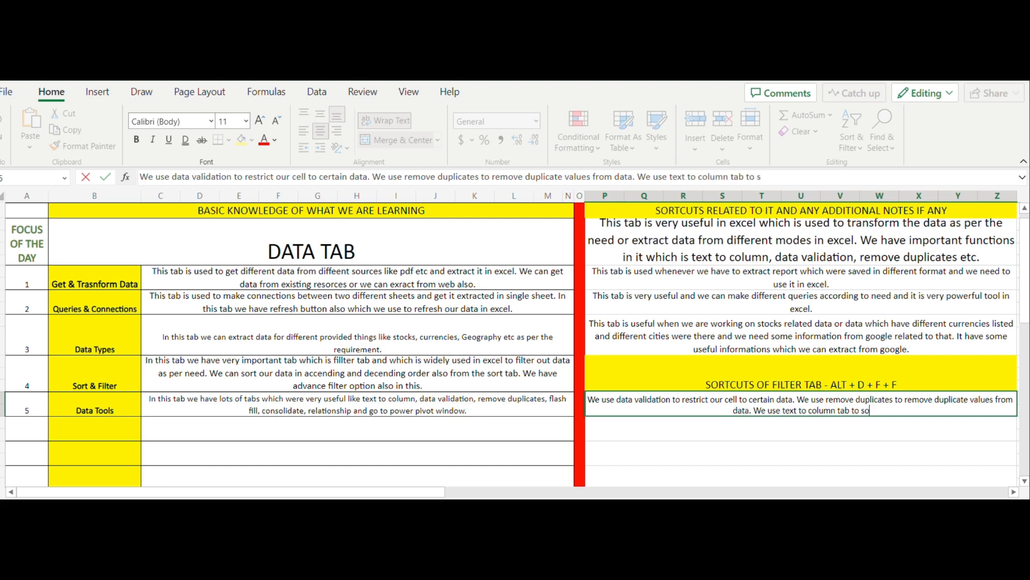
pyautogui.write('rt ou')
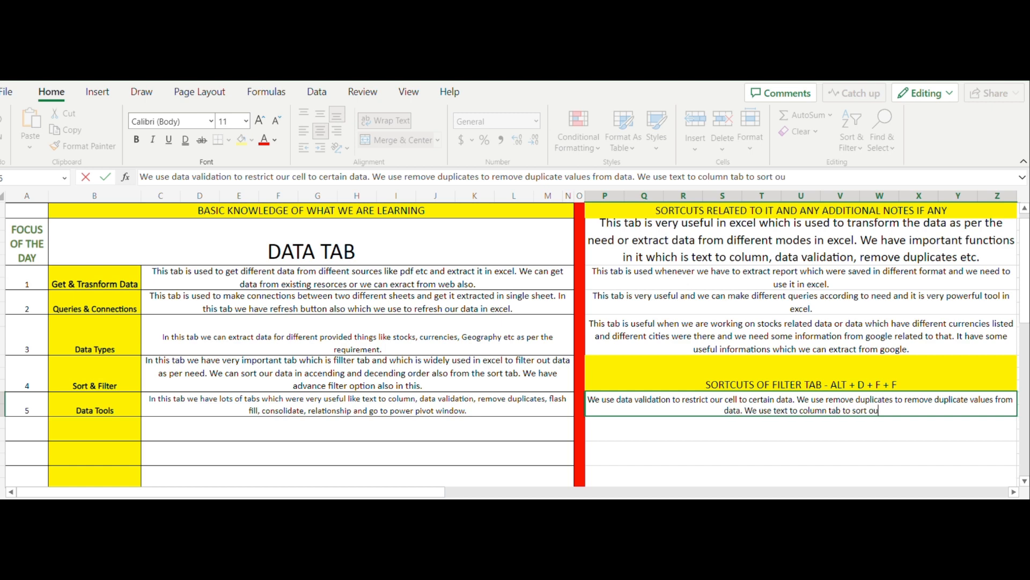
pyautogui.write('r data')
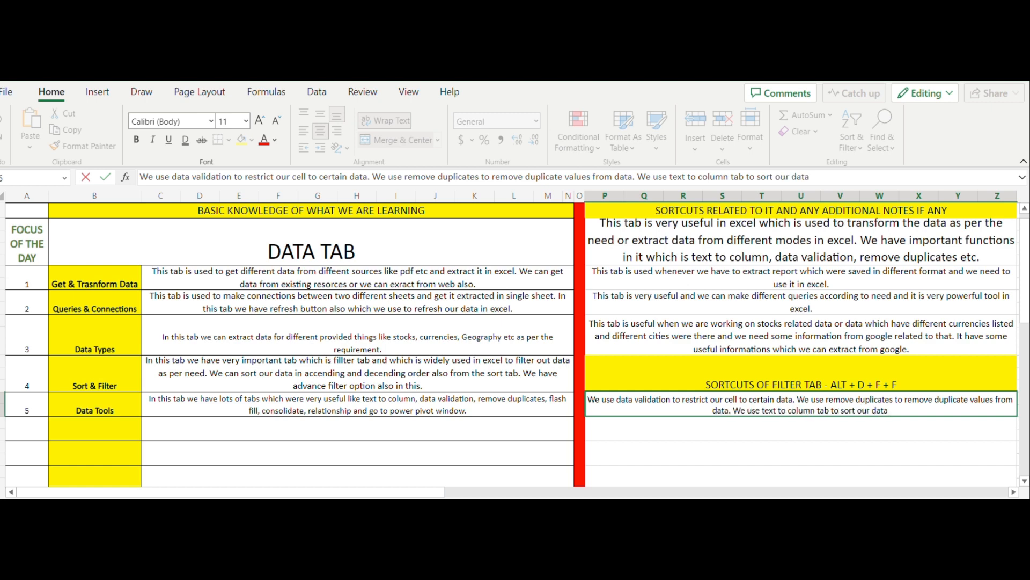
pyautogui.write(' with')
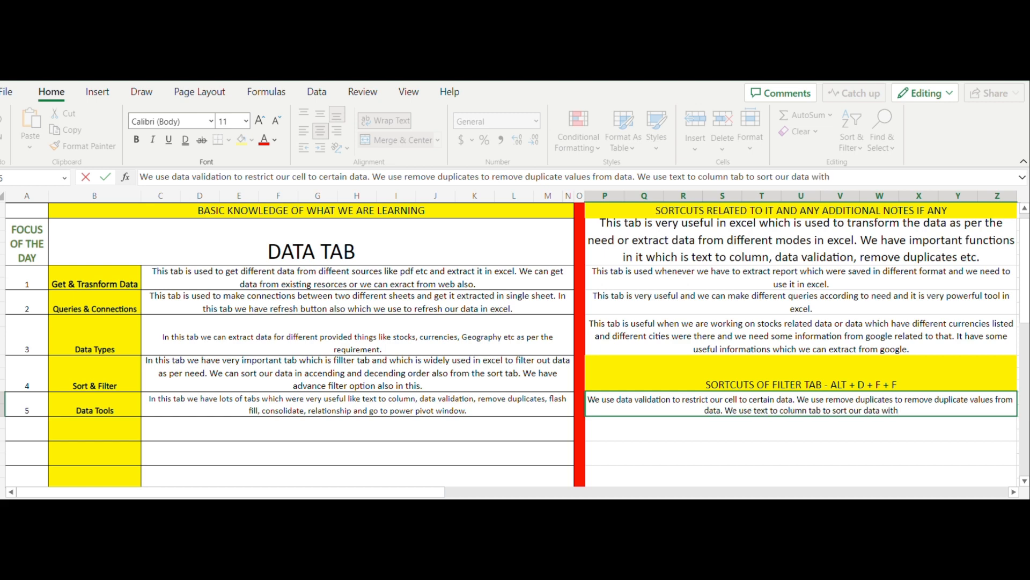
pyautogui.write(' it. ')
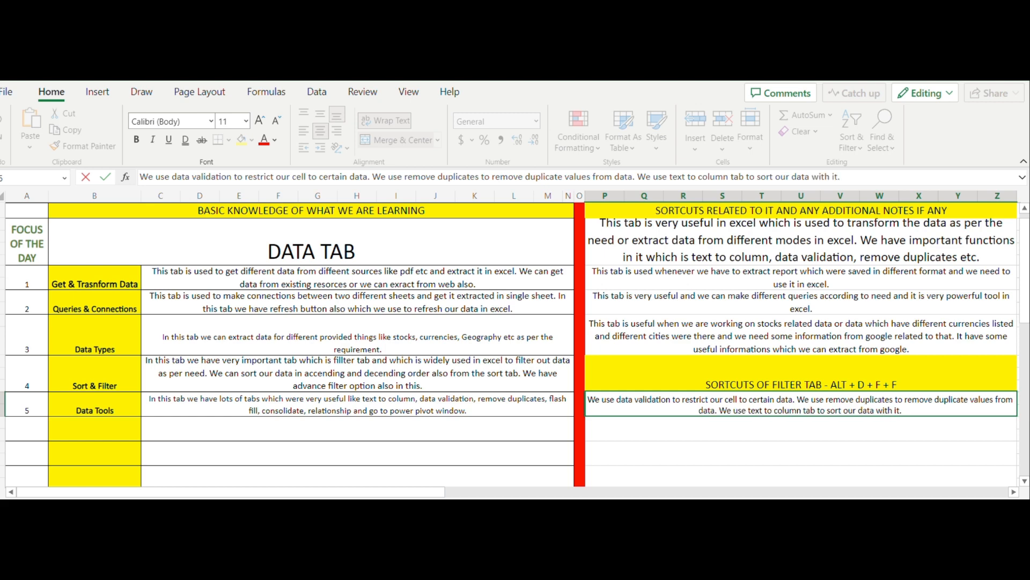
pyautogui.write('W')
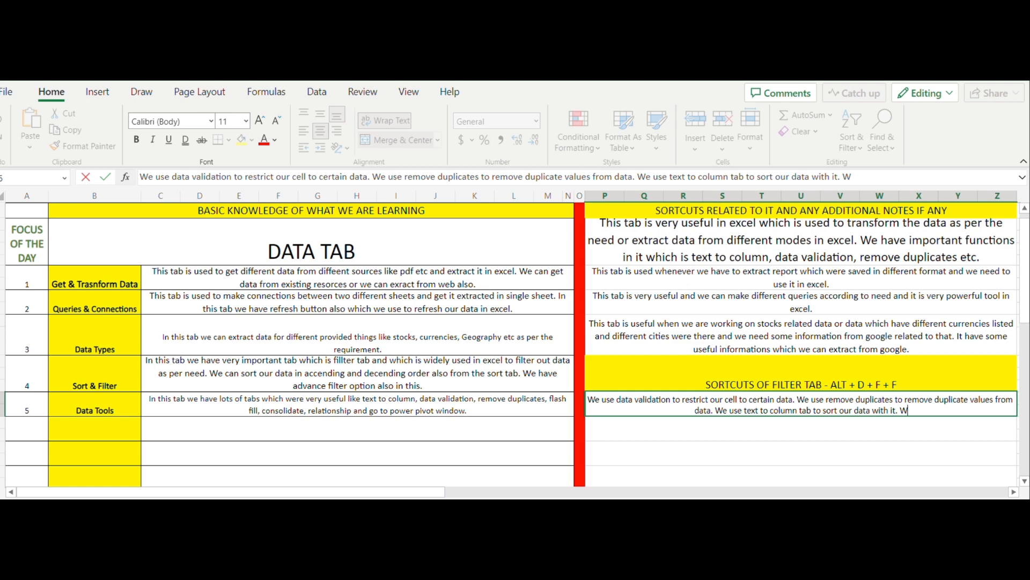
pyautogui.press('BackSpace')
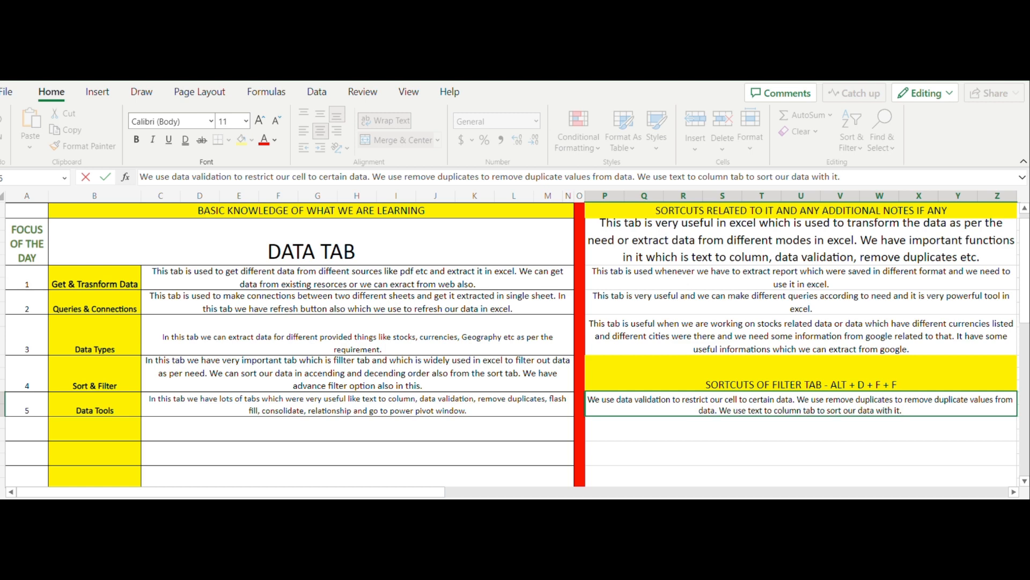
# Finish the additional note for entry 5 with "Power pivot window tab is very useful and have lot of uses."
pyautogui.write('Power pi')
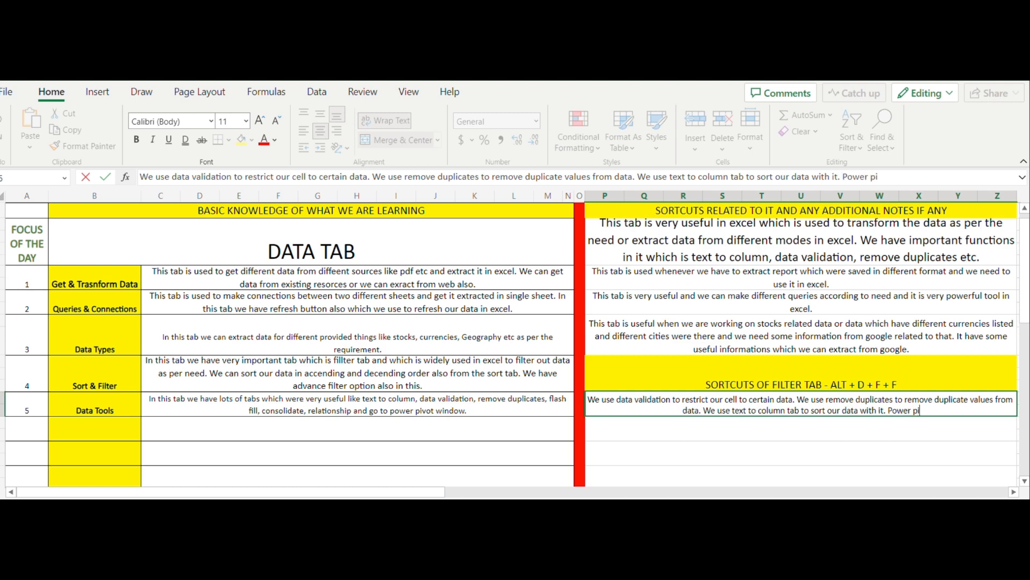
pyautogui.write('vot w')
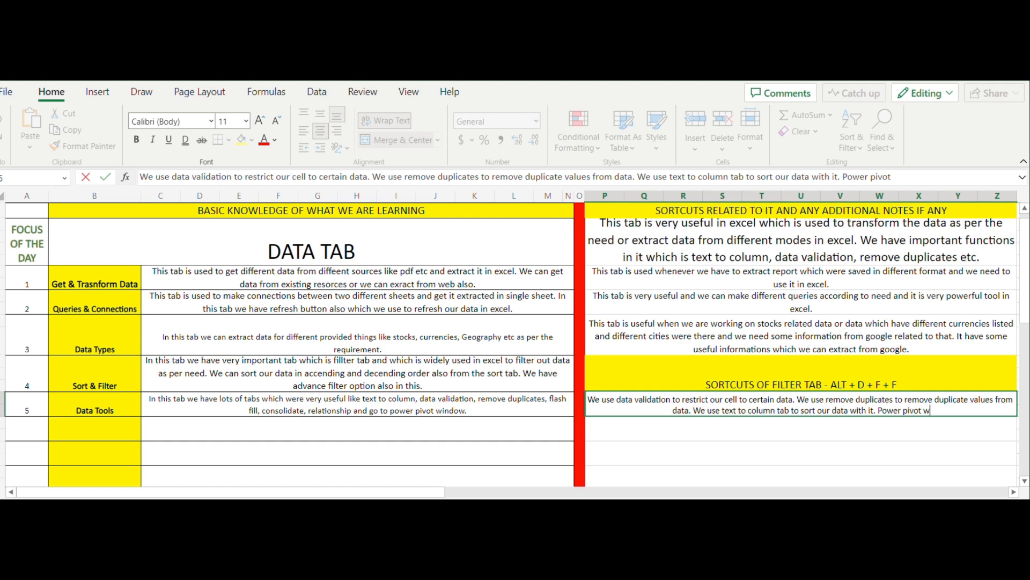
pyautogui.write('indow tab i')
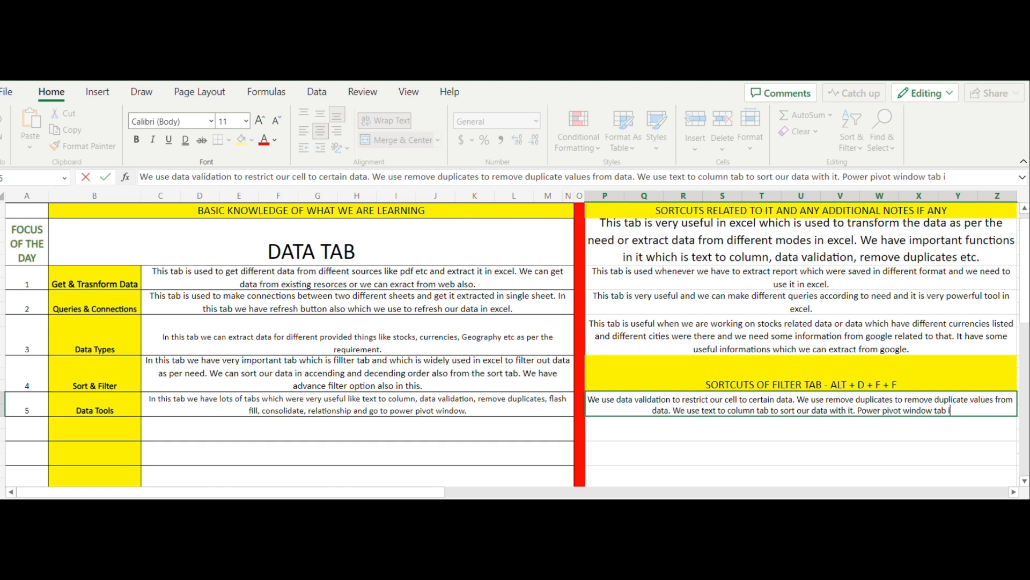
pyautogui.write('s v')
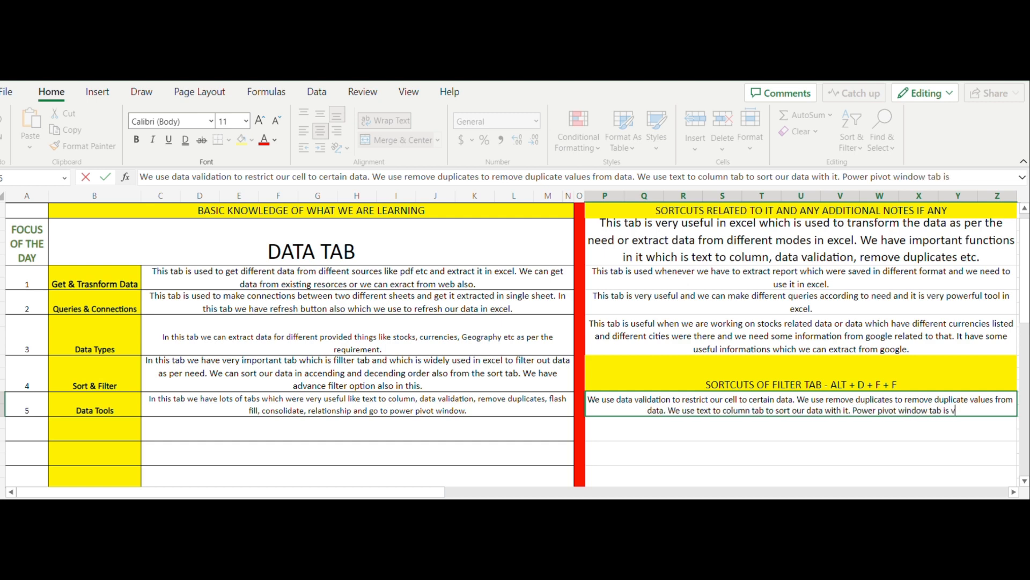
pyautogui.write('ery useful ')
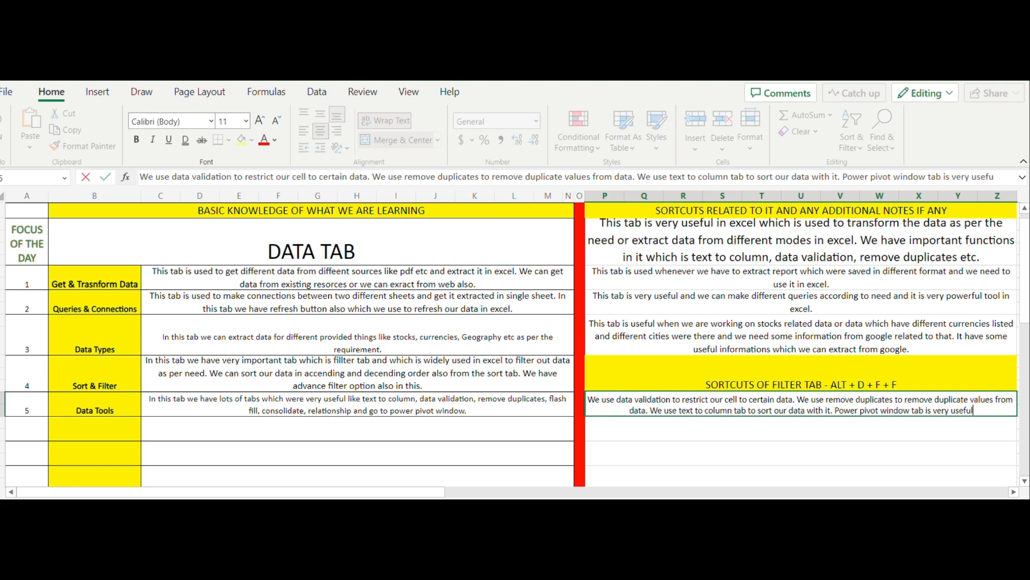
pyautogui.write('and')
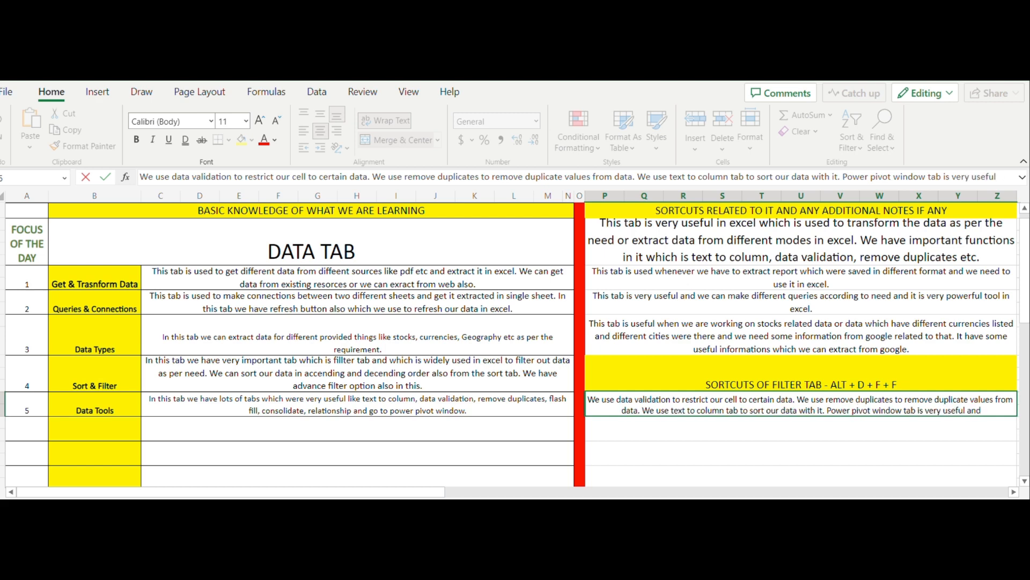
pyautogui.write(' have')
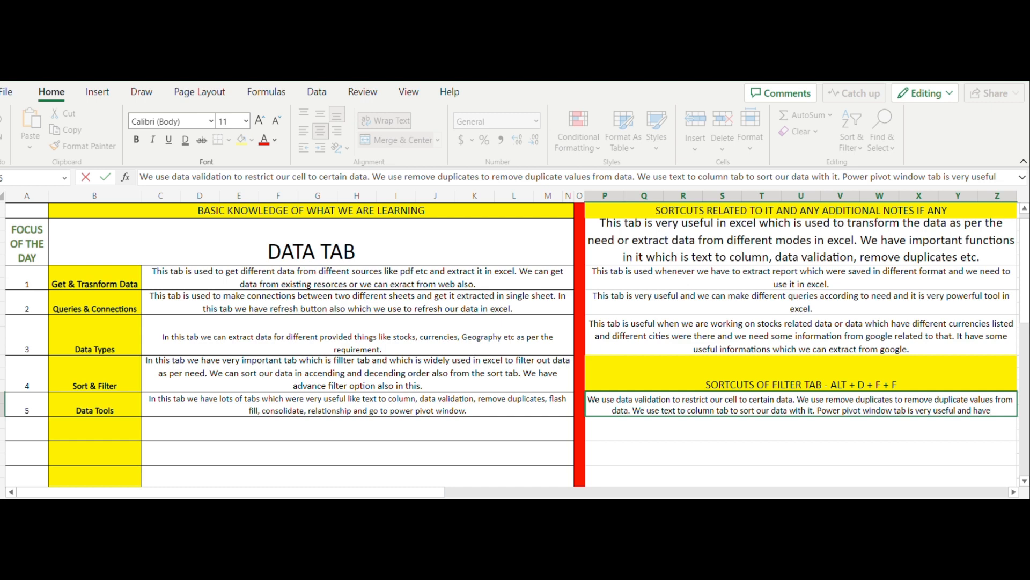
pyautogui.write(' lot of use')
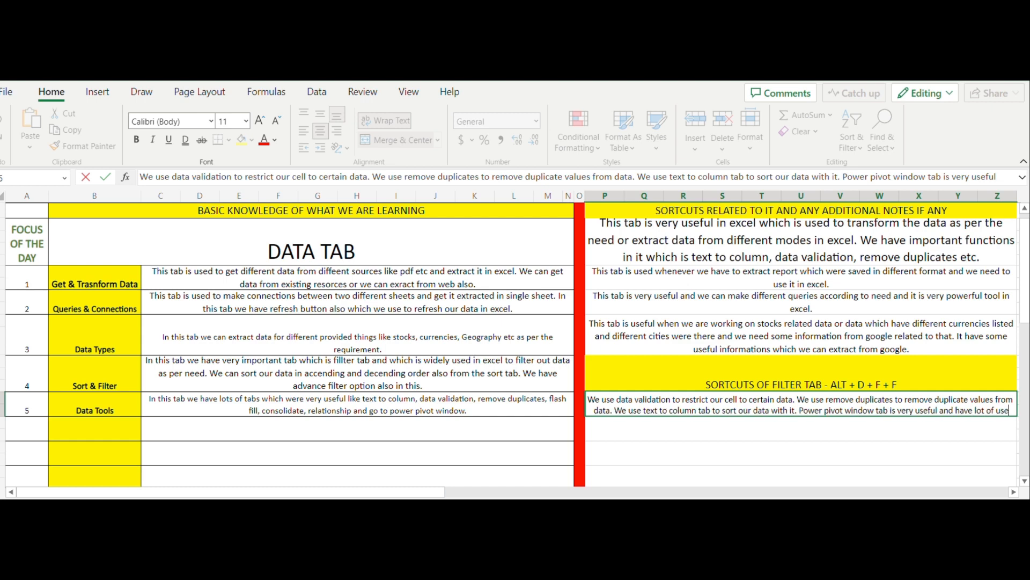
pyautogui.write('s.')
pyautogui.press('Return')
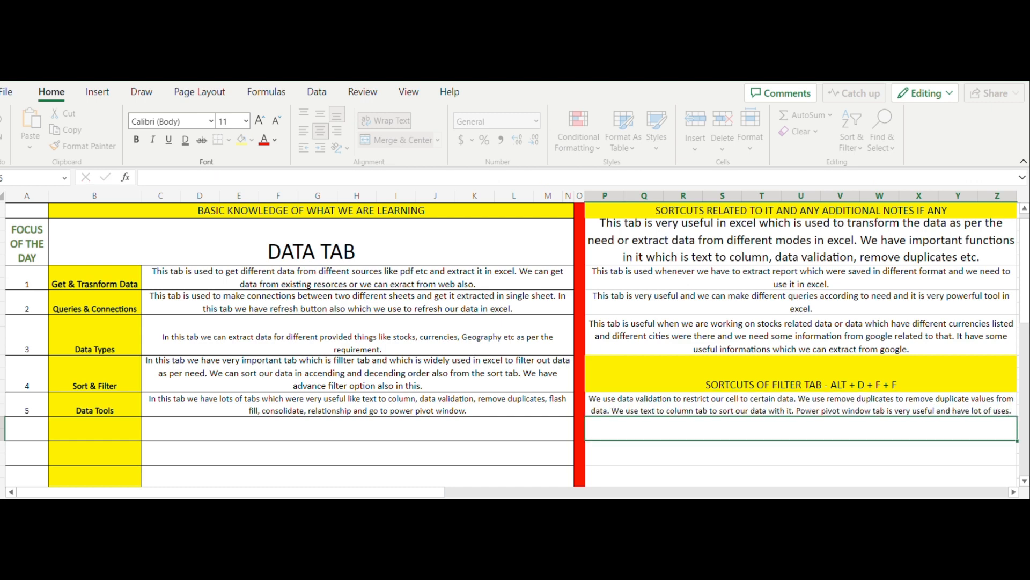
# Number the next worksheet entry 6 and label it "Forecast"
pyautogui.press('Left')
pyautogui.press('Left')
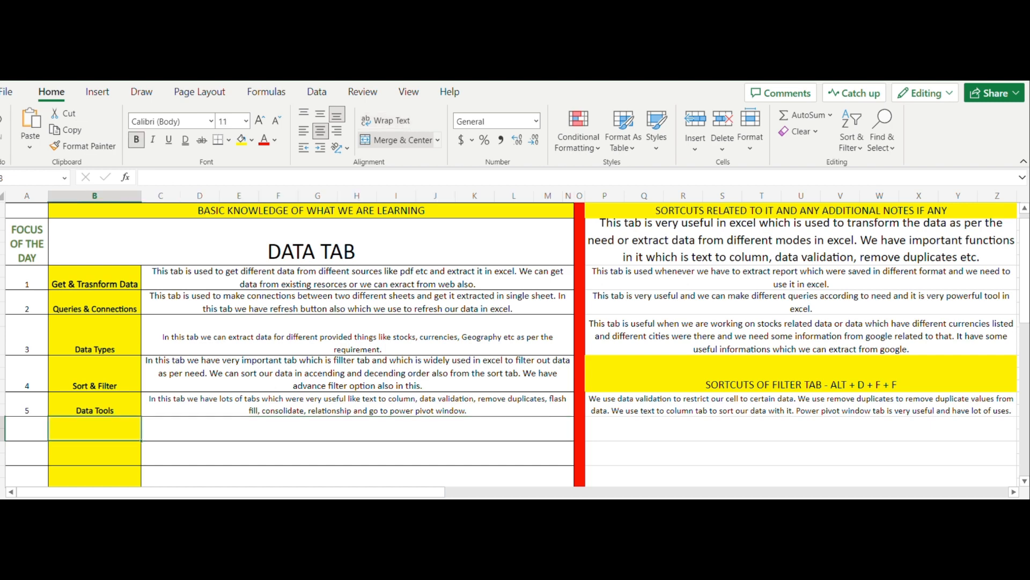
pyautogui.press('Left')
pyautogui.press('Right')
pyautogui.write('Forcase')
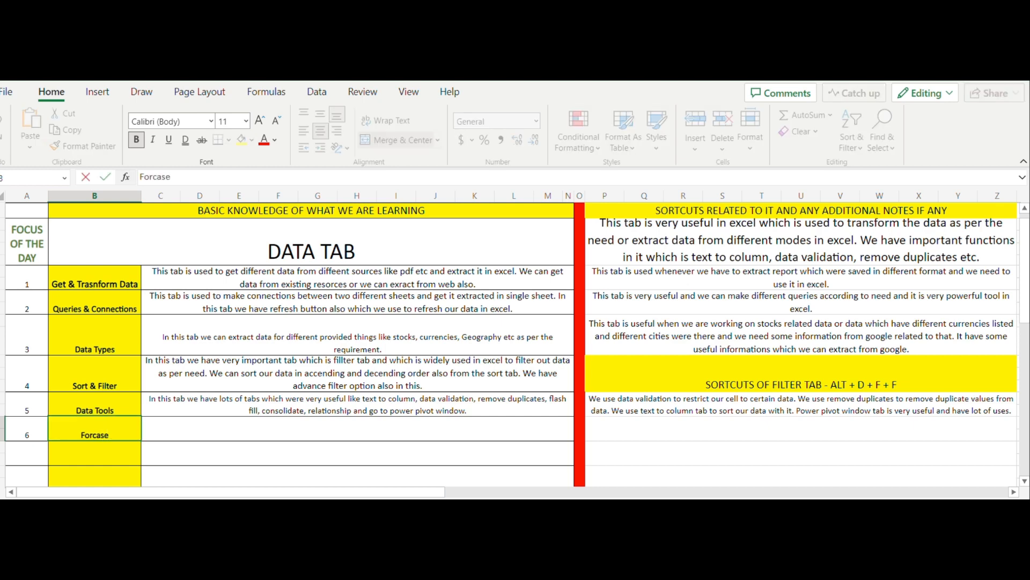
pyautogui.press('BackSpace')
pyautogui.write('t')
pyautogui.press('Tab')
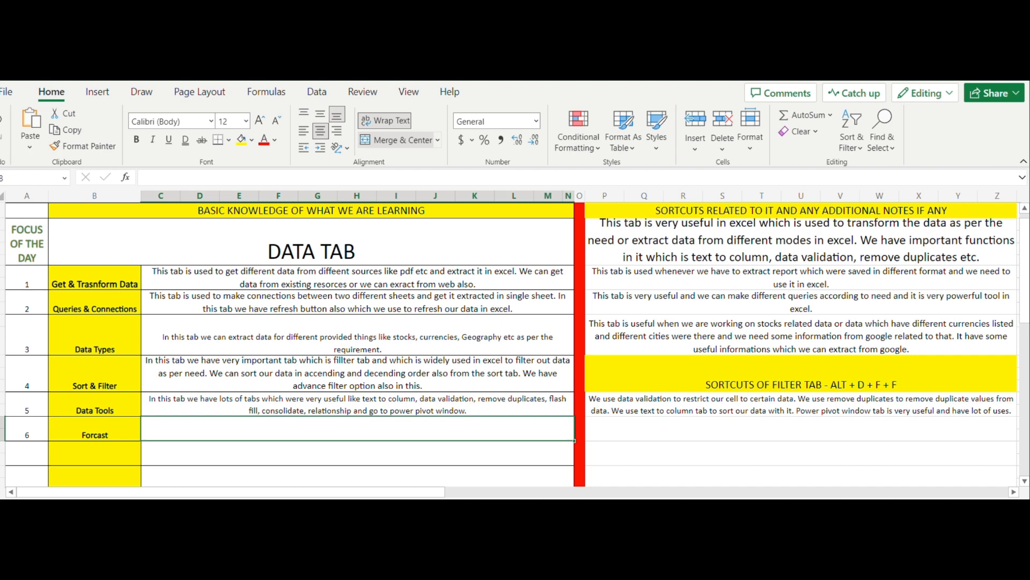
pyautogui.doubleClick(90, 434)
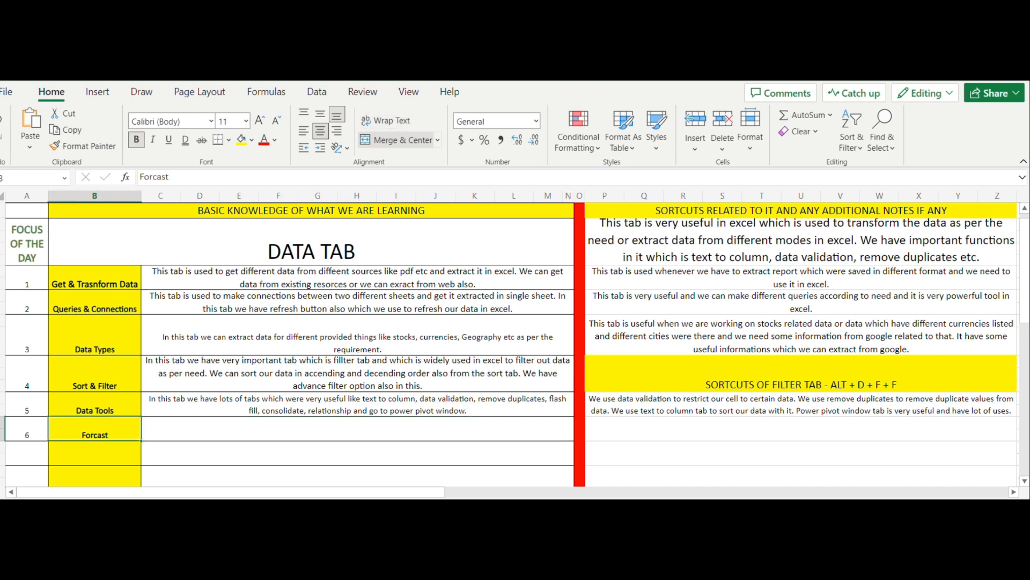
pyautogui.write('ecast')
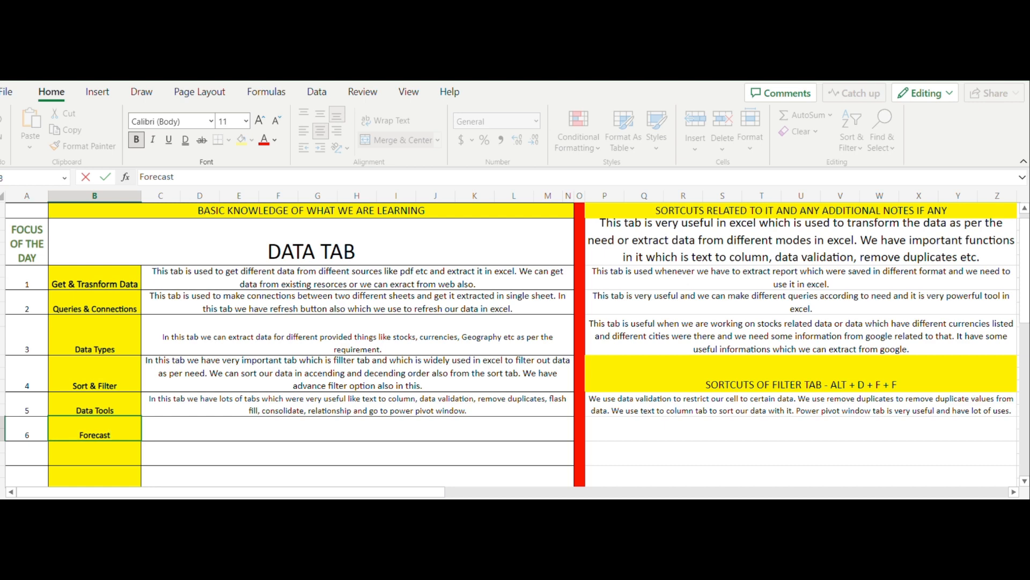
pyautogui.press('Tab')
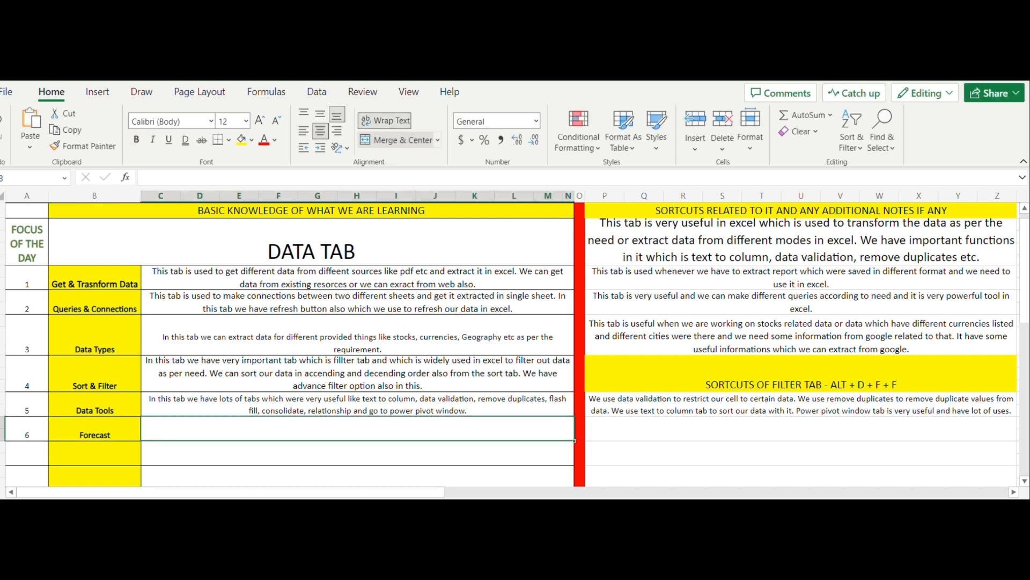
# Describe entry 6 as "In forecast tab we have two tab which is what if analysis tab and forcast sheet tab."
pyautogui.write('In for')
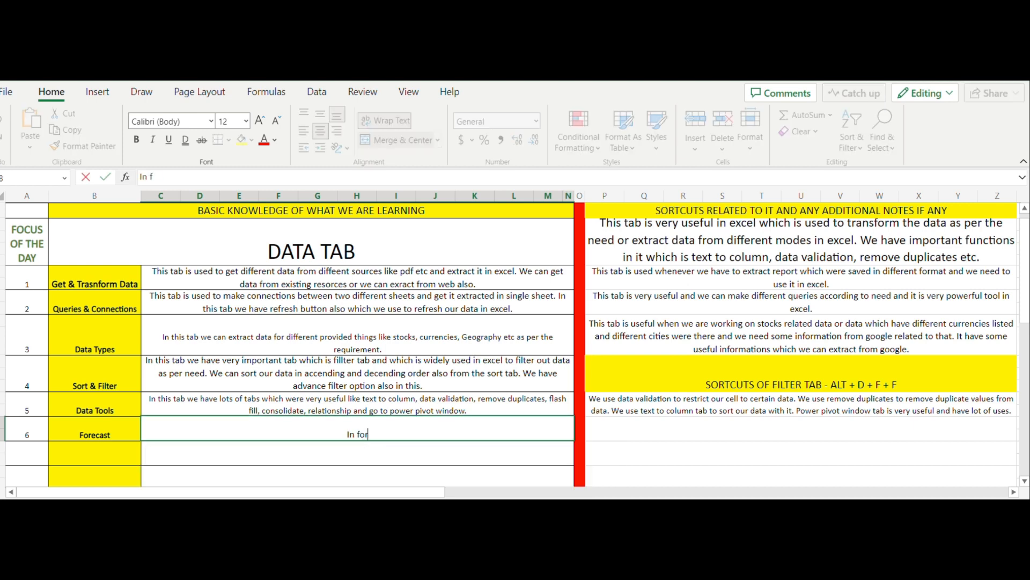
pyautogui.write('cast')
pyautogui.press('BackSpace')
pyautogui.press('BackSpace')
pyautogui.write('ast tab we have ')
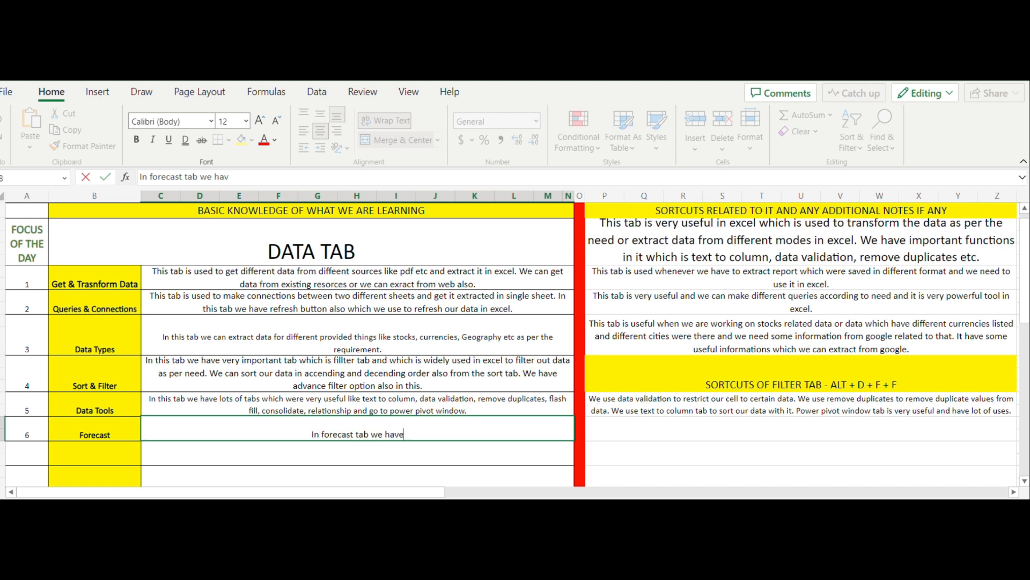
pyautogui.write('two tab ')
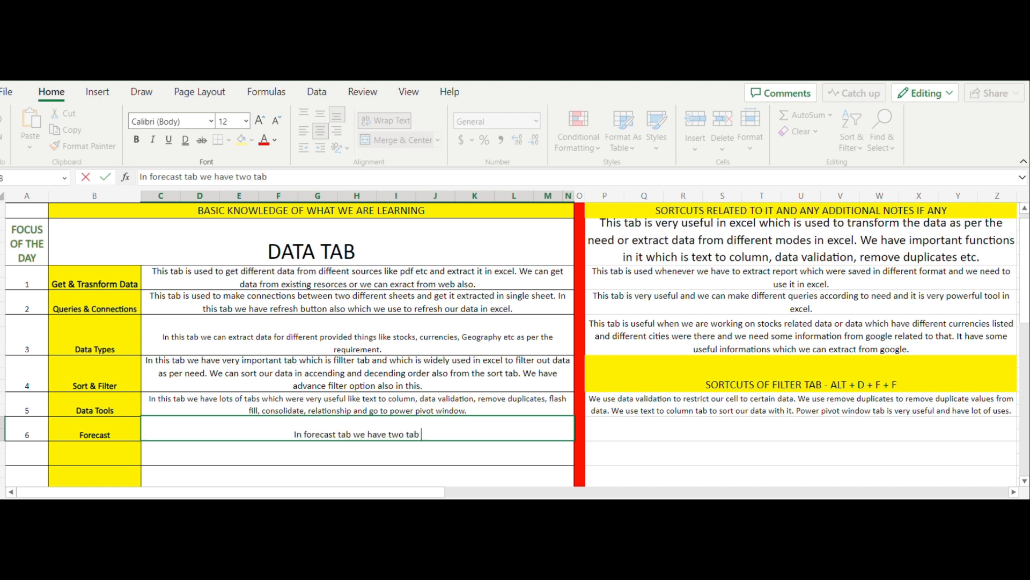
pyautogui.write('which is w')
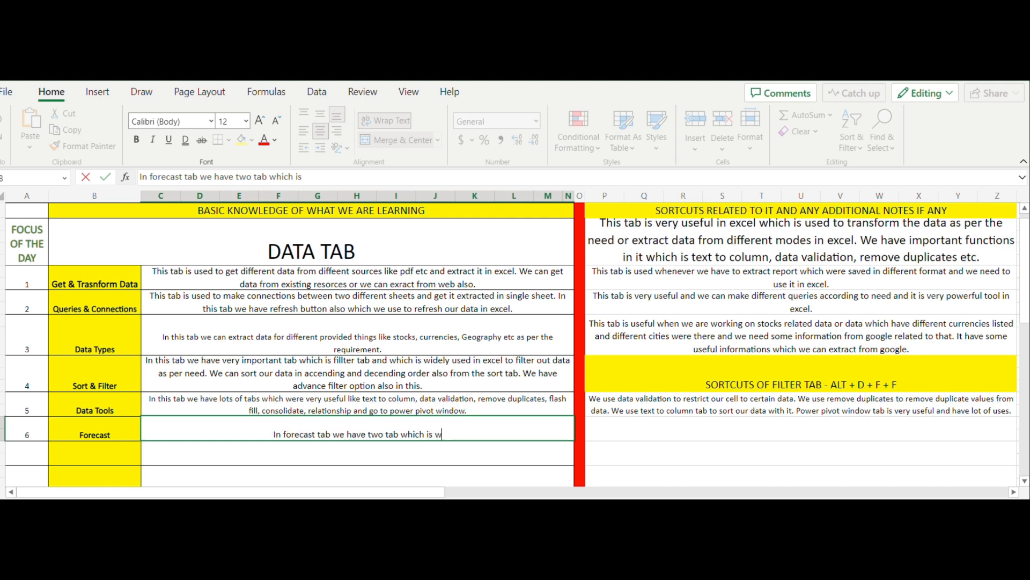
pyautogui.write('hat if an')
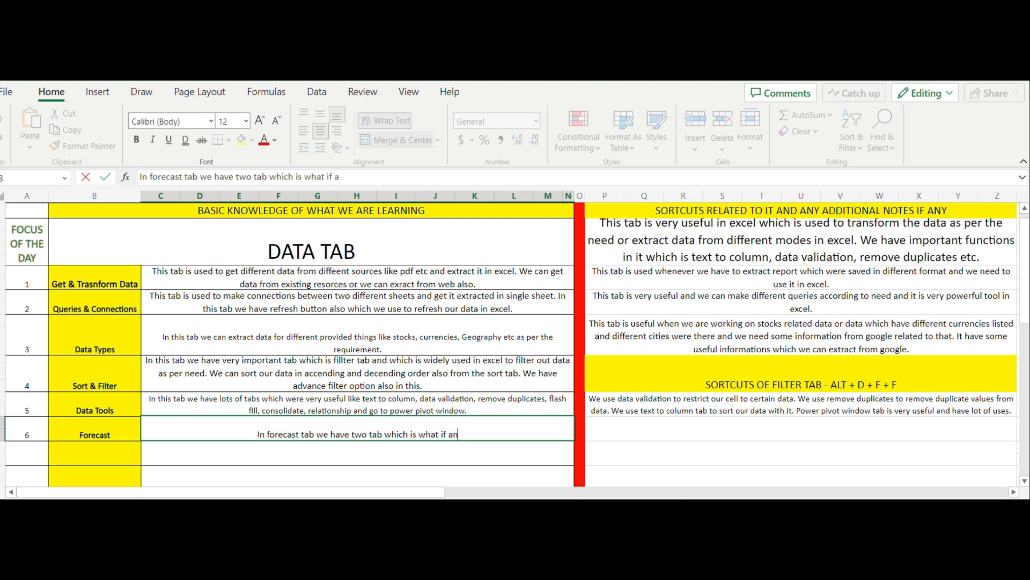
pyautogui.write('alysis ta')
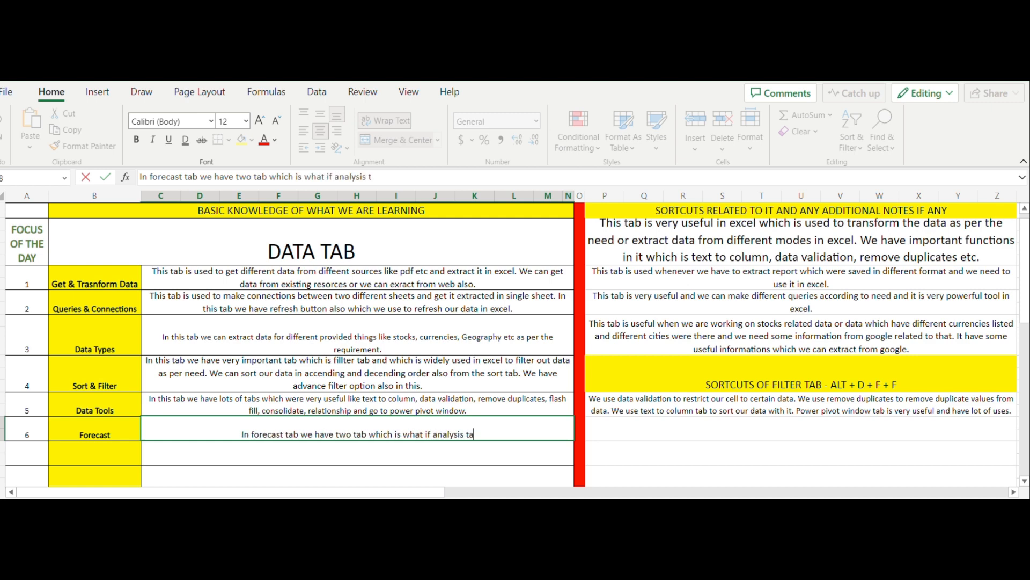
pyautogui.write('b and forcas')
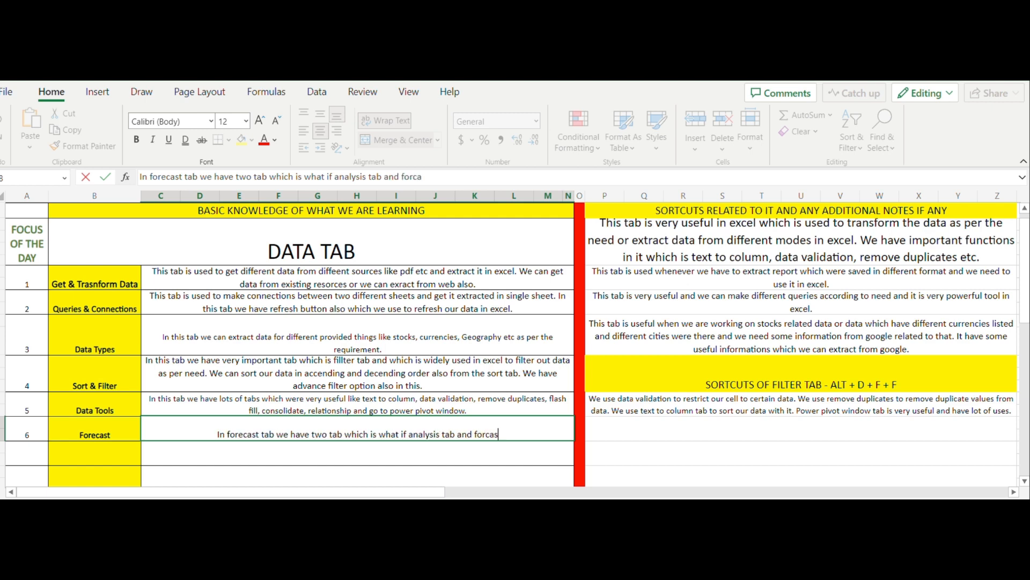
pyautogui.write('t sheet ')
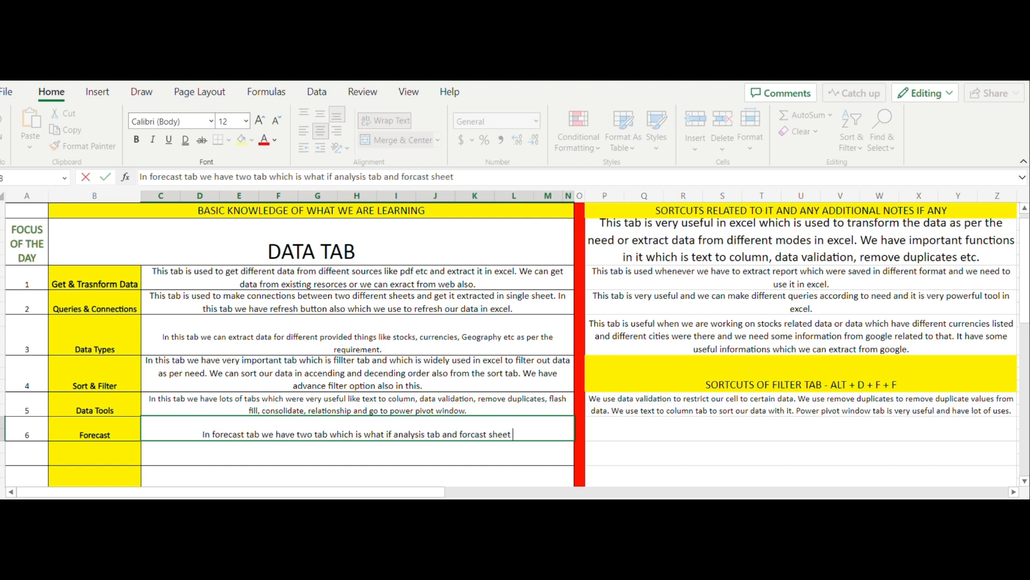
pyautogui.write('tab.')
pyautogui.press('Tab')
# Start the additional note for entry 6 with "What if analysis tab work on the conditions as provided by us and"
pyautogui.press('Tab')
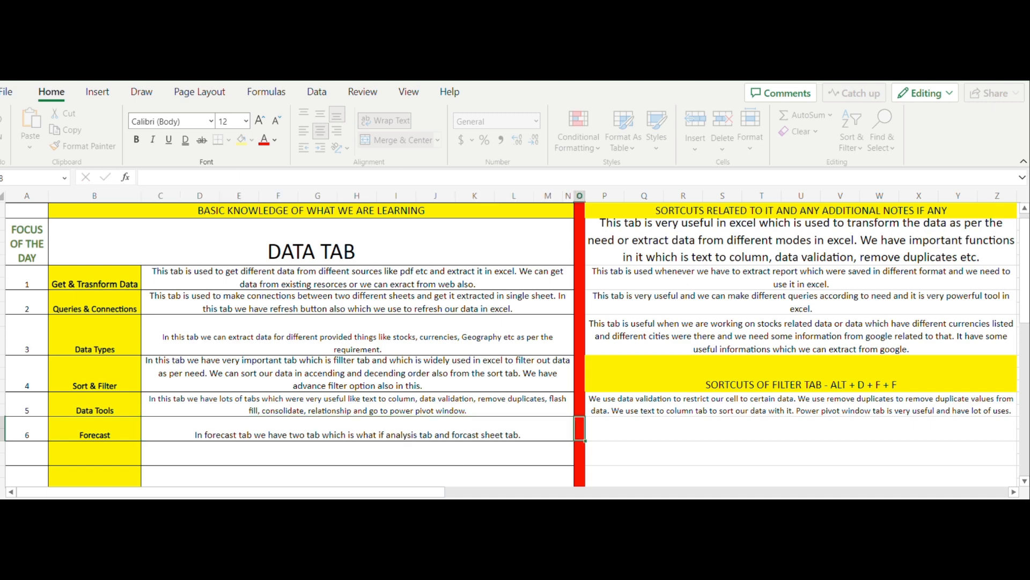
pyautogui.write('What if t')
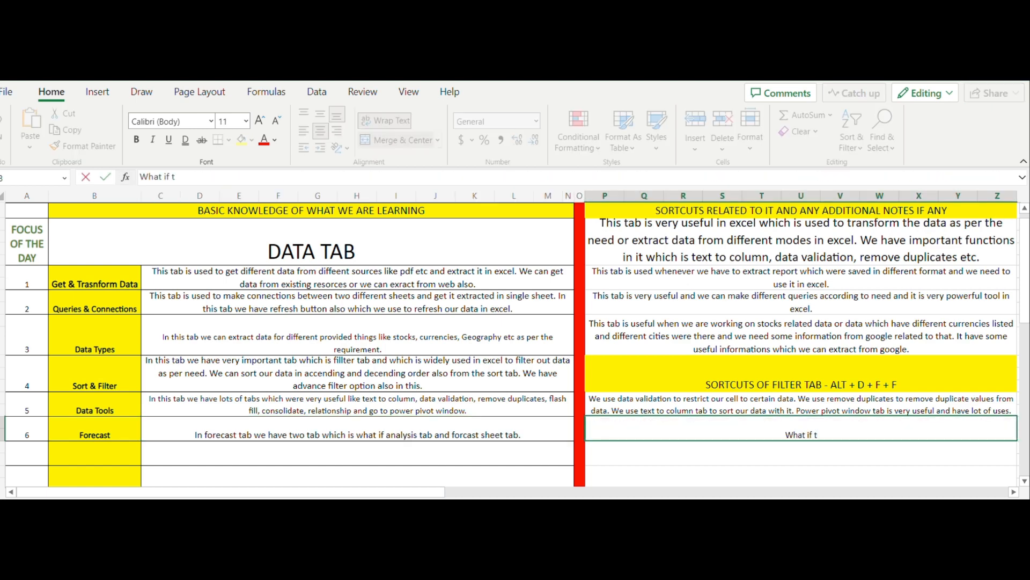
pyautogui.press('BackSpace')
pyautogui.write('analysis tab w')
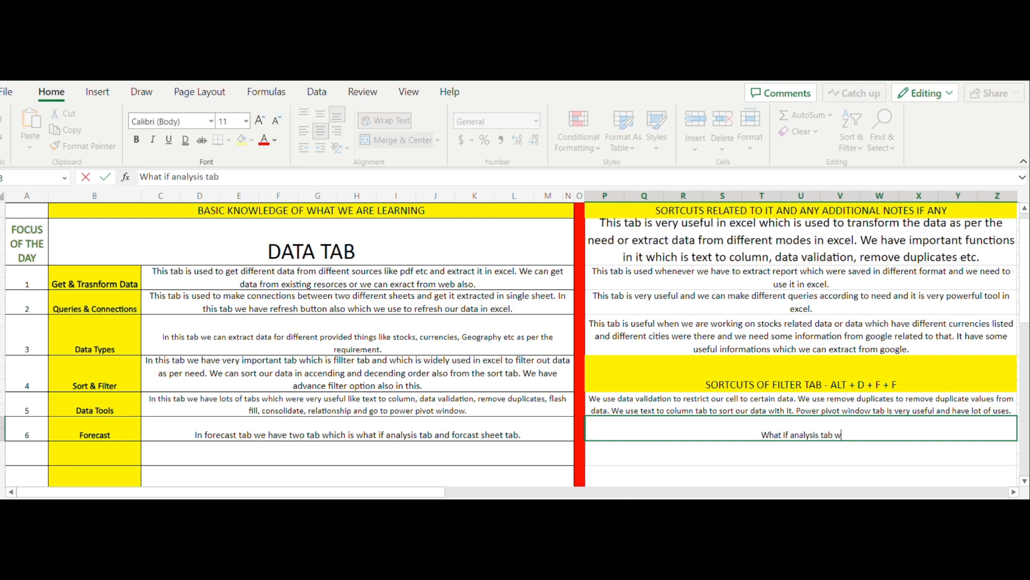
pyautogui.write('ork on the ')
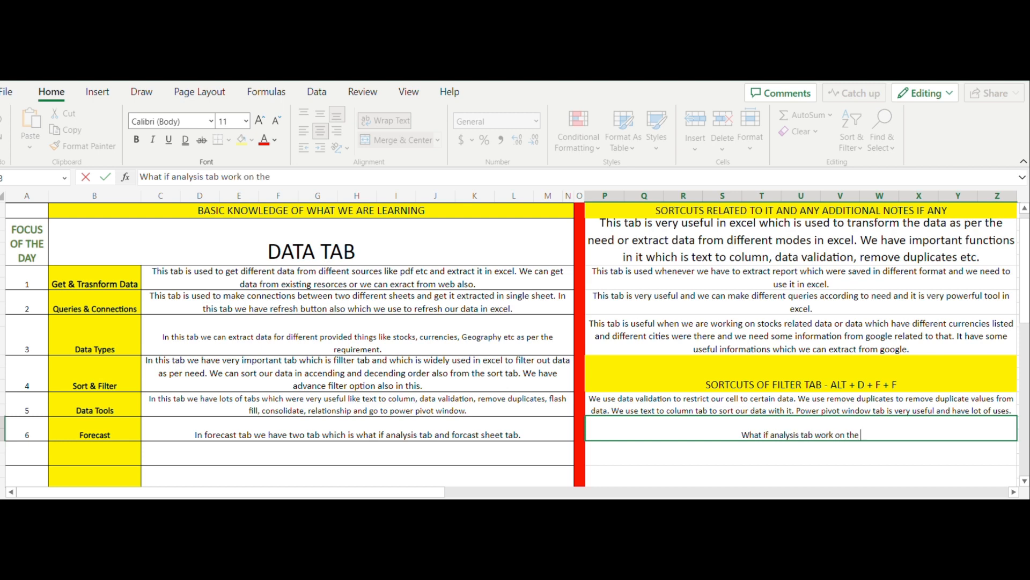
pyautogui.write('condition')
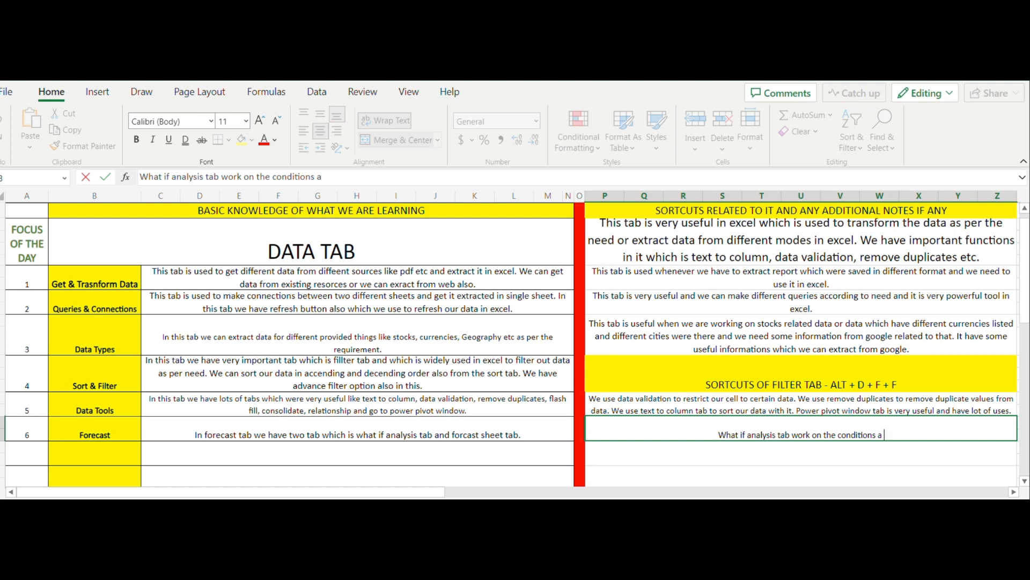
pyautogui.write('s as provided ')
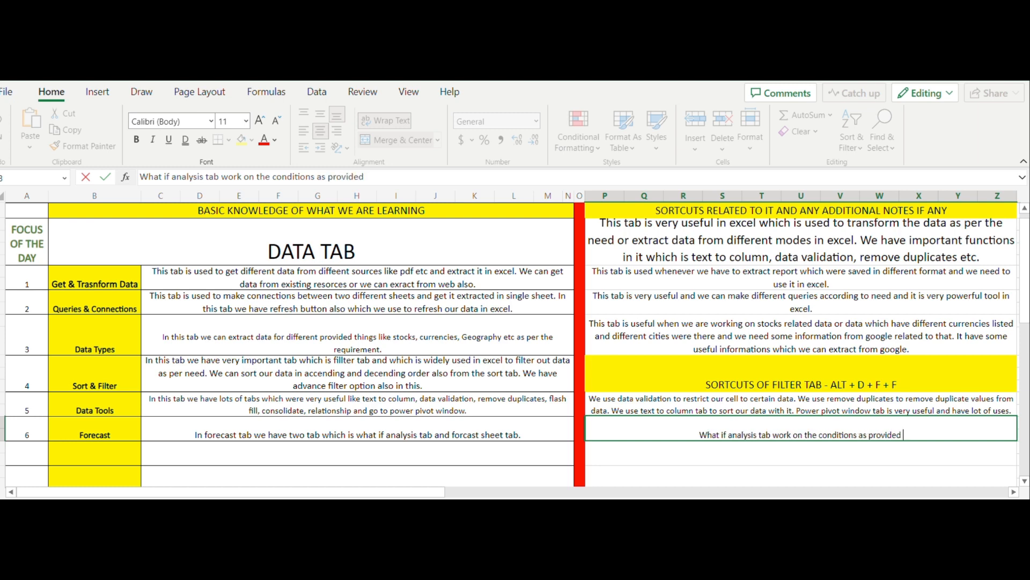
pyautogui.write('by us and')
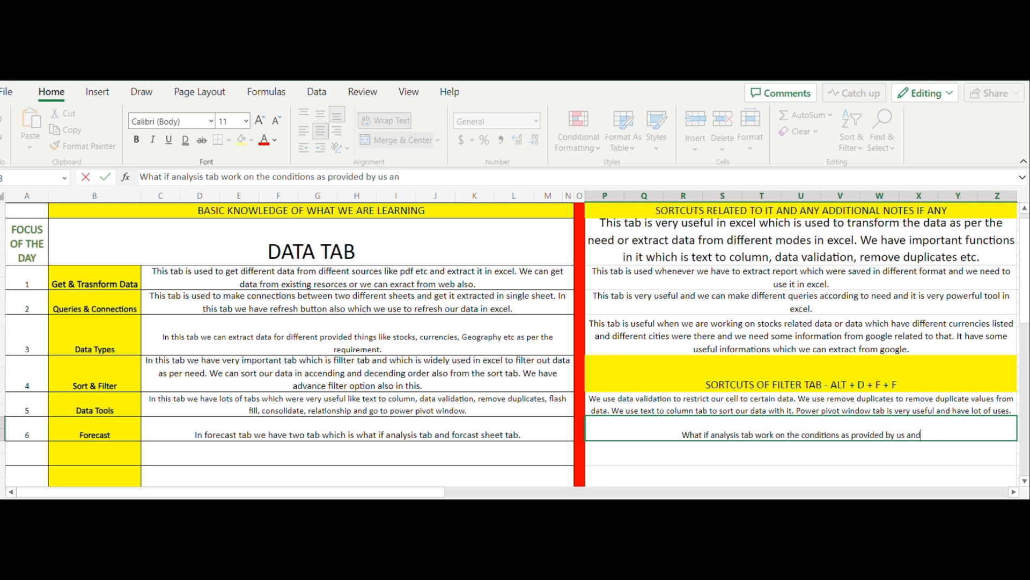
# Continue the additional note for entry 6 with "using forcast sheet tab we can forcast the data in our excel sheet."
pyautogui.write(' using fo')
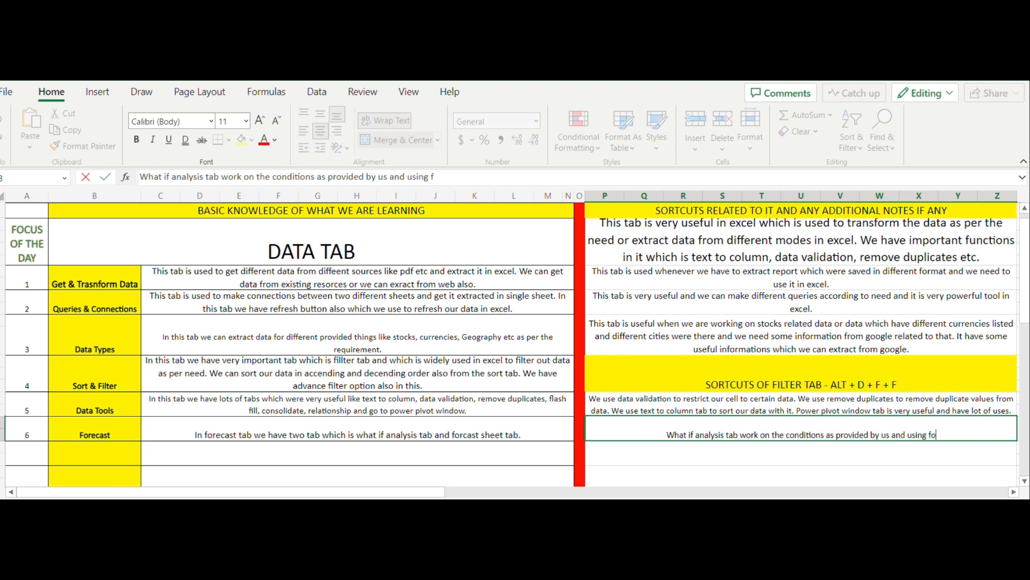
pyautogui.write('rcast ')
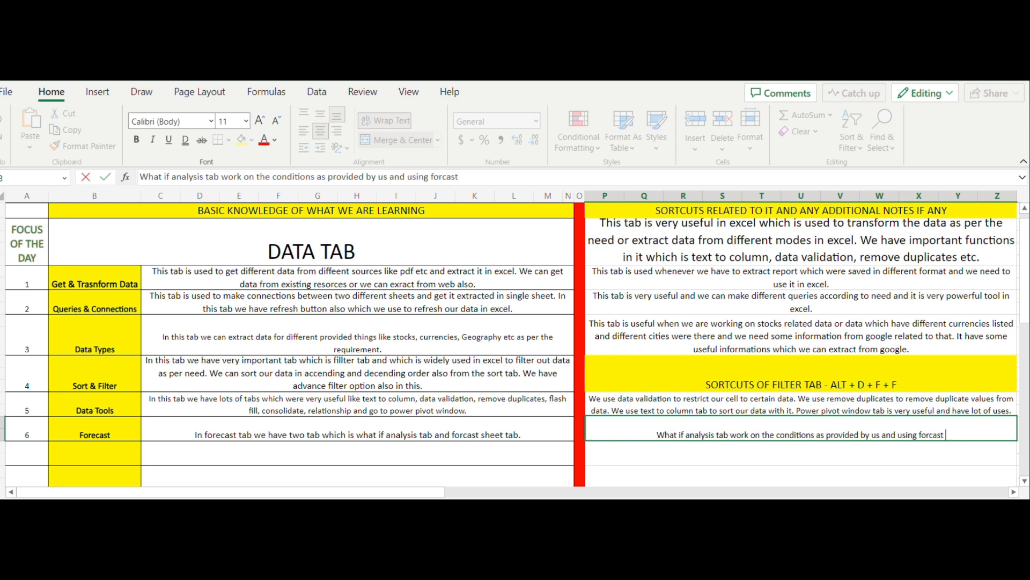
pyautogui.write('sheet ta')
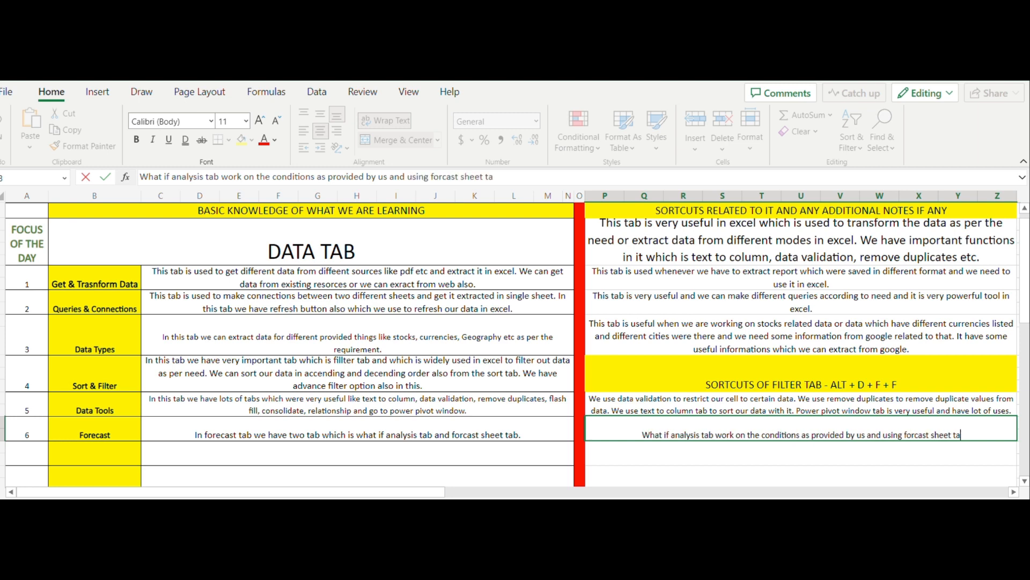
pyautogui.write('b we can ')
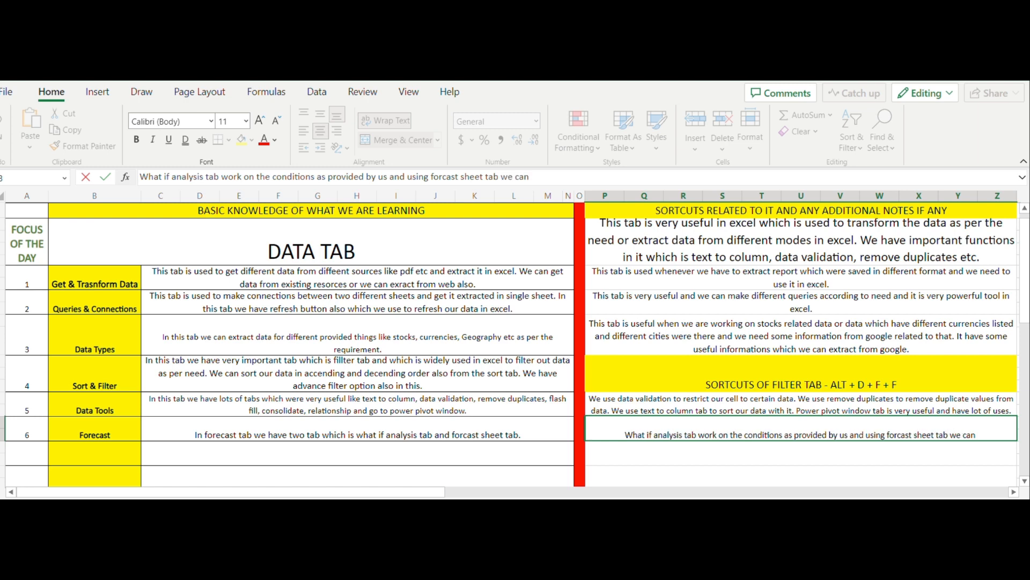
pyautogui.write('forcast the')
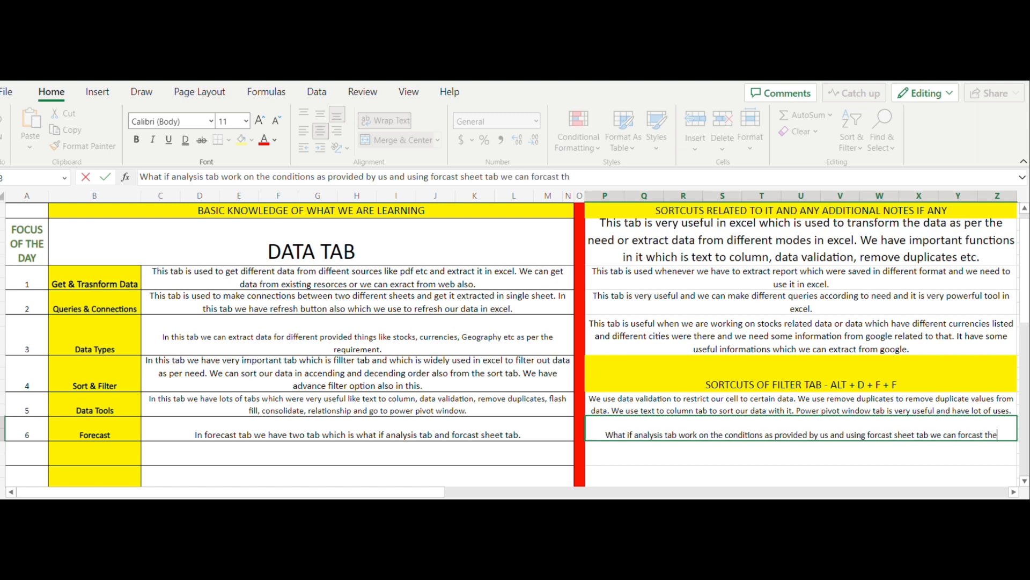
pyautogui.write(' fa')
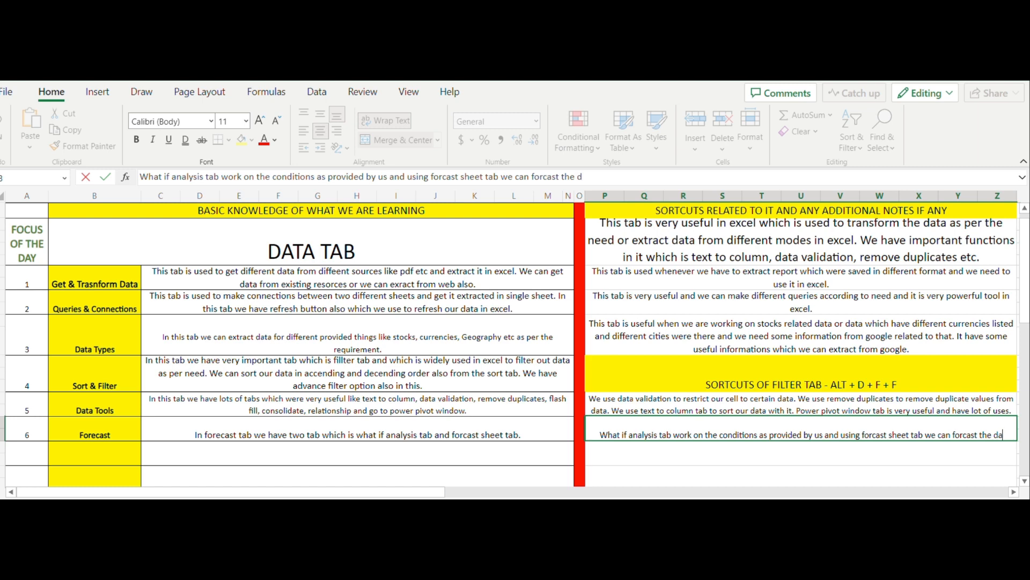
pyautogui.write('ta in our she')
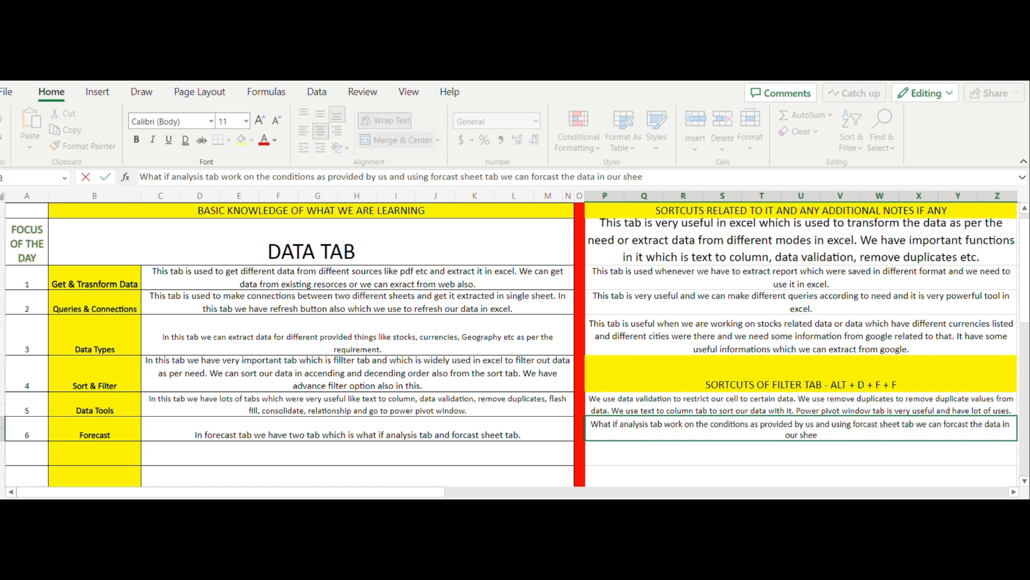
pyautogui.write('e')
pyautogui.press('BackSpace')
pyautogui.press('BackSpace')
pyautogui.write('excel sheet. We wi')
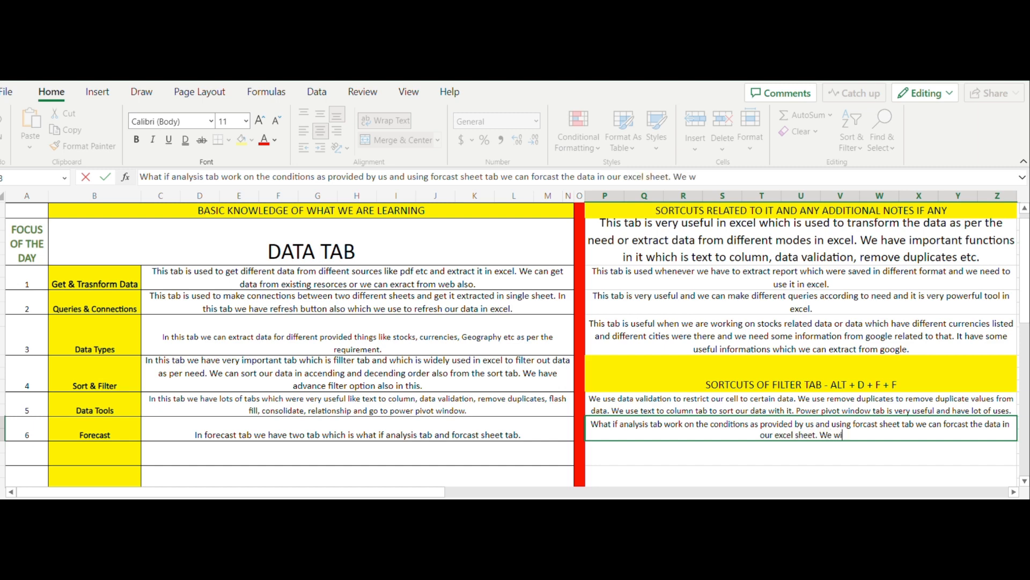
# Finish the additional note for entry 6 with "We will learn then in detail in some video and its uses."
pyautogui.write('ll learn th')
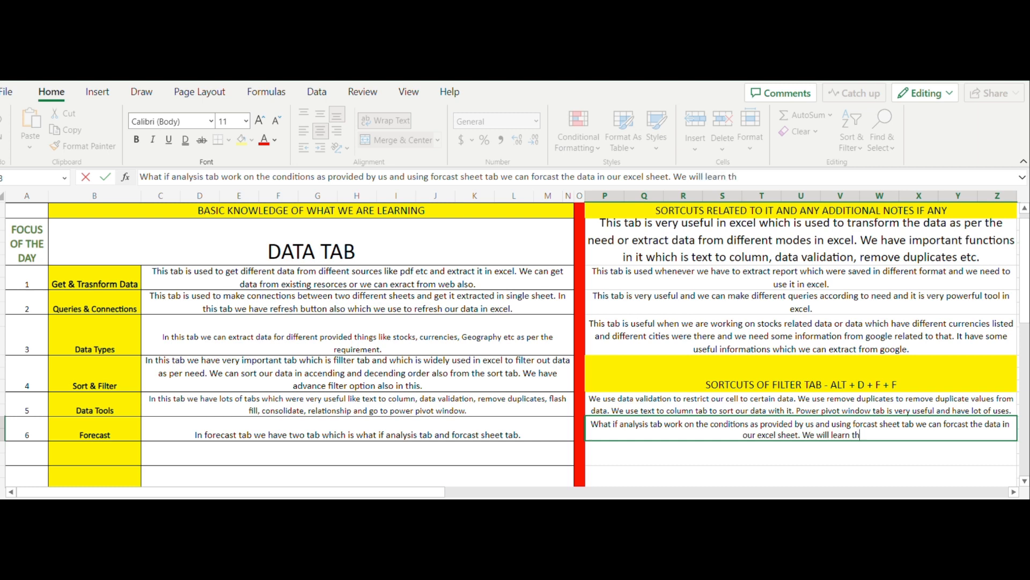
pyautogui.write('en in deta')
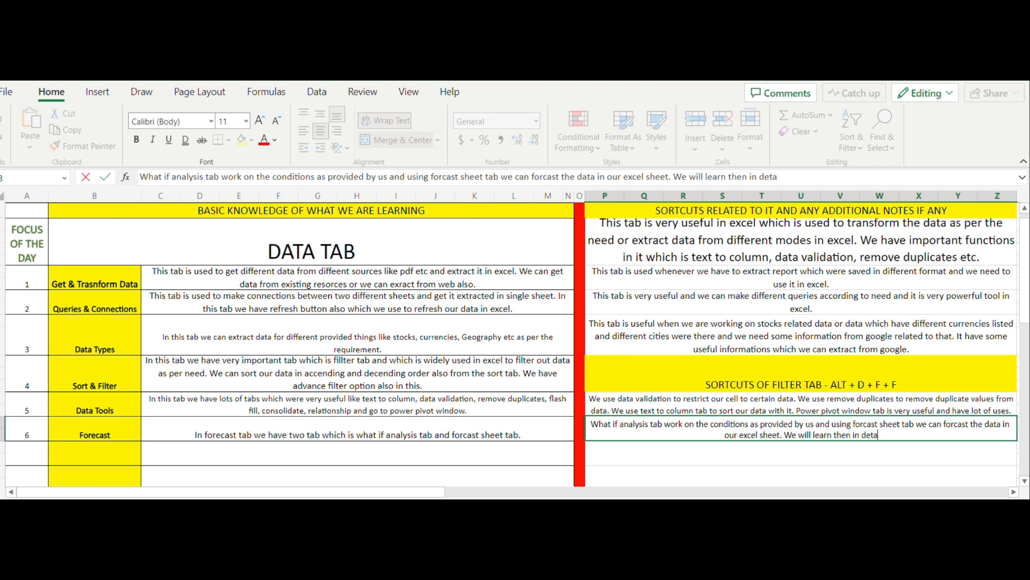
pyautogui.write('il in some v')
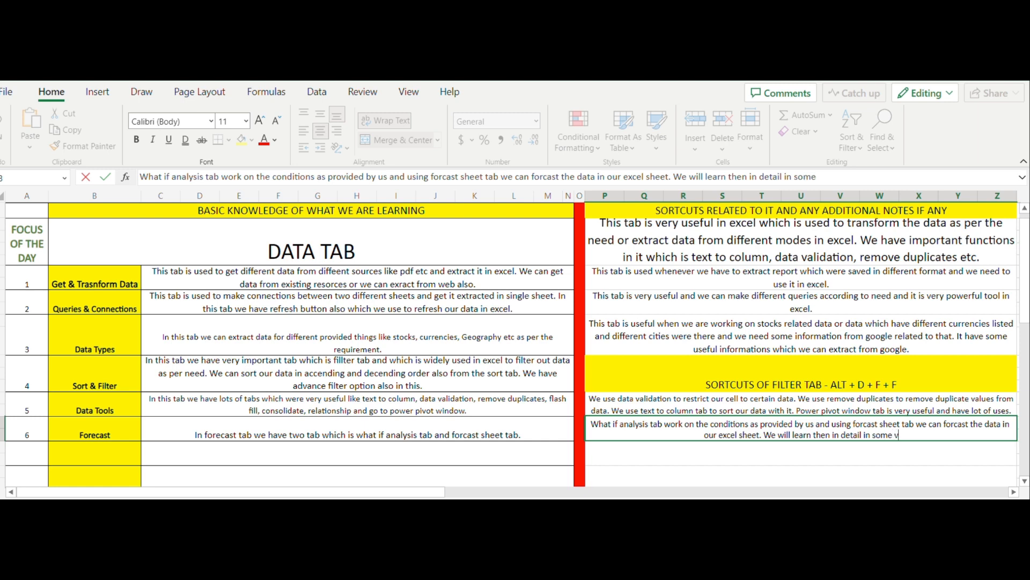
pyautogui.write('ideo')
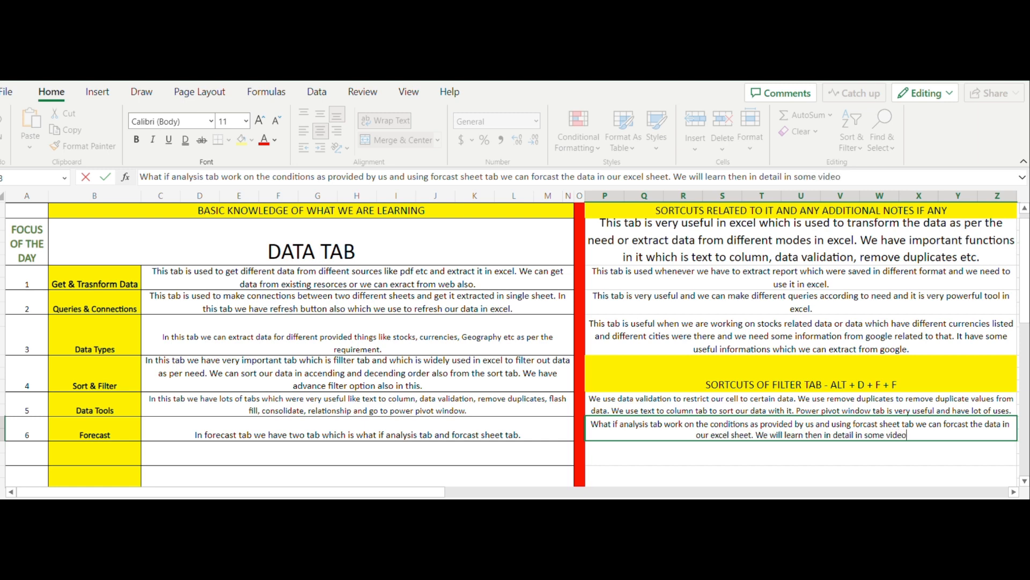
pyautogui.write(' and its us')
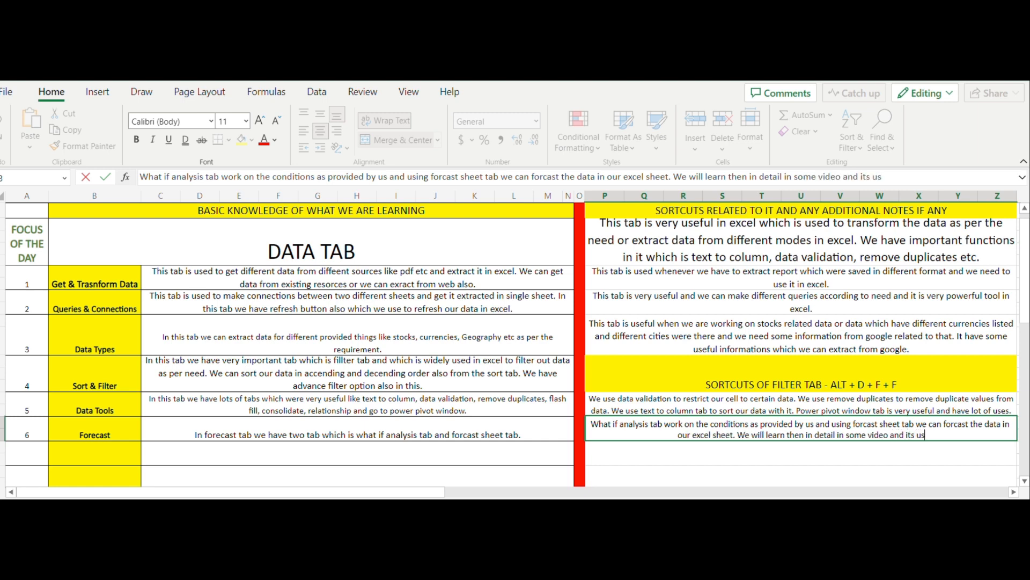
pyautogui.write('es.')
pyautogui.press('Return')
# Number the next worksheet entry 7 and label it "Outline Tab"
pyautogui.press('Left')
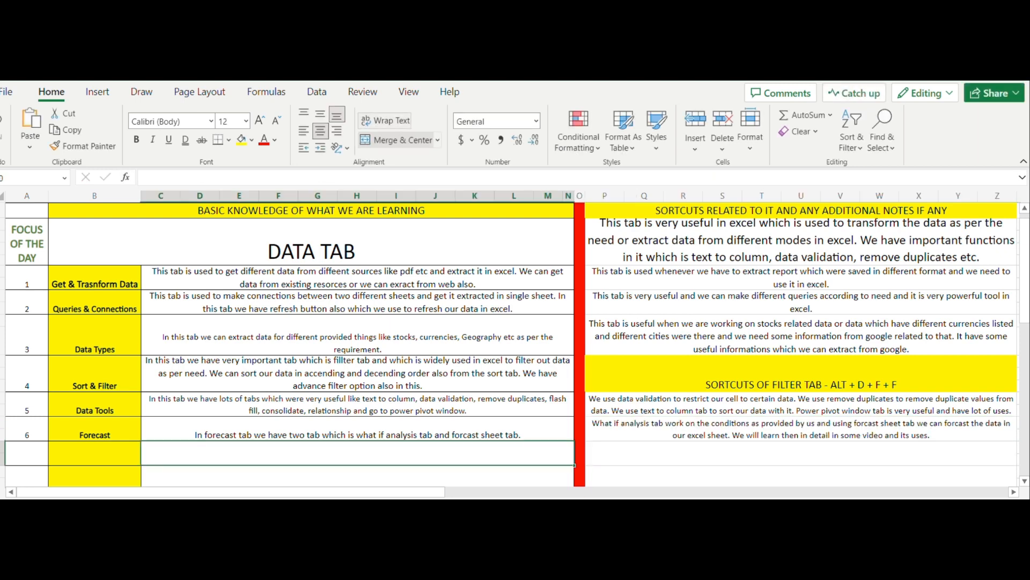
pyautogui.press('Left')
pyautogui.press('Left')
pyautogui.write('7')
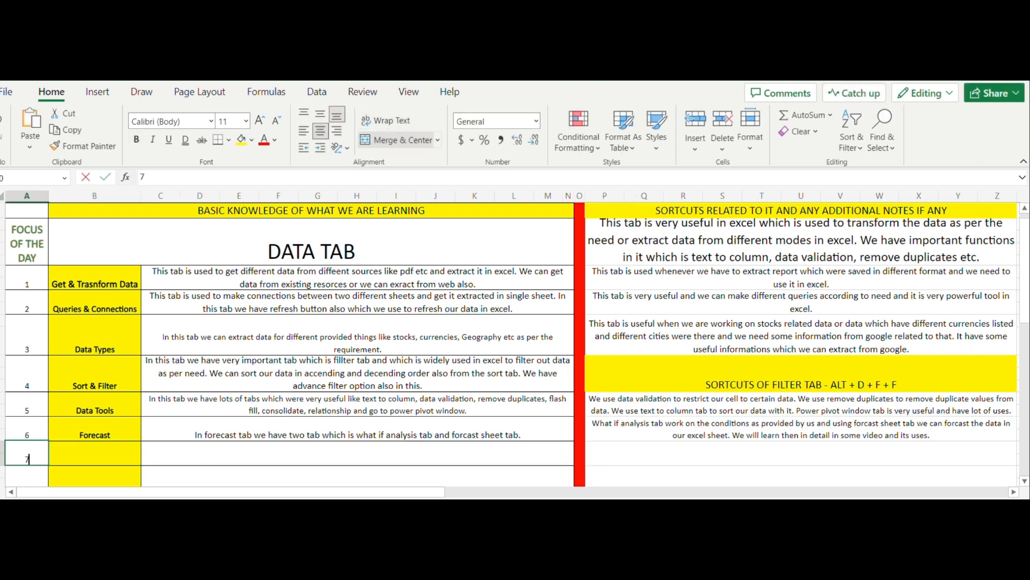
pyautogui.press('Right')
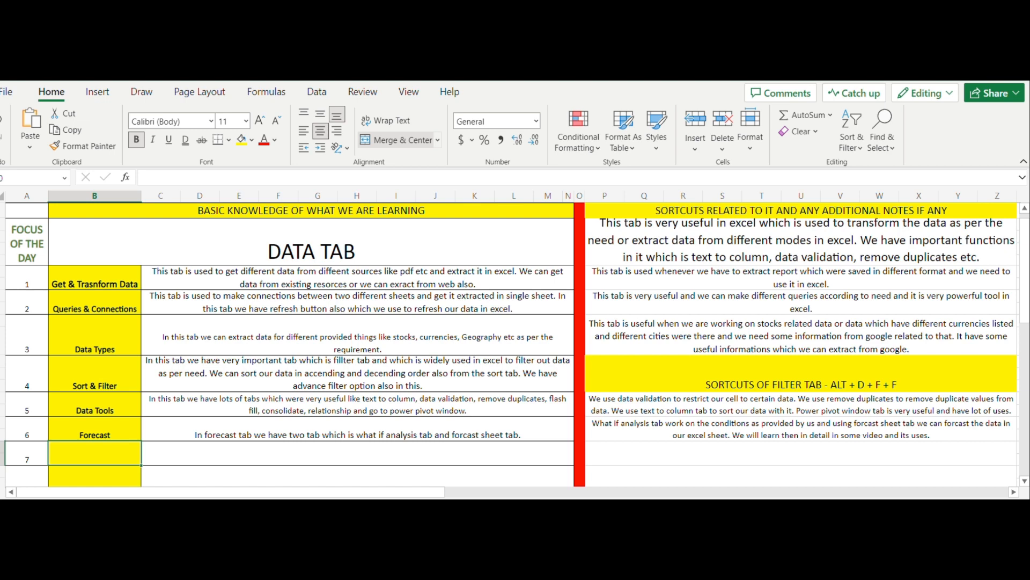
pyautogui.write('Oult')
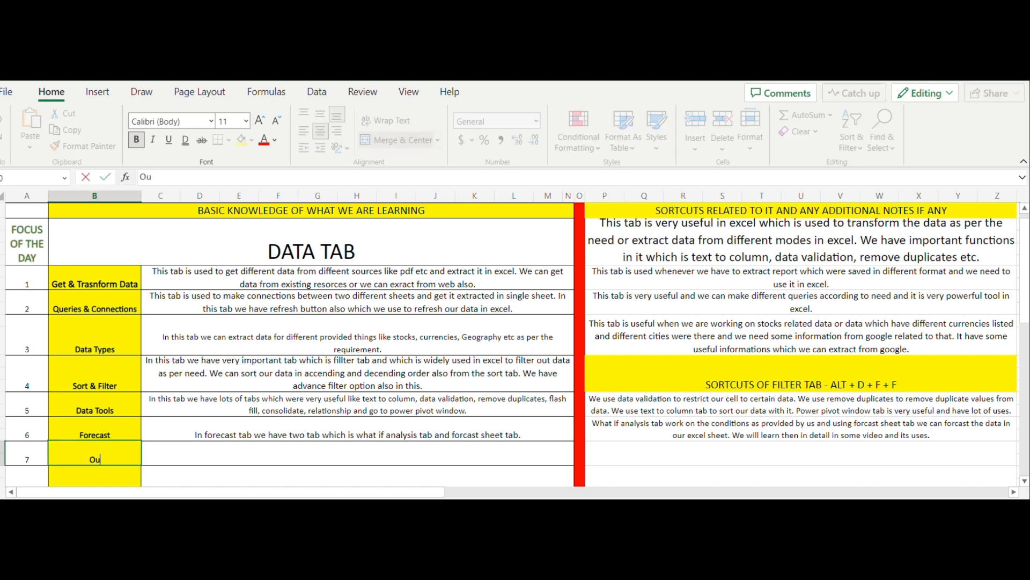
pyautogui.press('BackSpace')
pyautogui.press('BackSpace')
pyautogui.write('tline Tab')
# Start the description for entry 7 with "In this tab we have 3 tabs which are group, ungroup and sub total."
pyautogui.press('Tab')
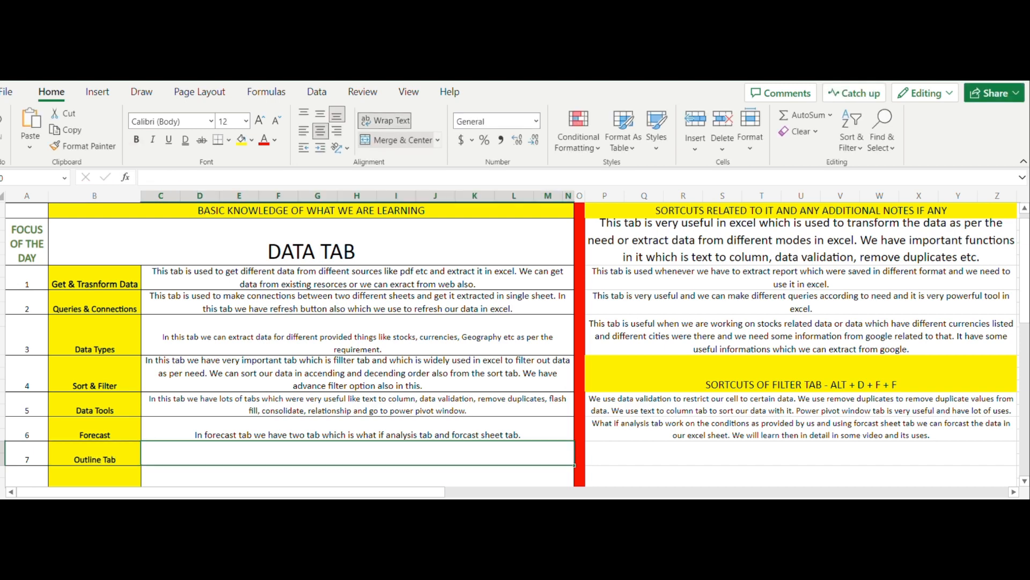
pyautogui.write('In this tab')
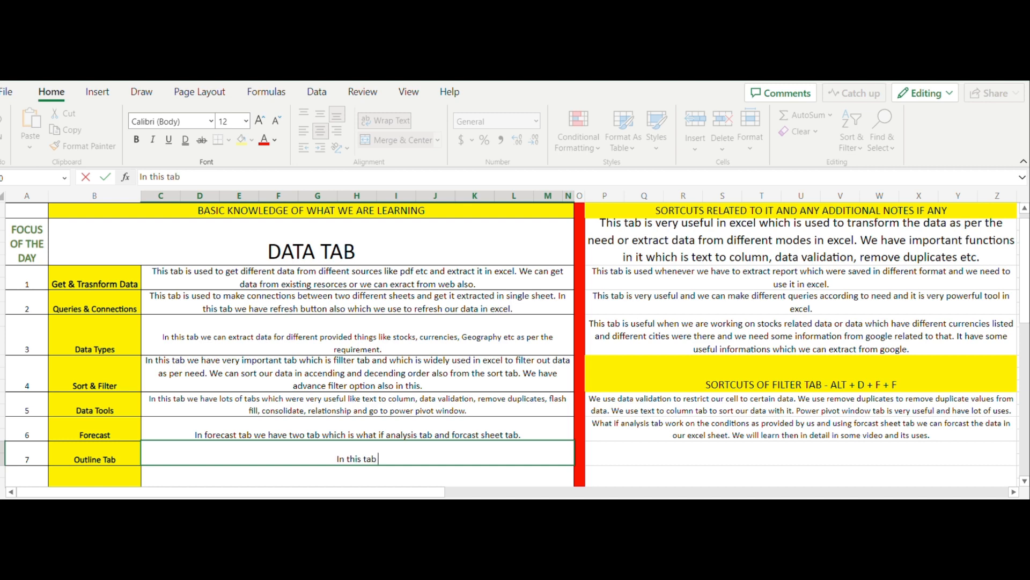
pyautogui.write(' we have ')
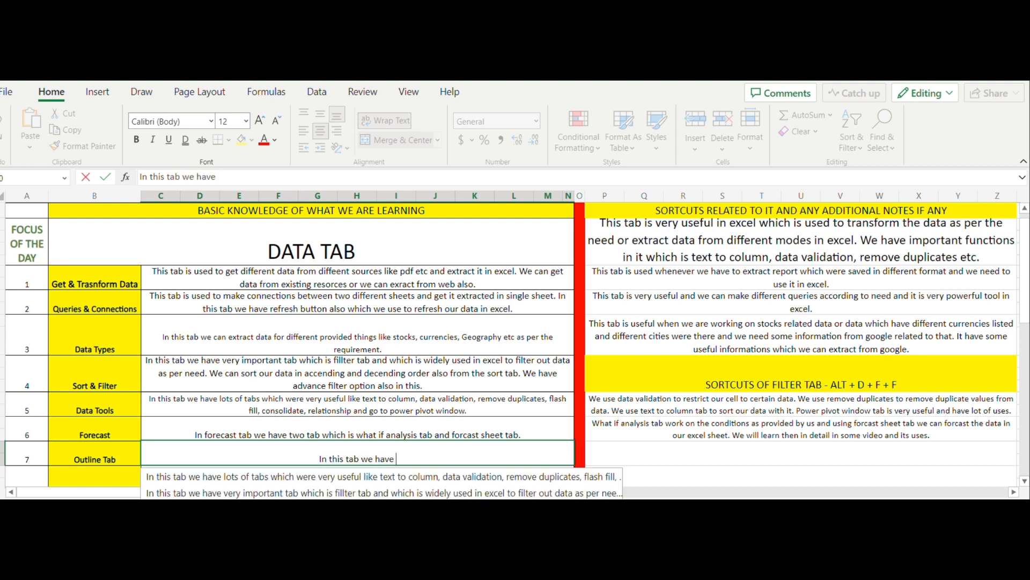
pyautogui.write('3')
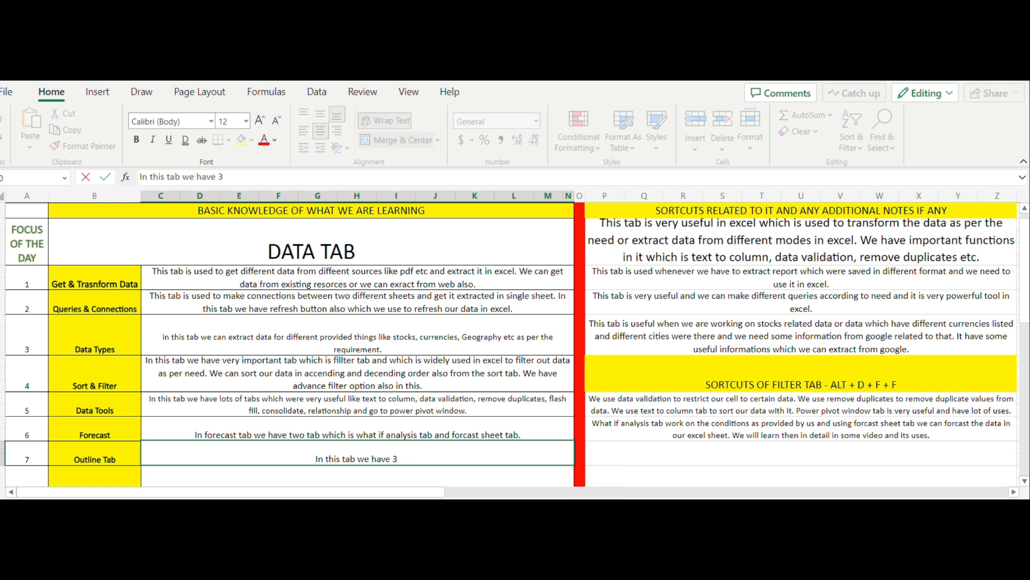
pyautogui.write(' tabs which')
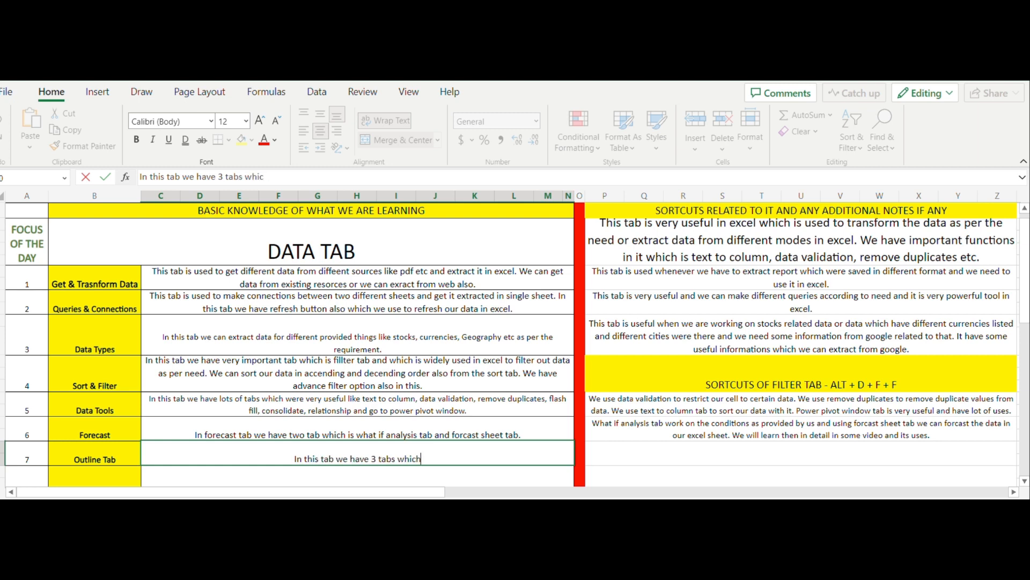
pyautogui.write(' are group')
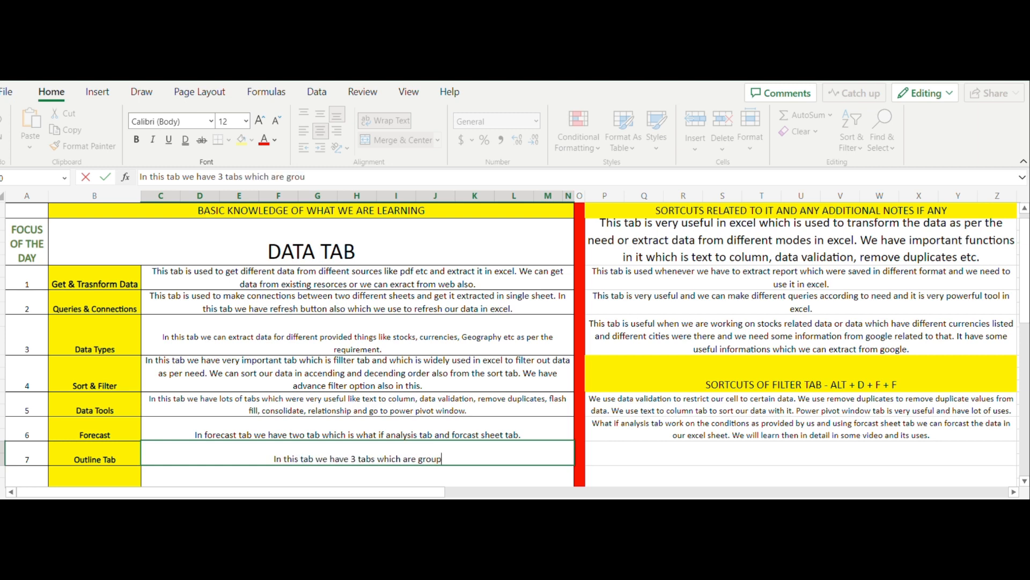
pyautogui.write(', ungr')
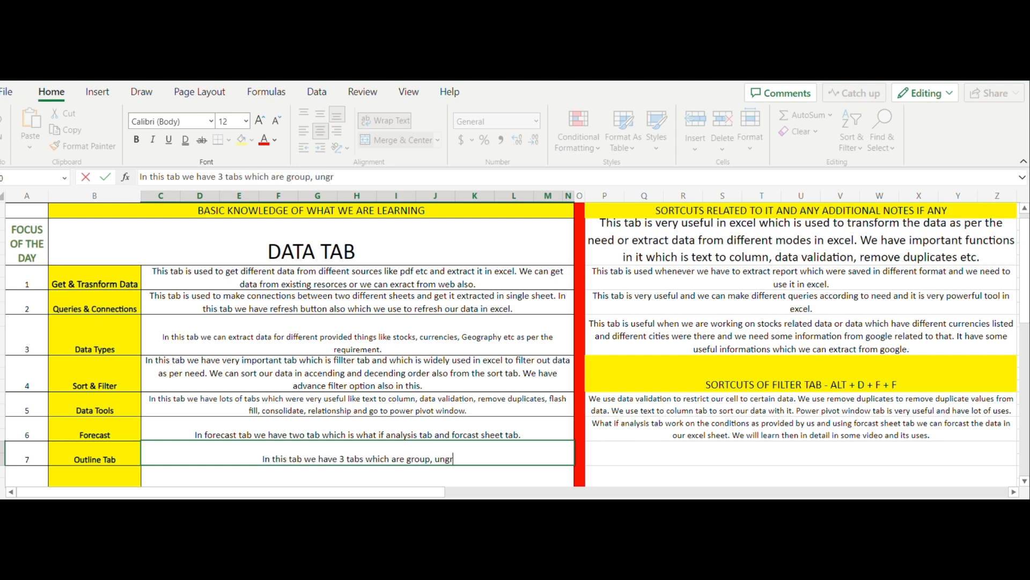
pyautogui.write('oup and s')
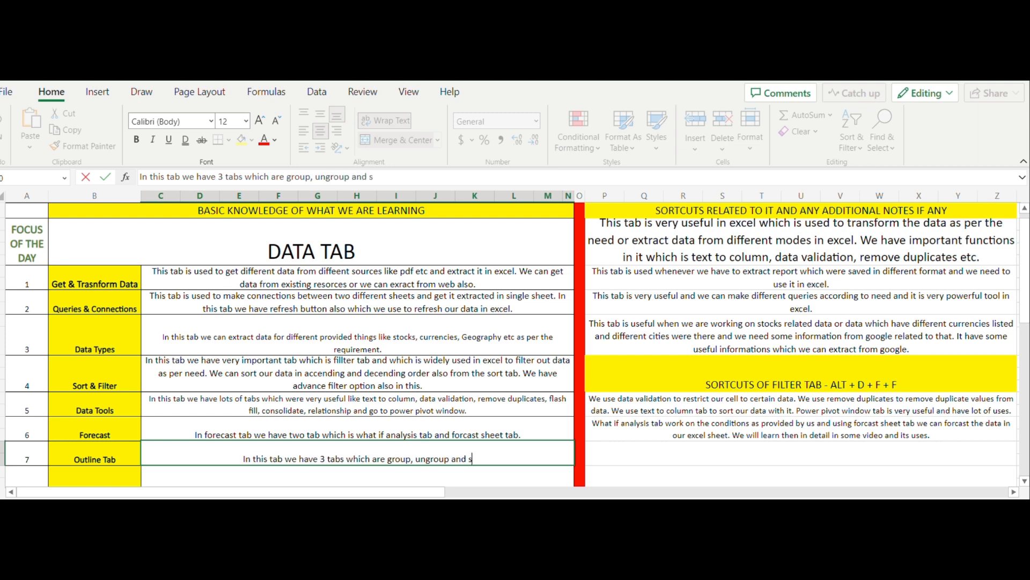
pyautogui.write('ub total.')
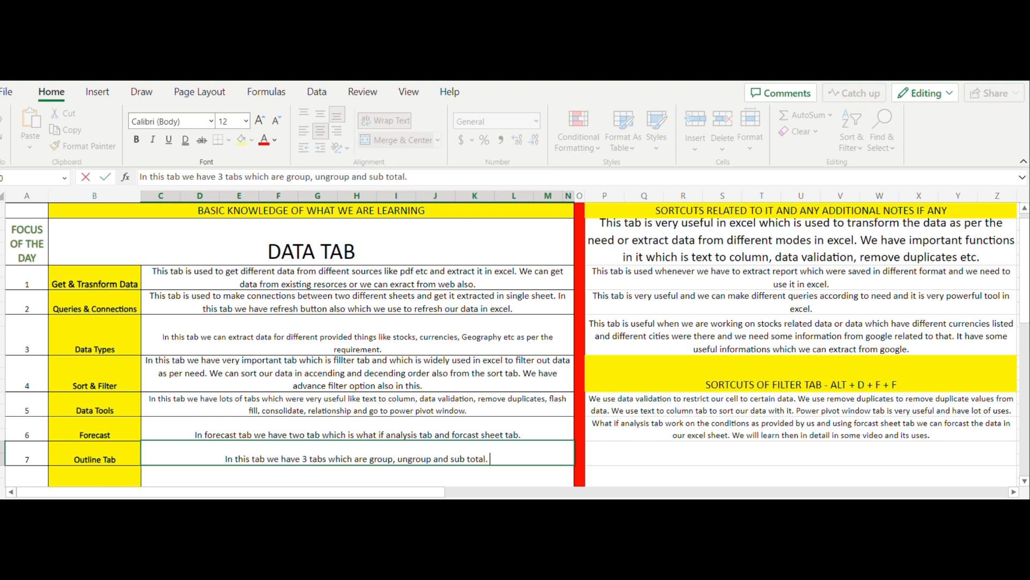
# Continue the description for entry 7 with "Using this we can group different row in one"
pyautogui.write(' Using th')
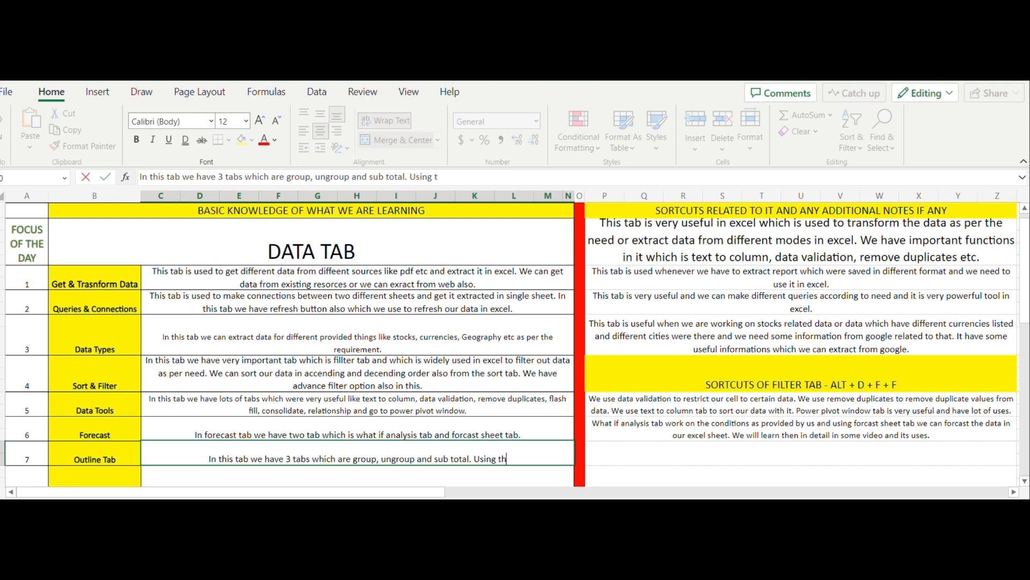
pyautogui.write('is we can ')
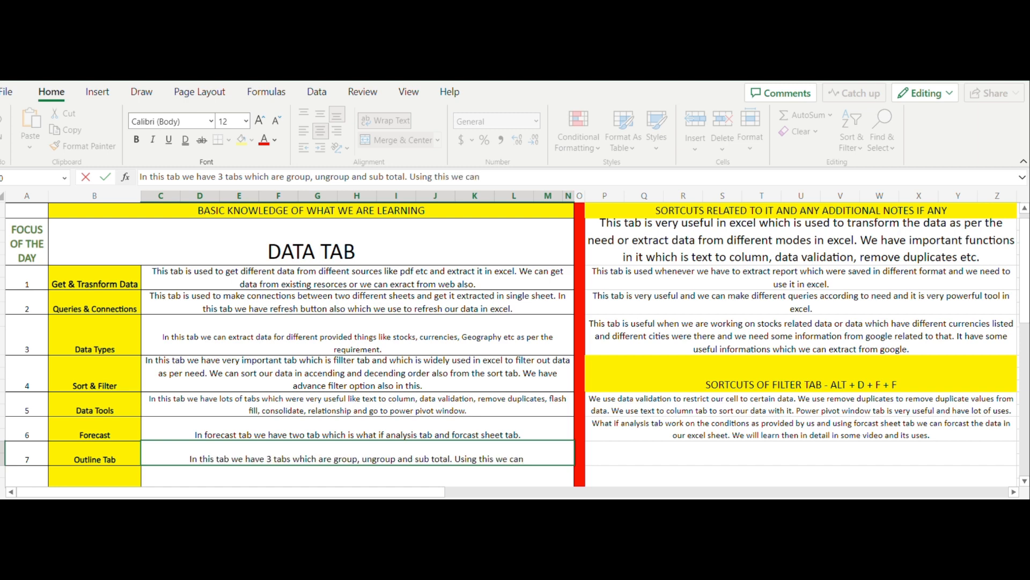
pyautogui.write('group')
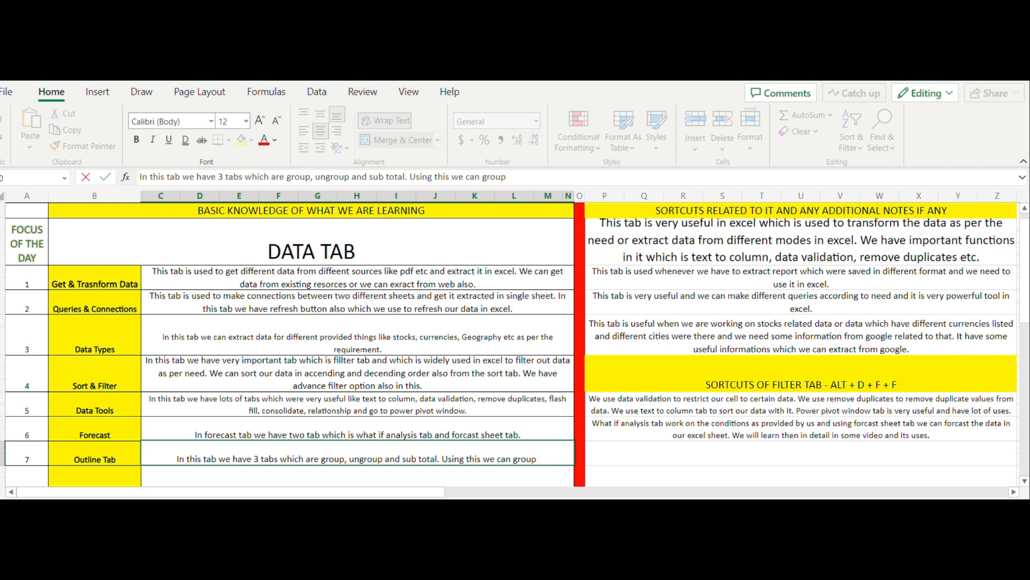
pyautogui.write(' diffeent')
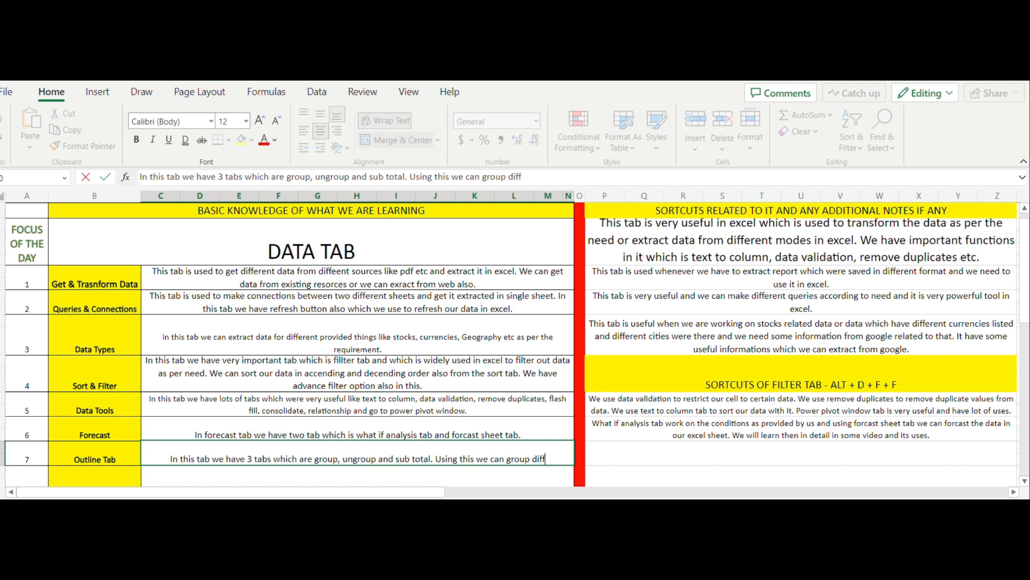
pyautogui.press('BackSpace')
pyautogui.press('BackSpace')
pyautogui.press('BackSpace')
pyautogui.write('r')
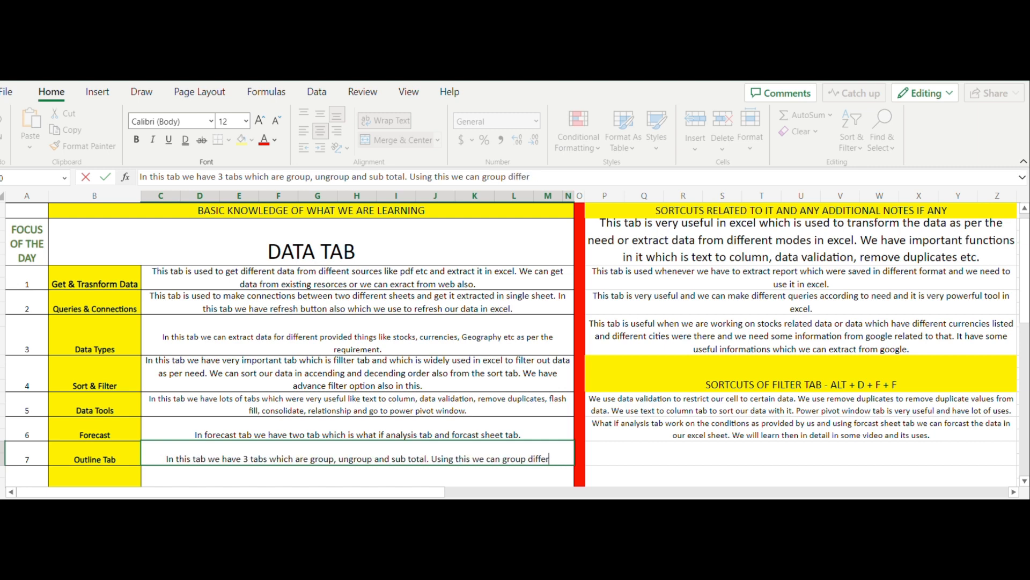
pyautogui.write('ent row in sing')
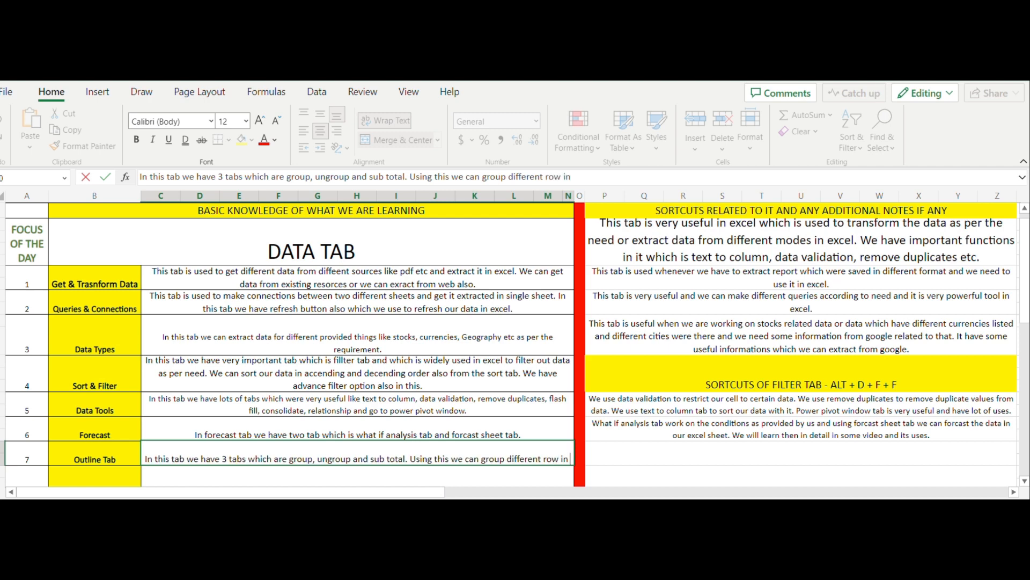
pyautogui.press('BackSpace')
pyautogui.press('BackSpace')
pyautogui.press('BackSpace')
pyautogui.press('BackSpace')
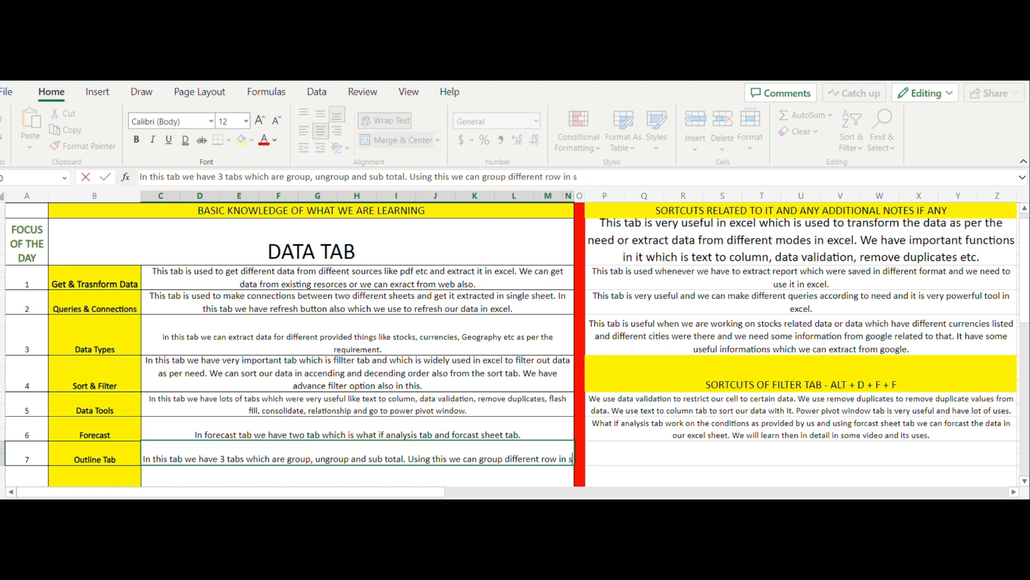
pyautogui.write('one')
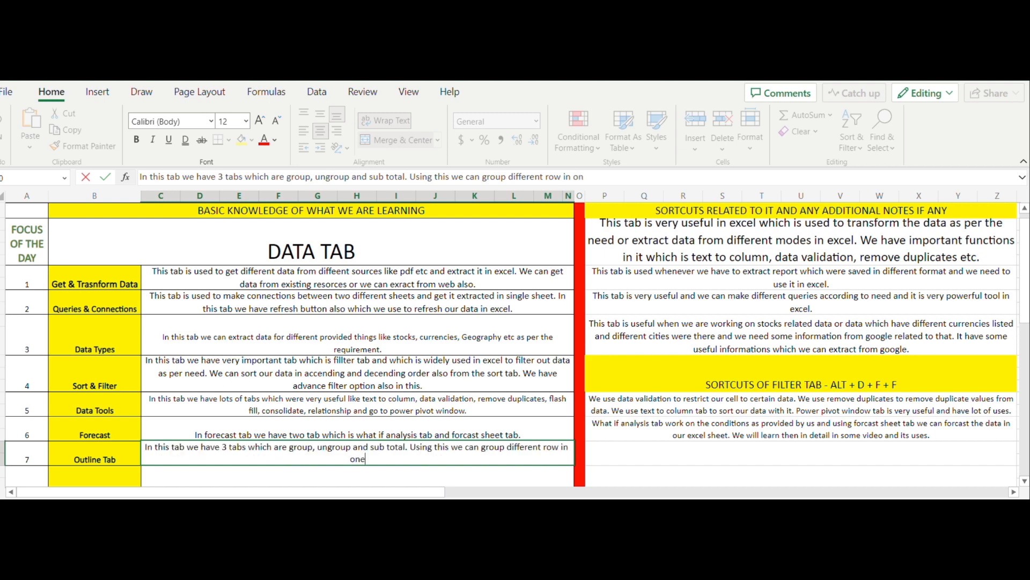
# Finish the description for entry 7 with "as per the category and can ungroup those usinng ungroup tab."
pyautogui.write(' as per the category and ')
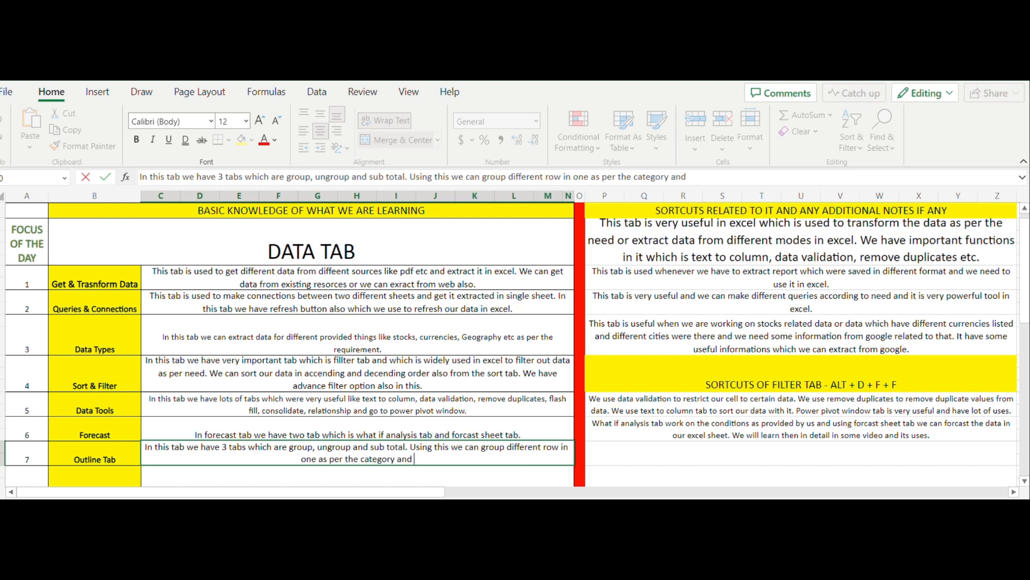
pyautogui.write('can ungro')
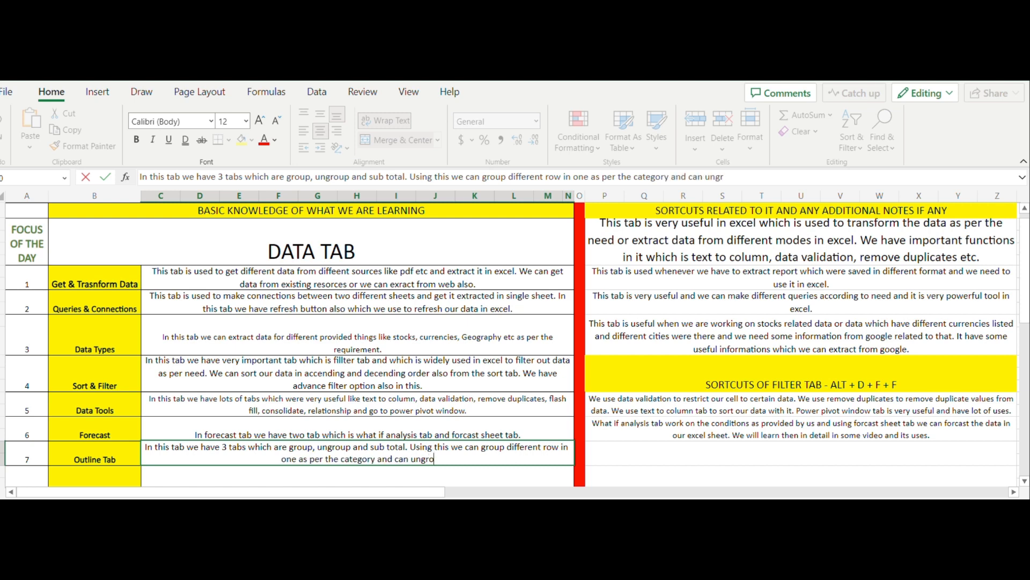
pyautogui.write('up ')
pyautogui.write('those ')
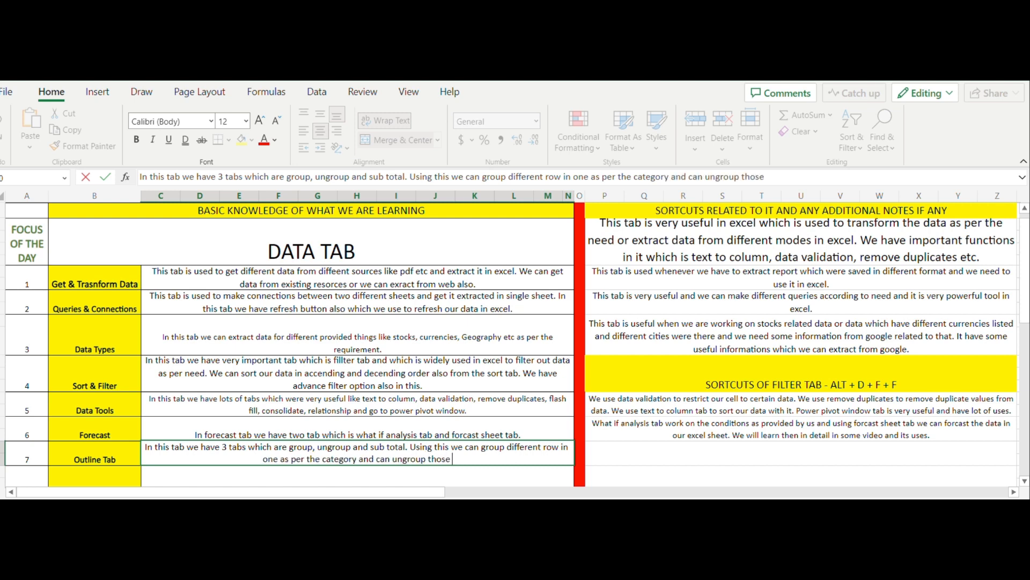
pyautogui.write('usinng ungroup ')
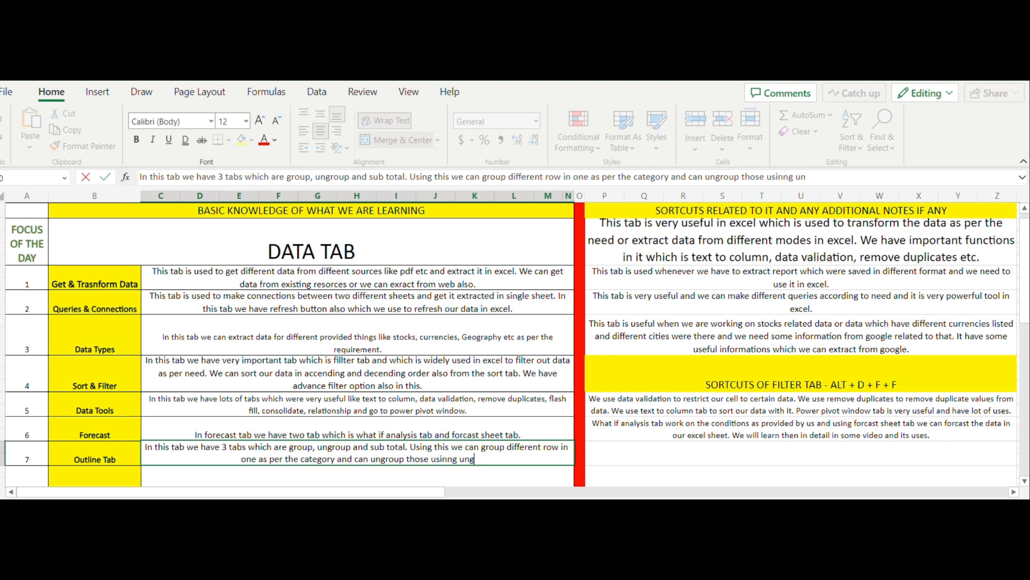
pyautogui.write('tab.')
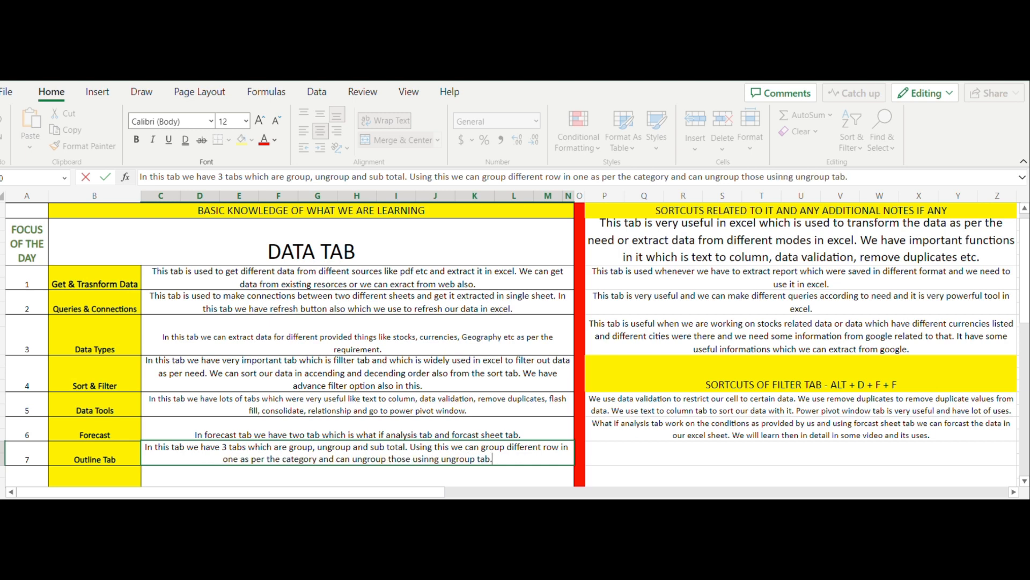
# Start the additional note for entry 7 with "Using sub total tab it will give us the sub total of each category"
pyautogui.press('Tab')
pyautogui.press('Tab')
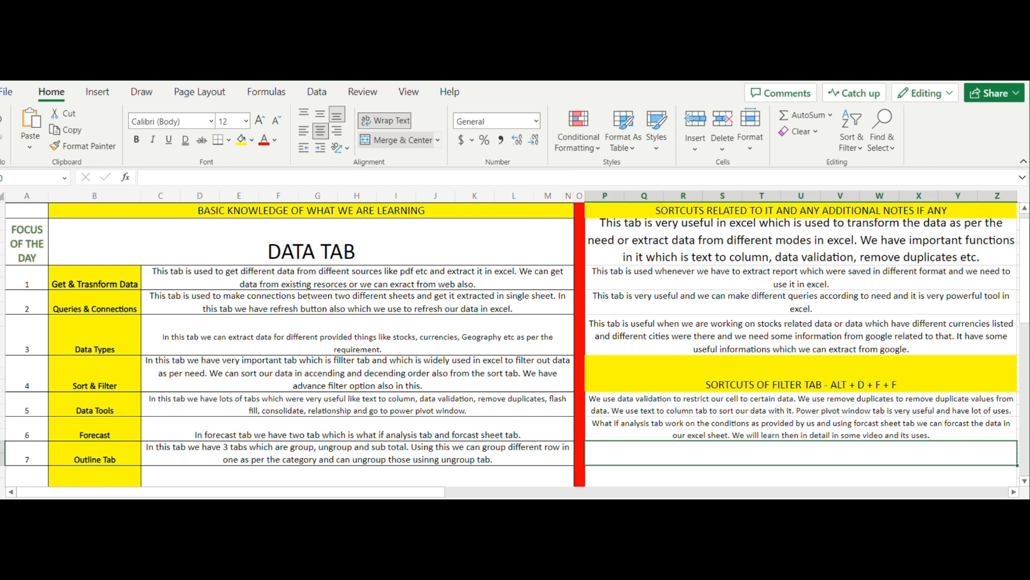
pyautogui.write('Using')
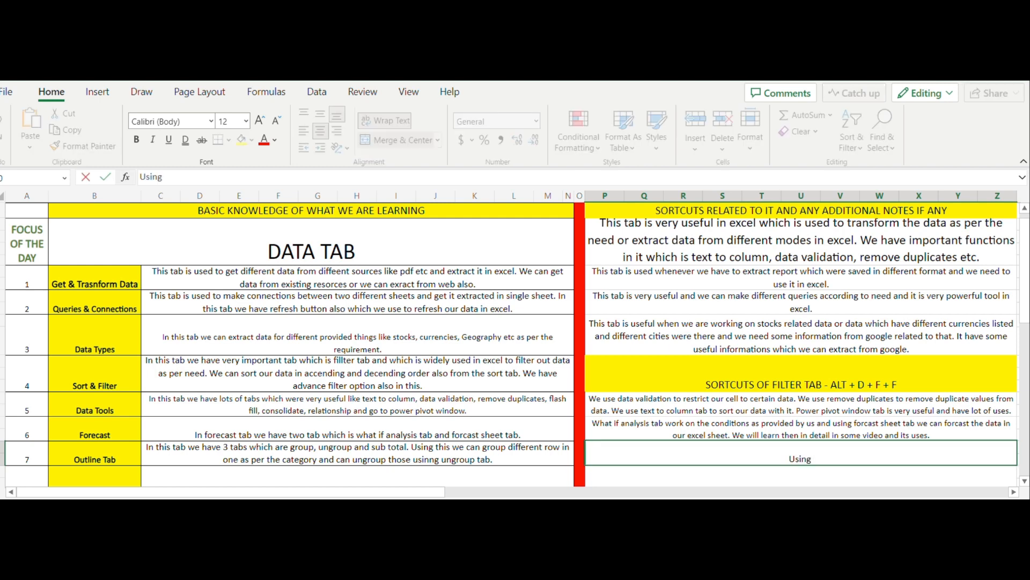
pyautogui.write(' sub total tab it wi')
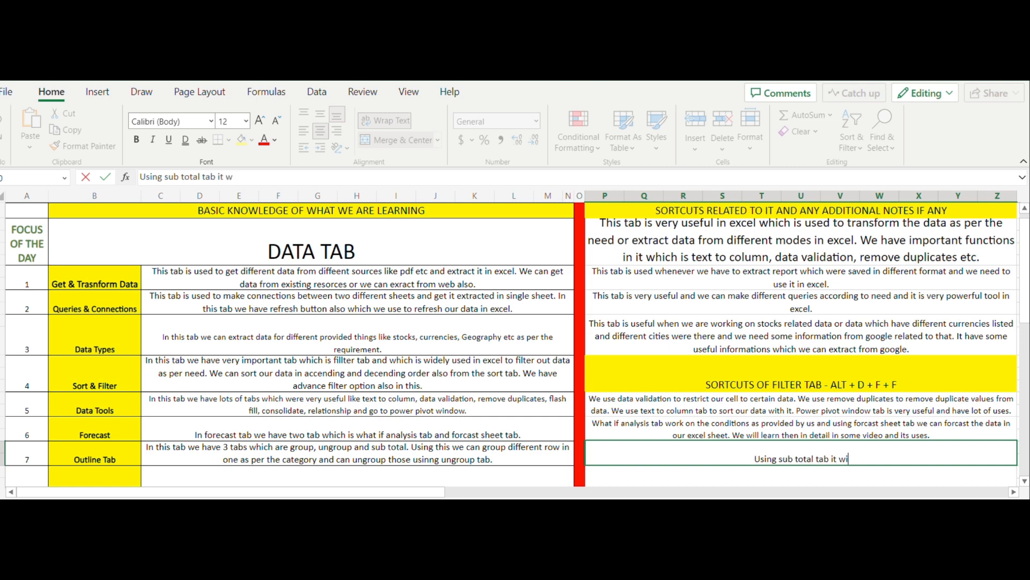
pyautogui.write('ll give us')
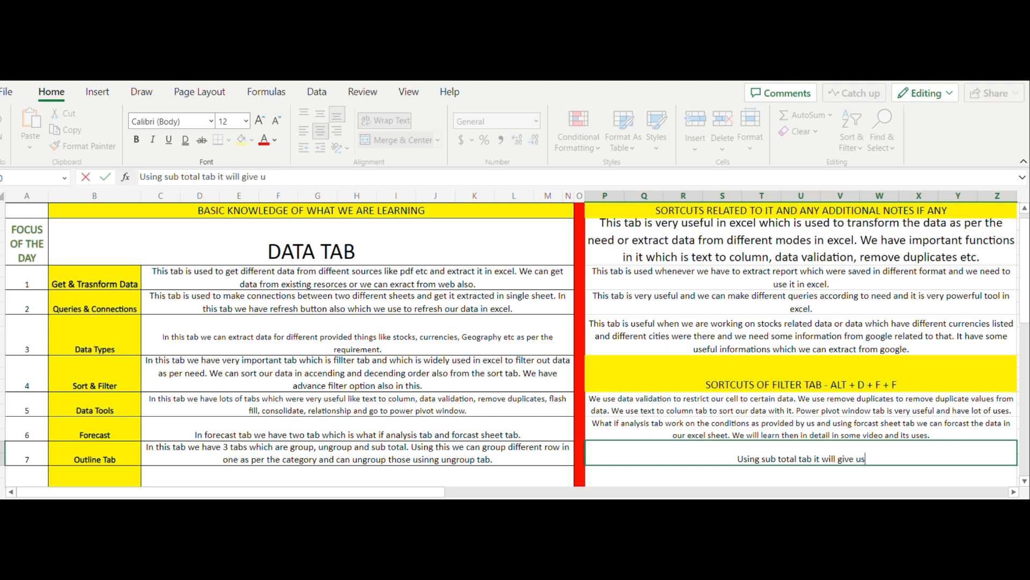
pyautogui.write(' the sub to')
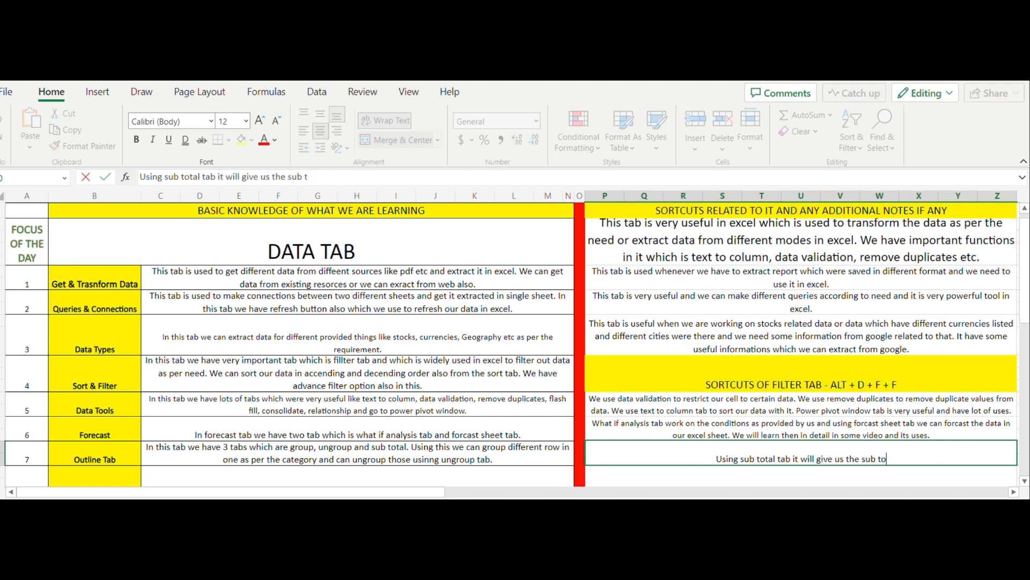
pyautogui.write('tal of ea')
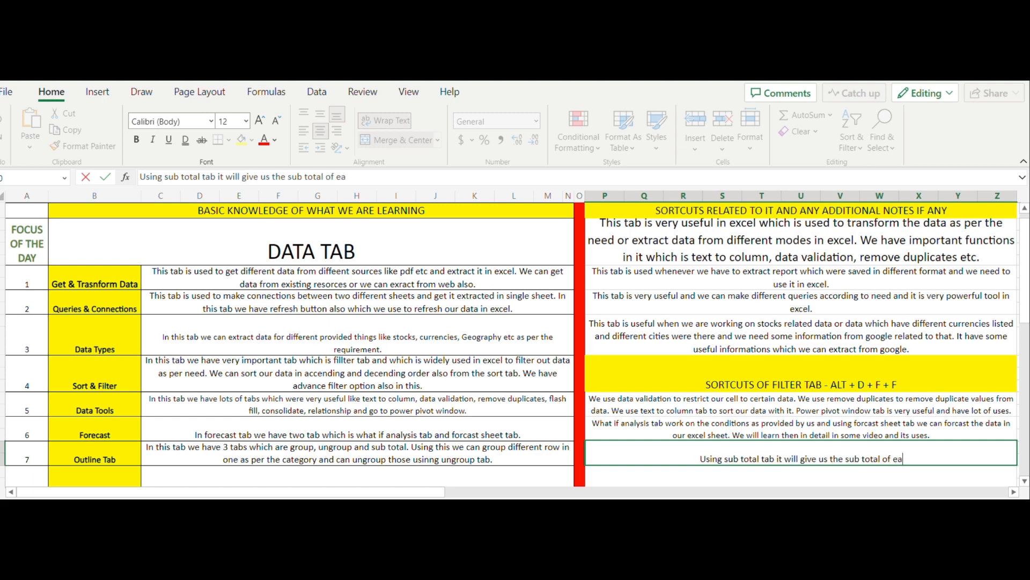
pyautogui.write('ch catoe')
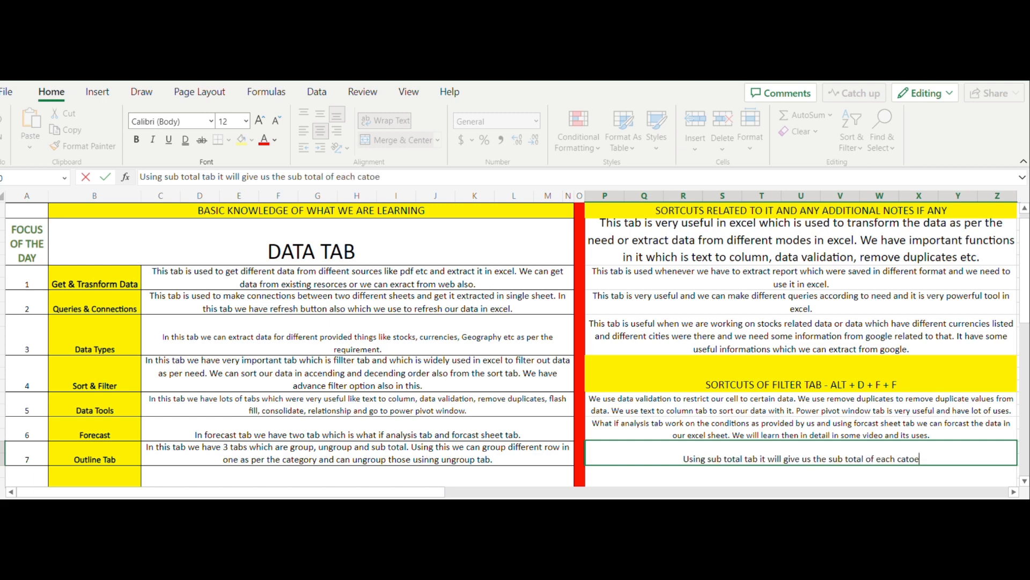
pyautogui.press('BackSpace')
pyautogui.write('egory ')
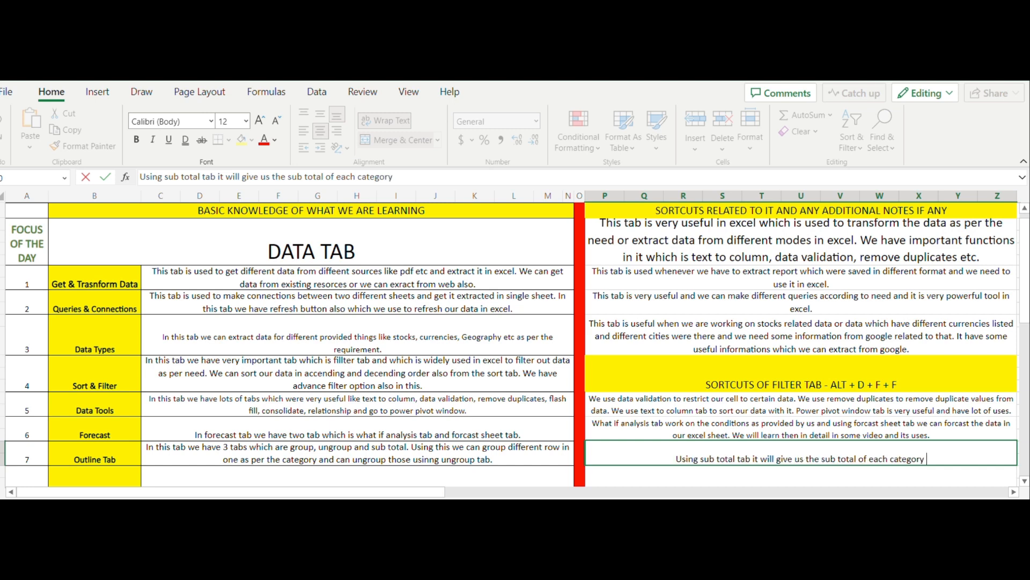
# Finish the additional note for entry 7 with "of data given in excel."
pyautogui.write('of data')
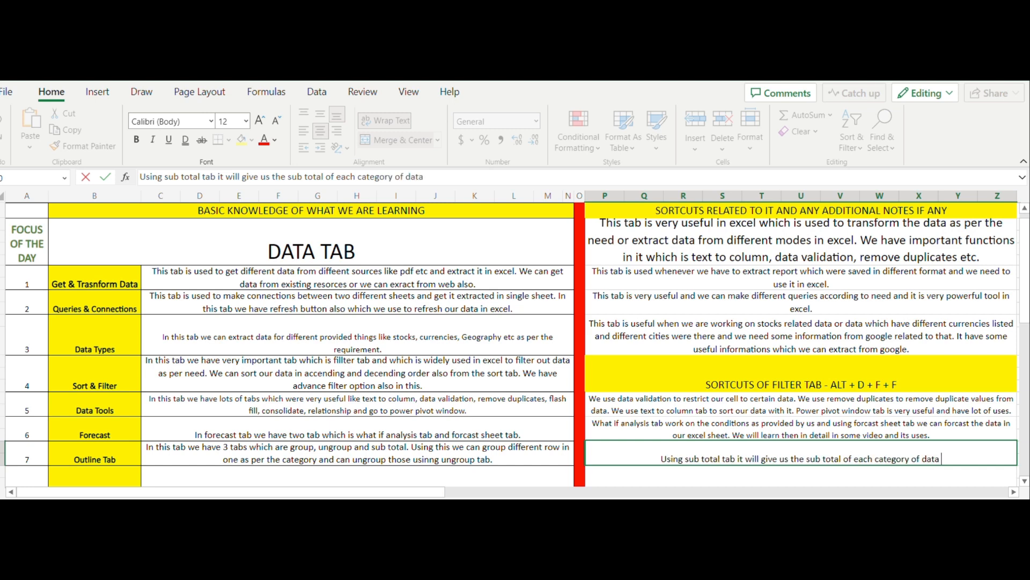
pyautogui.write(' a given in exc')
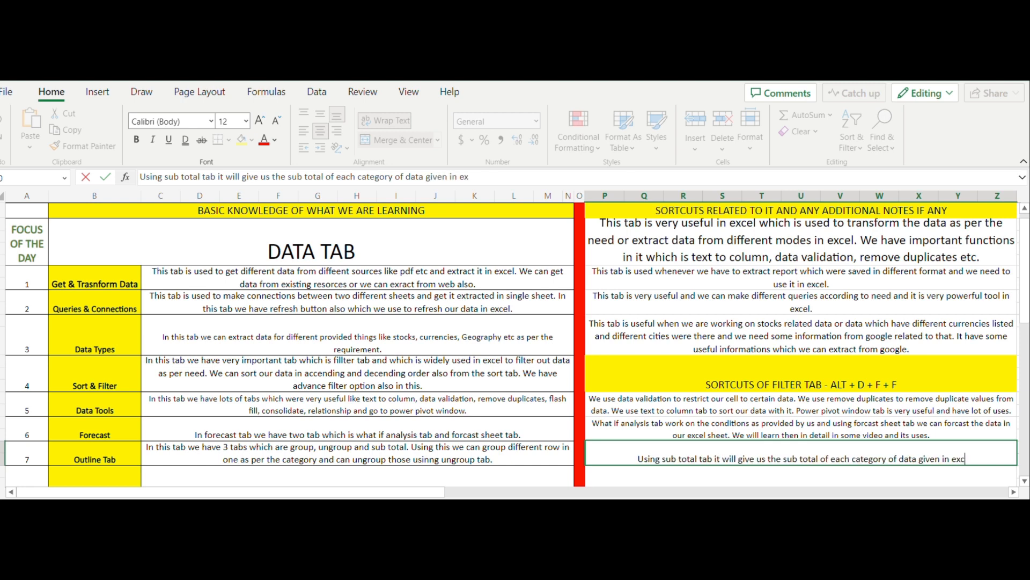
pyautogui.write('el.')
pyautogui.press('Return')
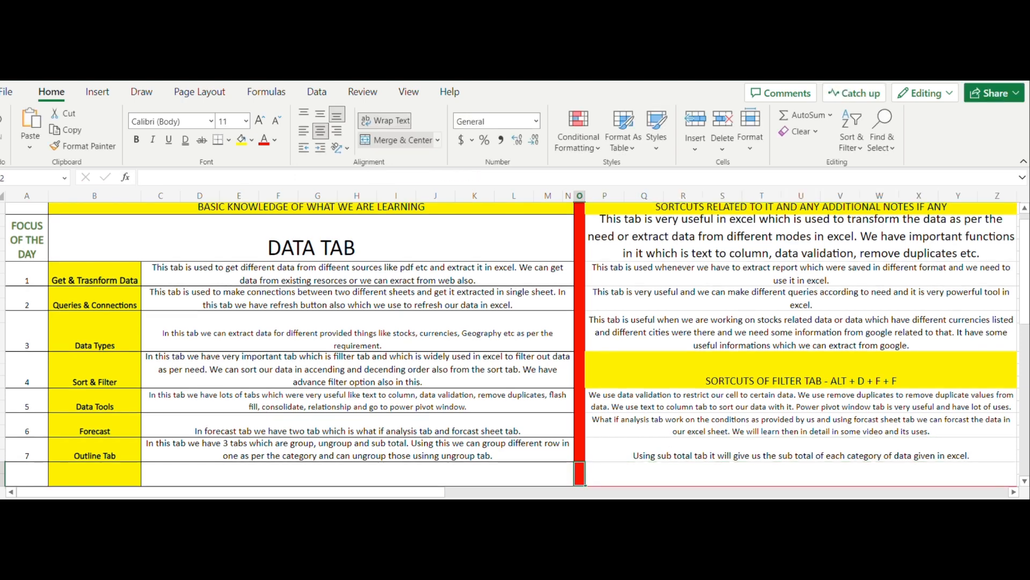
# Add entry number 8 below the Outline Tab row and label it "Data Analysis"
pyautogui.press('Left')
pyautogui.press('Left')
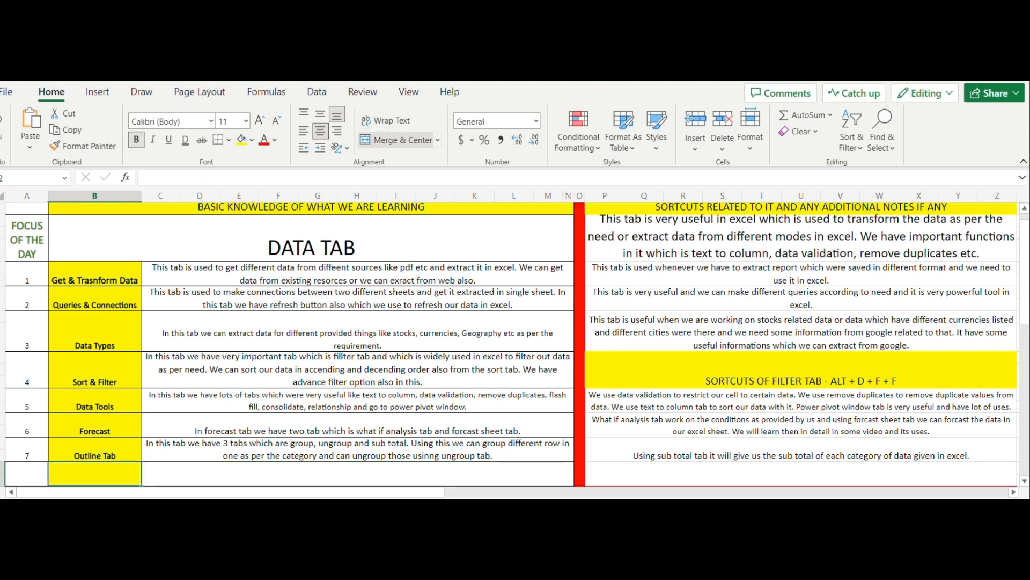
pyautogui.press('Left')
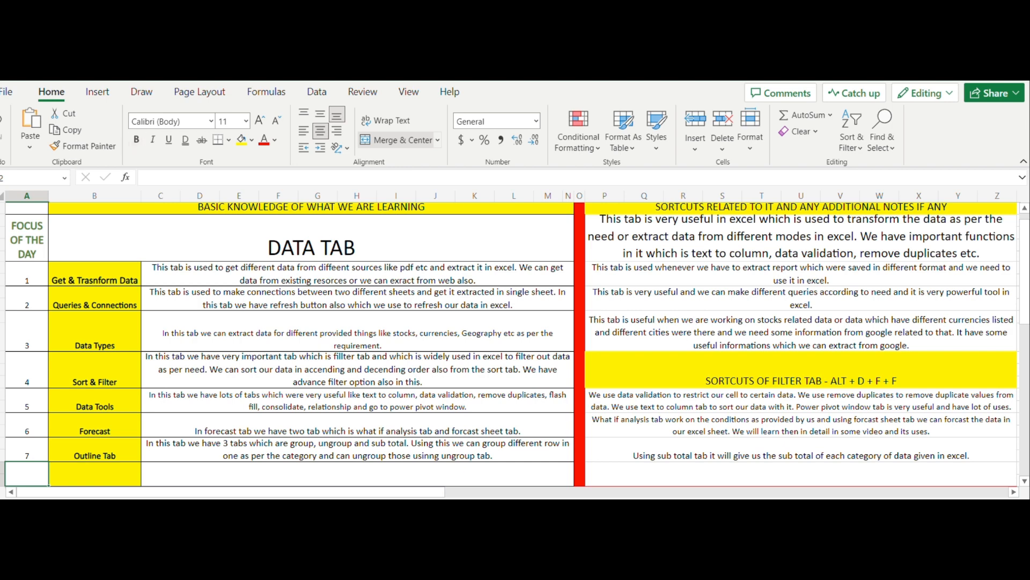
pyautogui.write('8')
pyautogui.press('Right')
pyautogui.write('D')
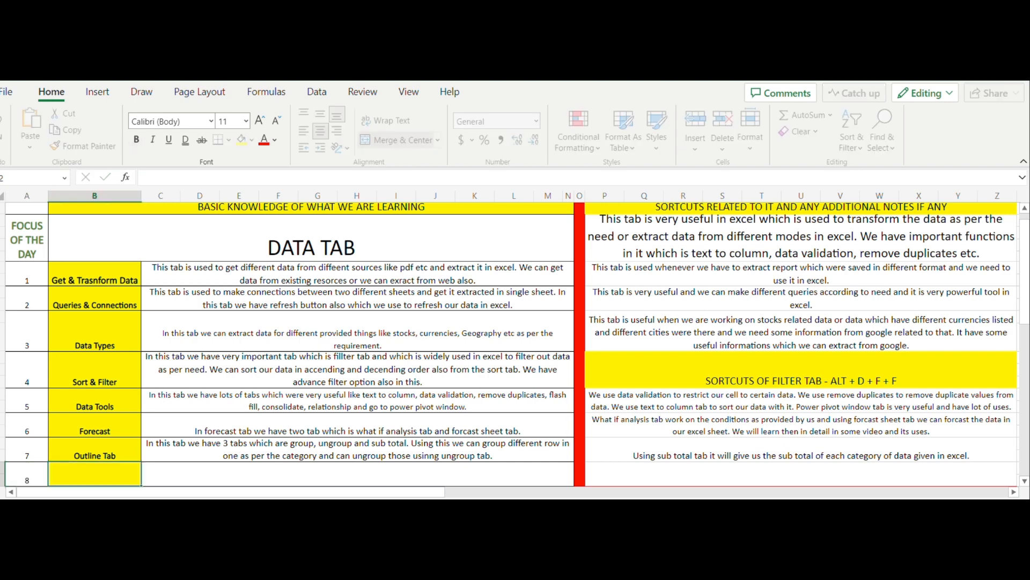
pyautogui.write('ata')
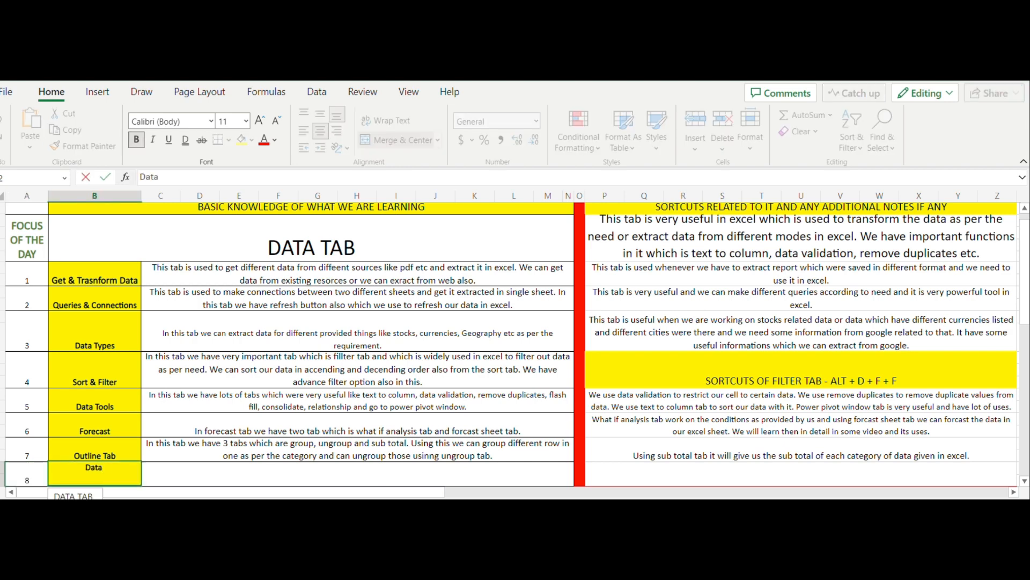
pyautogui.write(' Analysis')
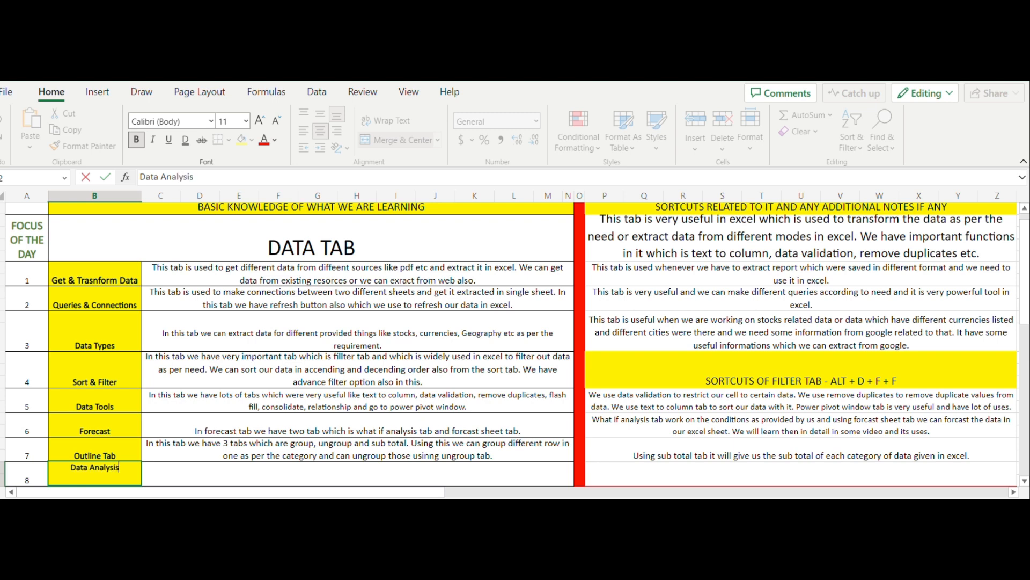
# Start the description for entry 8 with "We have data analysis tab also which is now a days very"
pyautogui.press('Right')
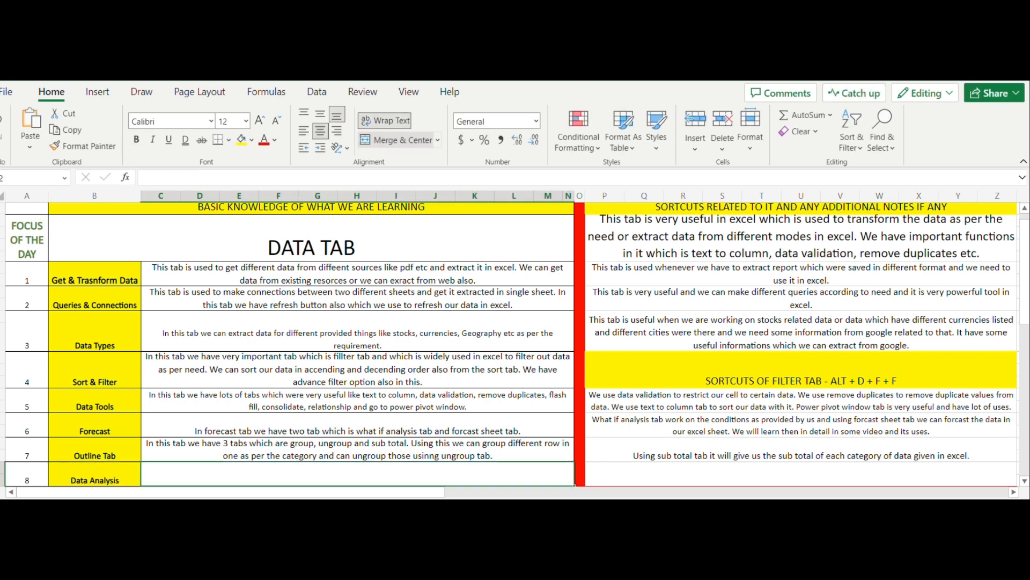
pyautogui.write('We ha')
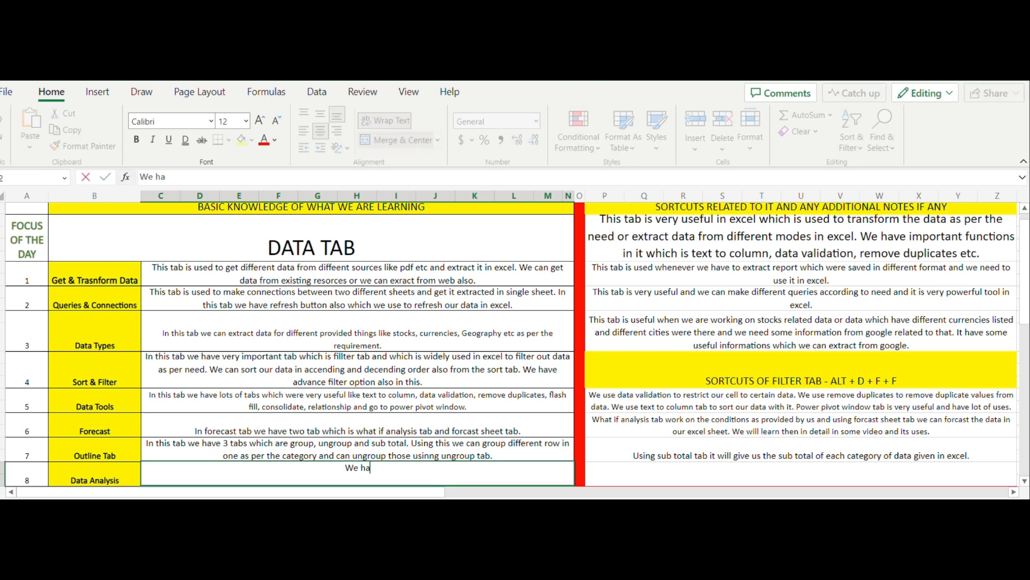
pyautogui.write('ve data an')
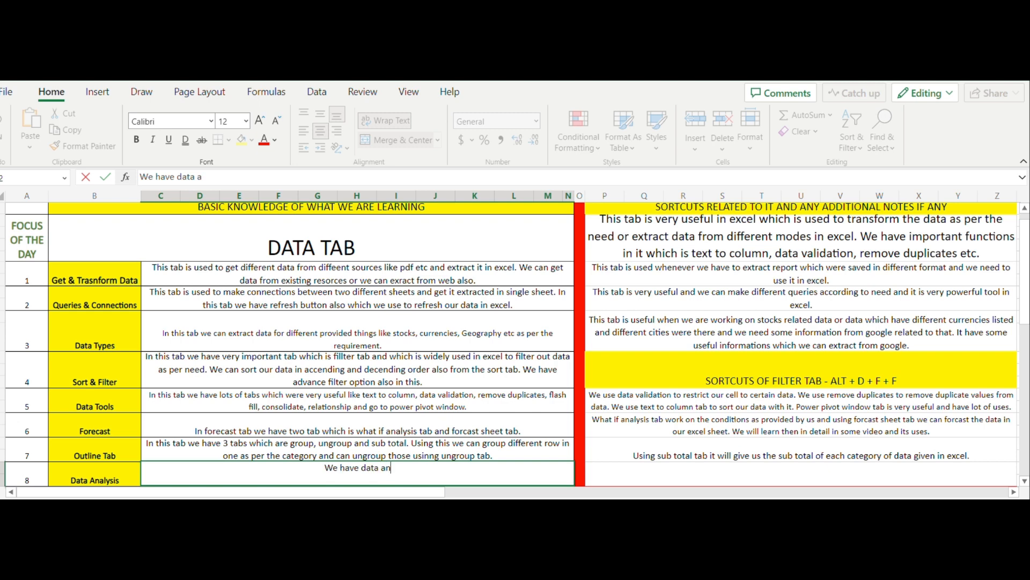
pyautogui.write('alysis tab')
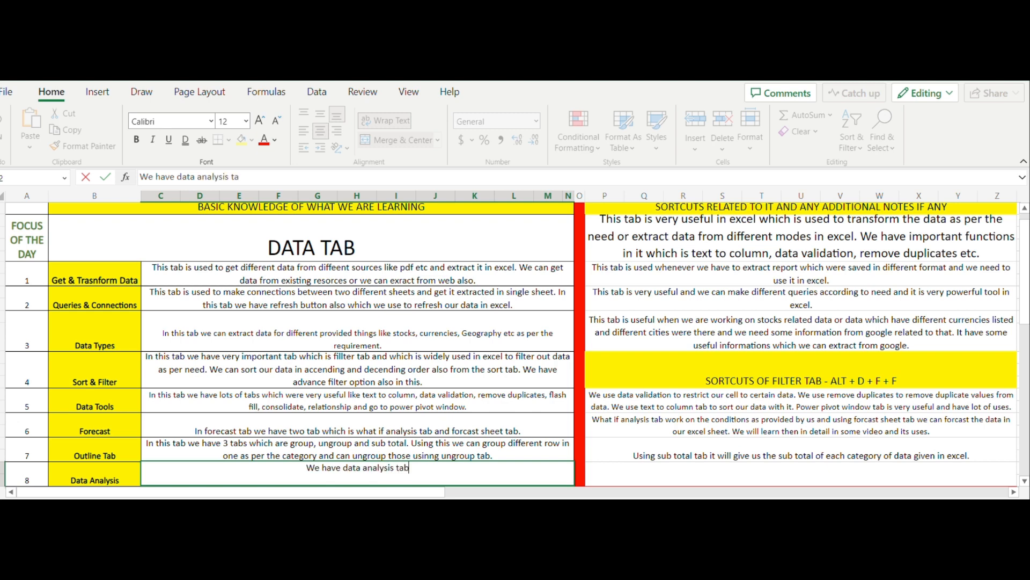
pyautogui.write(' a')
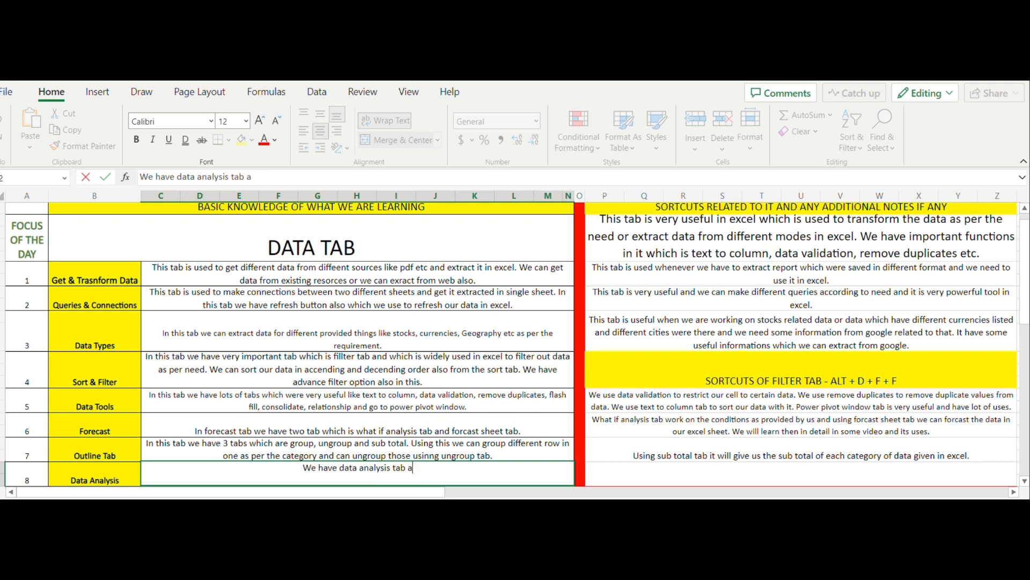
pyautogui.write('lso which i')
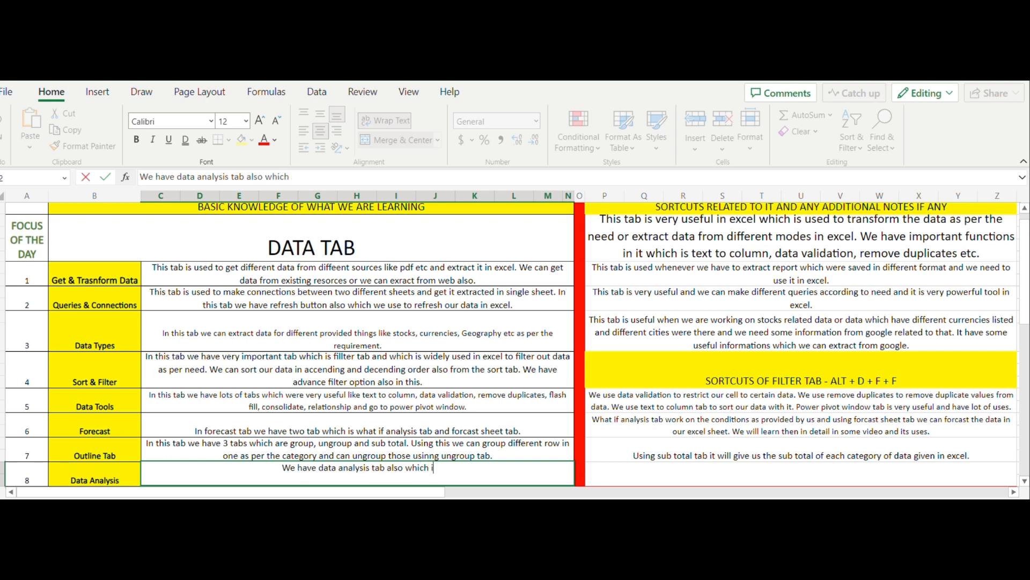
pyautogui.write('s now a')
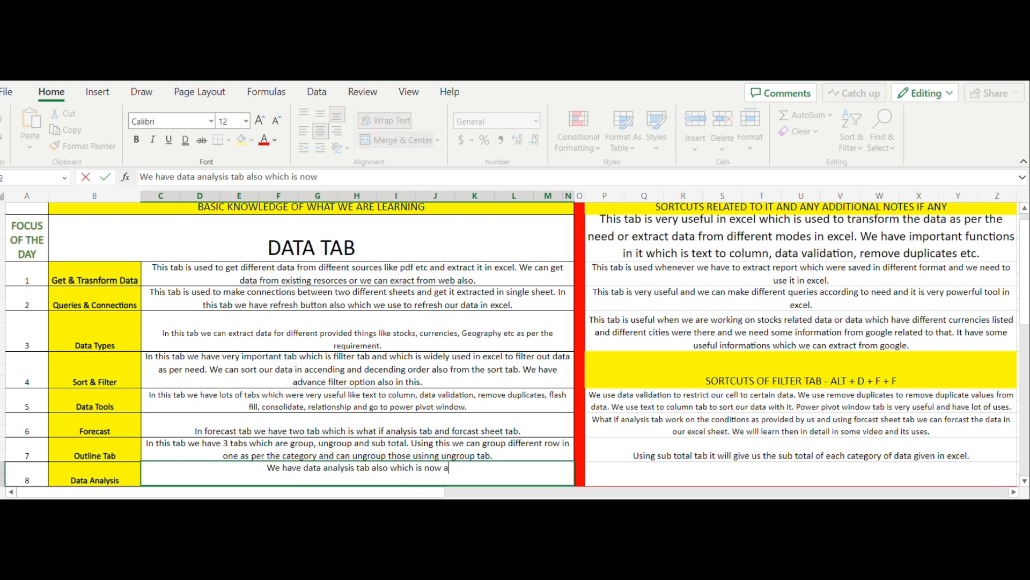
pyautogui.write(' days very')
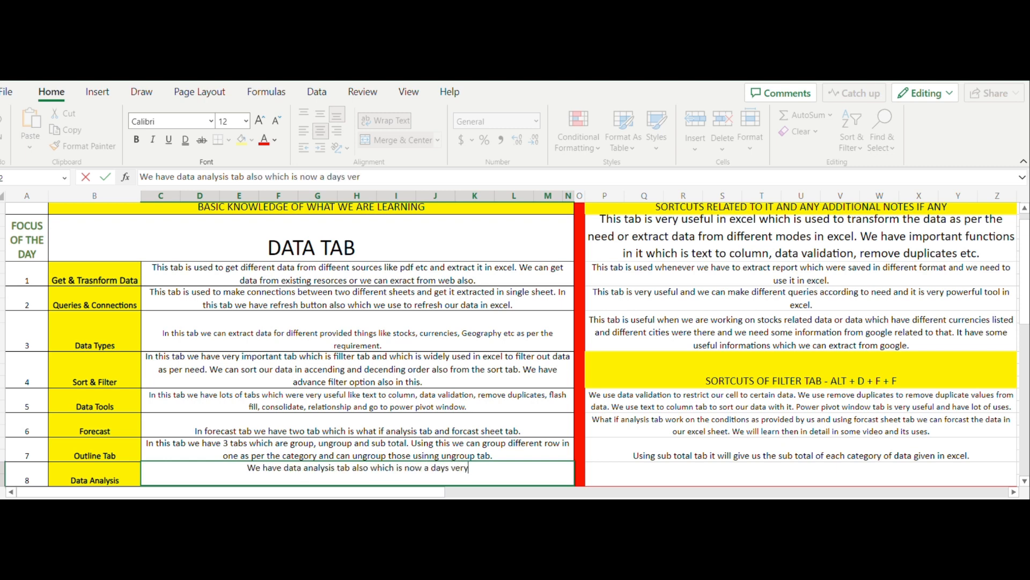
# Continue the description for entry 8 with "useful and used by data analyst to analyse the data"
pyautogui.write(' useful and u')
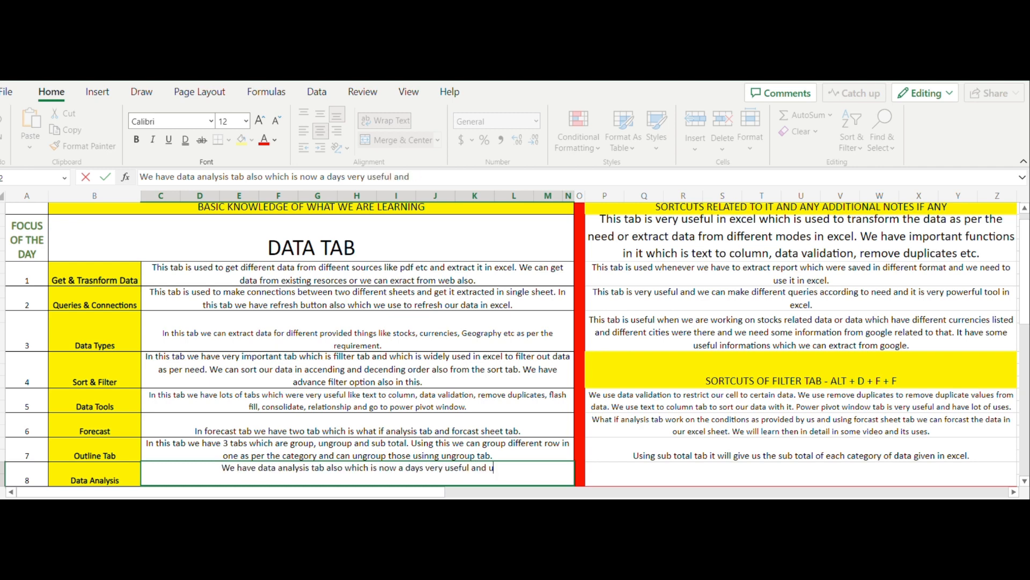
pyautogui.write('sed by data an')
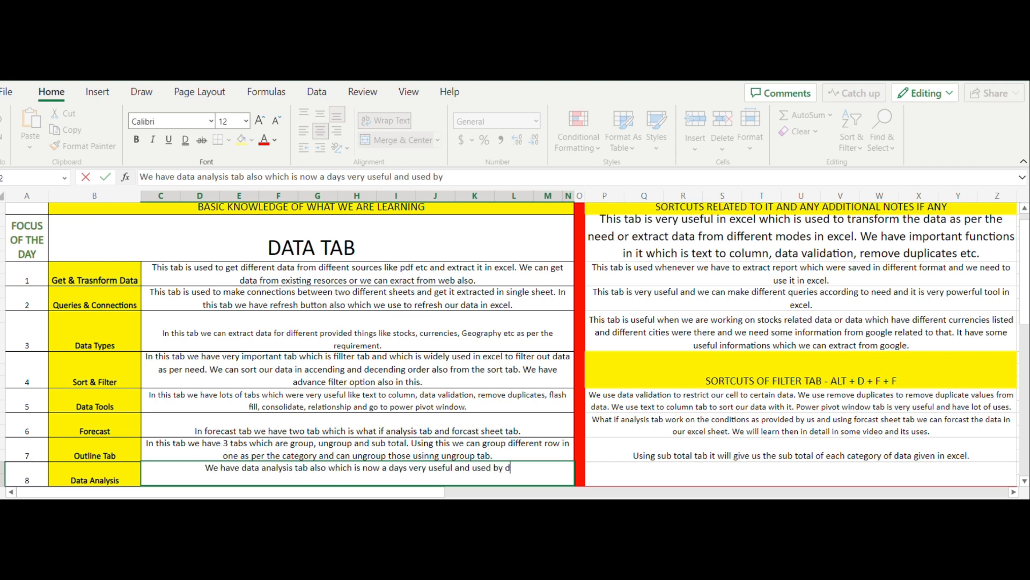
pyautogui.write('ysi')
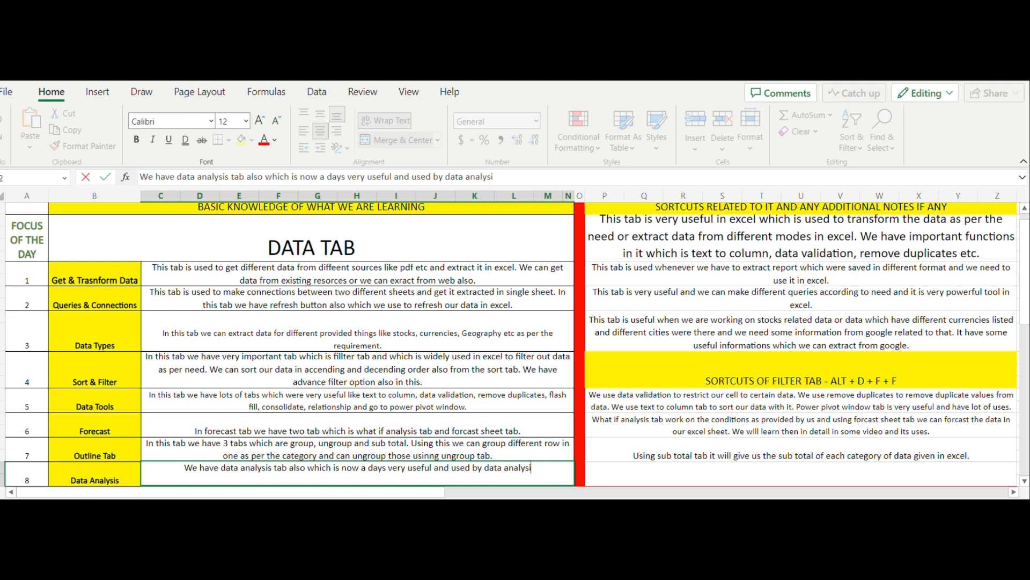
pyautogui.press('BackSpace')
pyautogui.write('t')
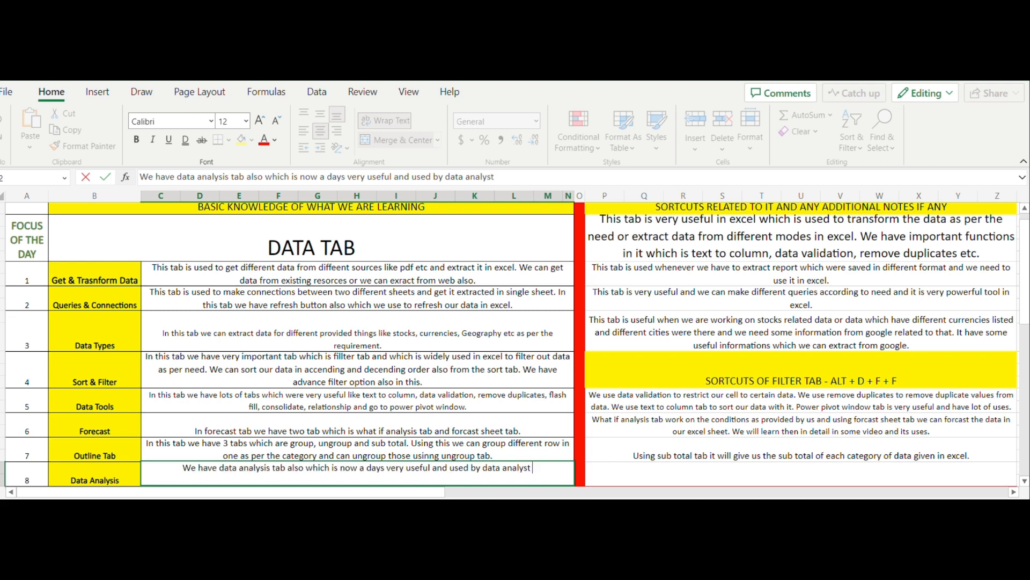
pyautogui.write(' to analyse')
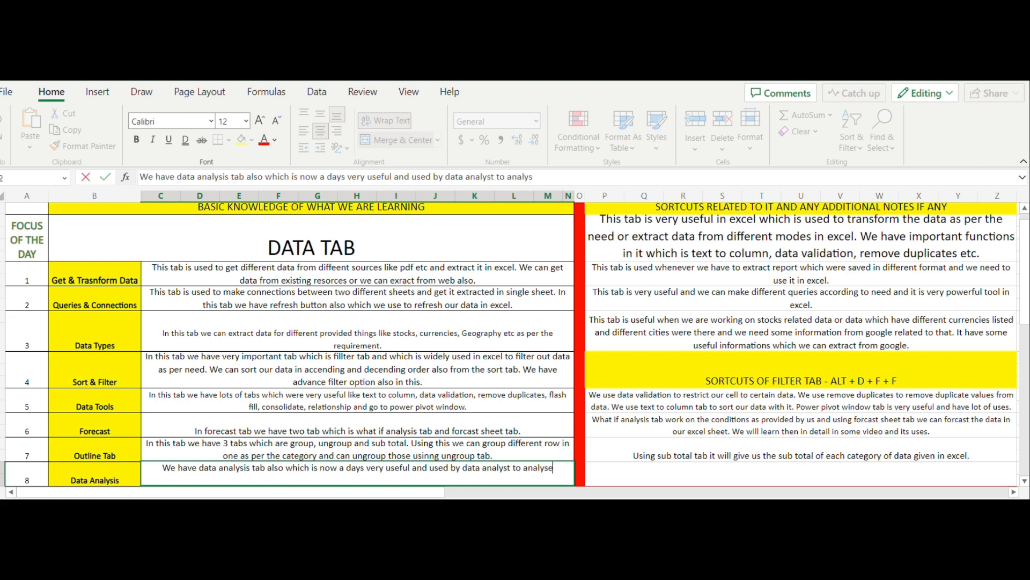
pyautogui.write(' the data')
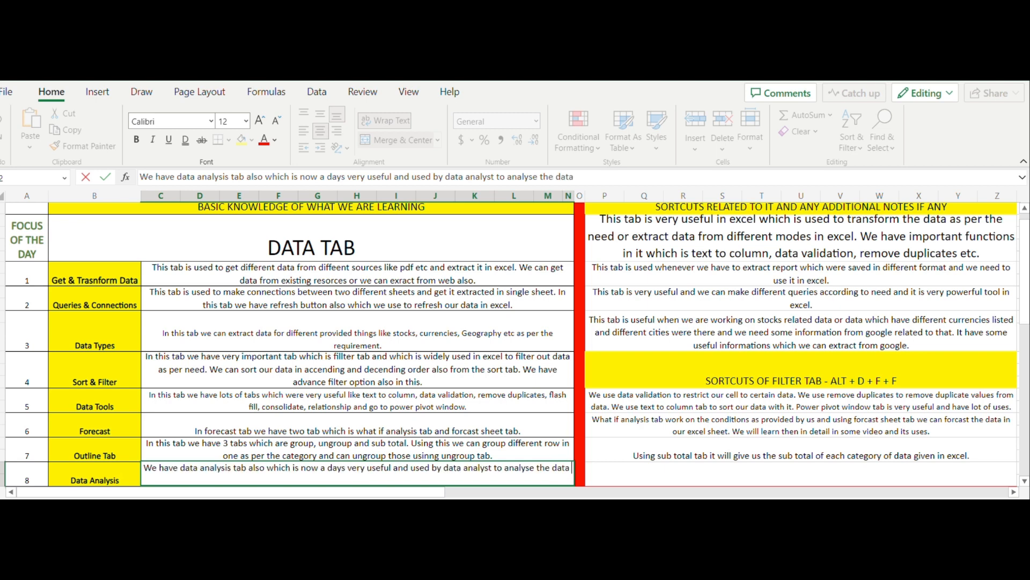
# Finish the description for entry 8 with "and find some findings and solutions from it."
pyautogui.write(' and')
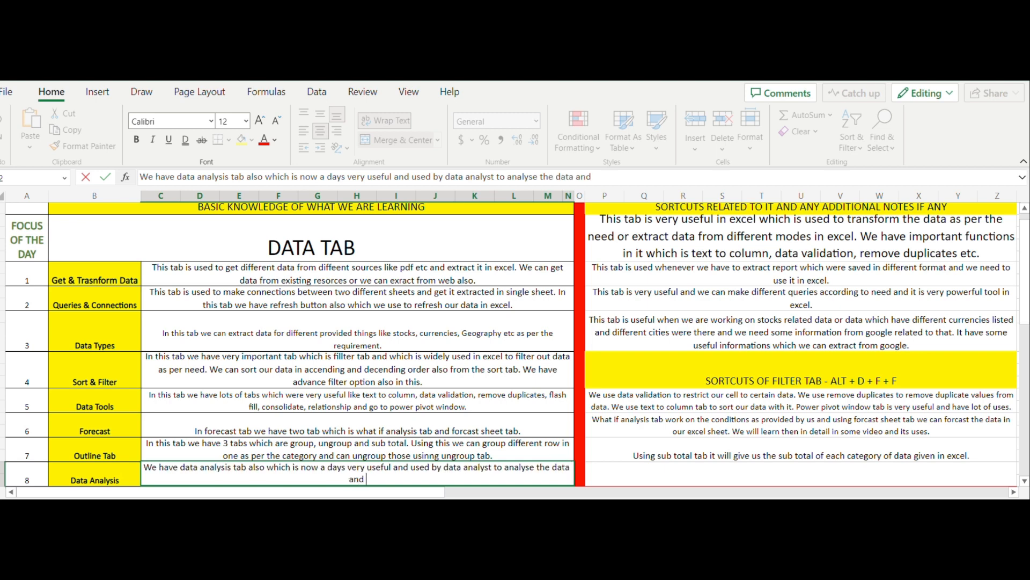
pyautogui.write(' find some finding ')
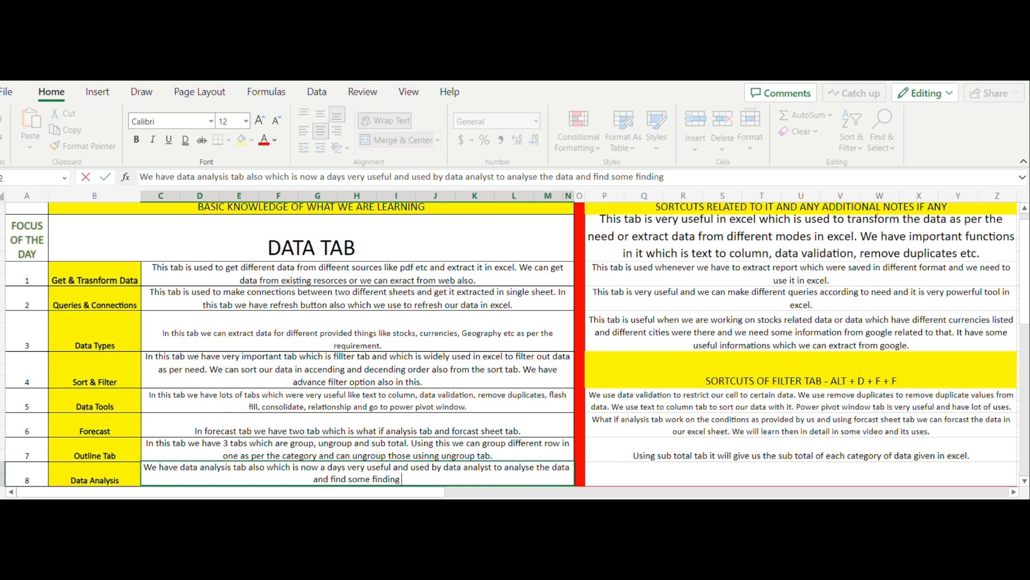
pyautogui.write('s and')
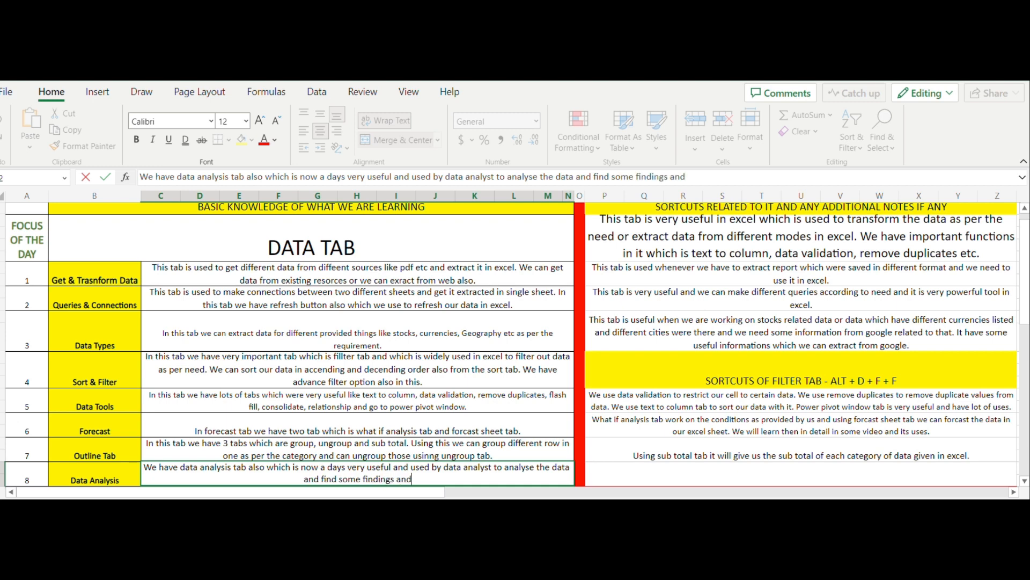
pyautogui.write(' solutions f')
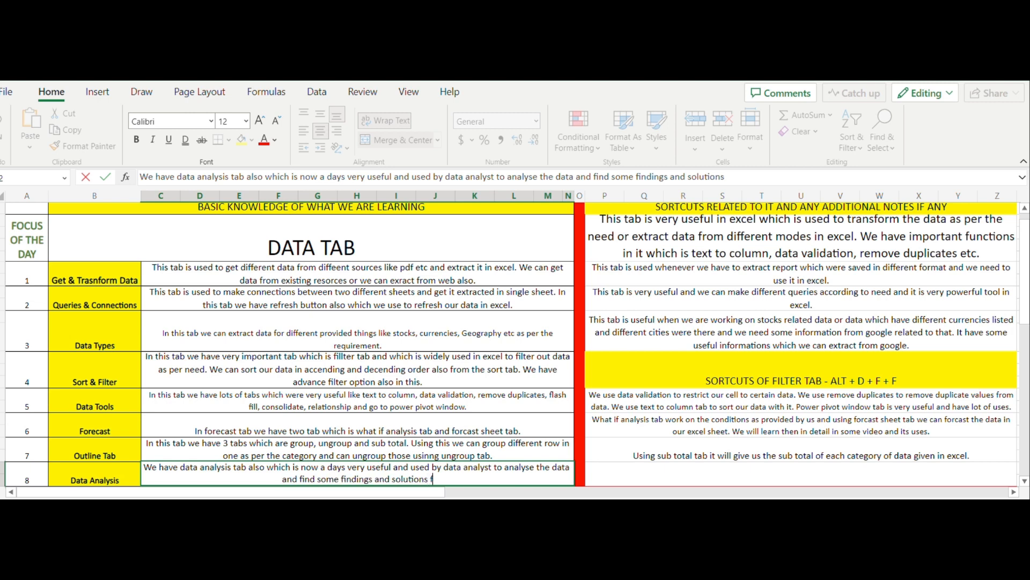
pyautogui.write('rom it.')
pyautogui.press('Tab')
# Start the additional note for entry 8 with "It have lots of importance now a days and is widely used we"
pyautogui.press('Tab')
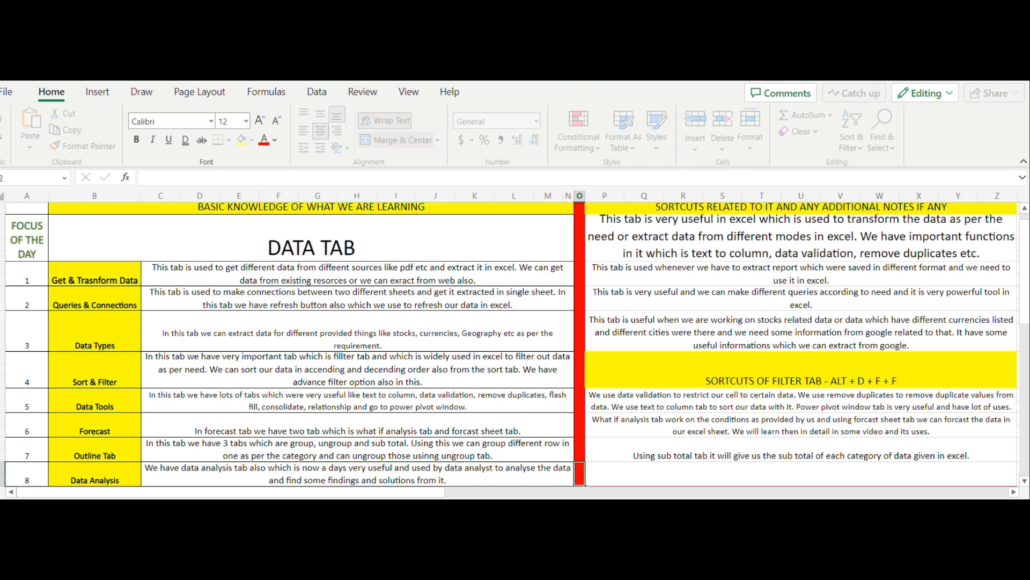
pyautogui.write('I')
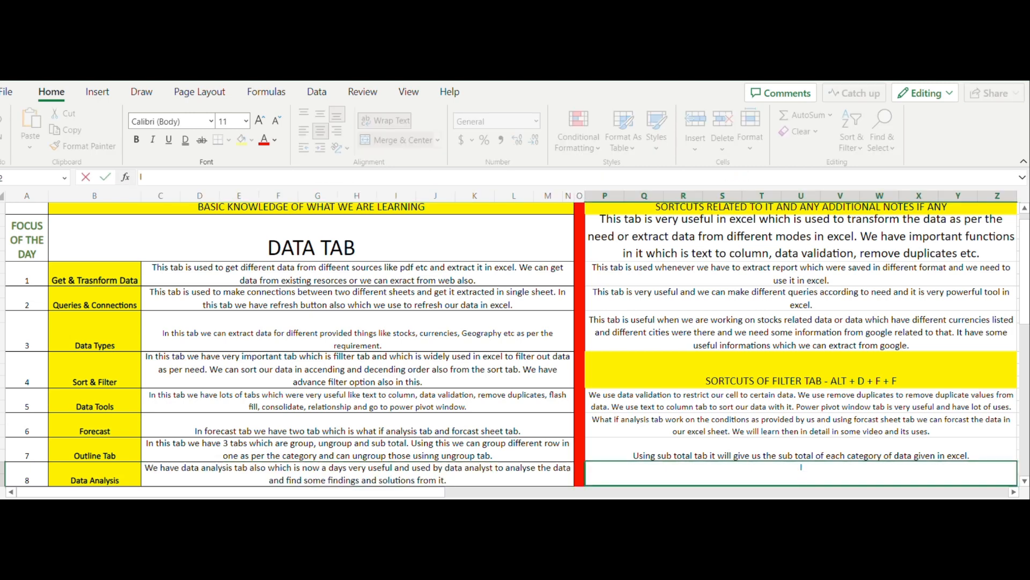
pyautogui.write('t have lots of impr')
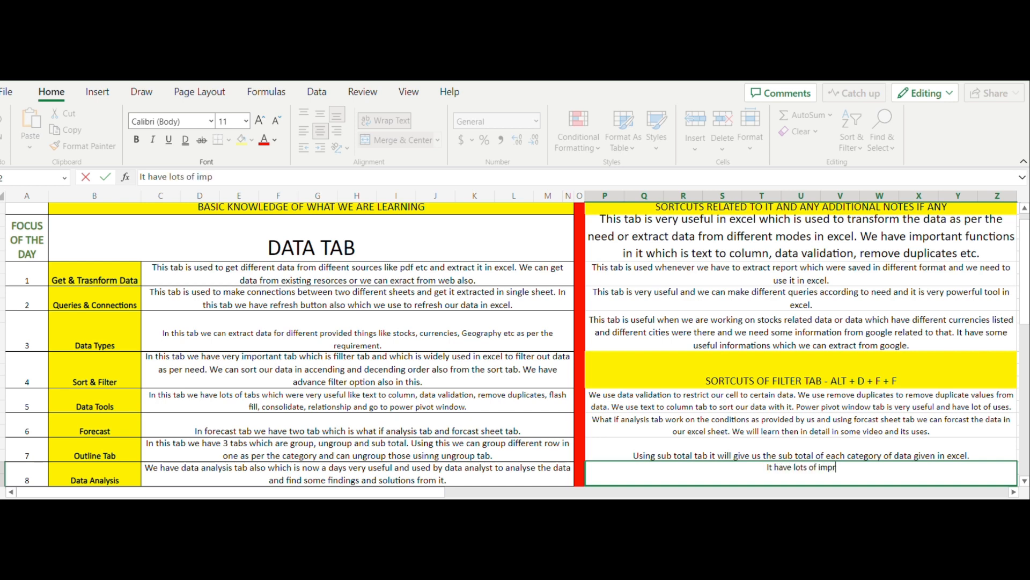
pyautogui.write('l')
pyautogui.press('BackSpace')
pyautogui.write('ortance')
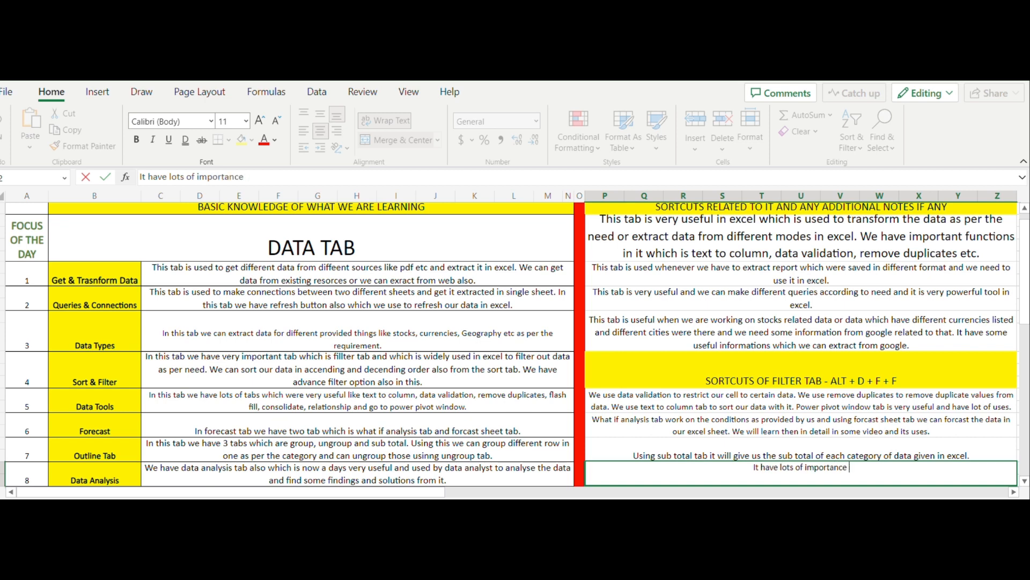
pyautogui.write(' now a days and is widely used we')
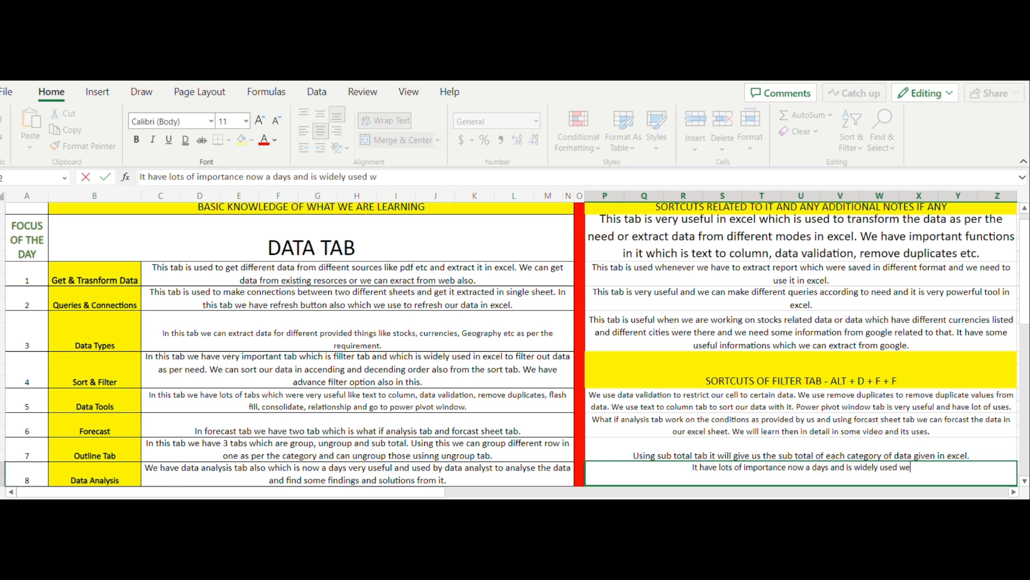
# Finish the additional note for entry 8 with "will learn it in details in some specific video on it."
pyautogui.write('will learn ')
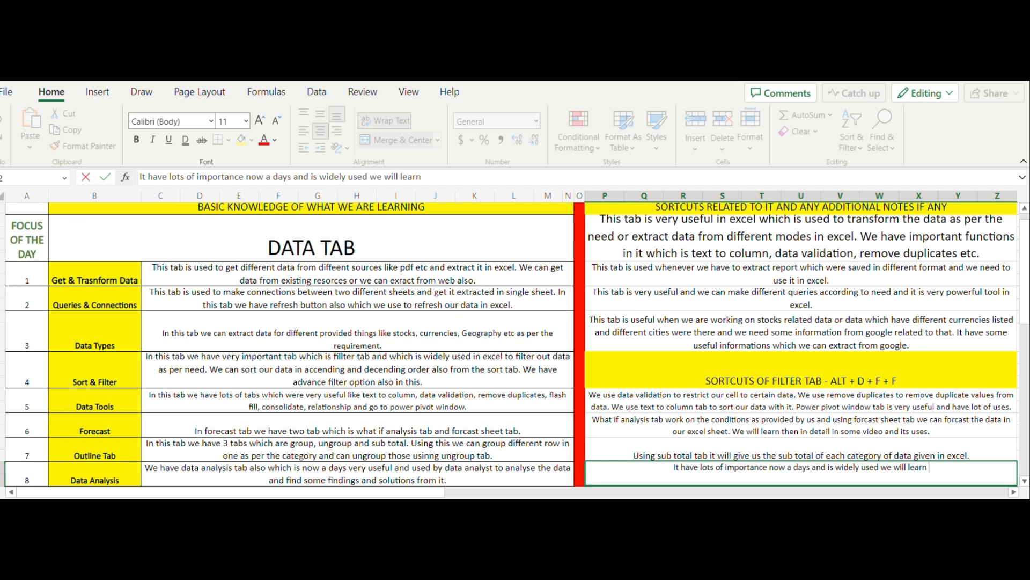
pyautogui.write('it in detai')
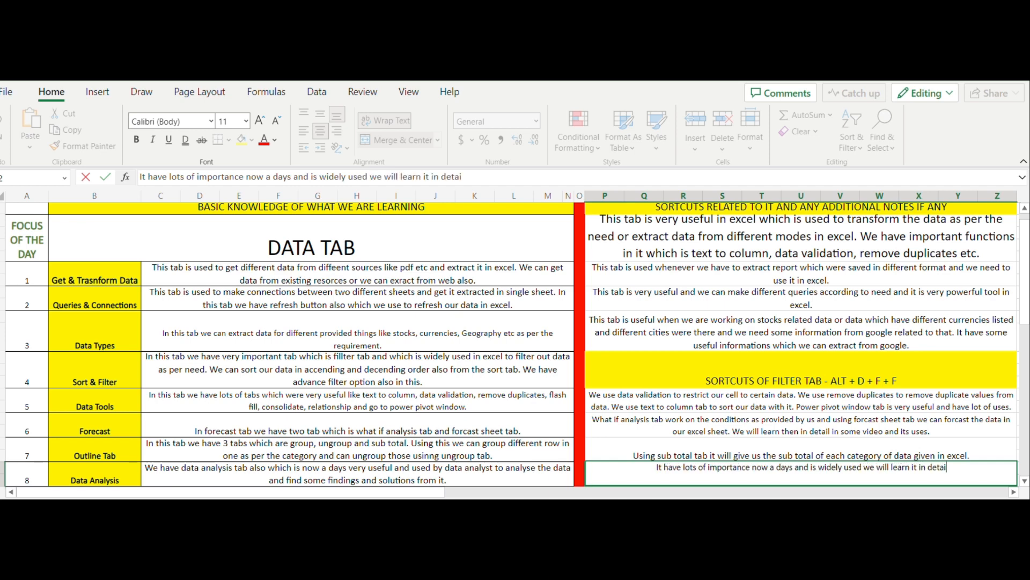
pyautogui.write('ls in som')
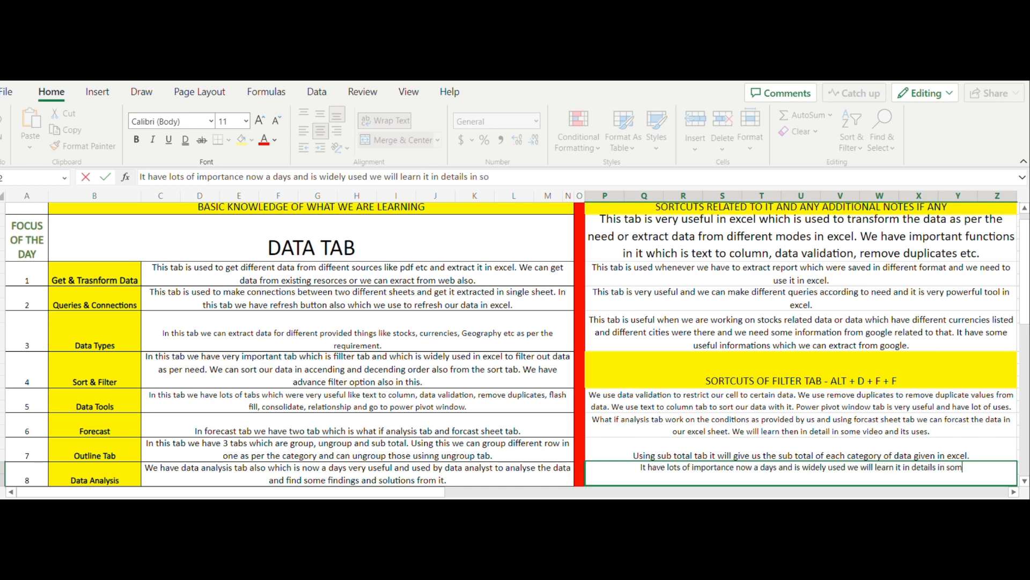
pyautogui.write('e specif')
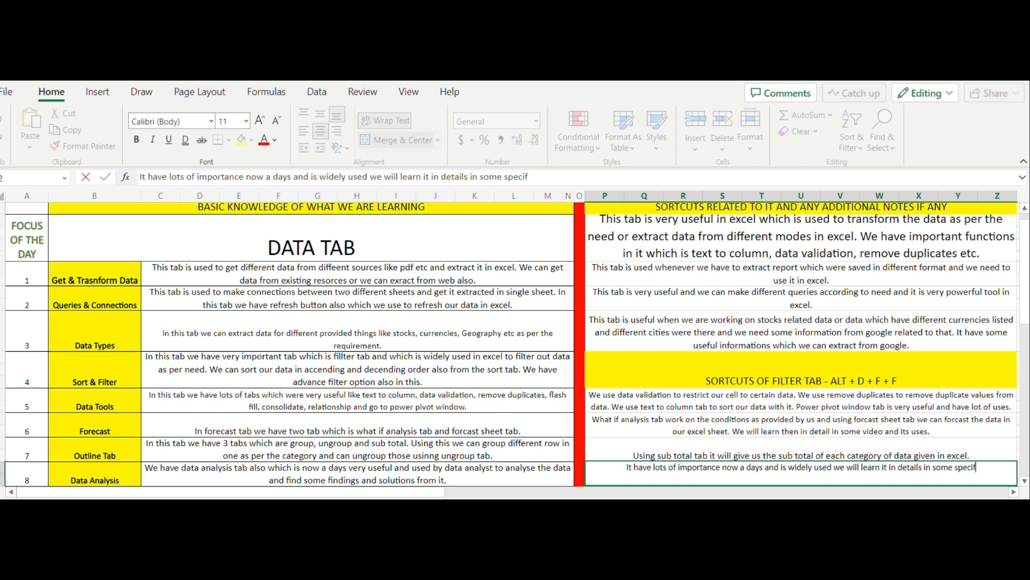
pyautogui.write('ic v')
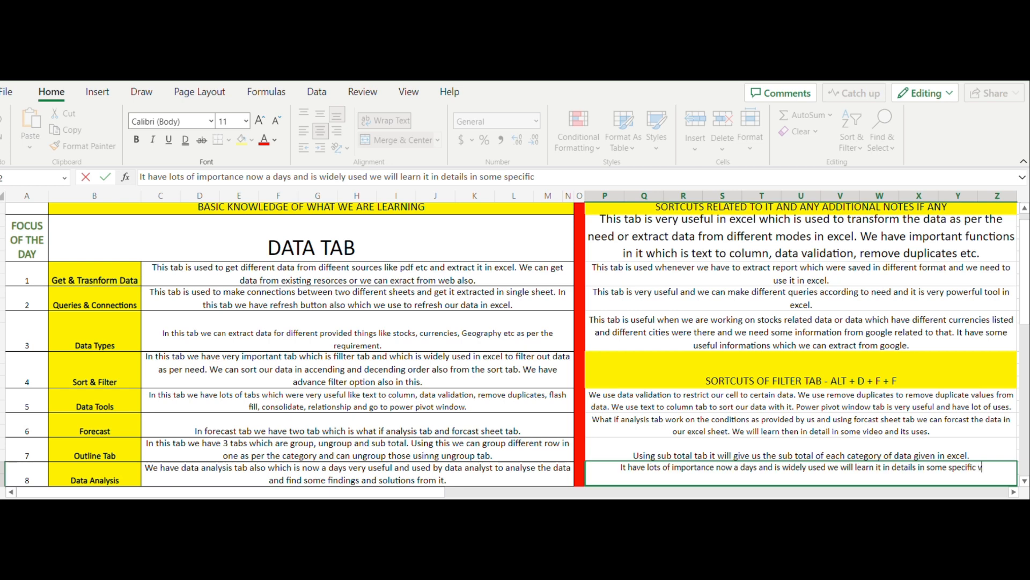
pyautogui.write('ideo on it.')
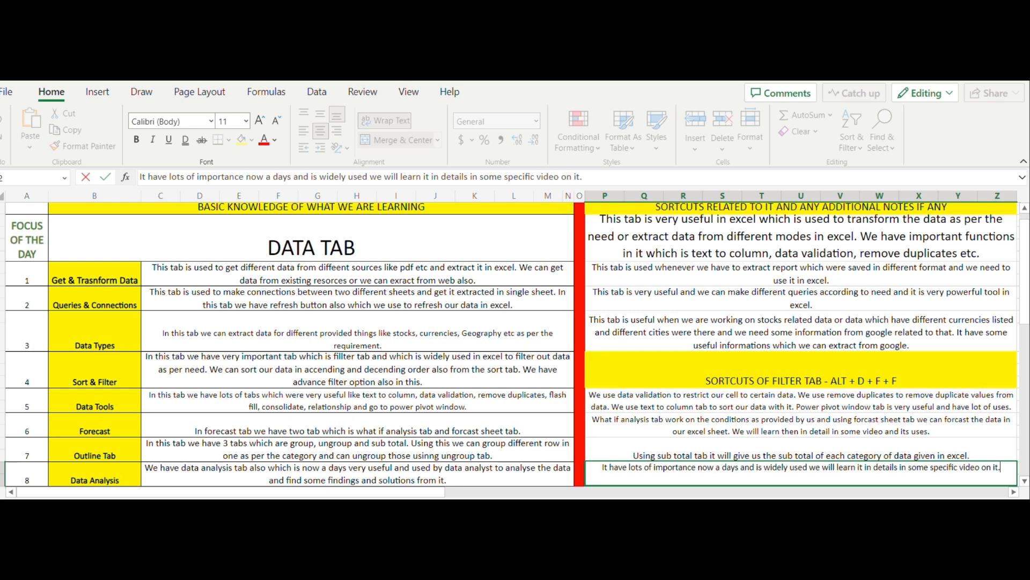
pyautogui.press('Return')
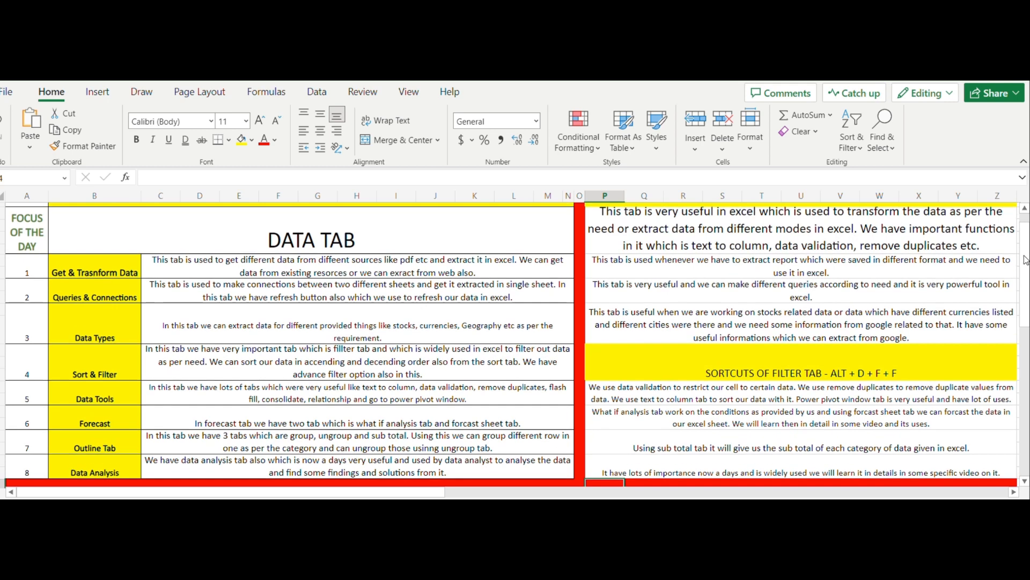
pyautogui.scroll(1, 1025, 261)
pyautogui.moveTo(1025, 251); pyautogui.dragTo(1025, 258)
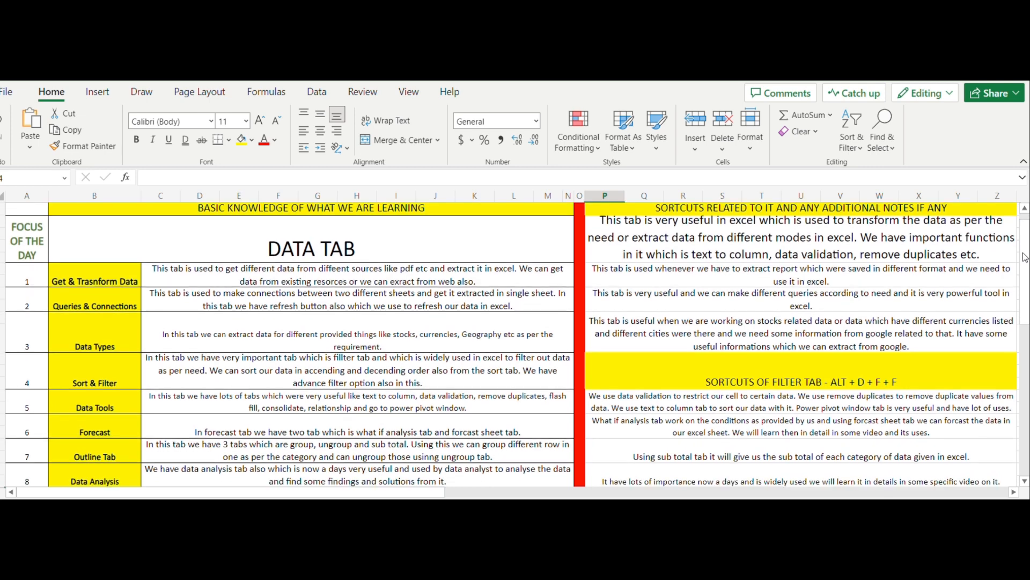